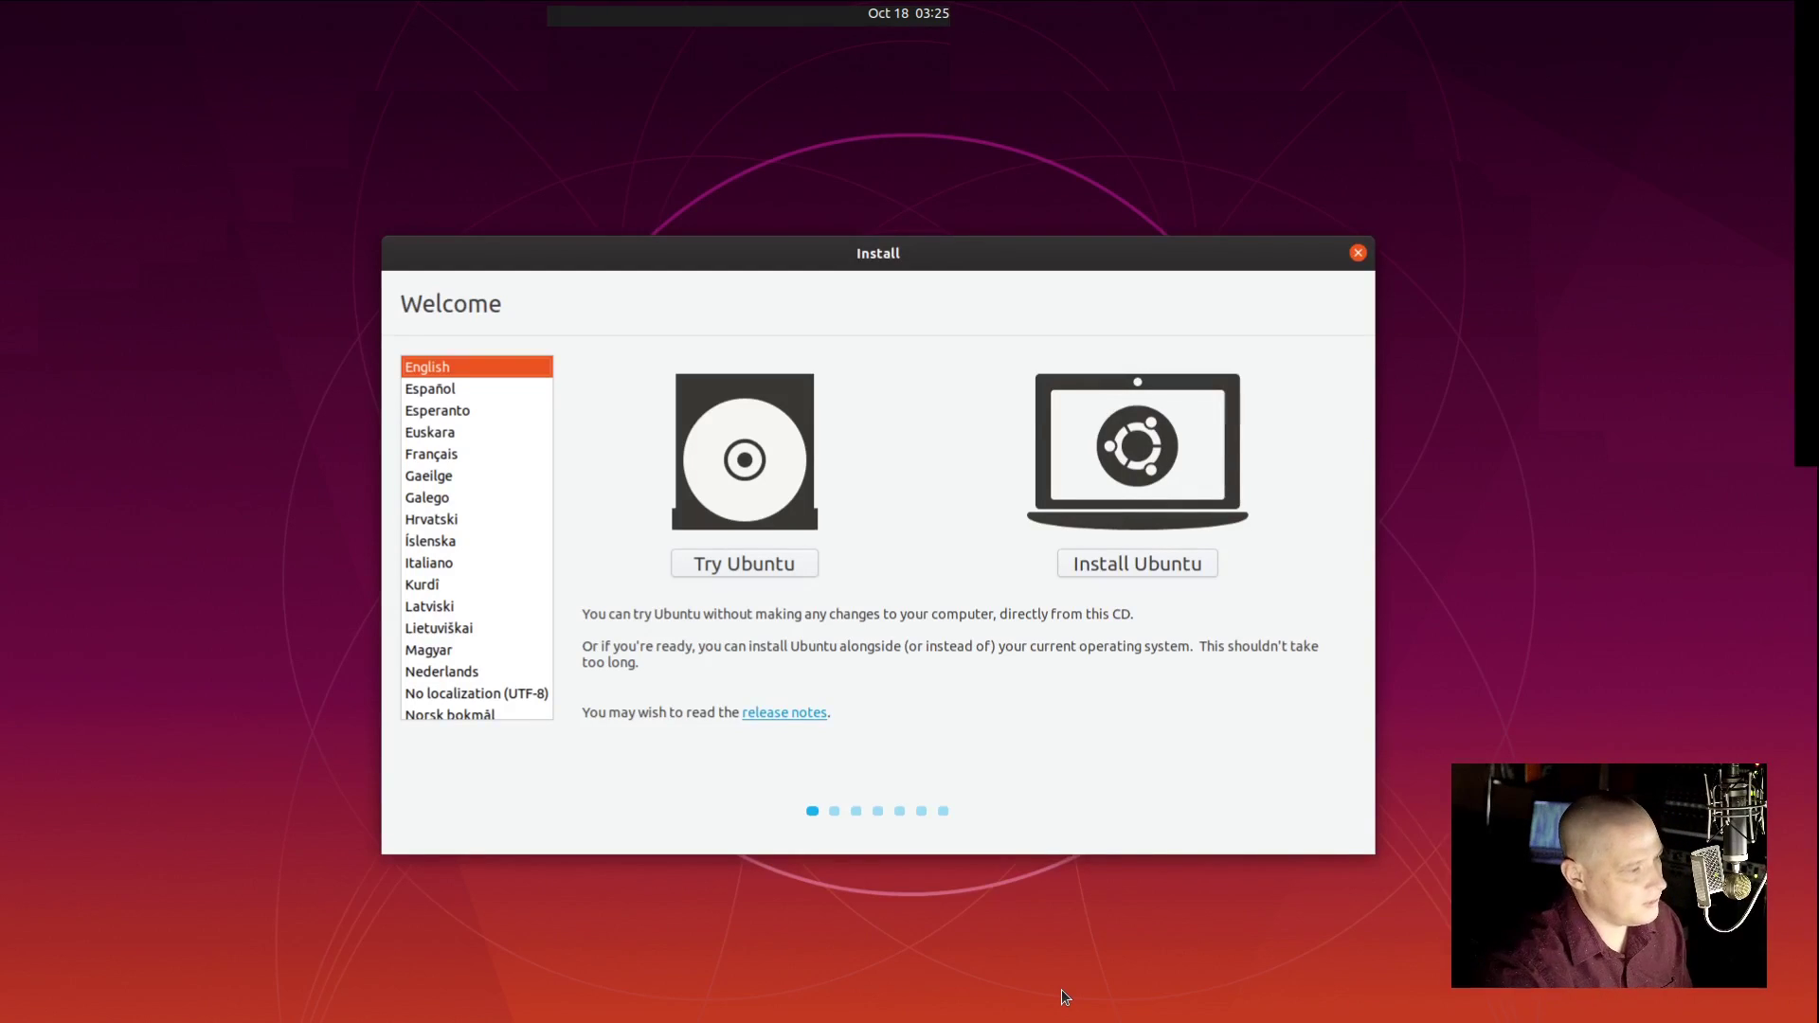
Step: Start the Ubuntu installation and keep the English (US) keyboard layout
click(1119, 571)
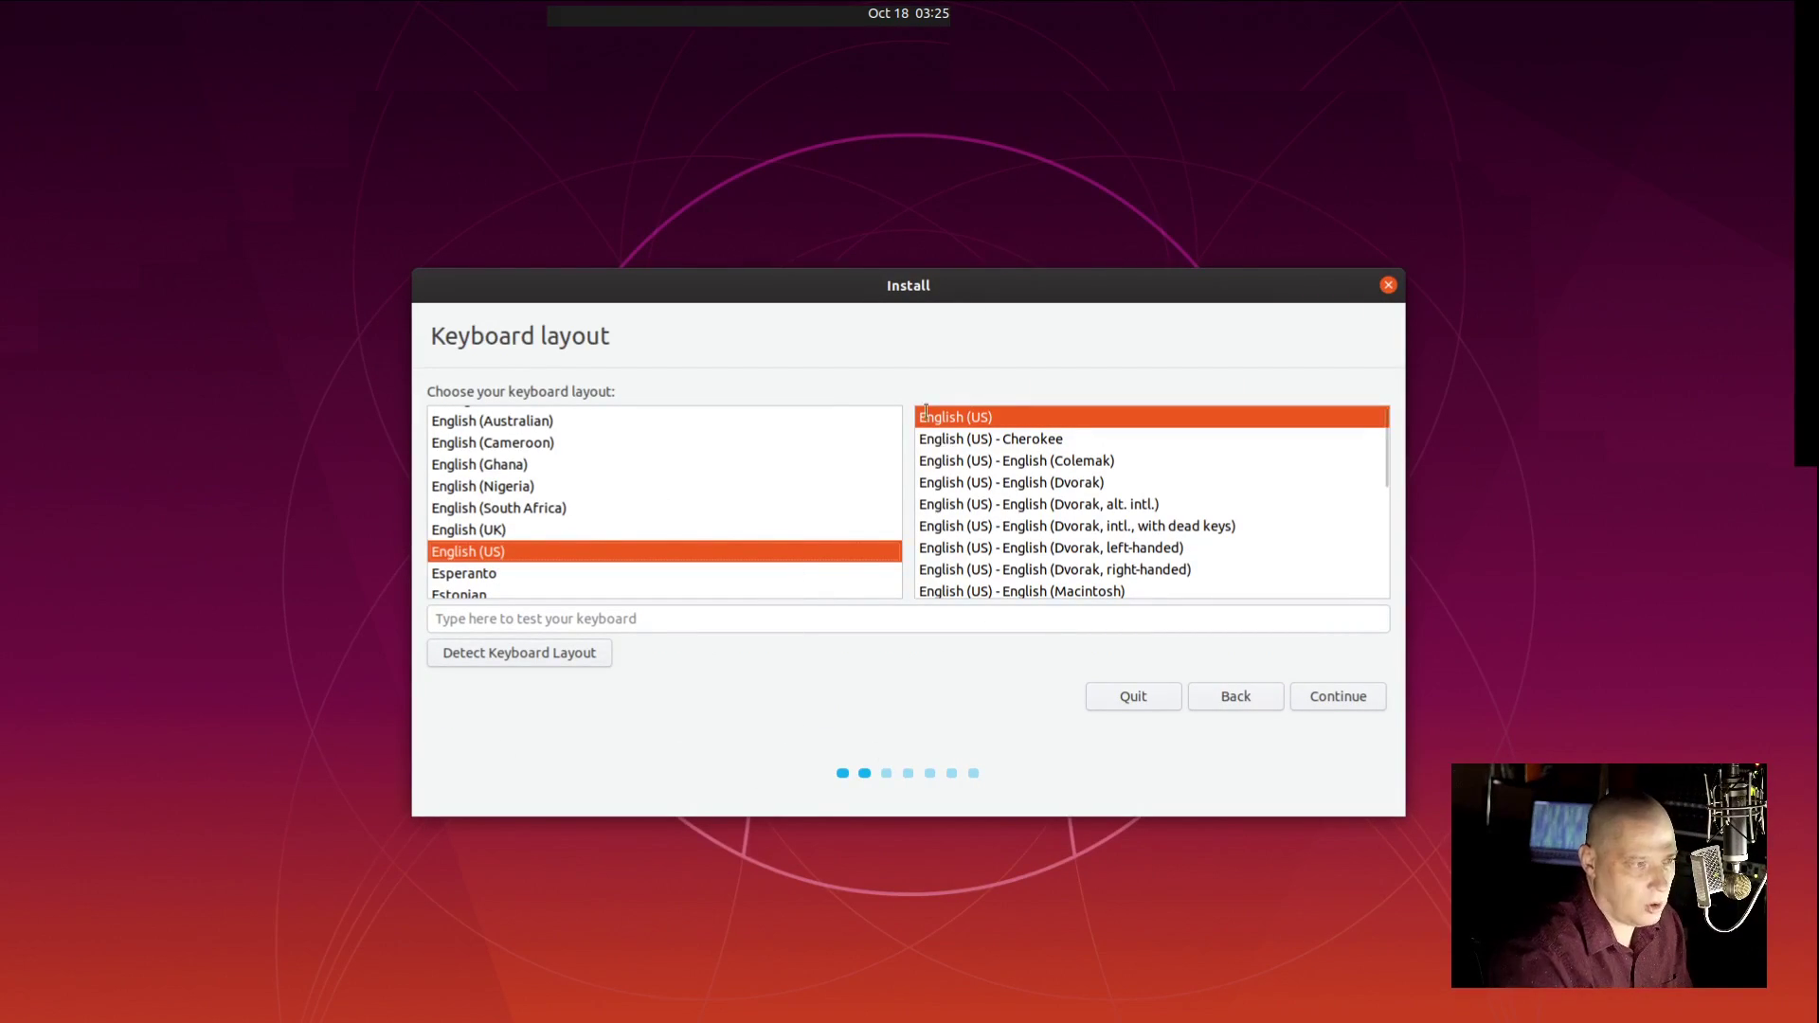
click(1335, 696)
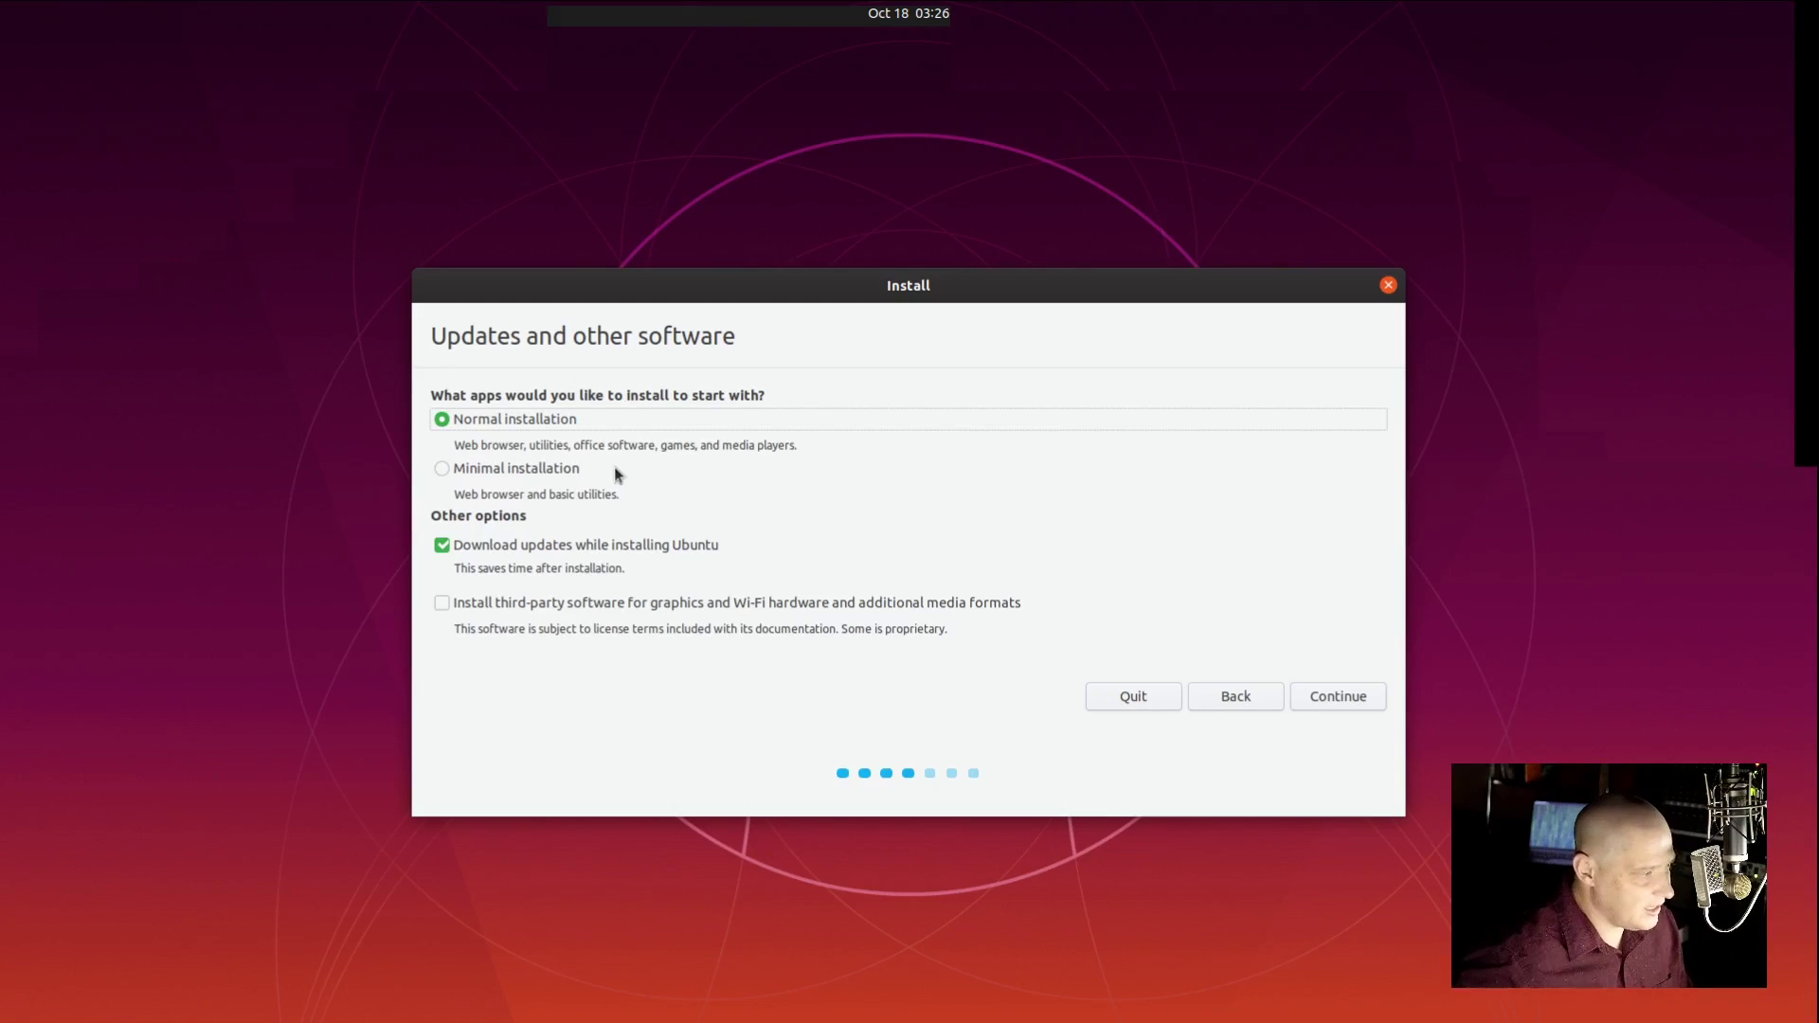
Step: Keep Normal installation with updates and add third-party drivers and media formats
click(442, 470)
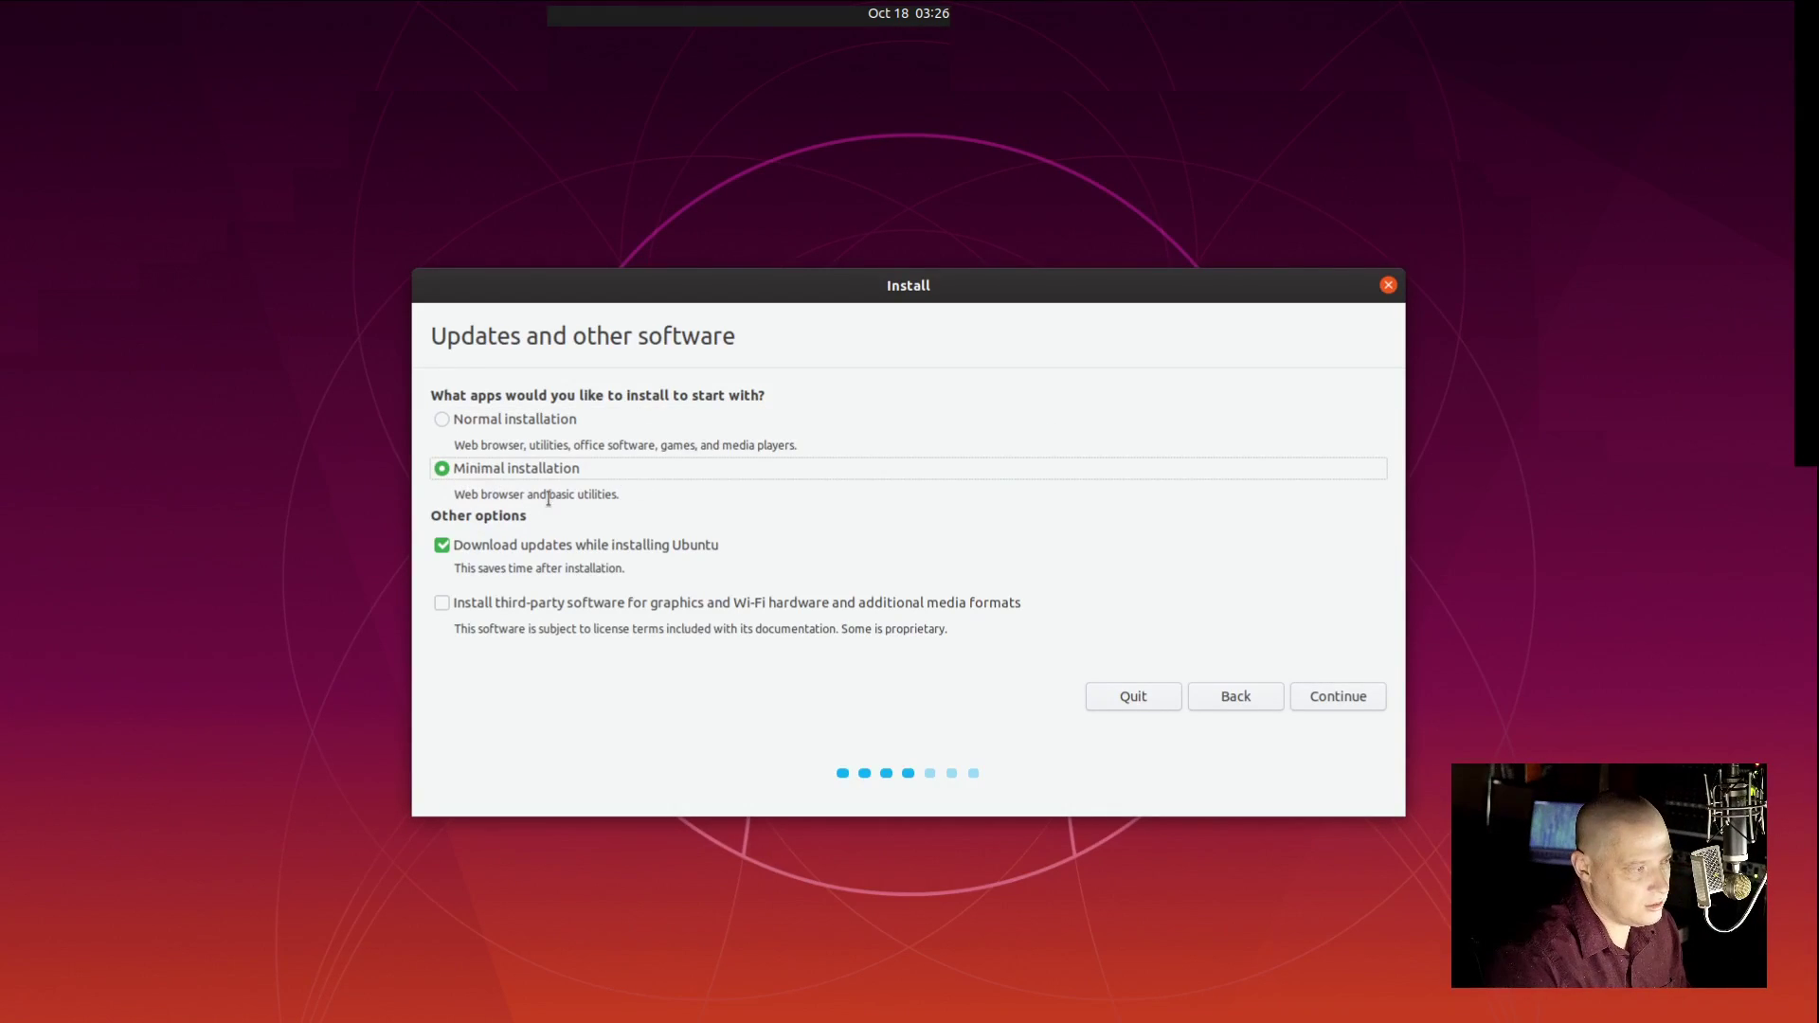
click(445, 419)
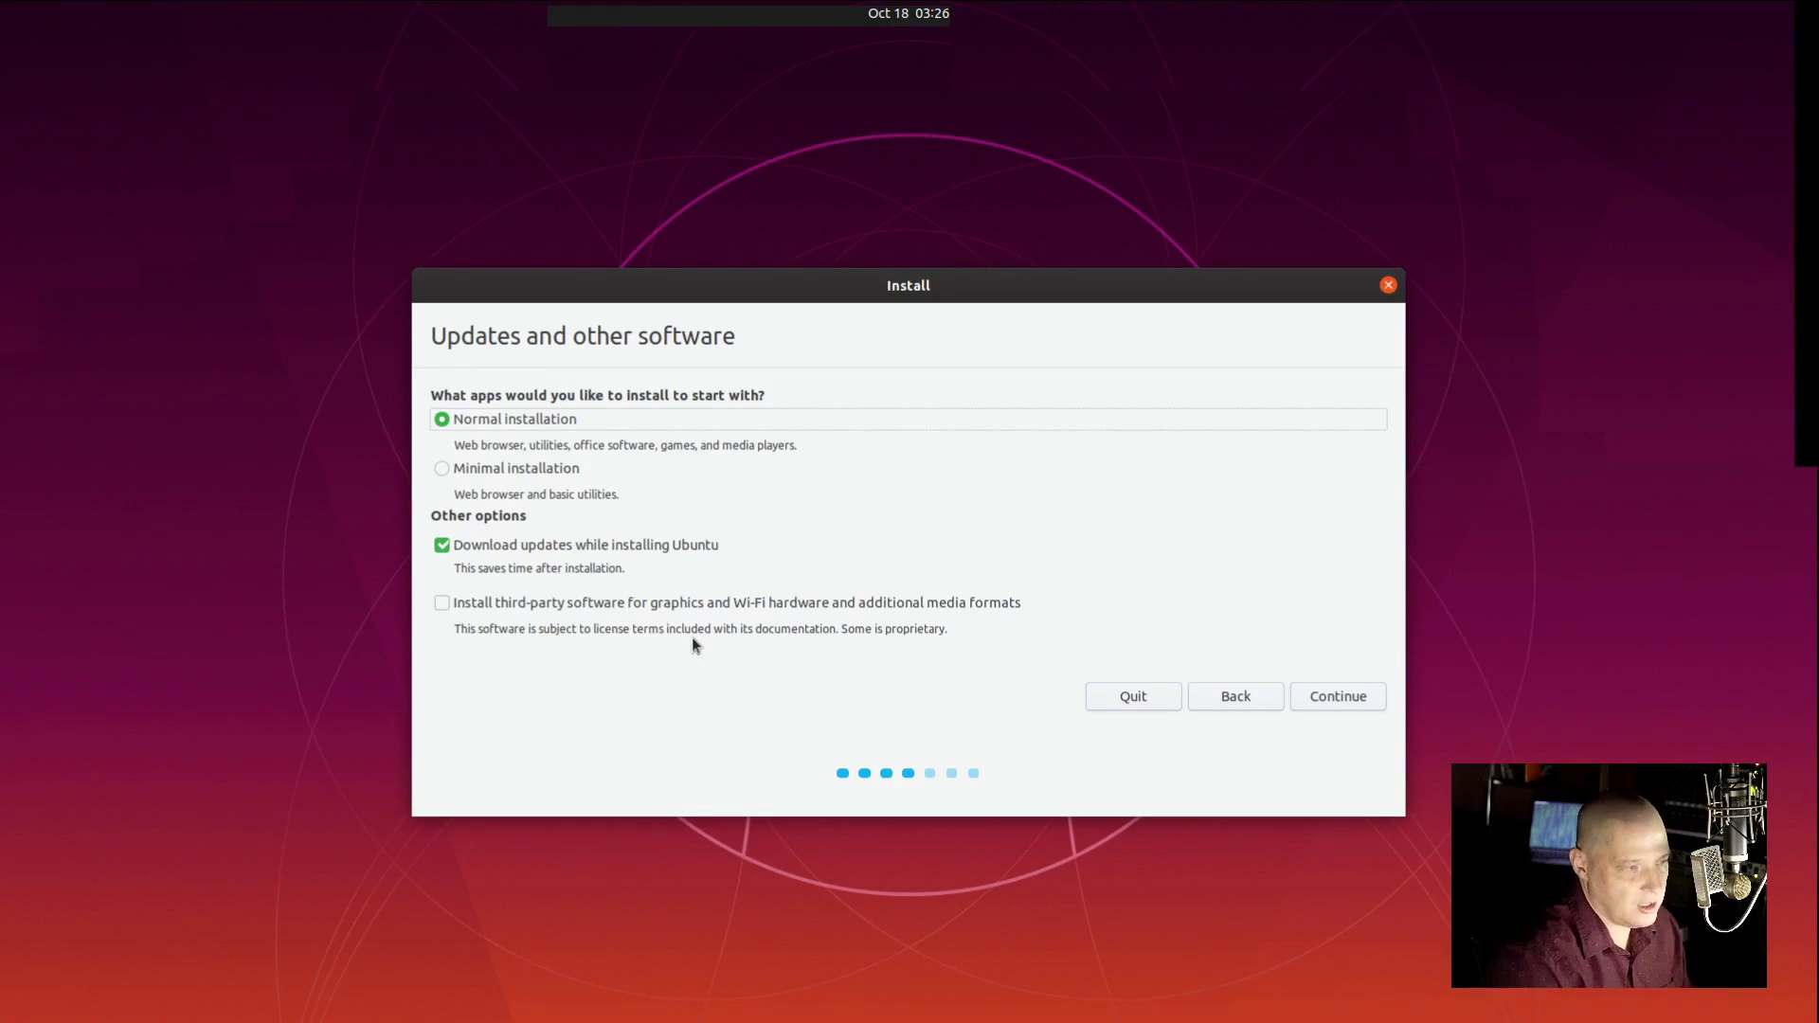
click(442, 604)
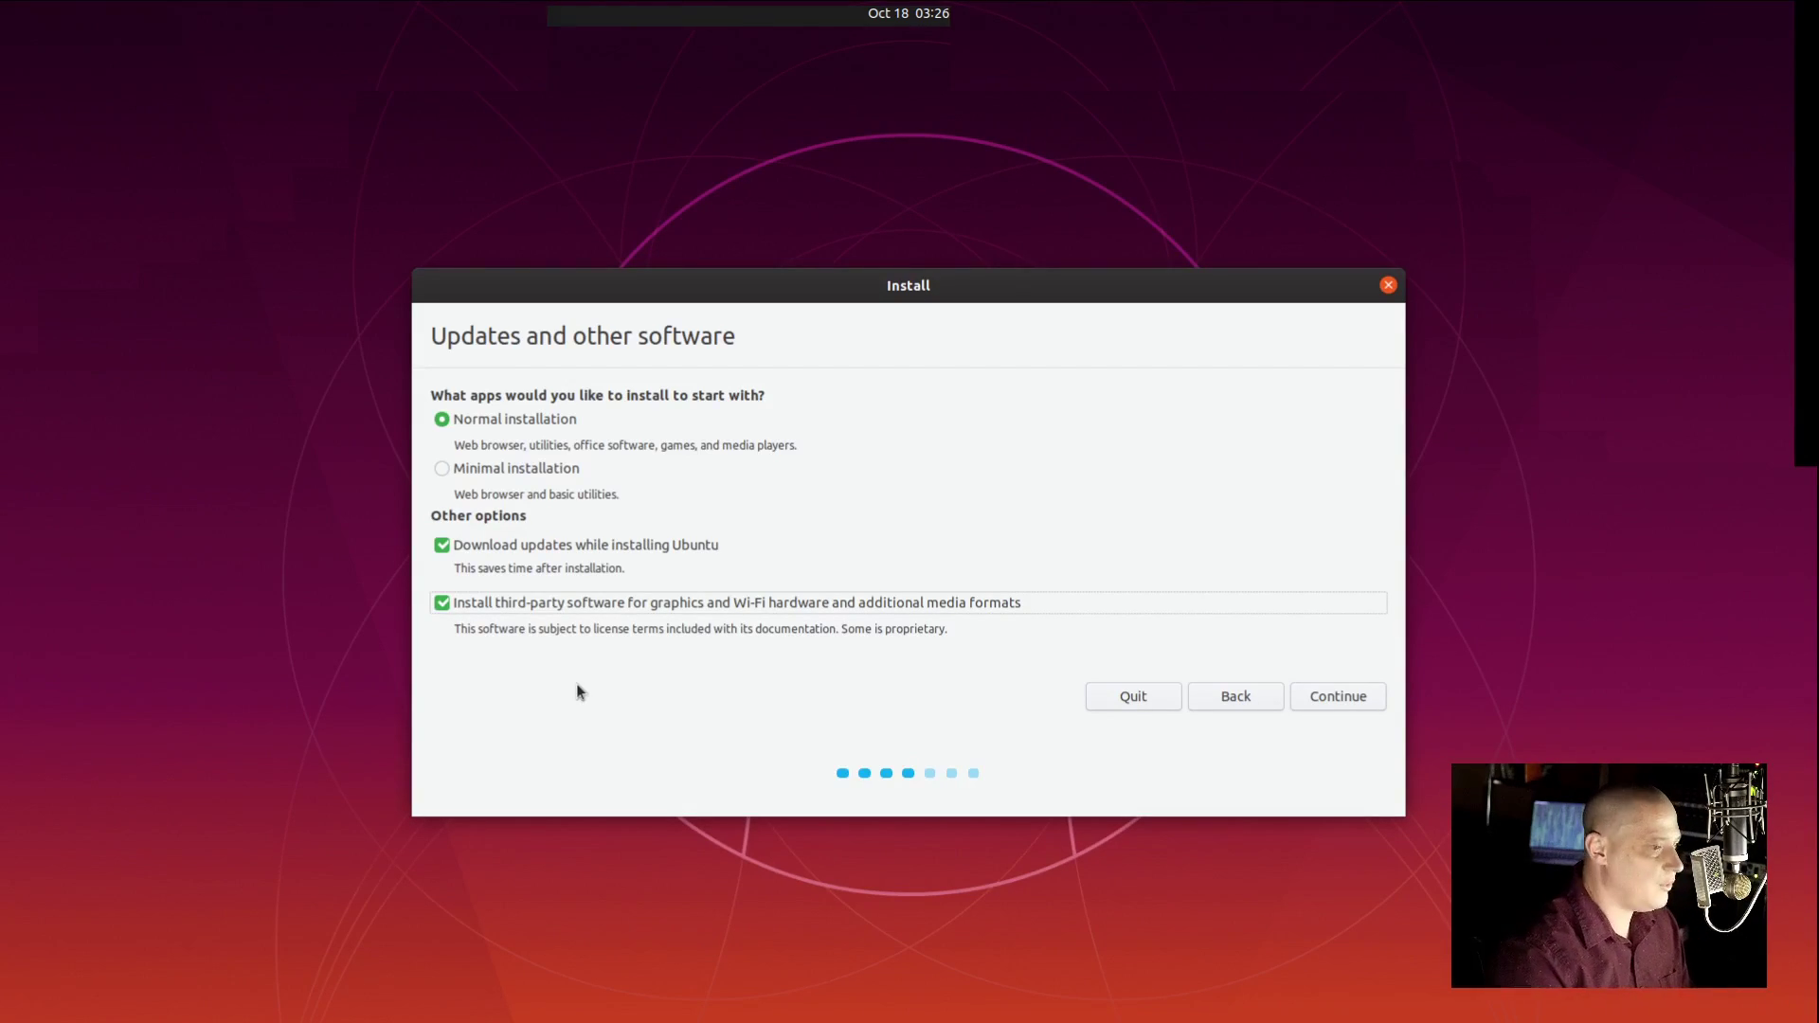
click(1329, 705)
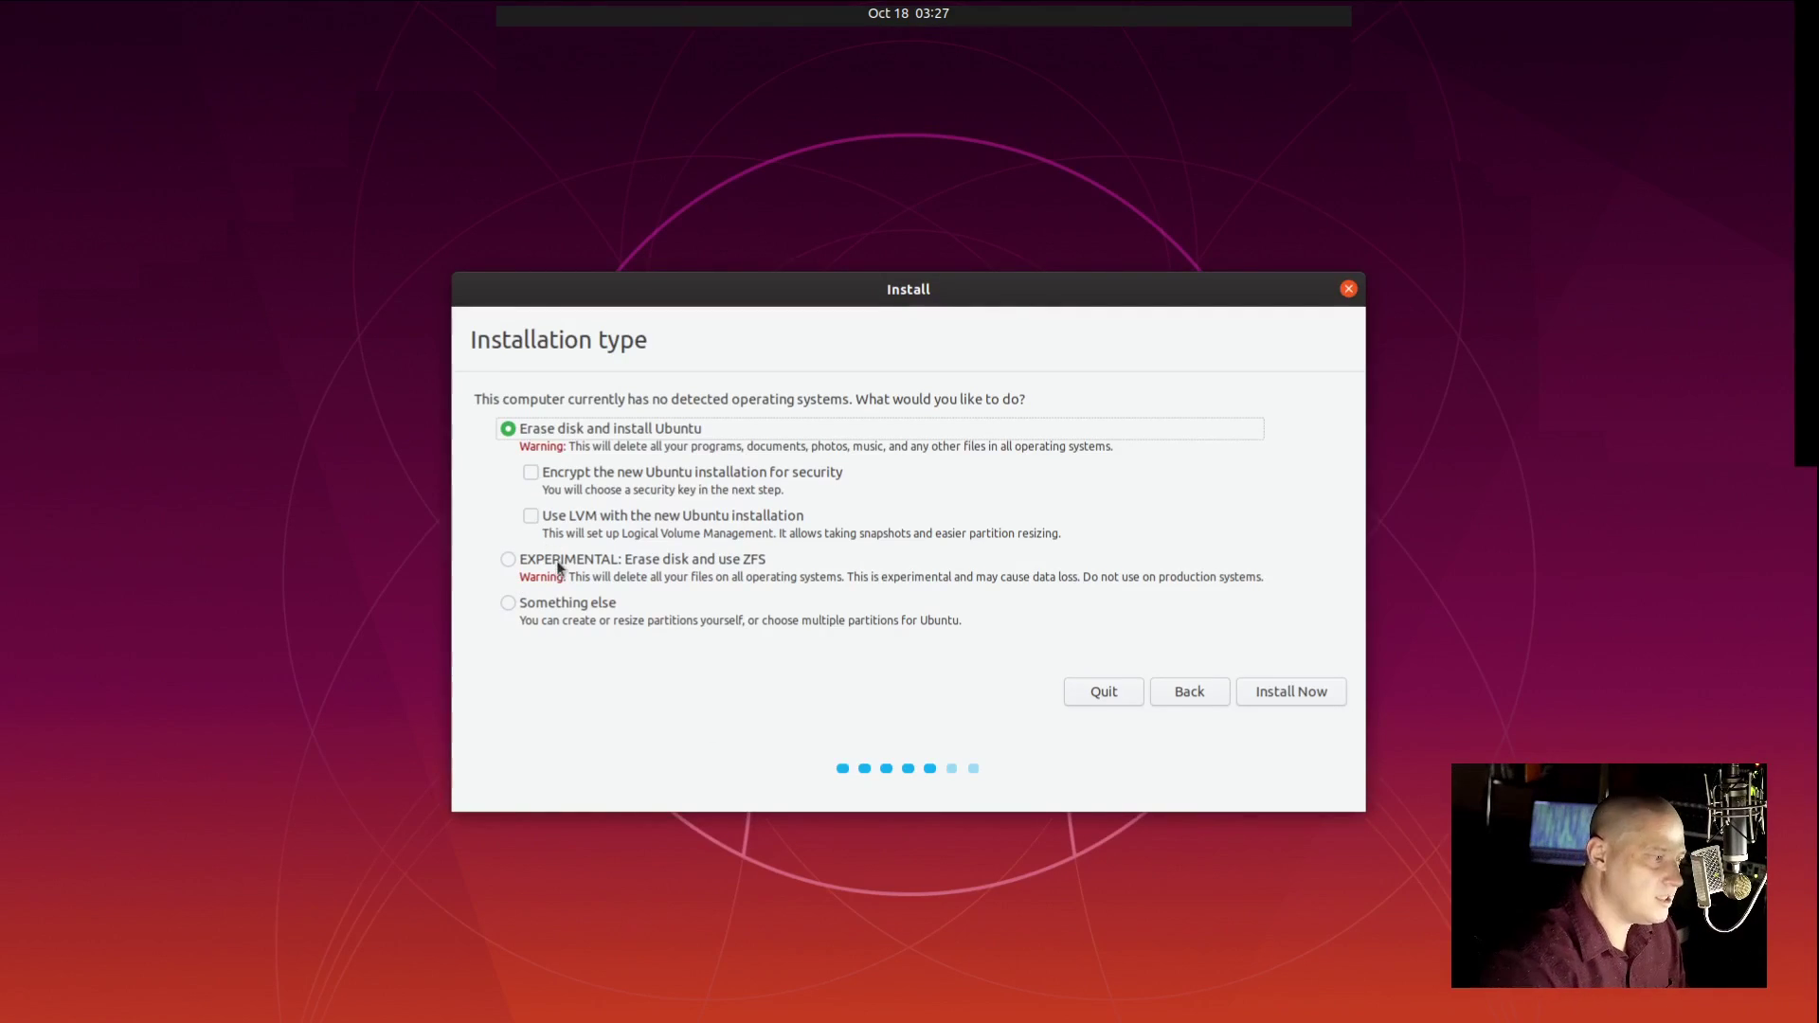
Step: Choose the experimental ZFS erase-disk option and confirm writing the changes to disk
click(509, 561)
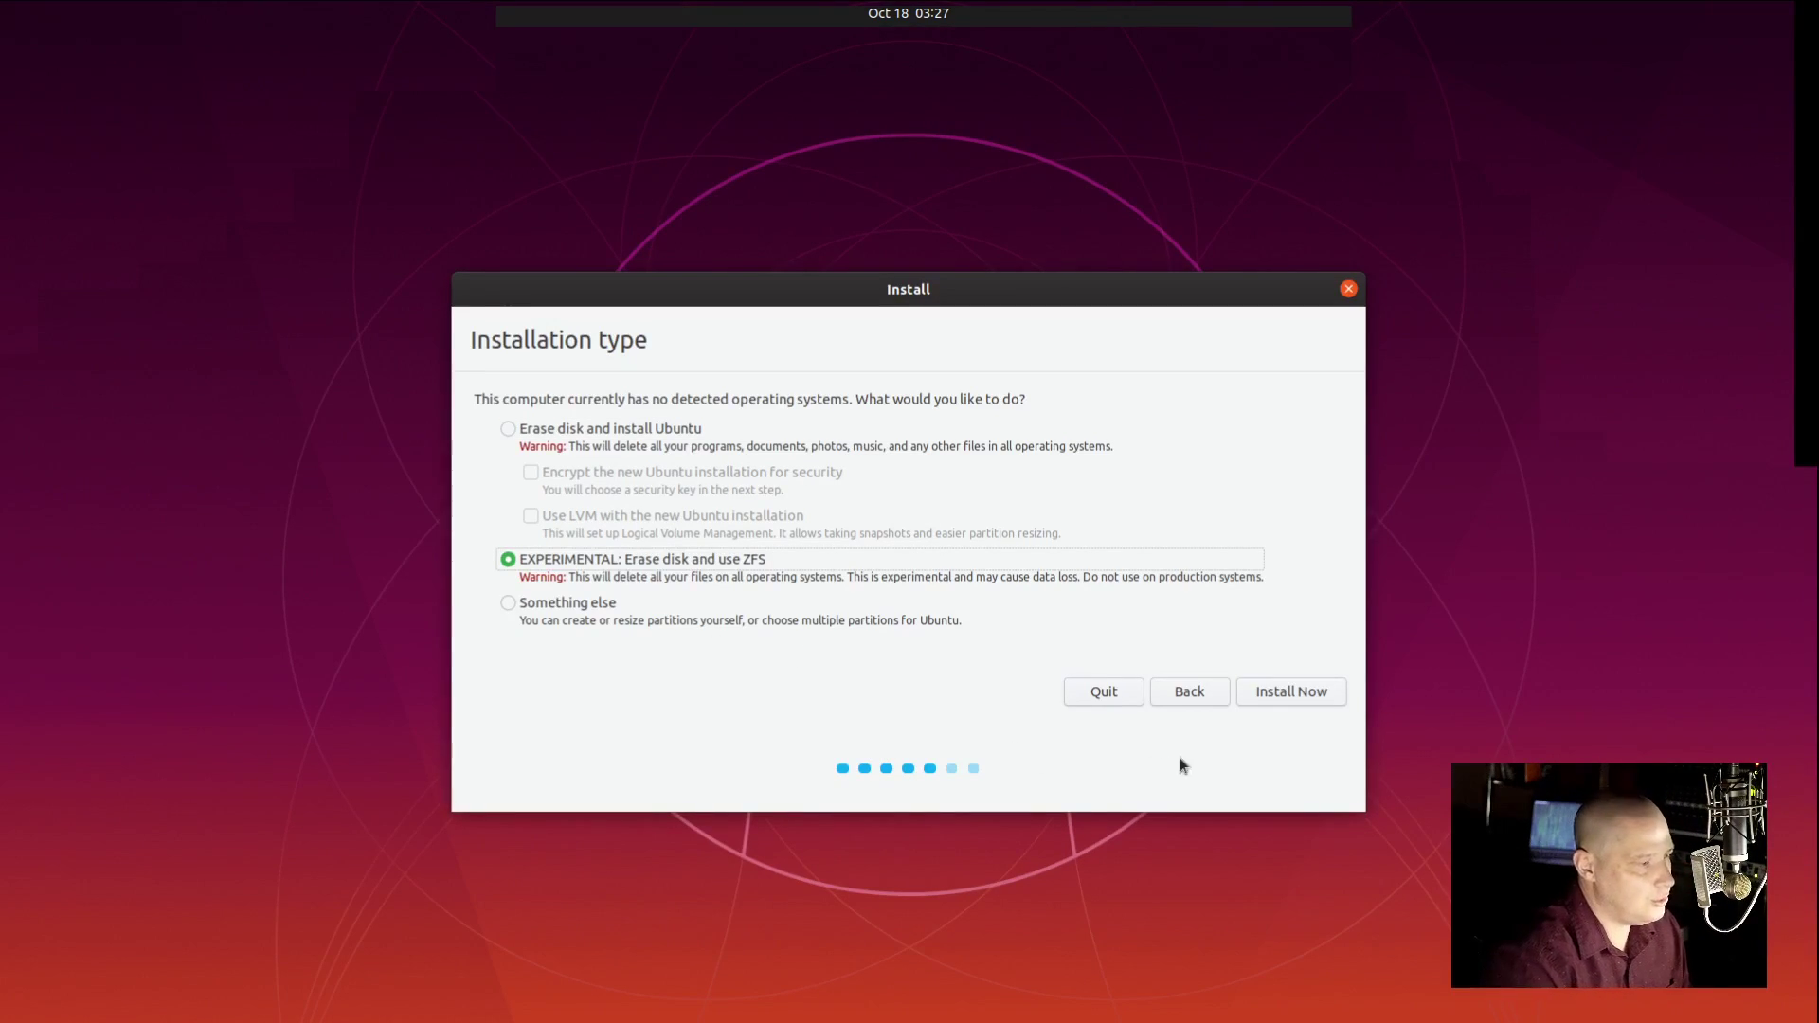
click(1282, 693)
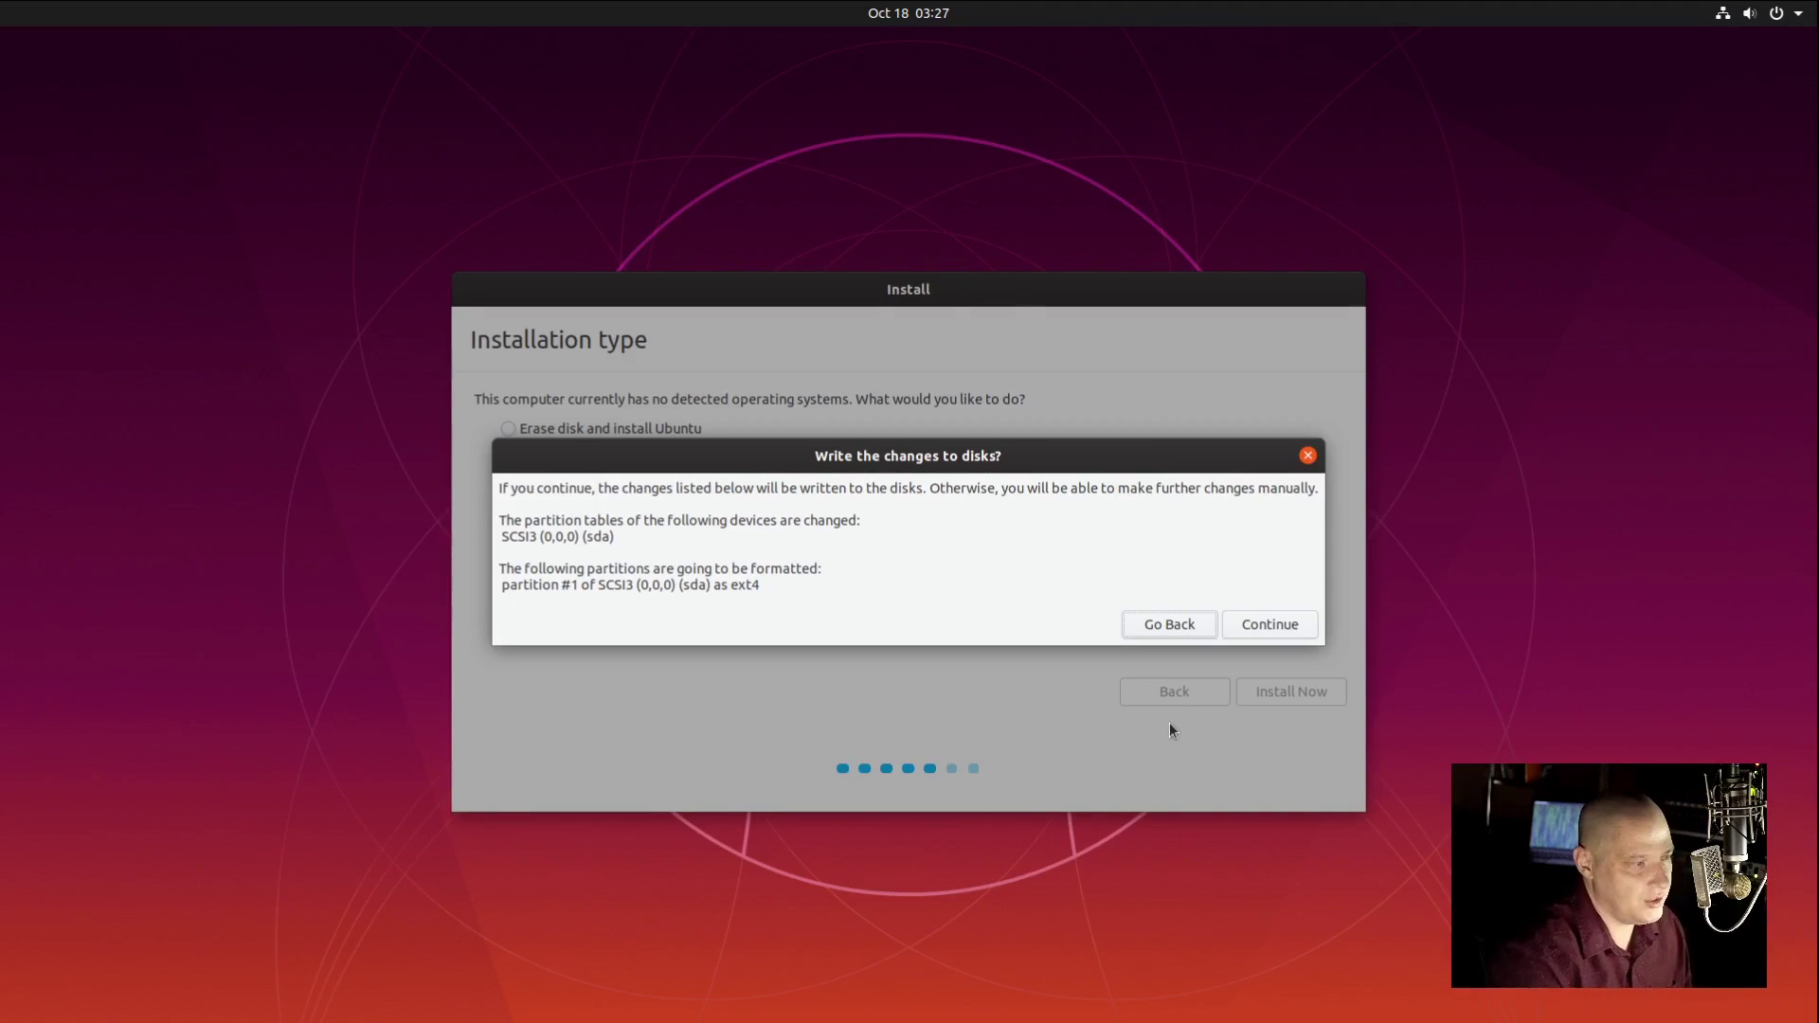
click(1271, 624)
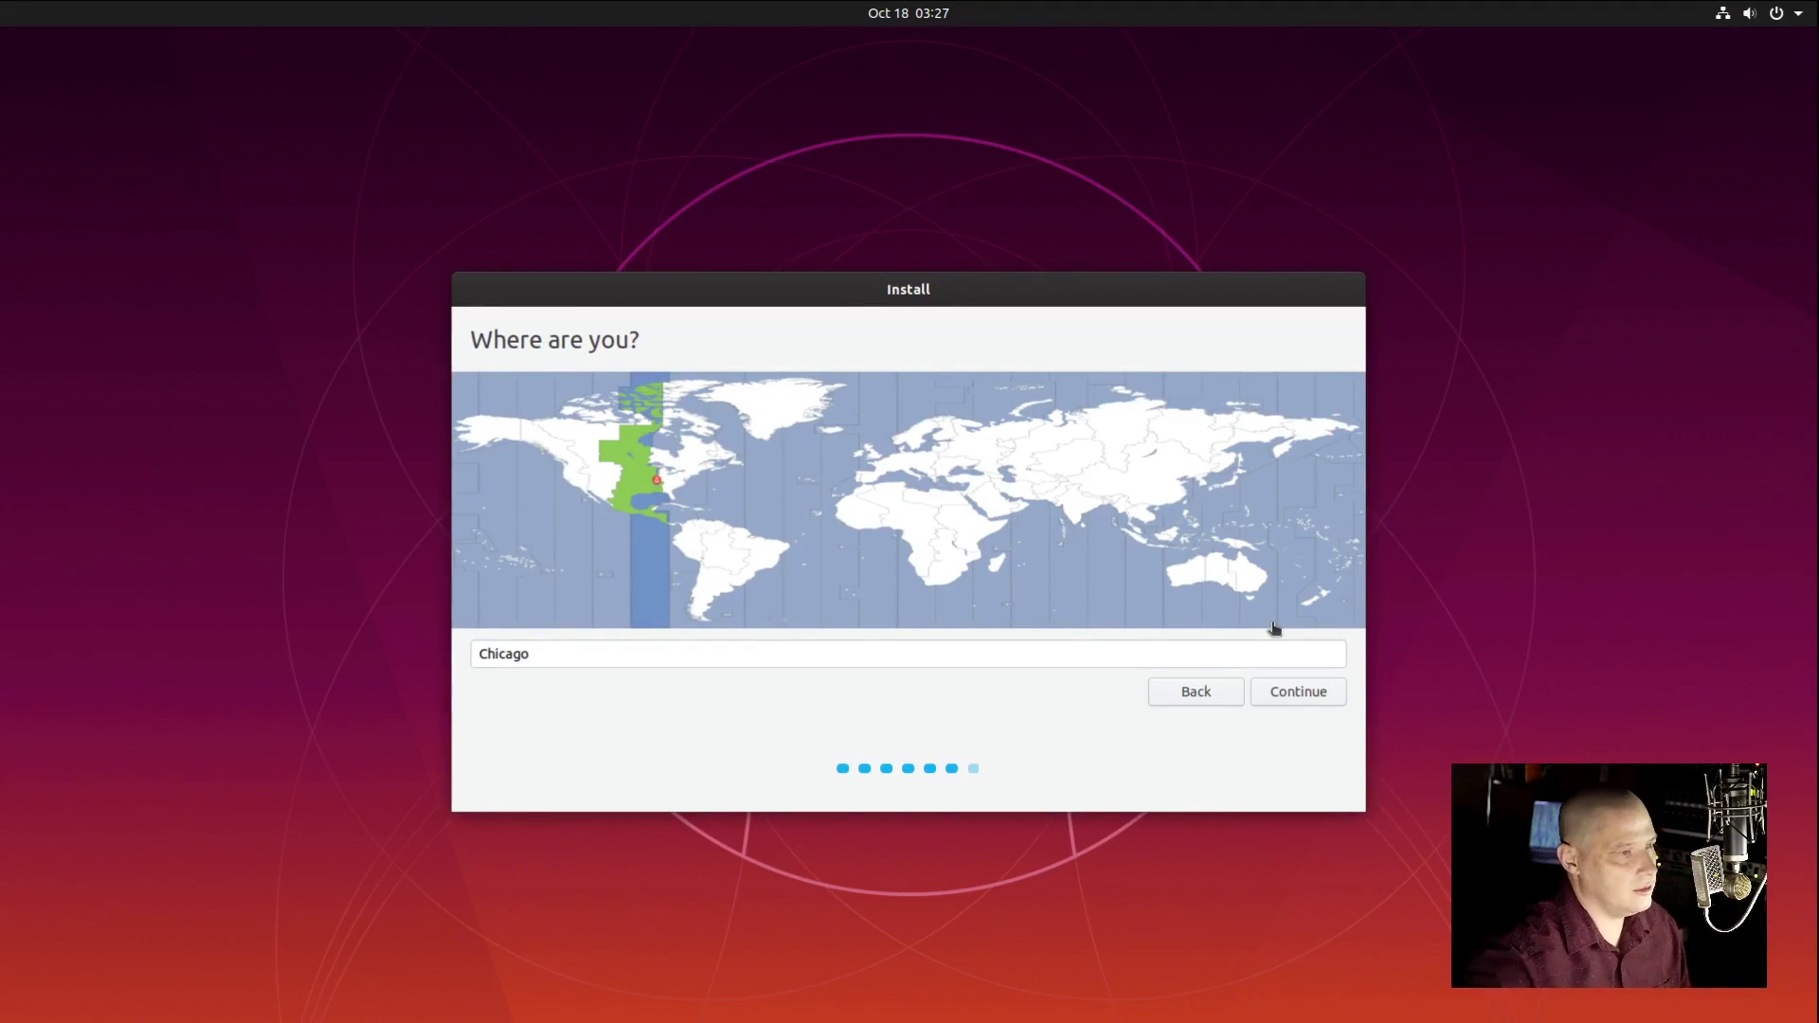
Step: Keep Chicago as the location and create user dt with a confirmed password
click(1321, 698)
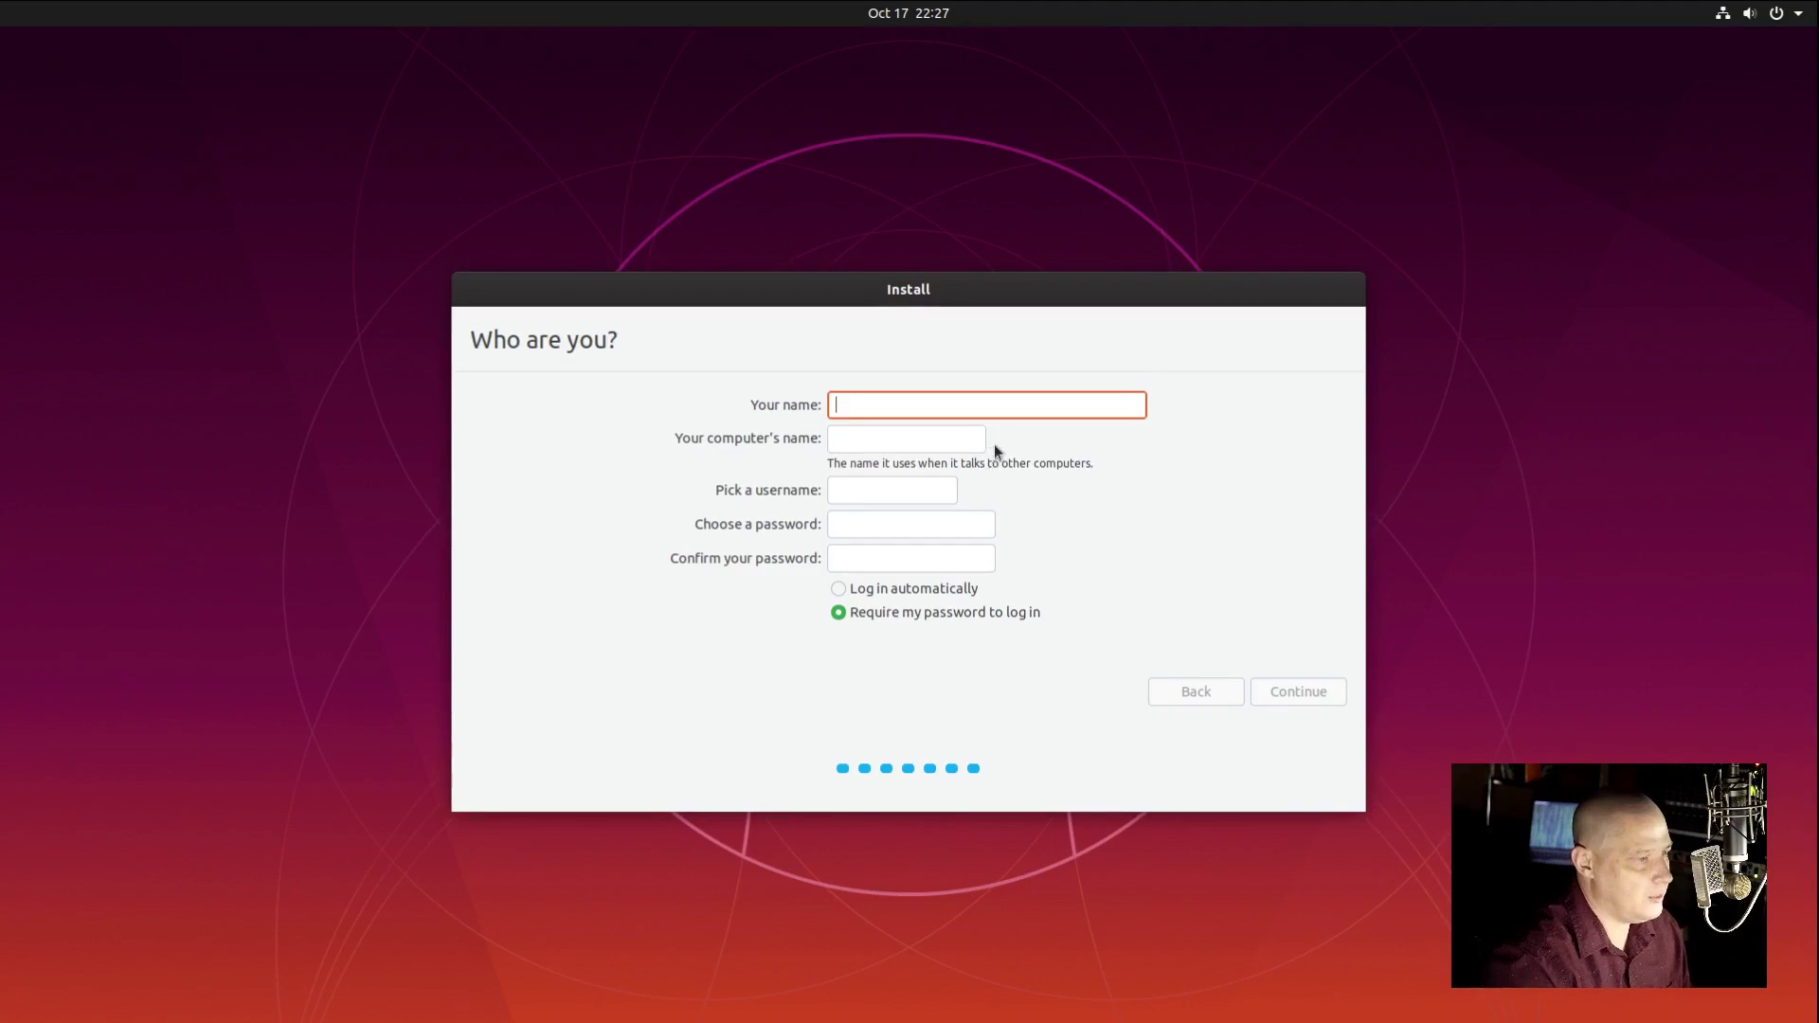
text(dt)
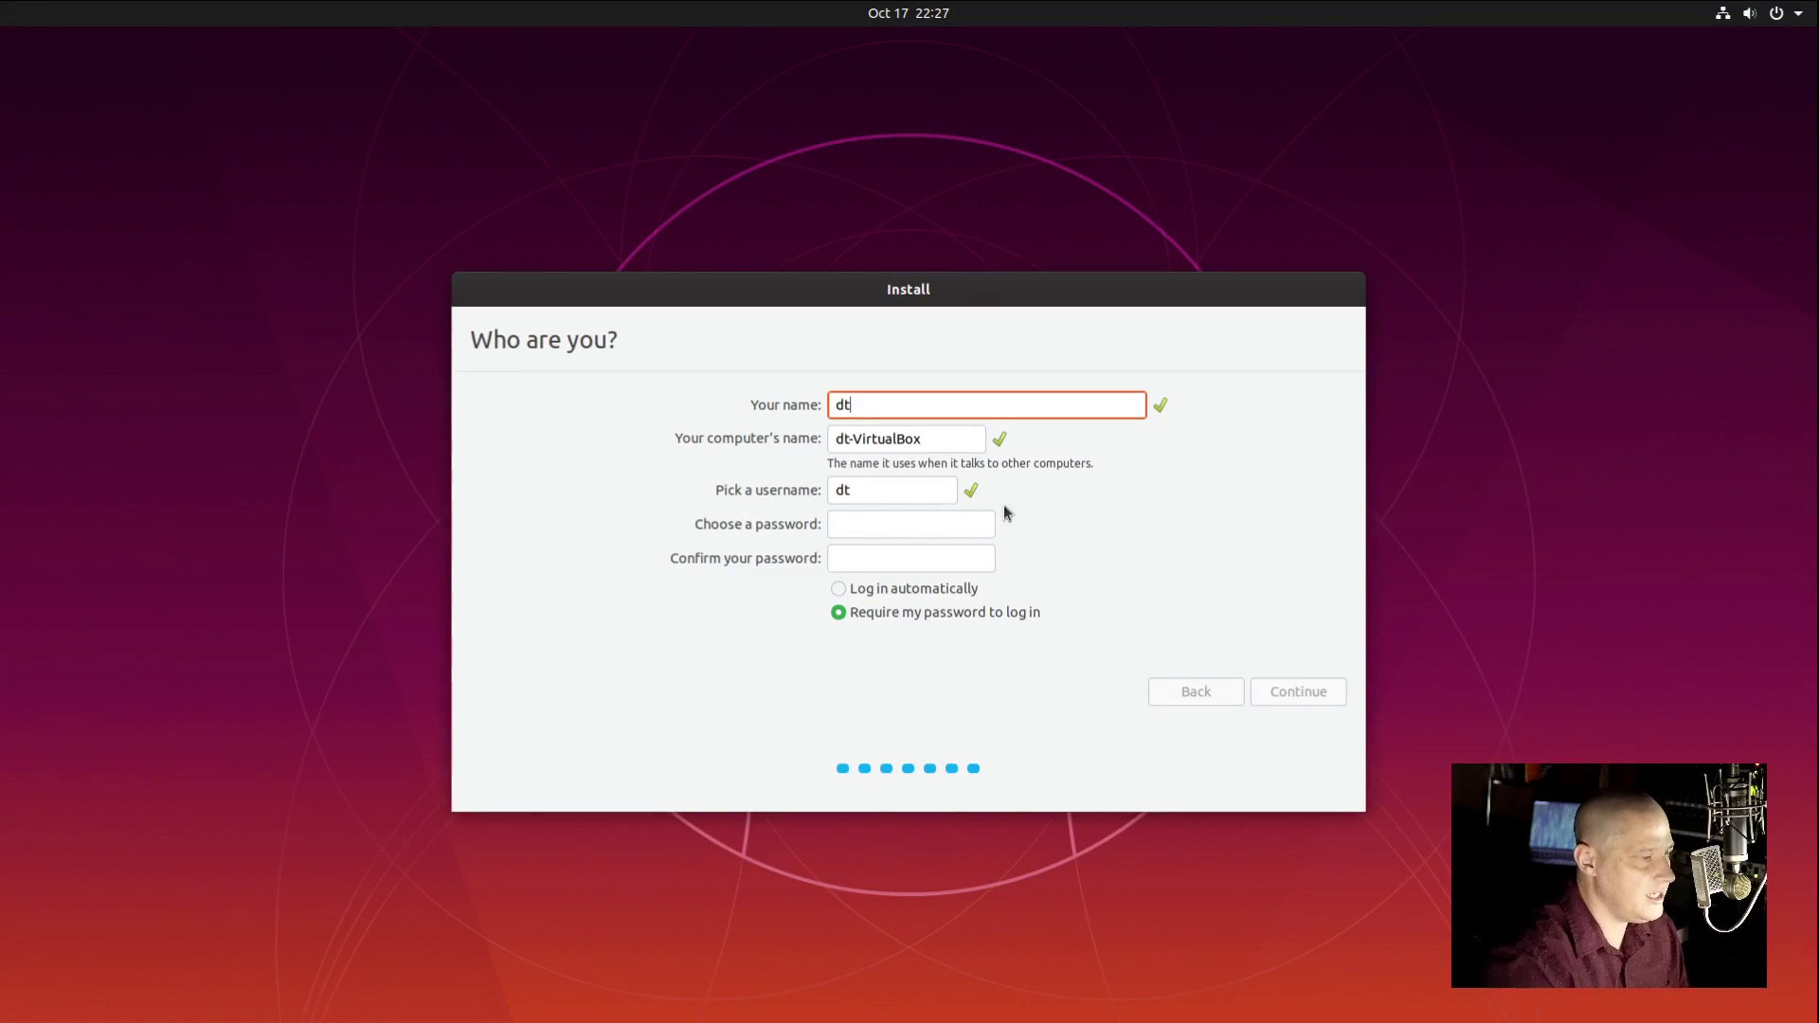
click(932, 526)
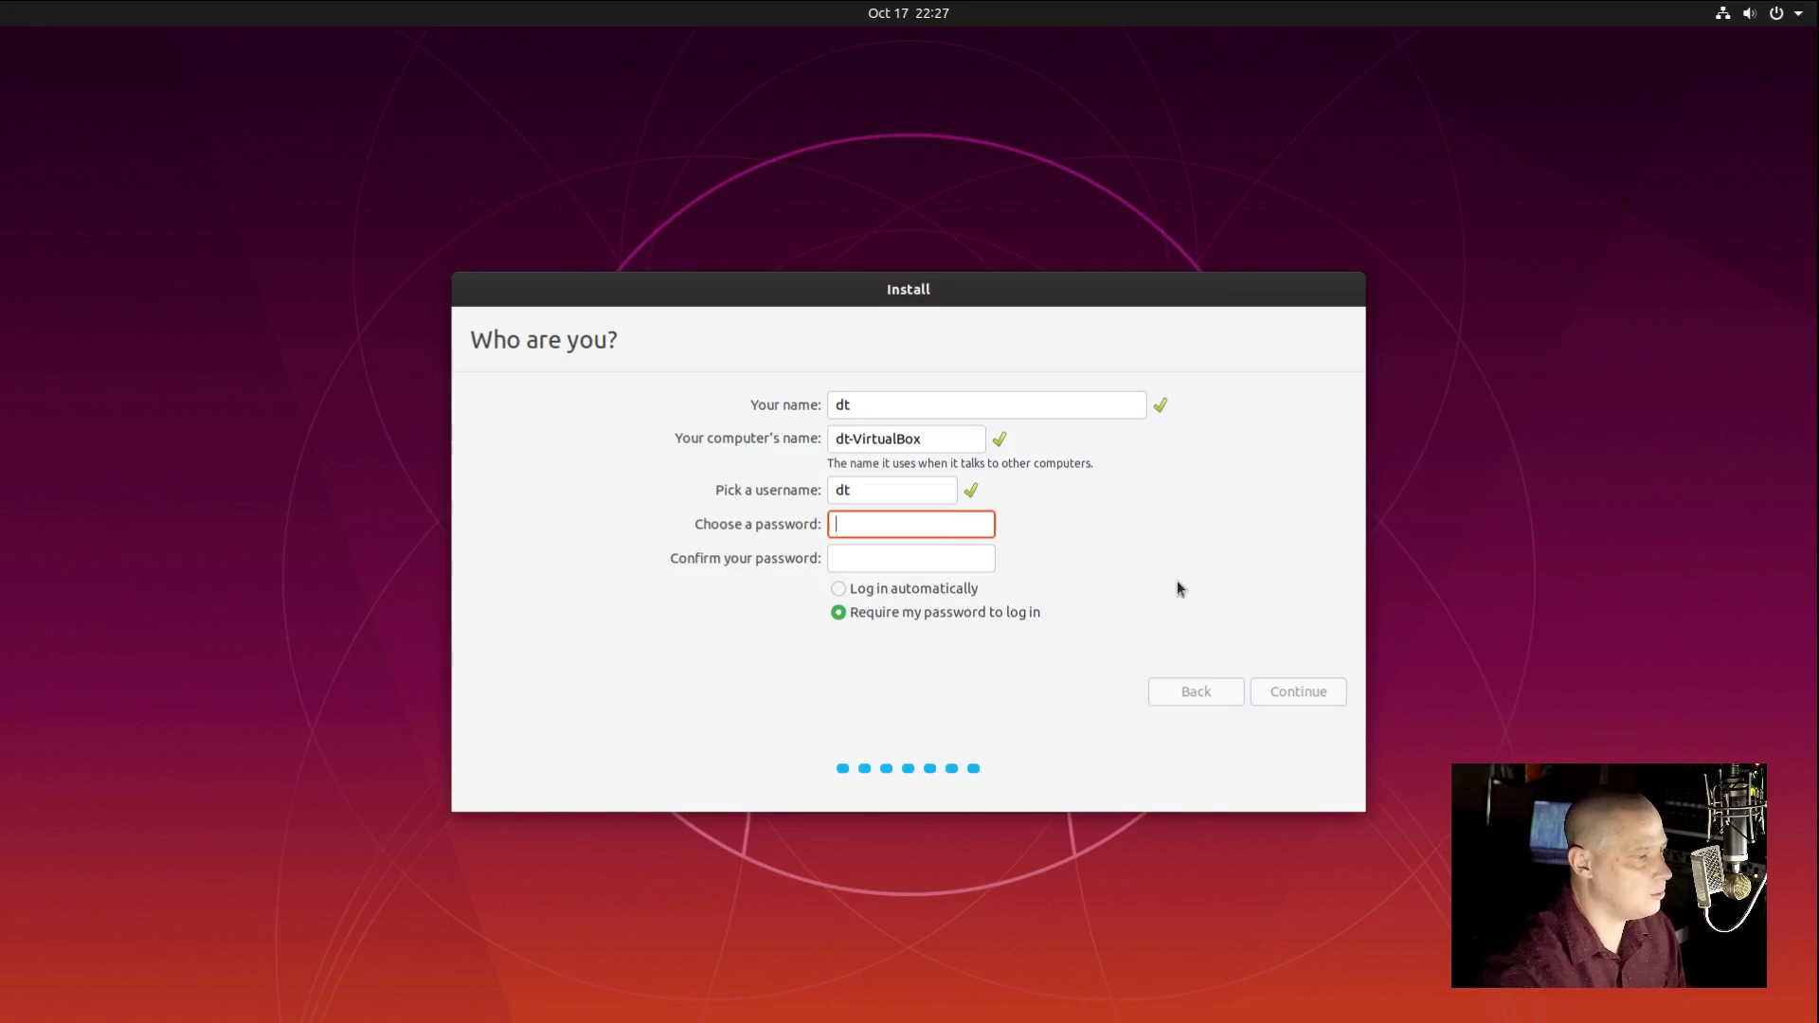
click(959, 564)
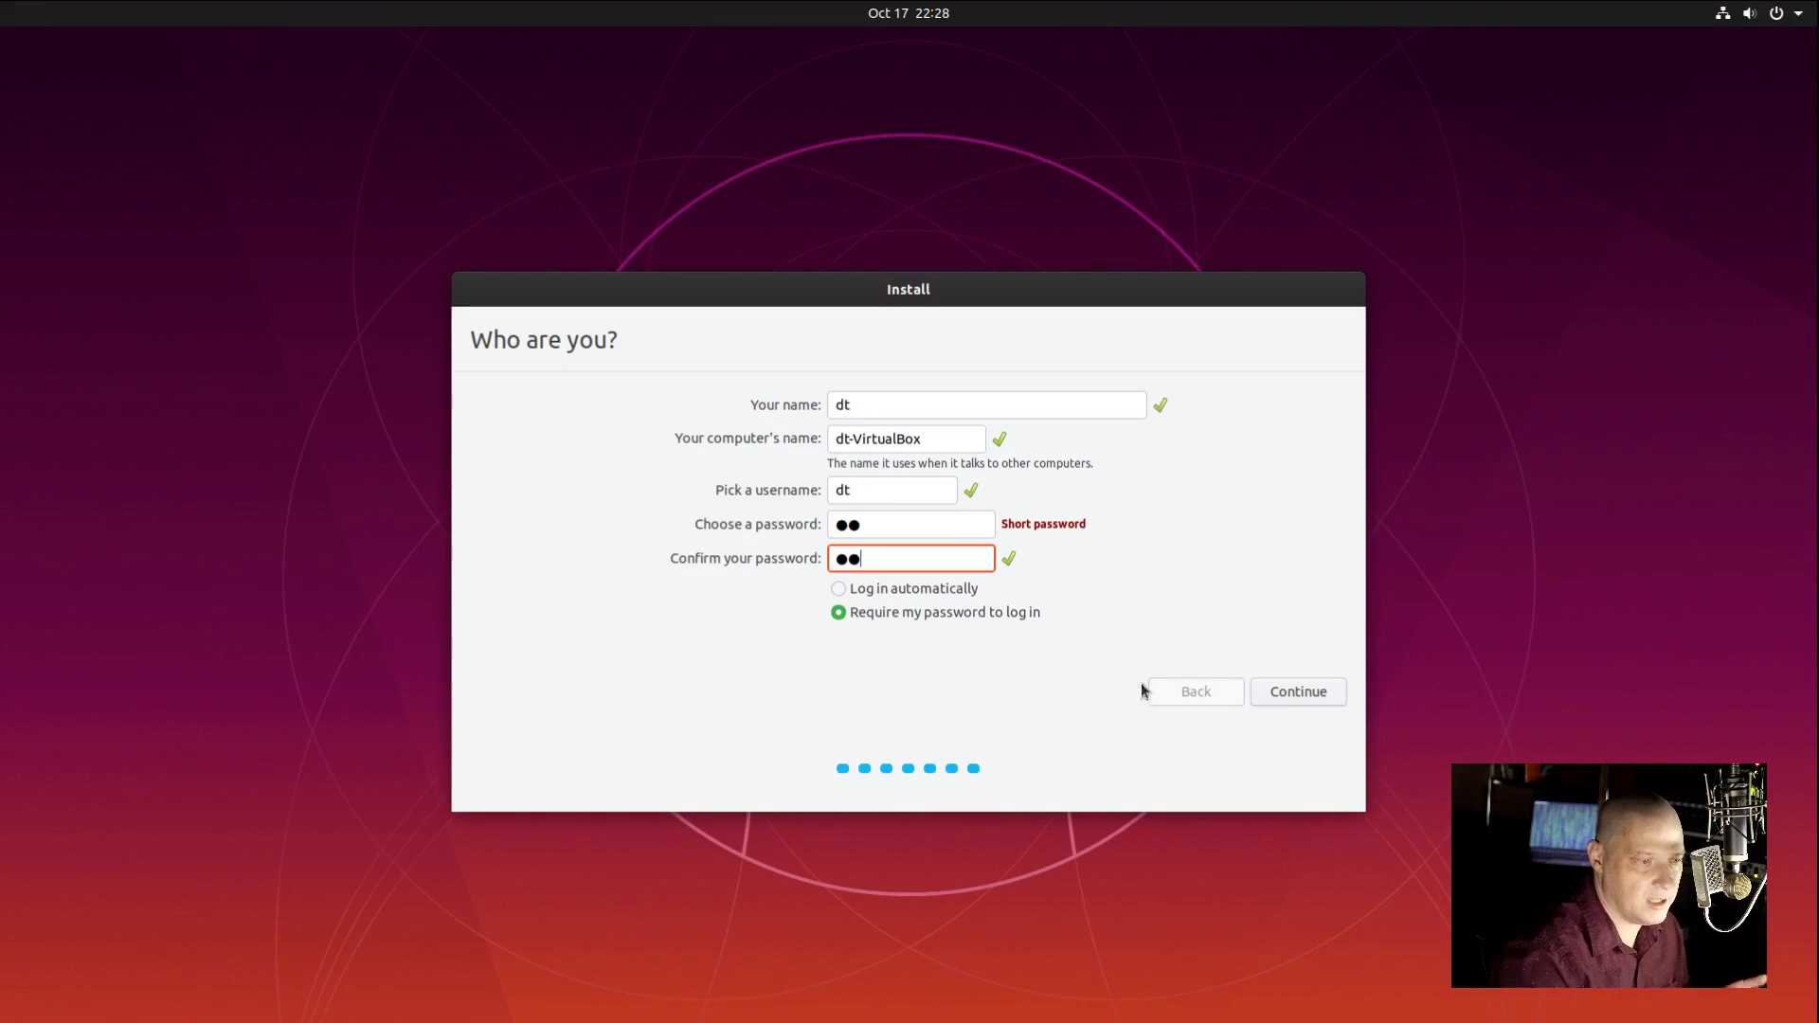
click(1304, 699)
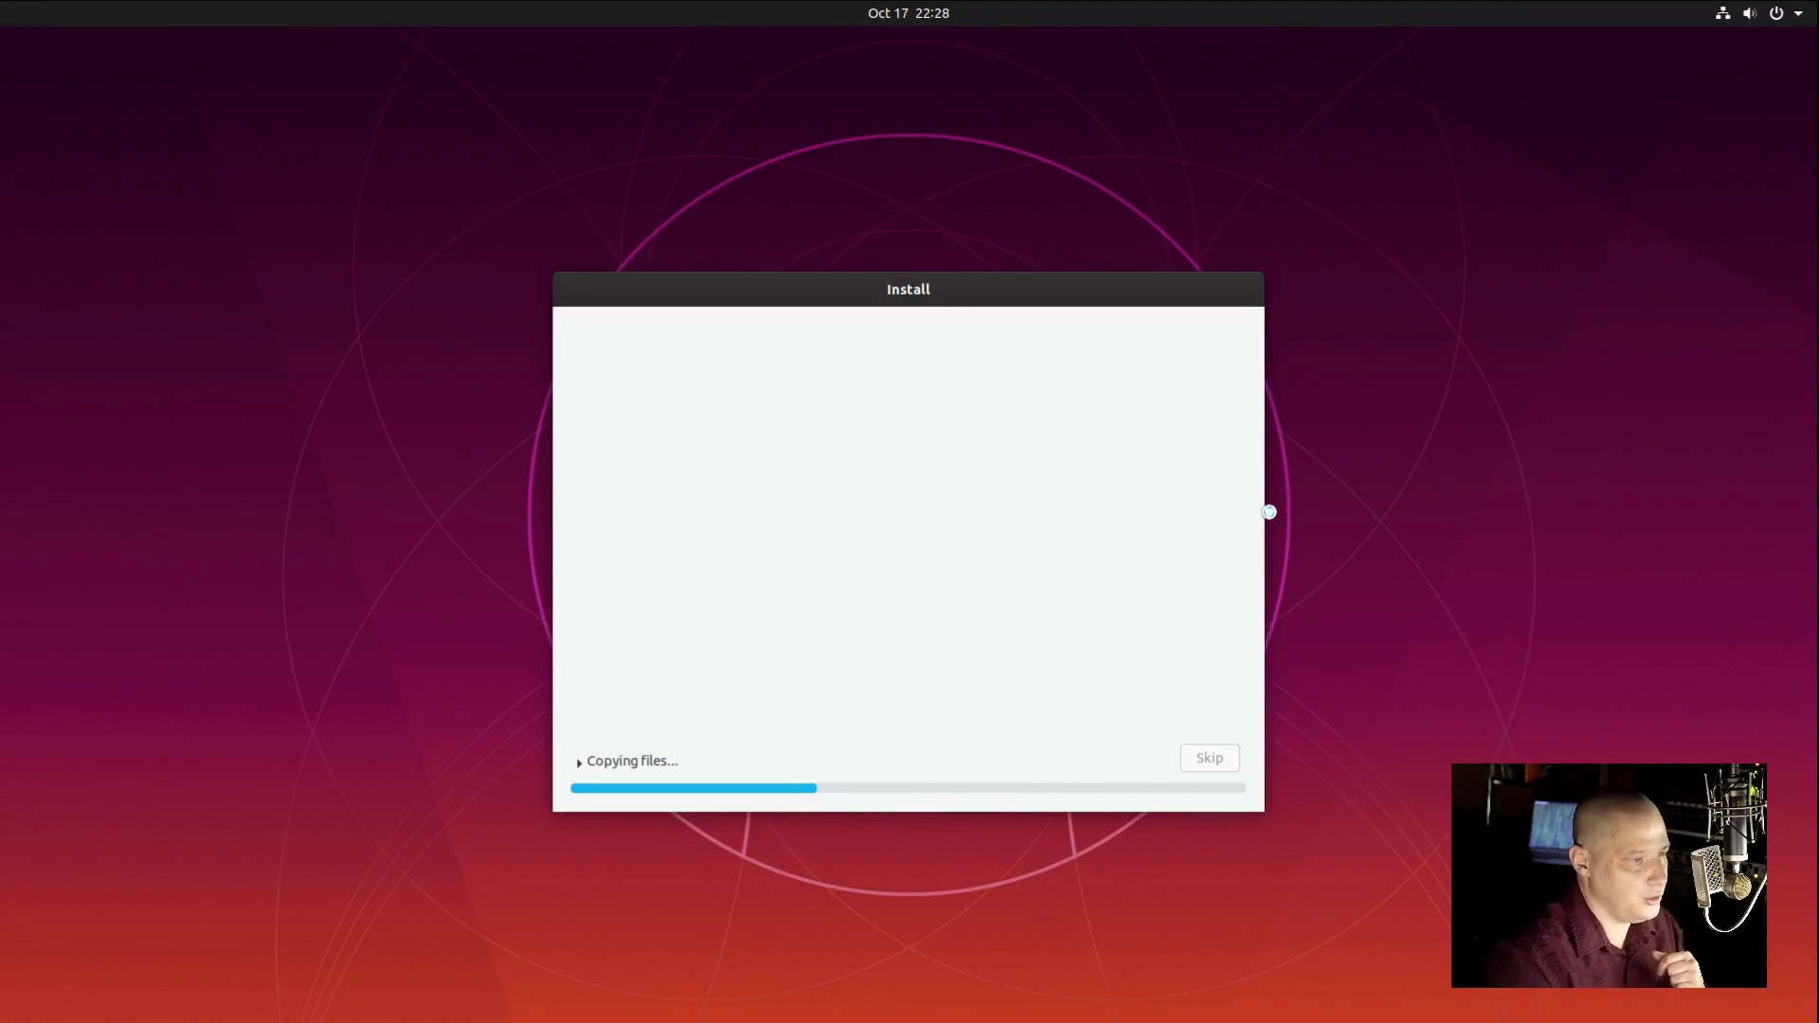
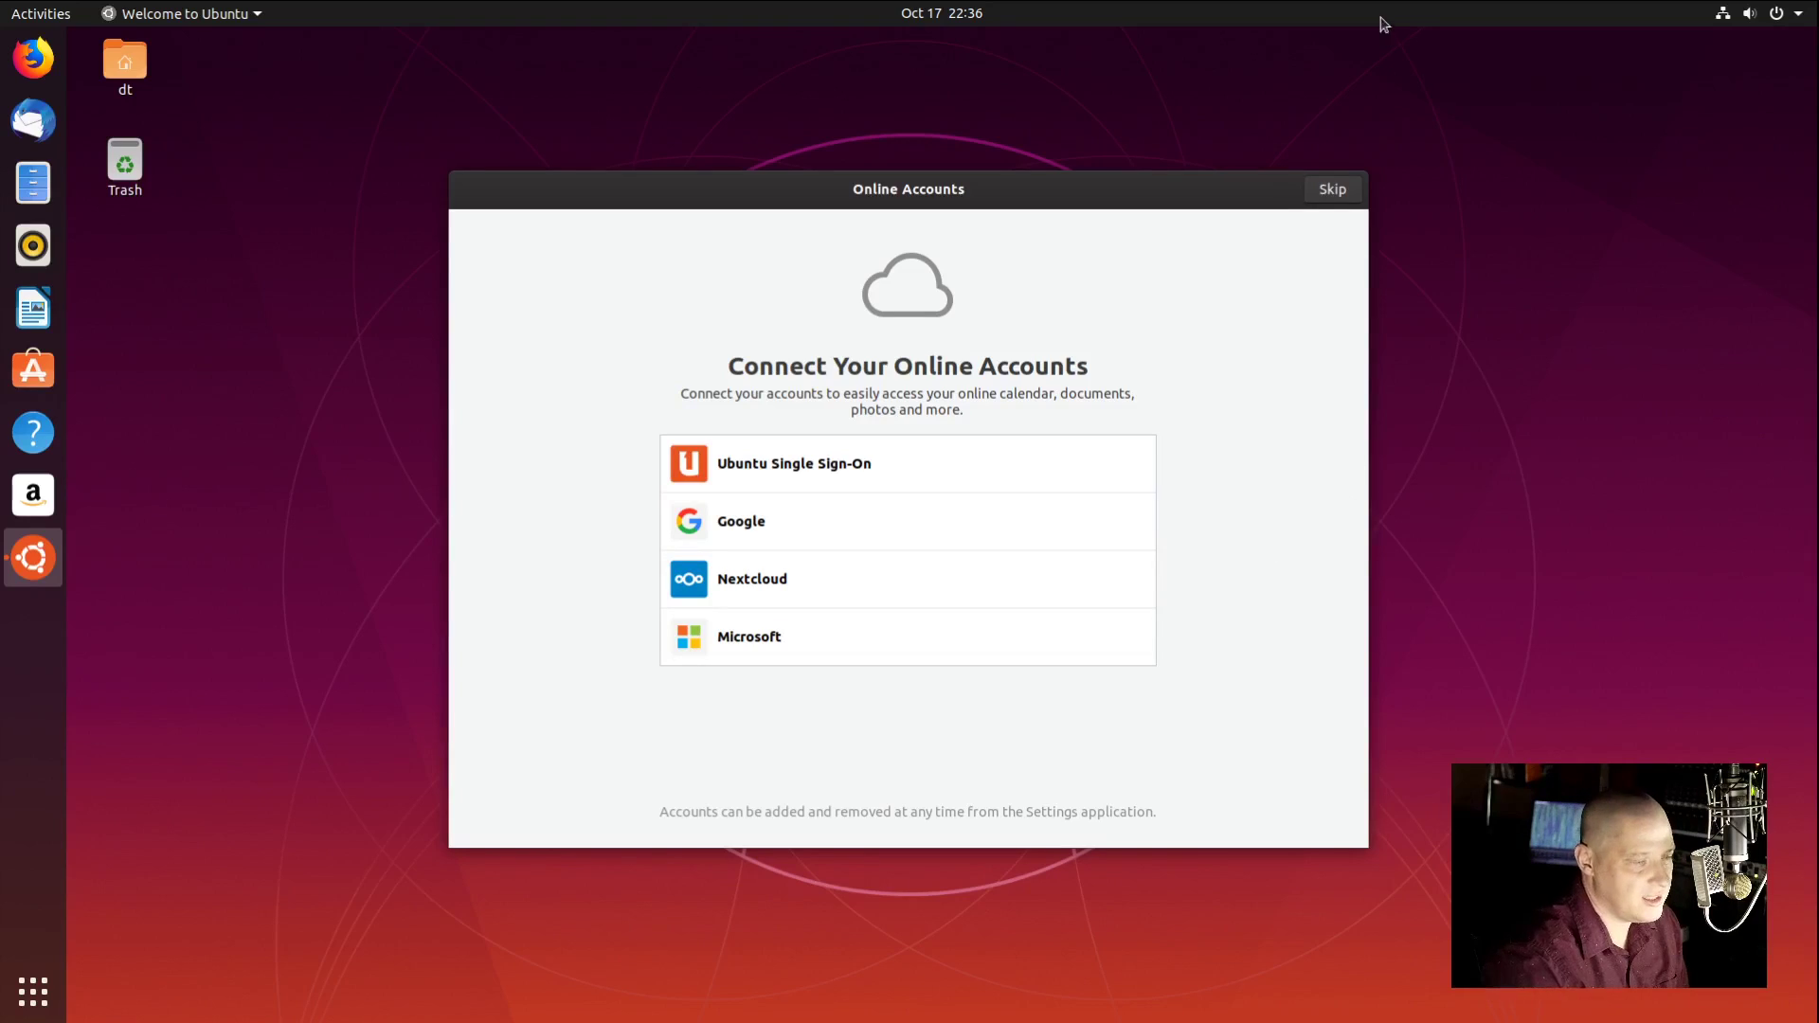
Step: Skip online accounts, leave location services off, browse the suggested apps, and finish the welcome wizard
click(1332, 188)
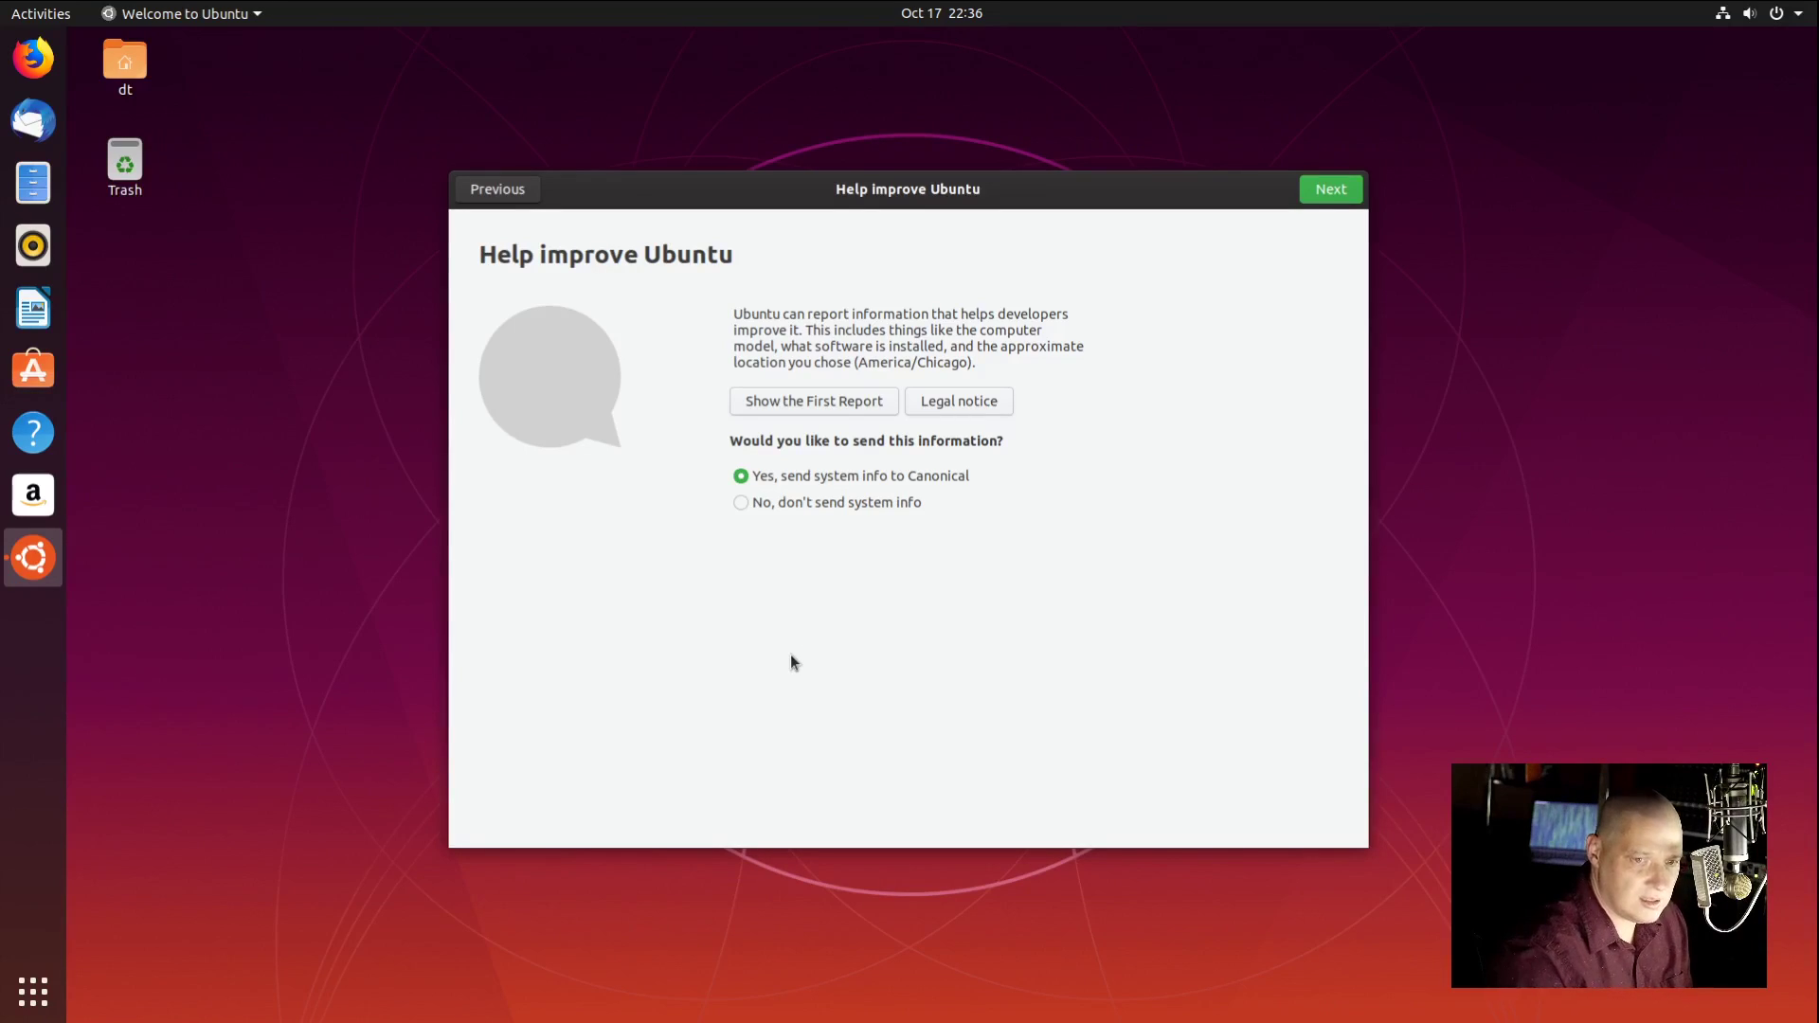
click(1326, 195)
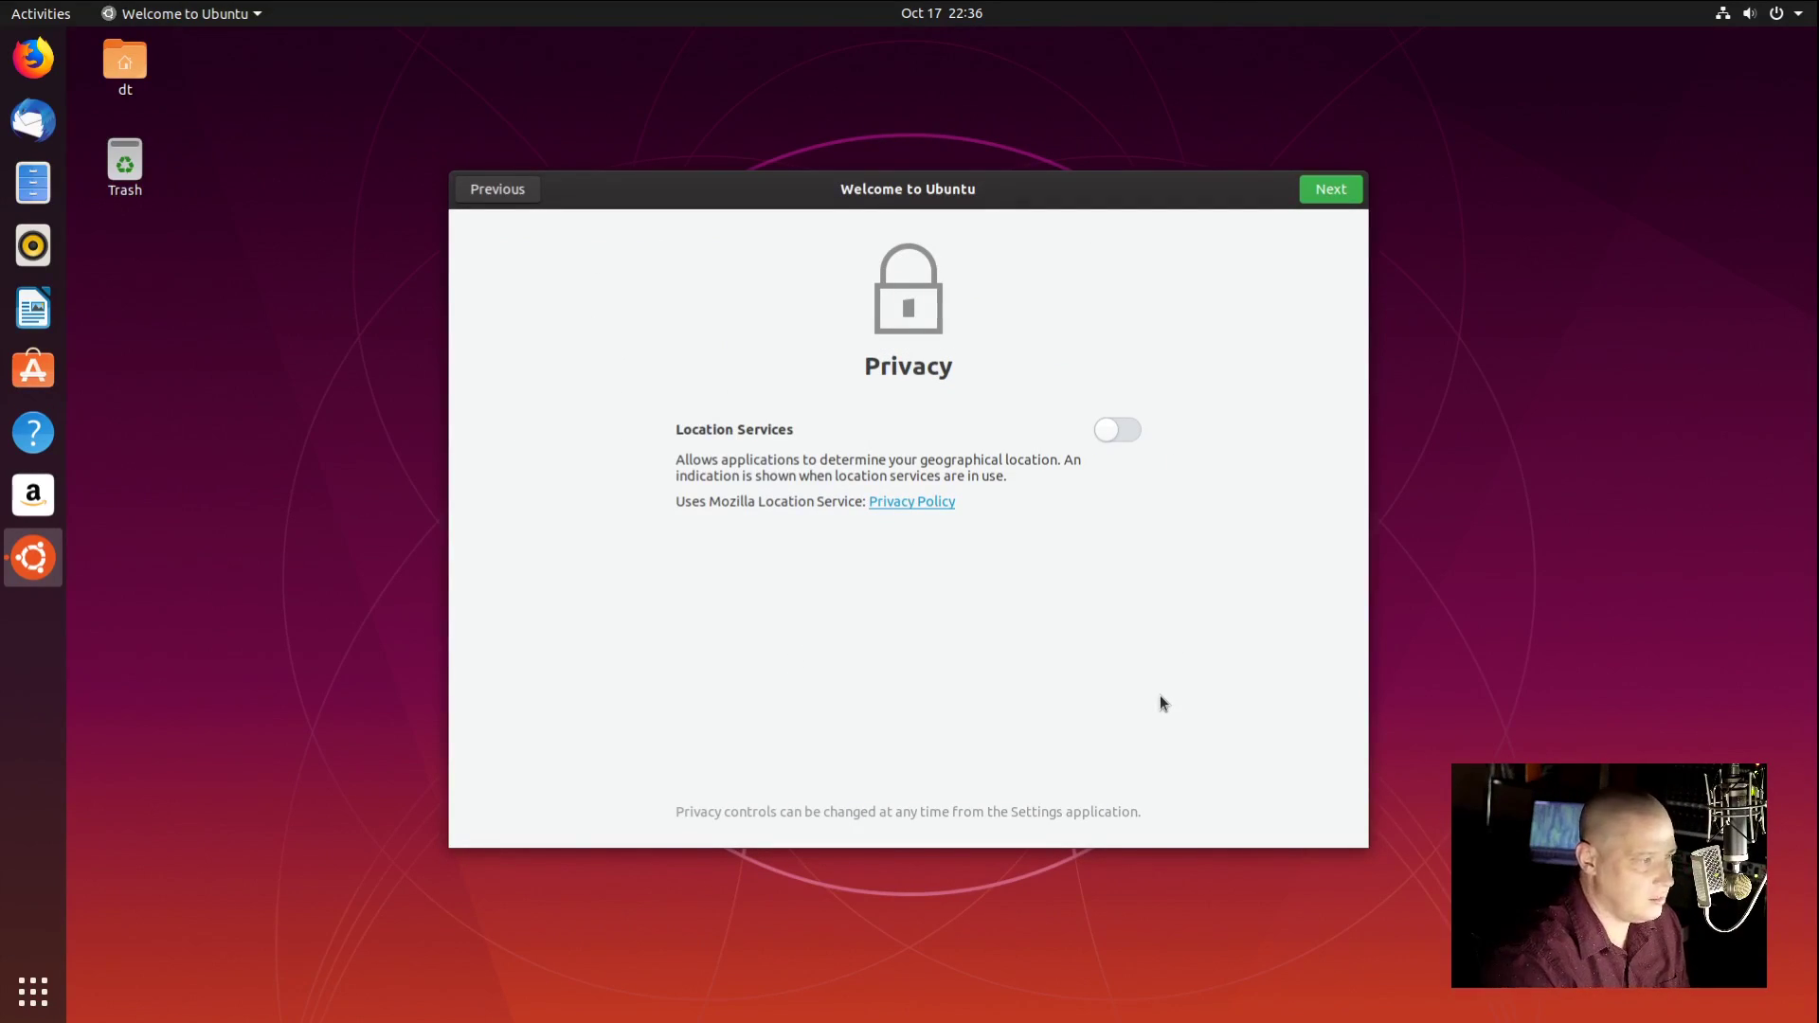
click(1337, 191)
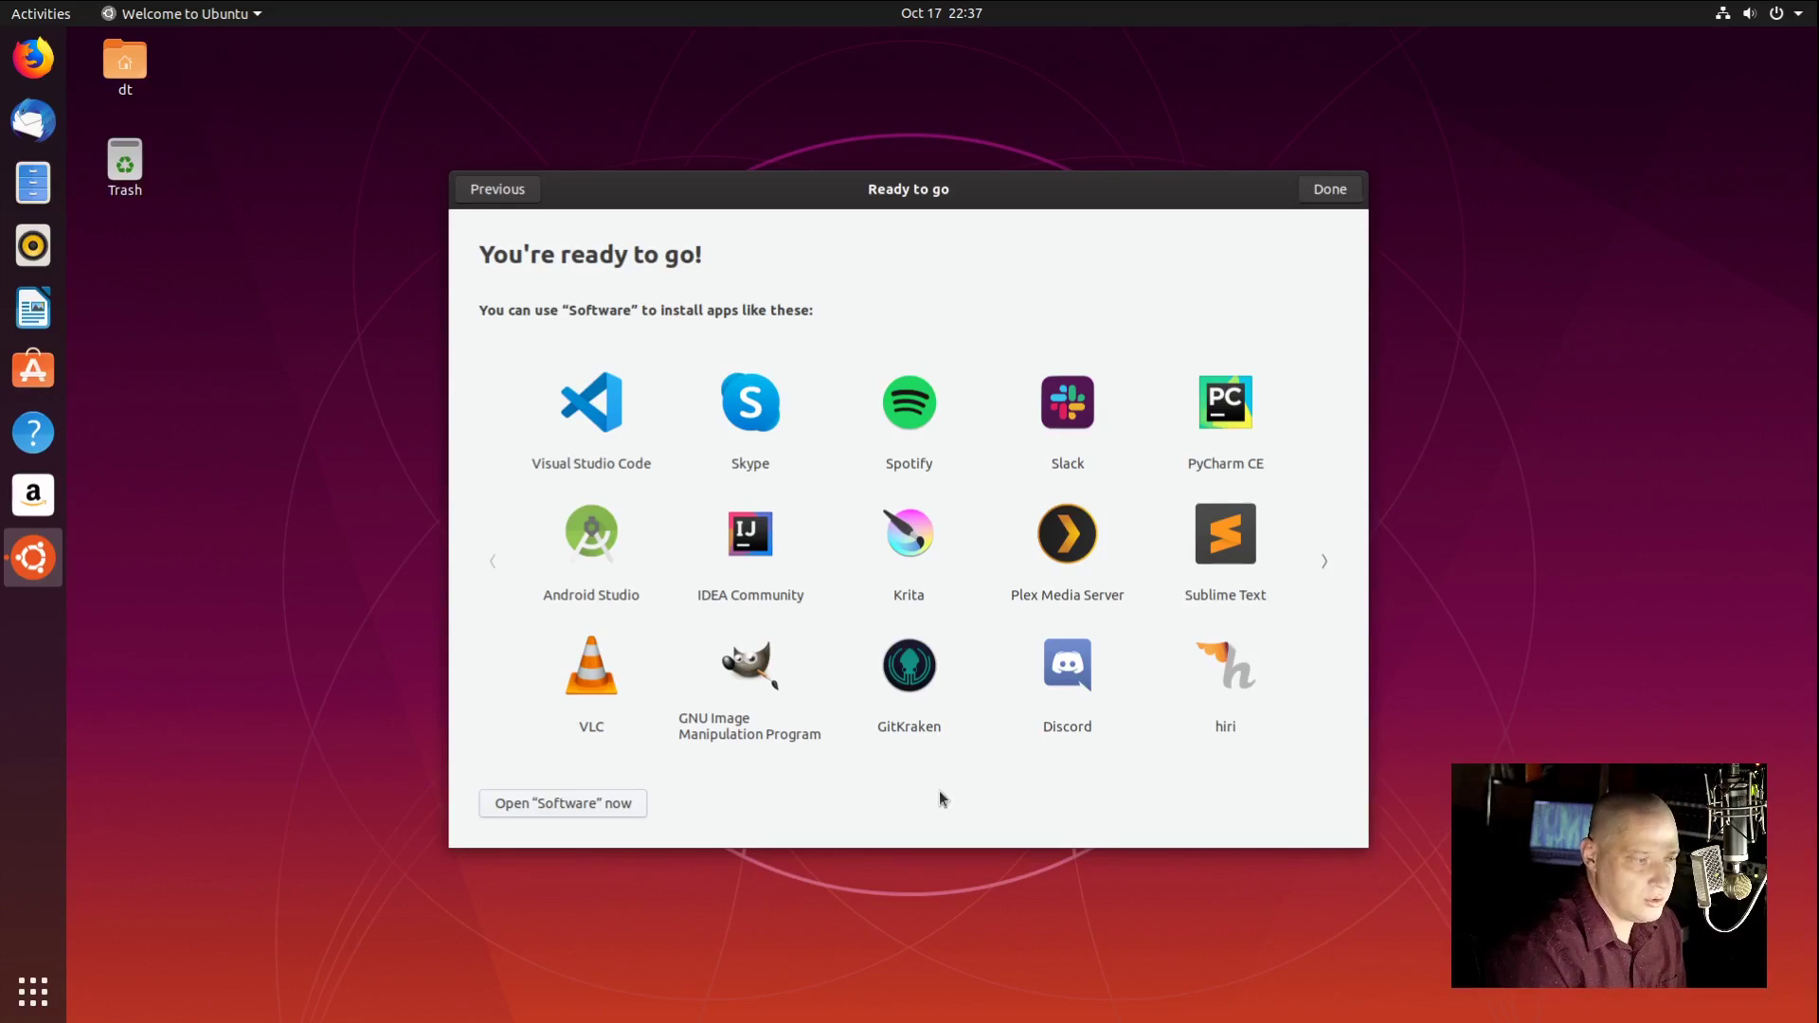
click(1318, 568)
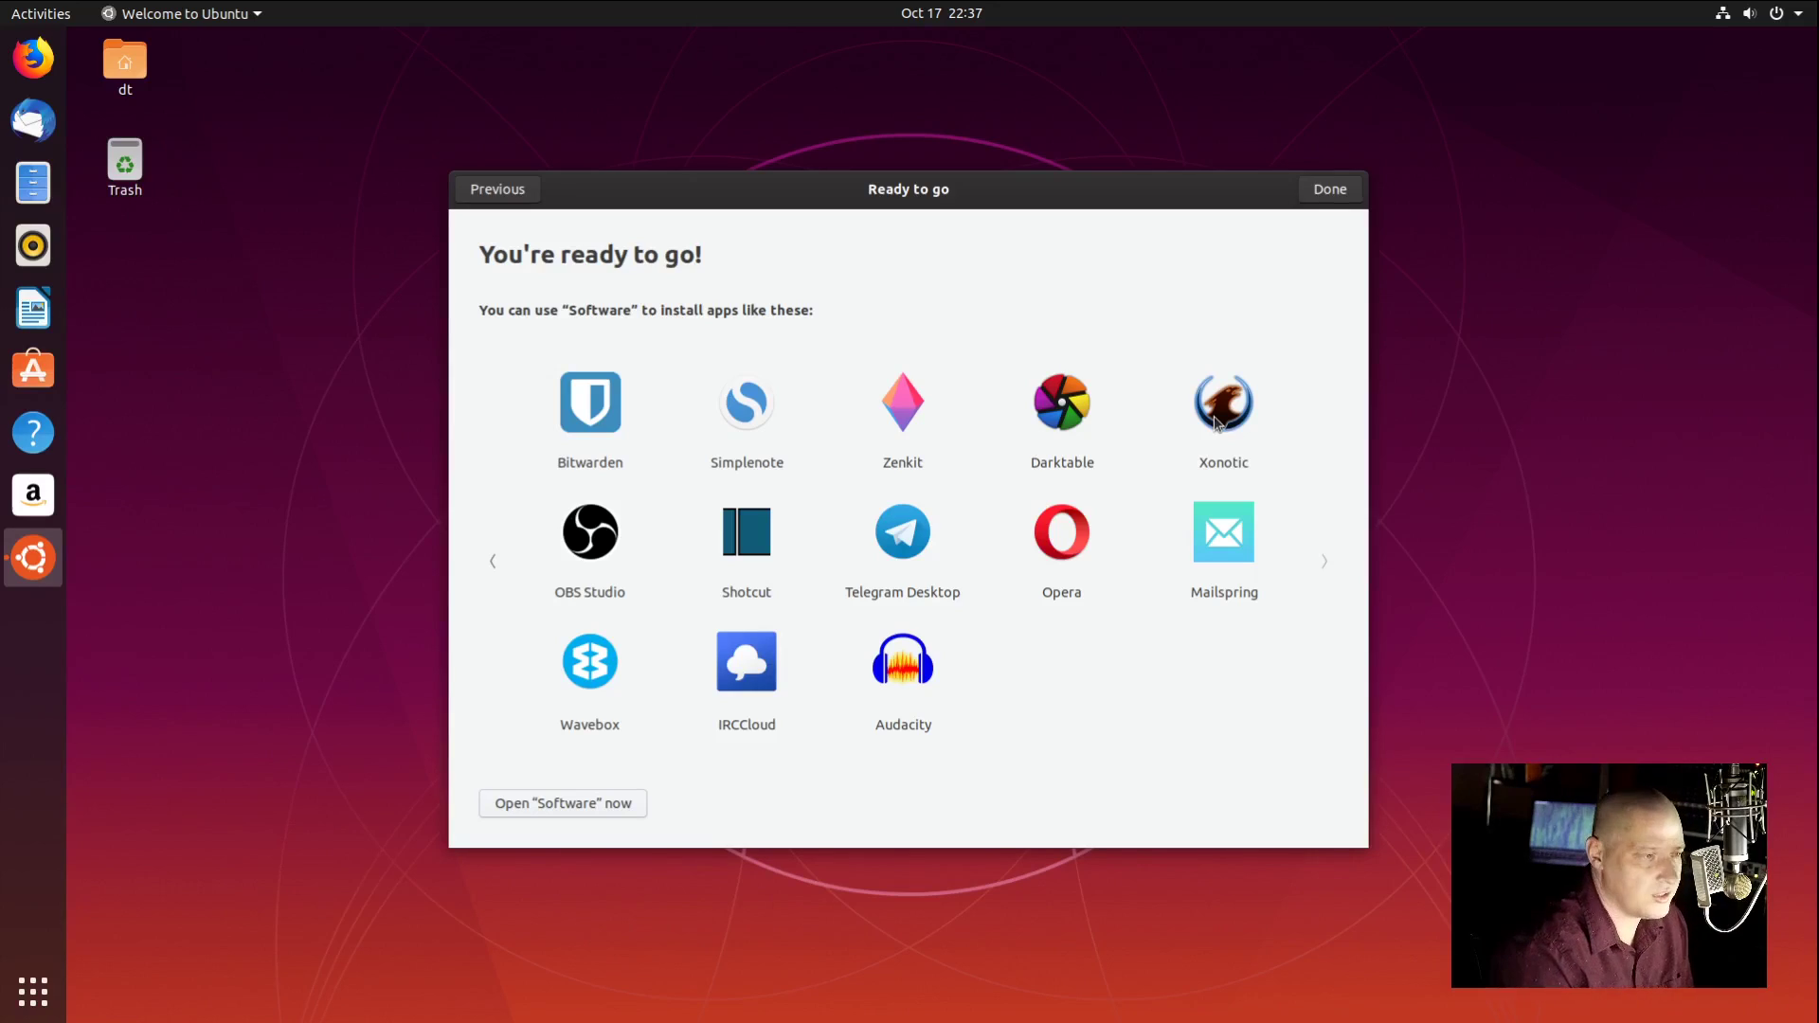
click(1326, 188)
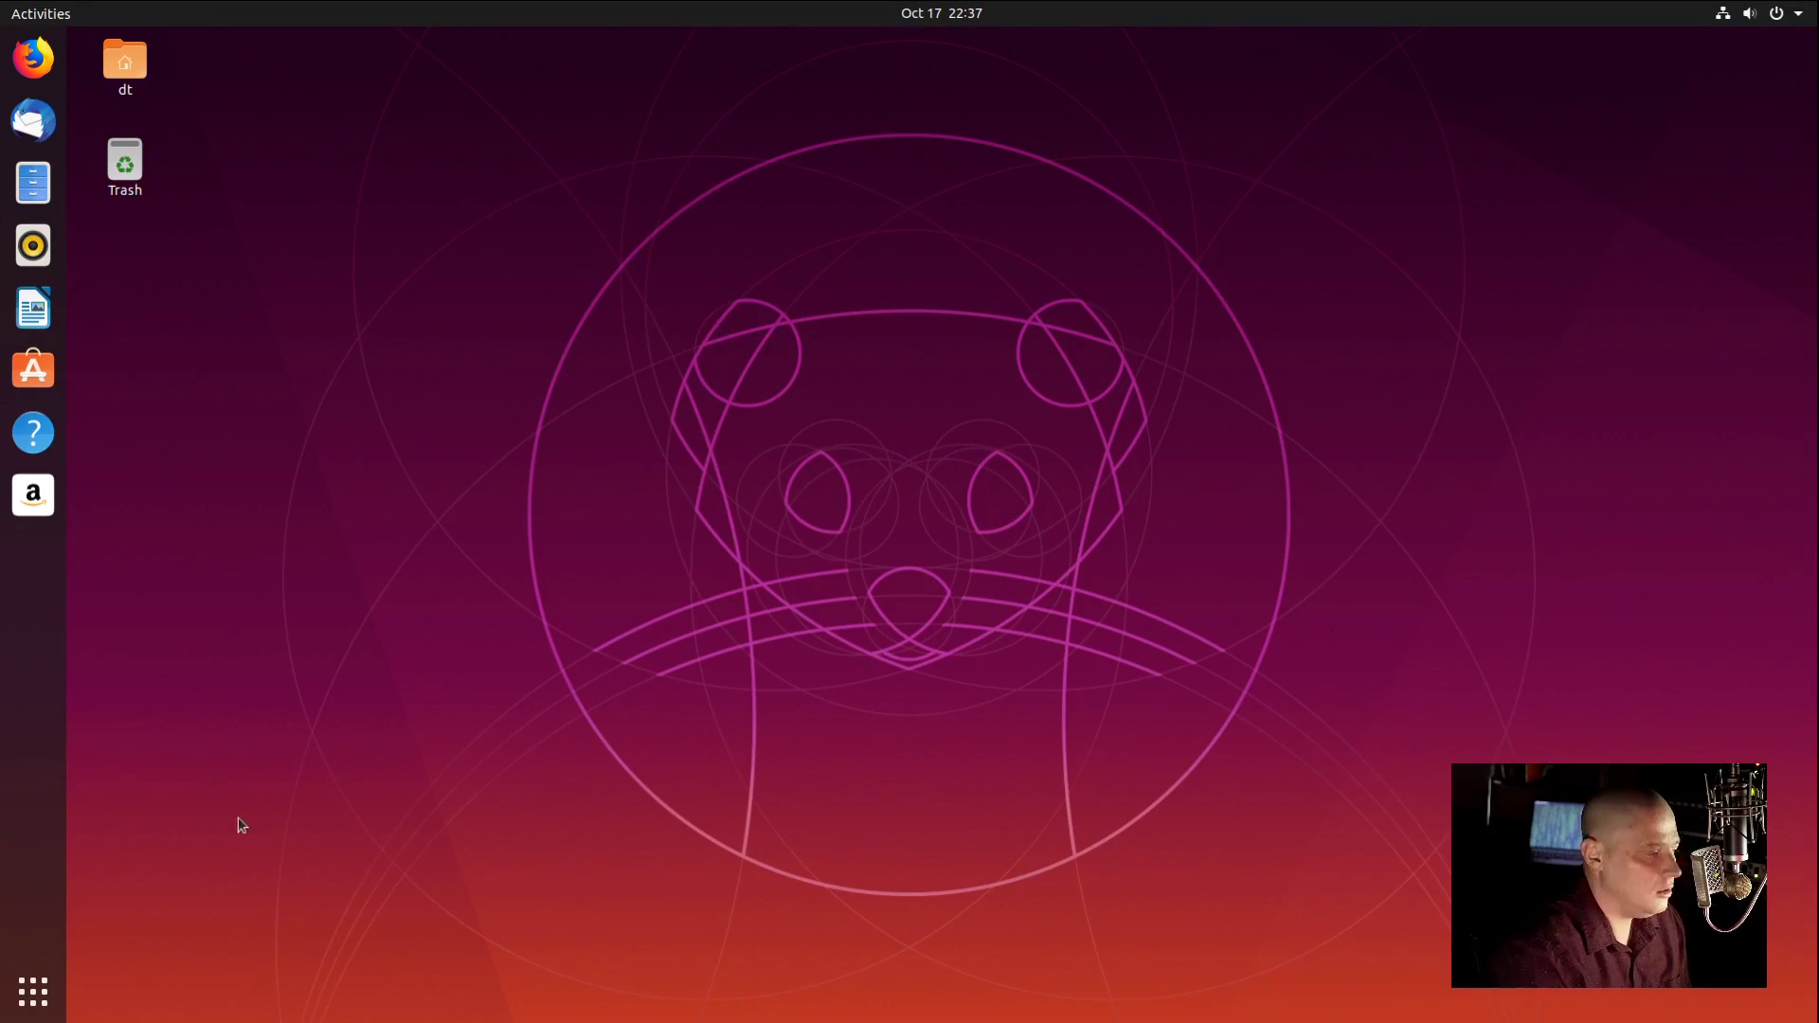
Step: Launch Calculator from the applications grid, close it, and return to the applications grid
click(33, 990)
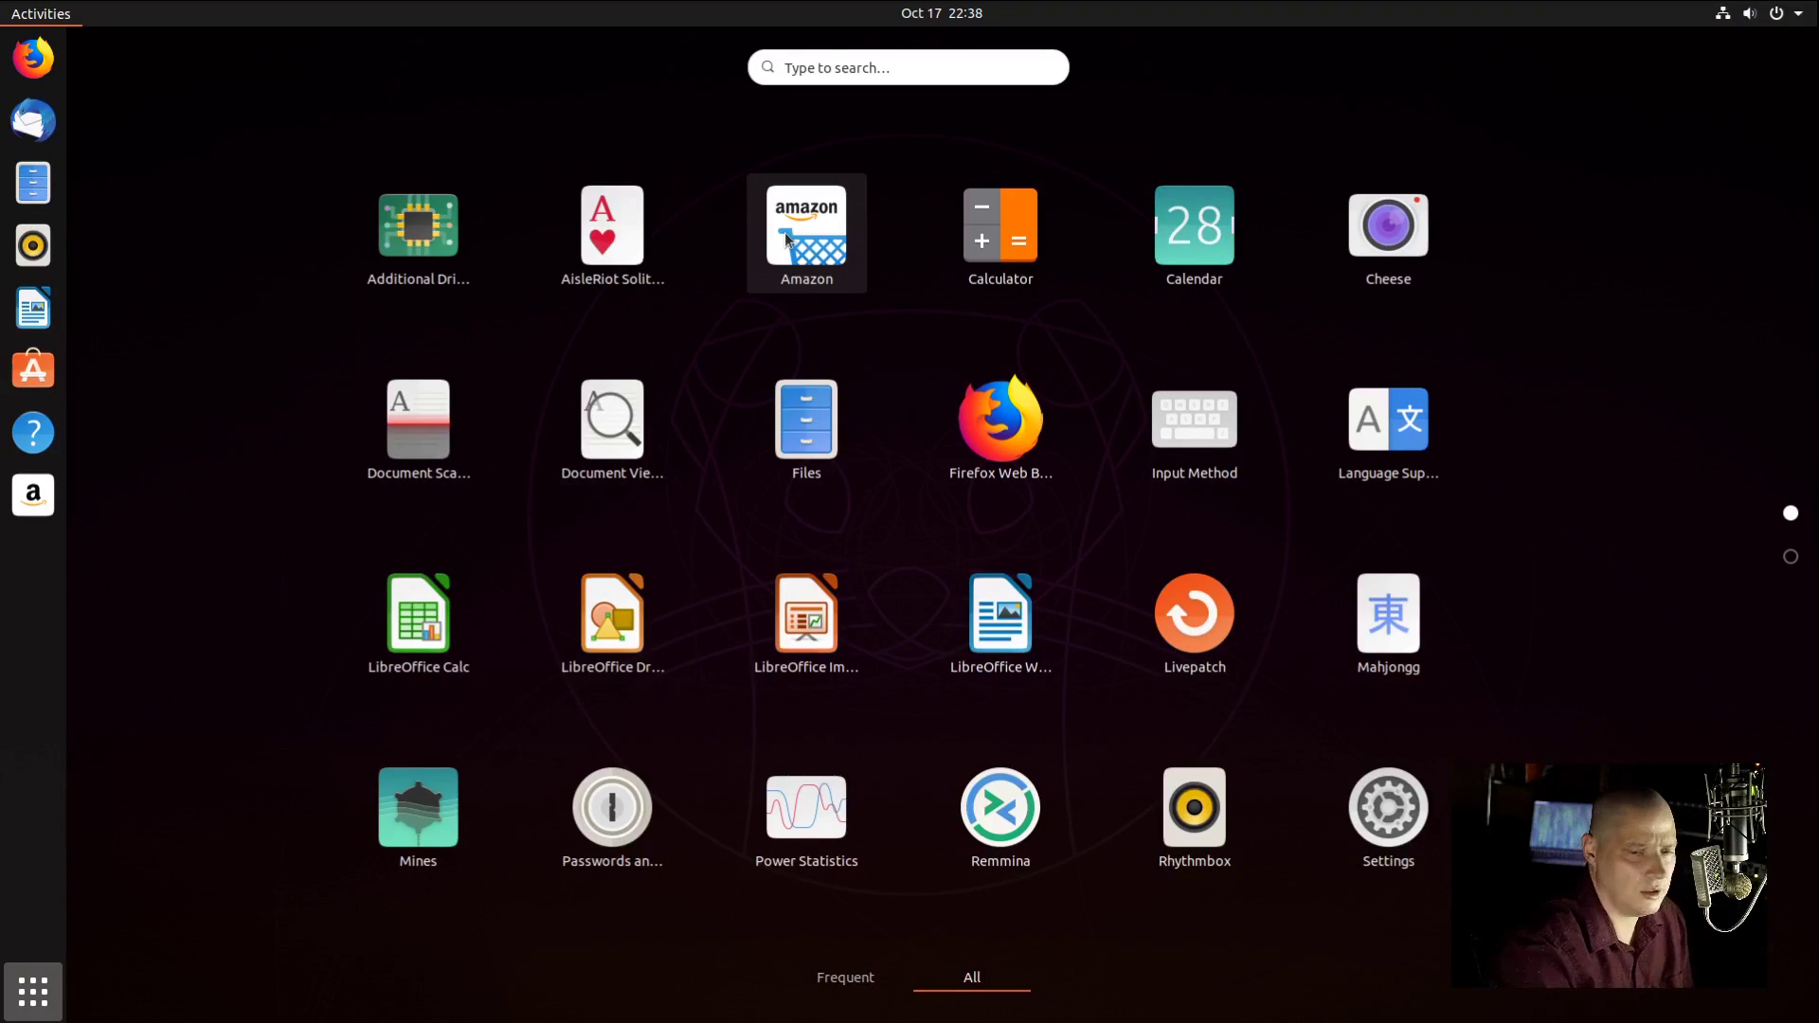
click(1002, 248)
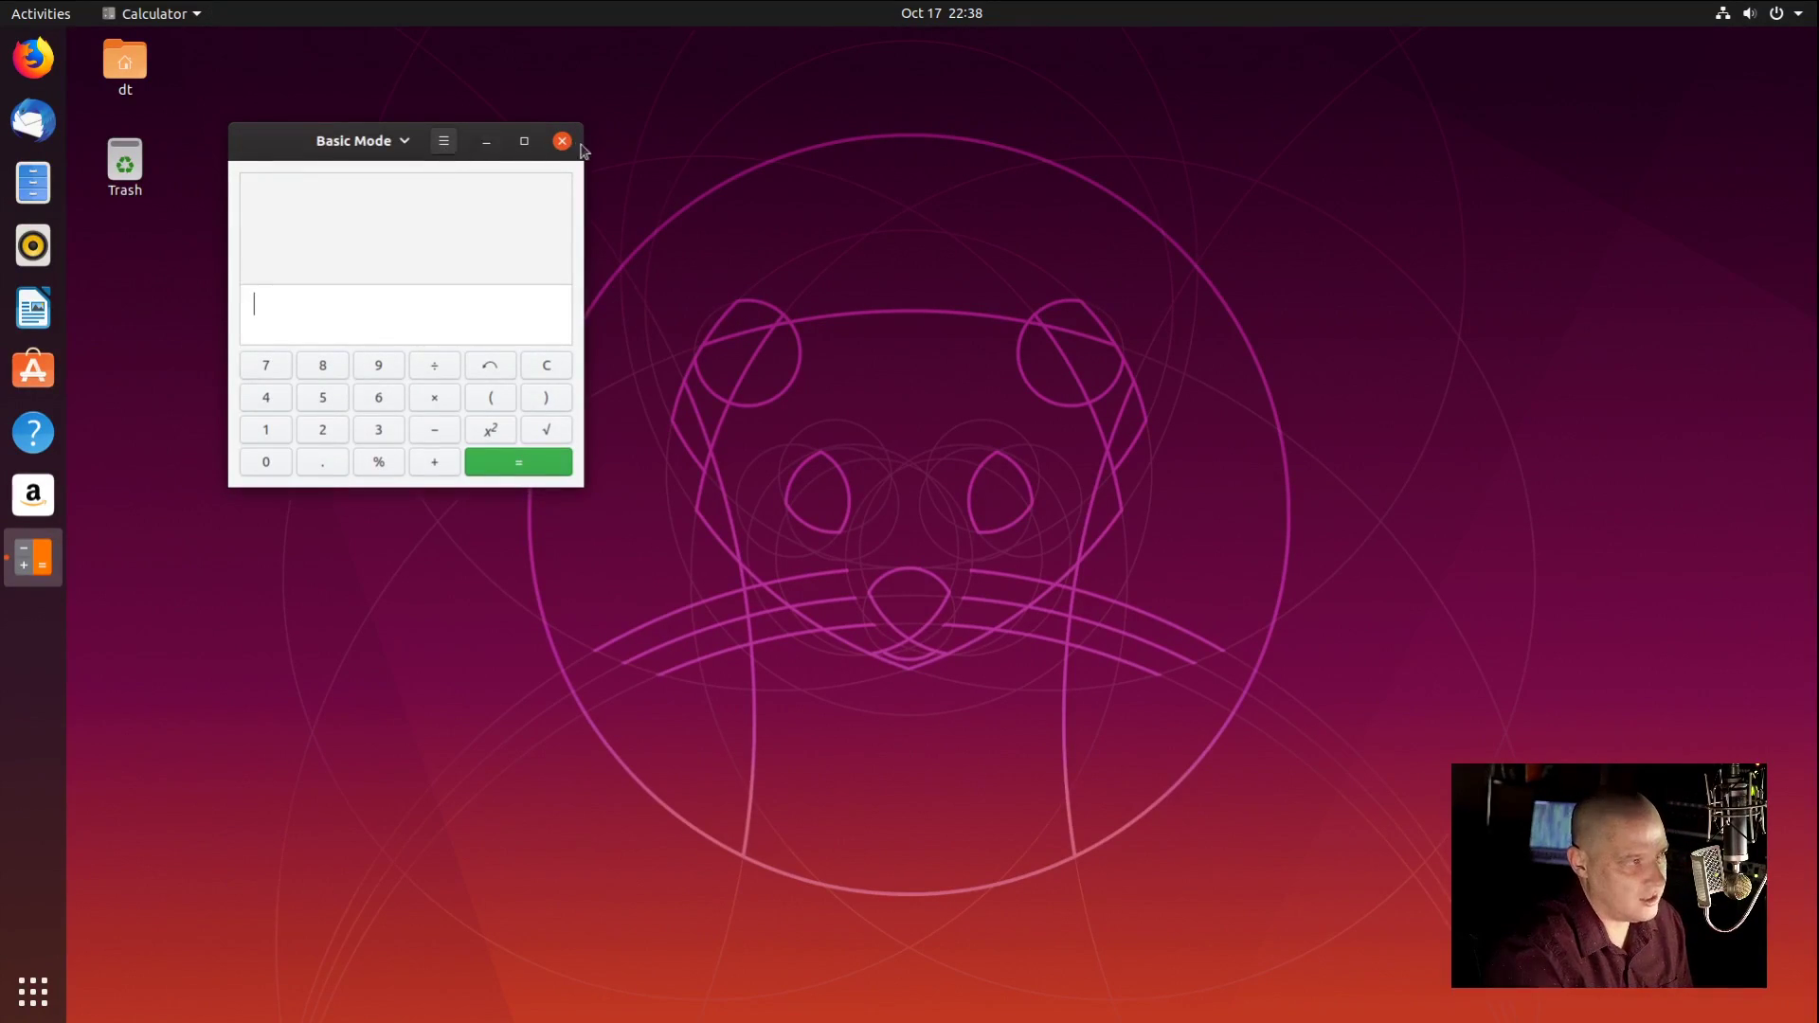
click(562, 142)
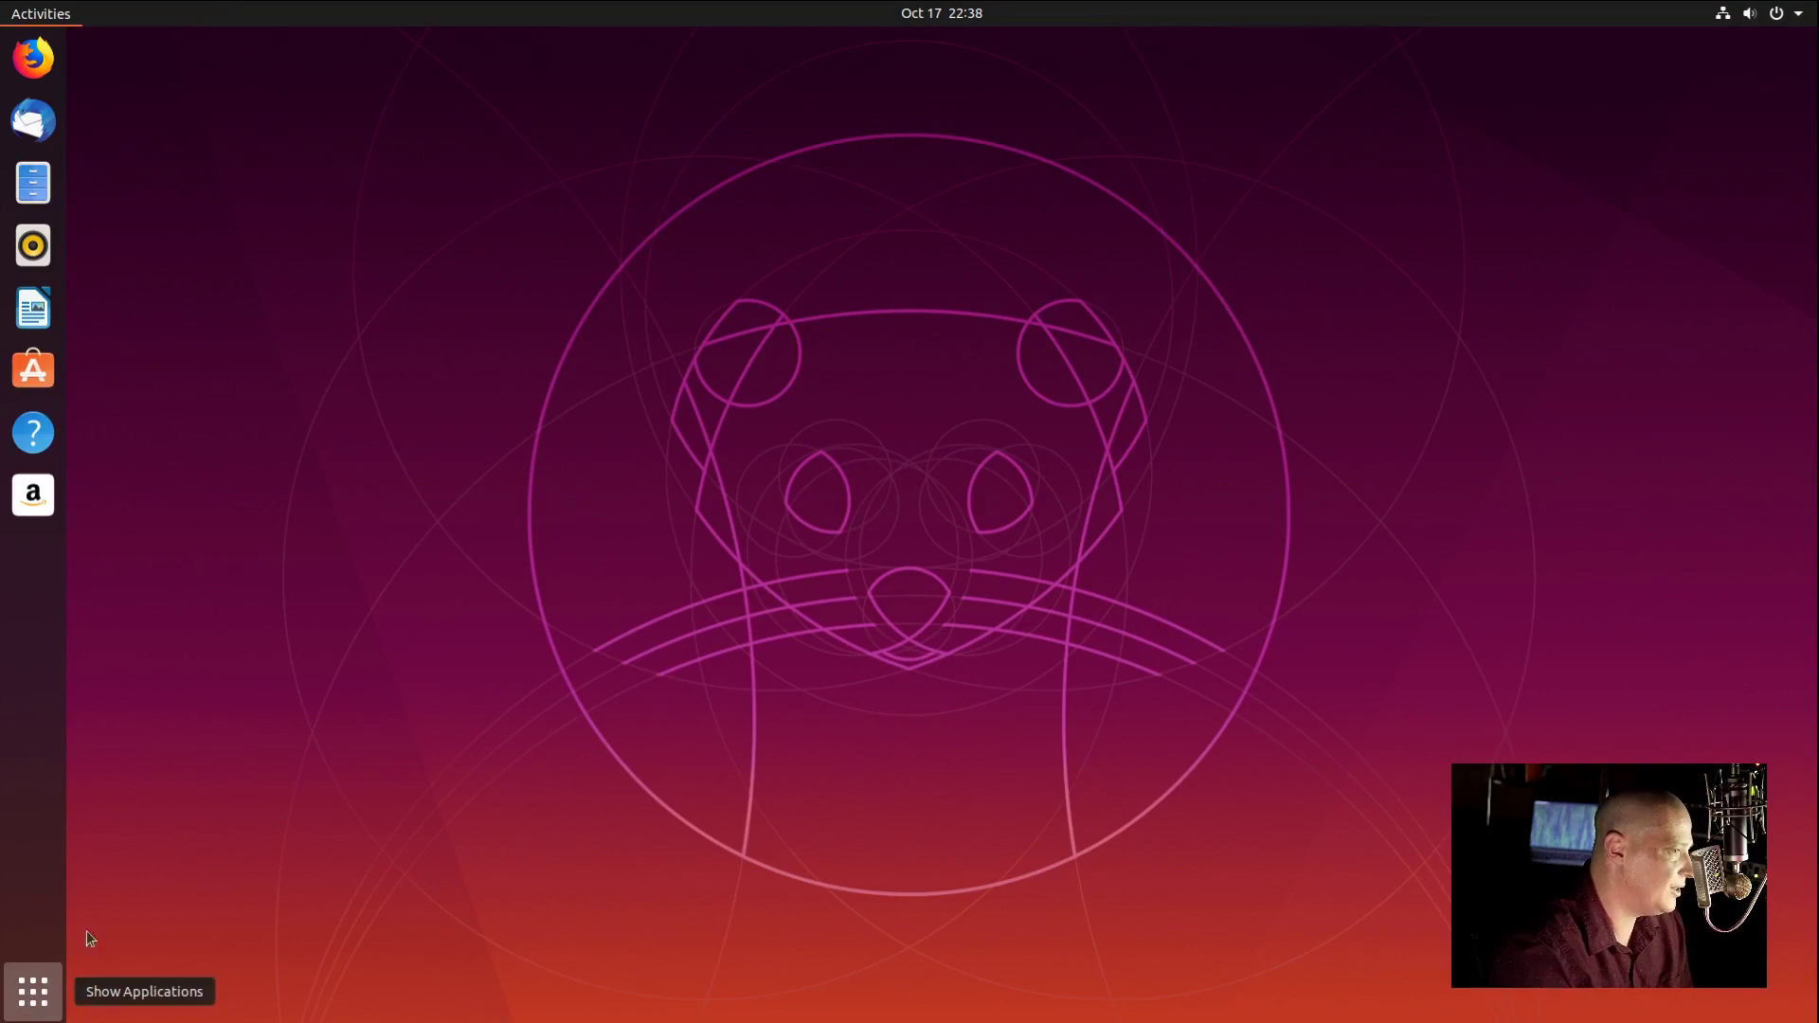
click(29, 1002)
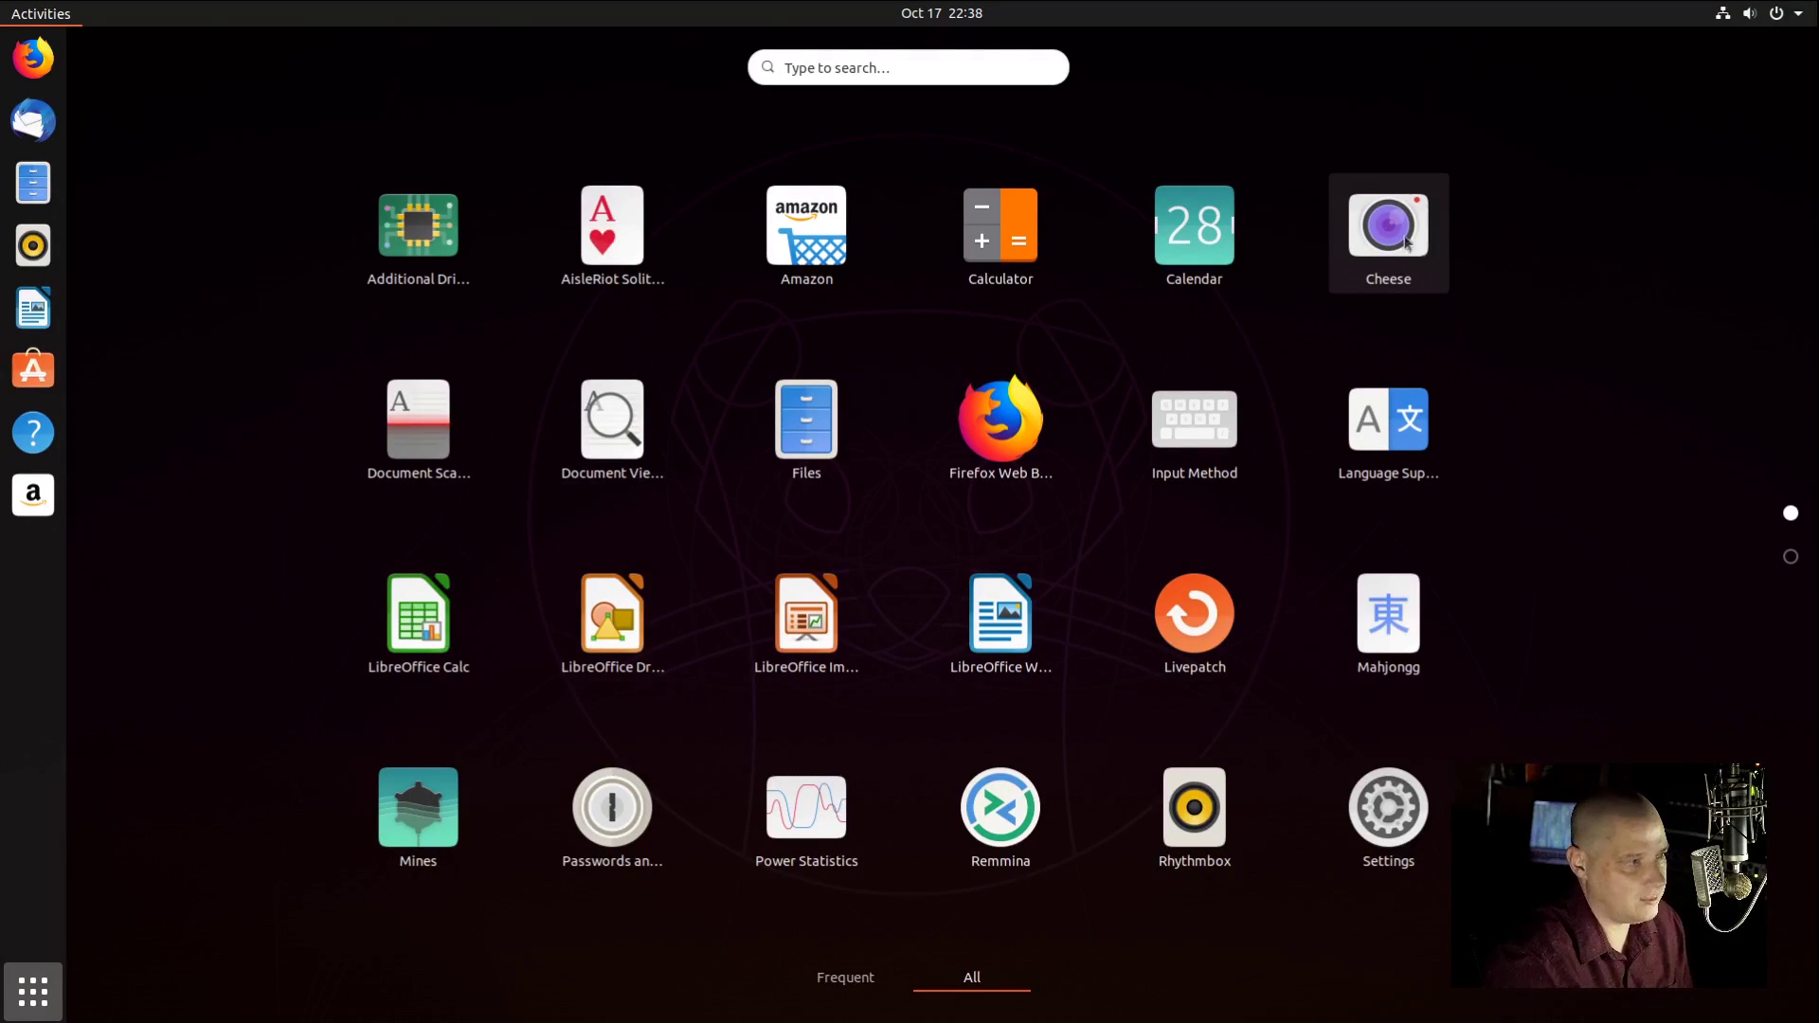
Step: Confirm Document Scanner's About dialog shows version 3.34.1, then close the scanner
click(413, 425)
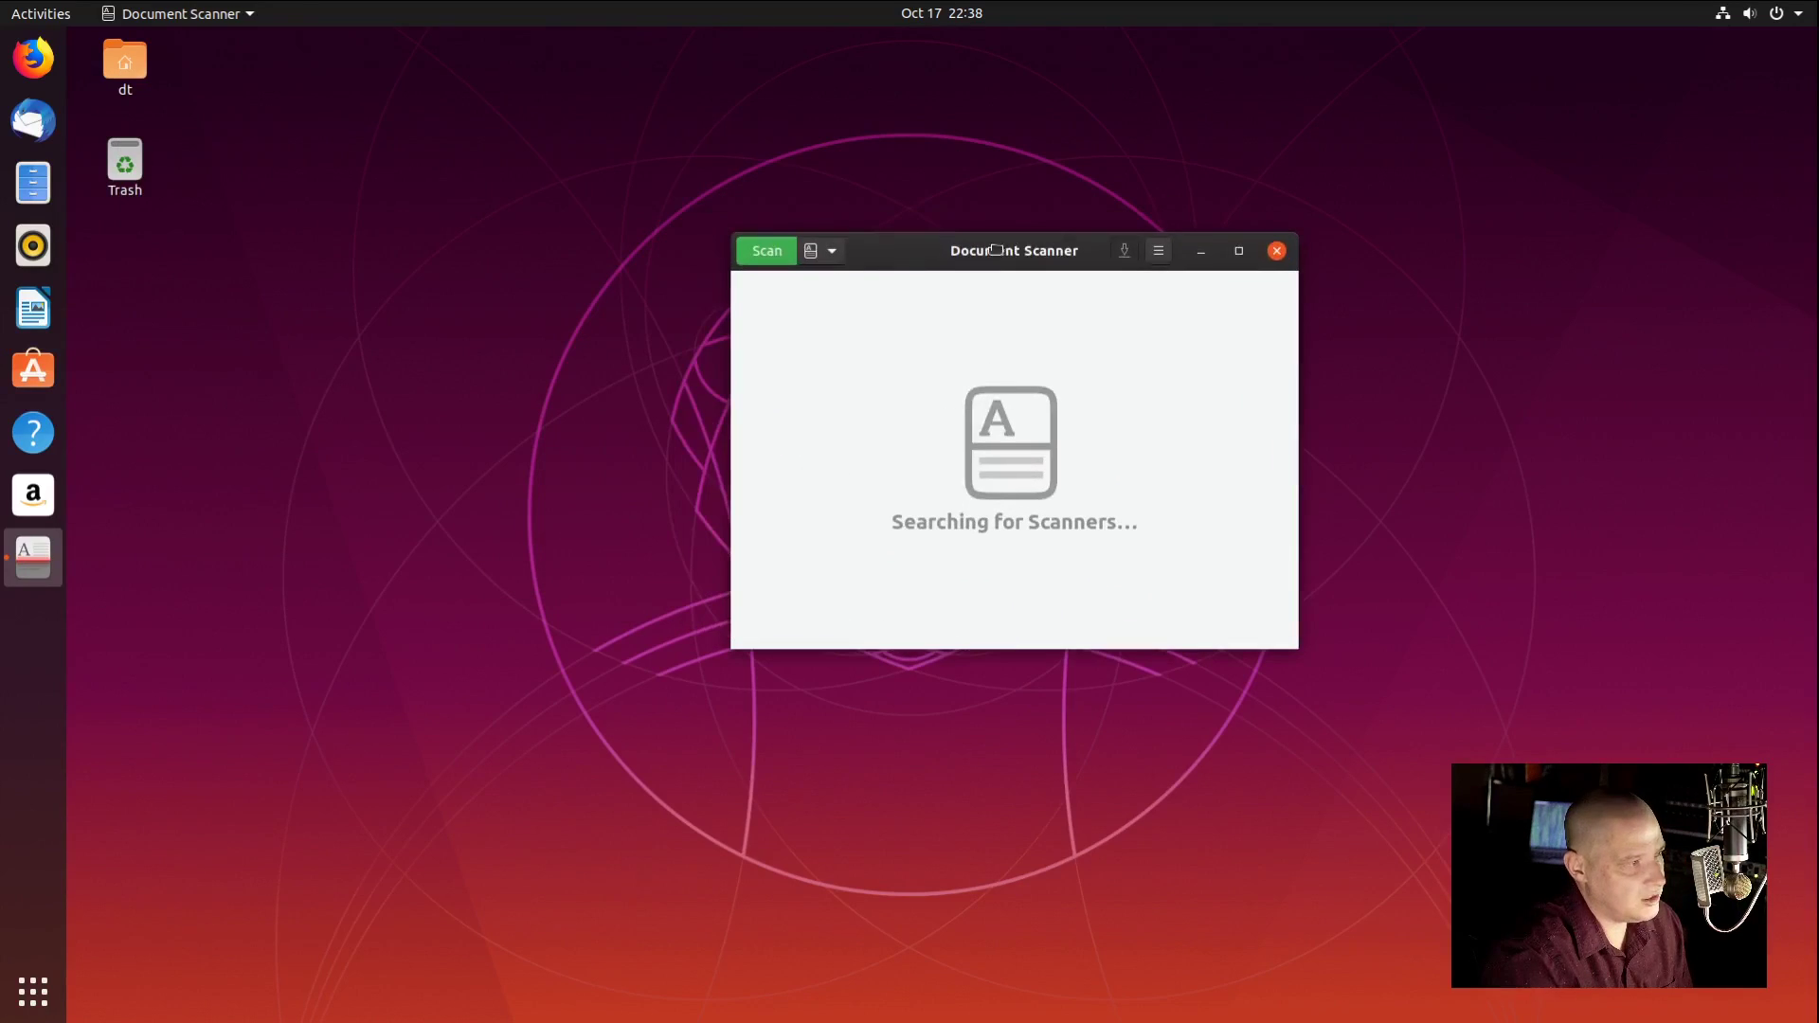
click(1165, 254)
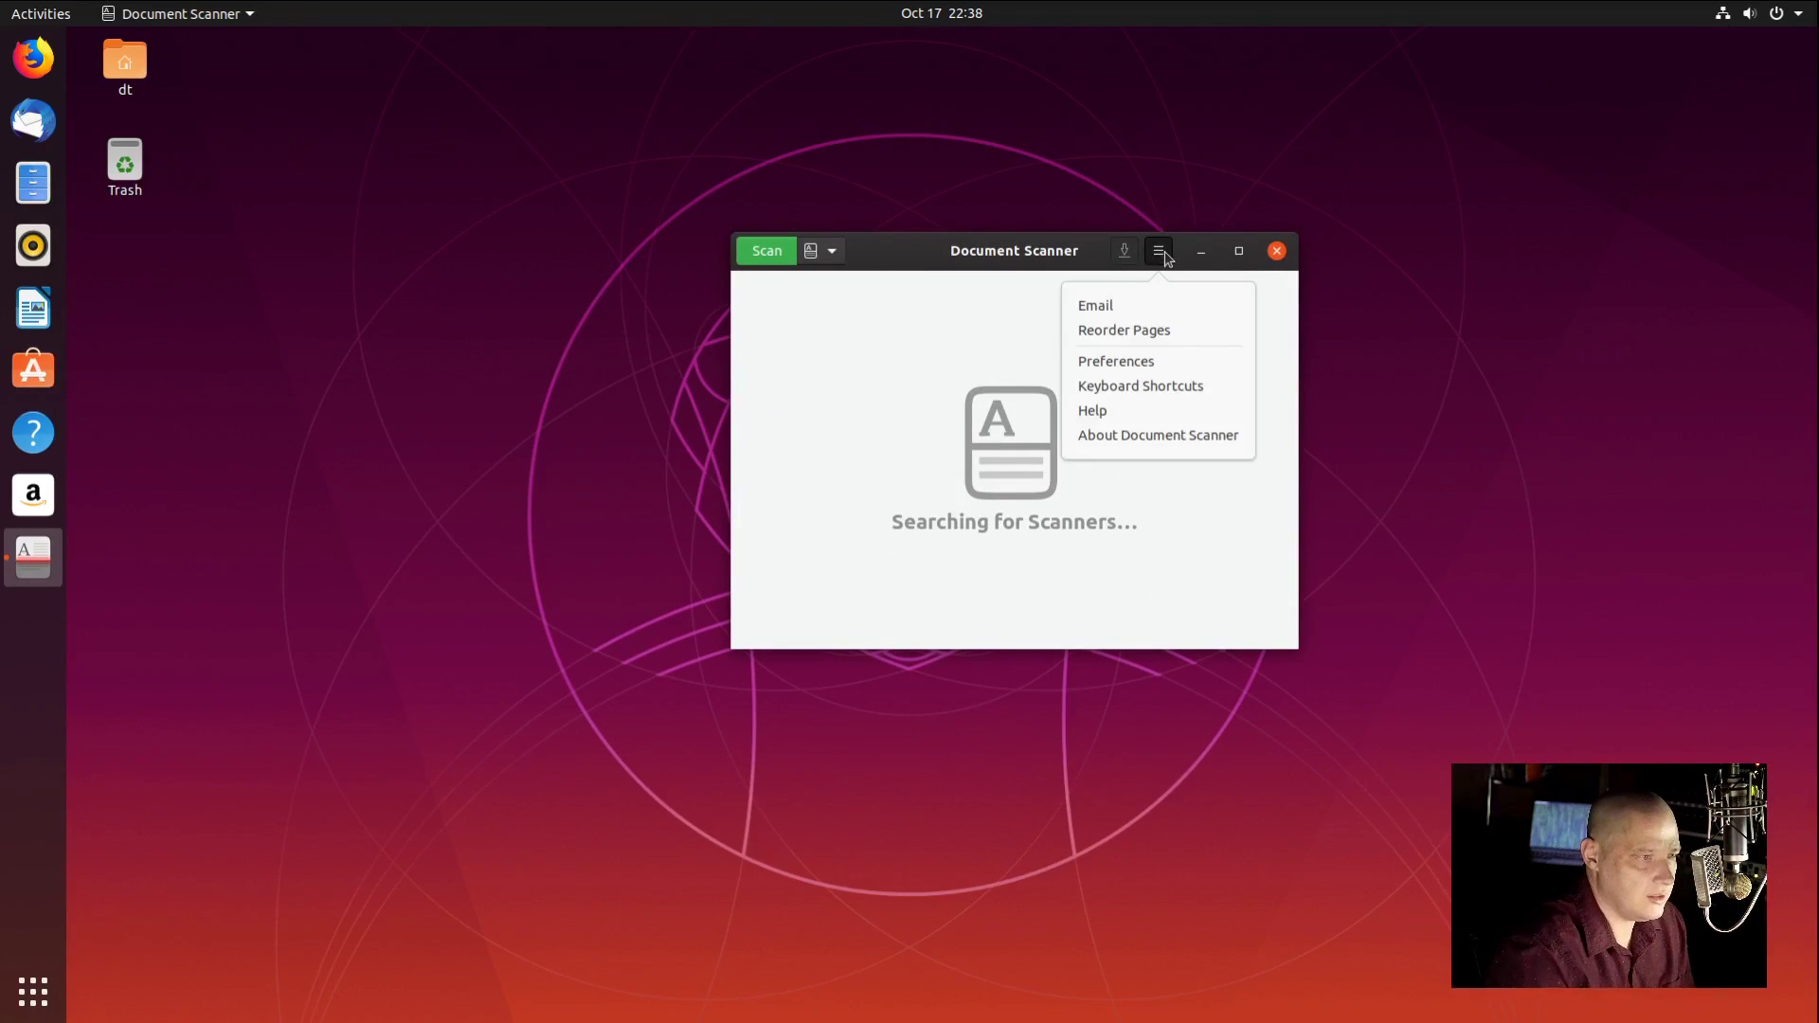
click(1120, 436)
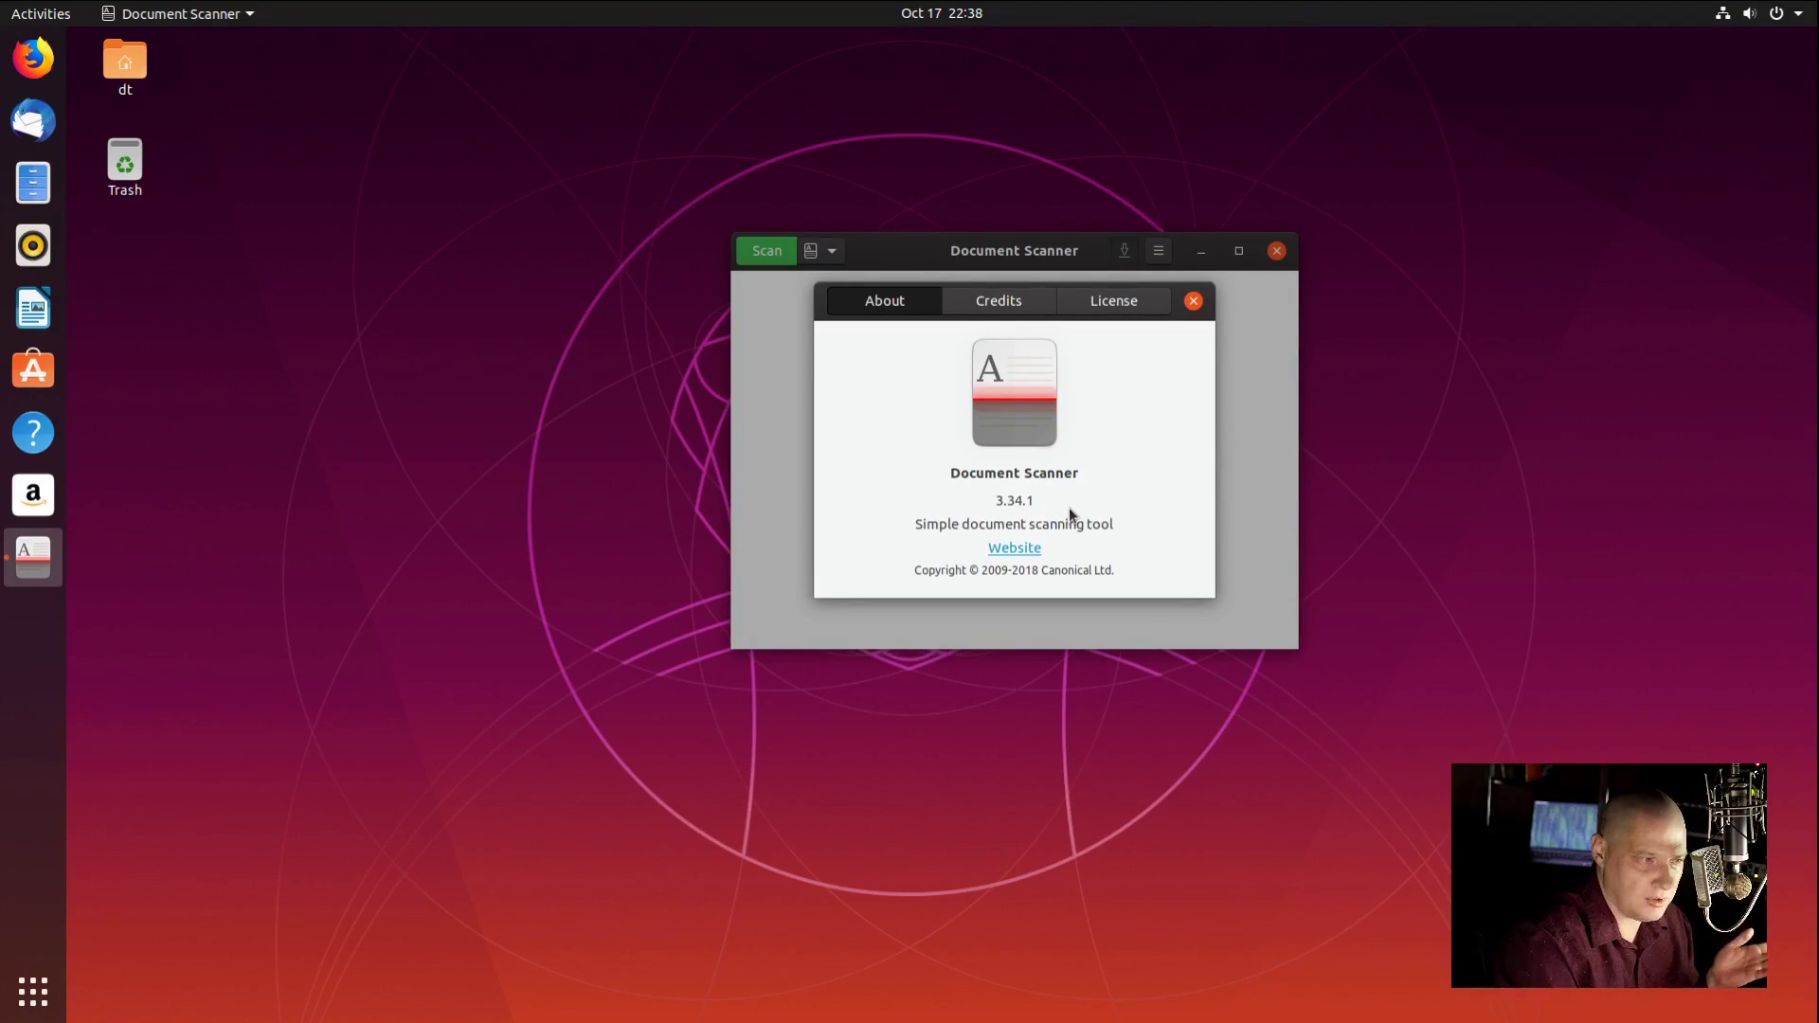
click(1193, 300)
click(1276, 250)
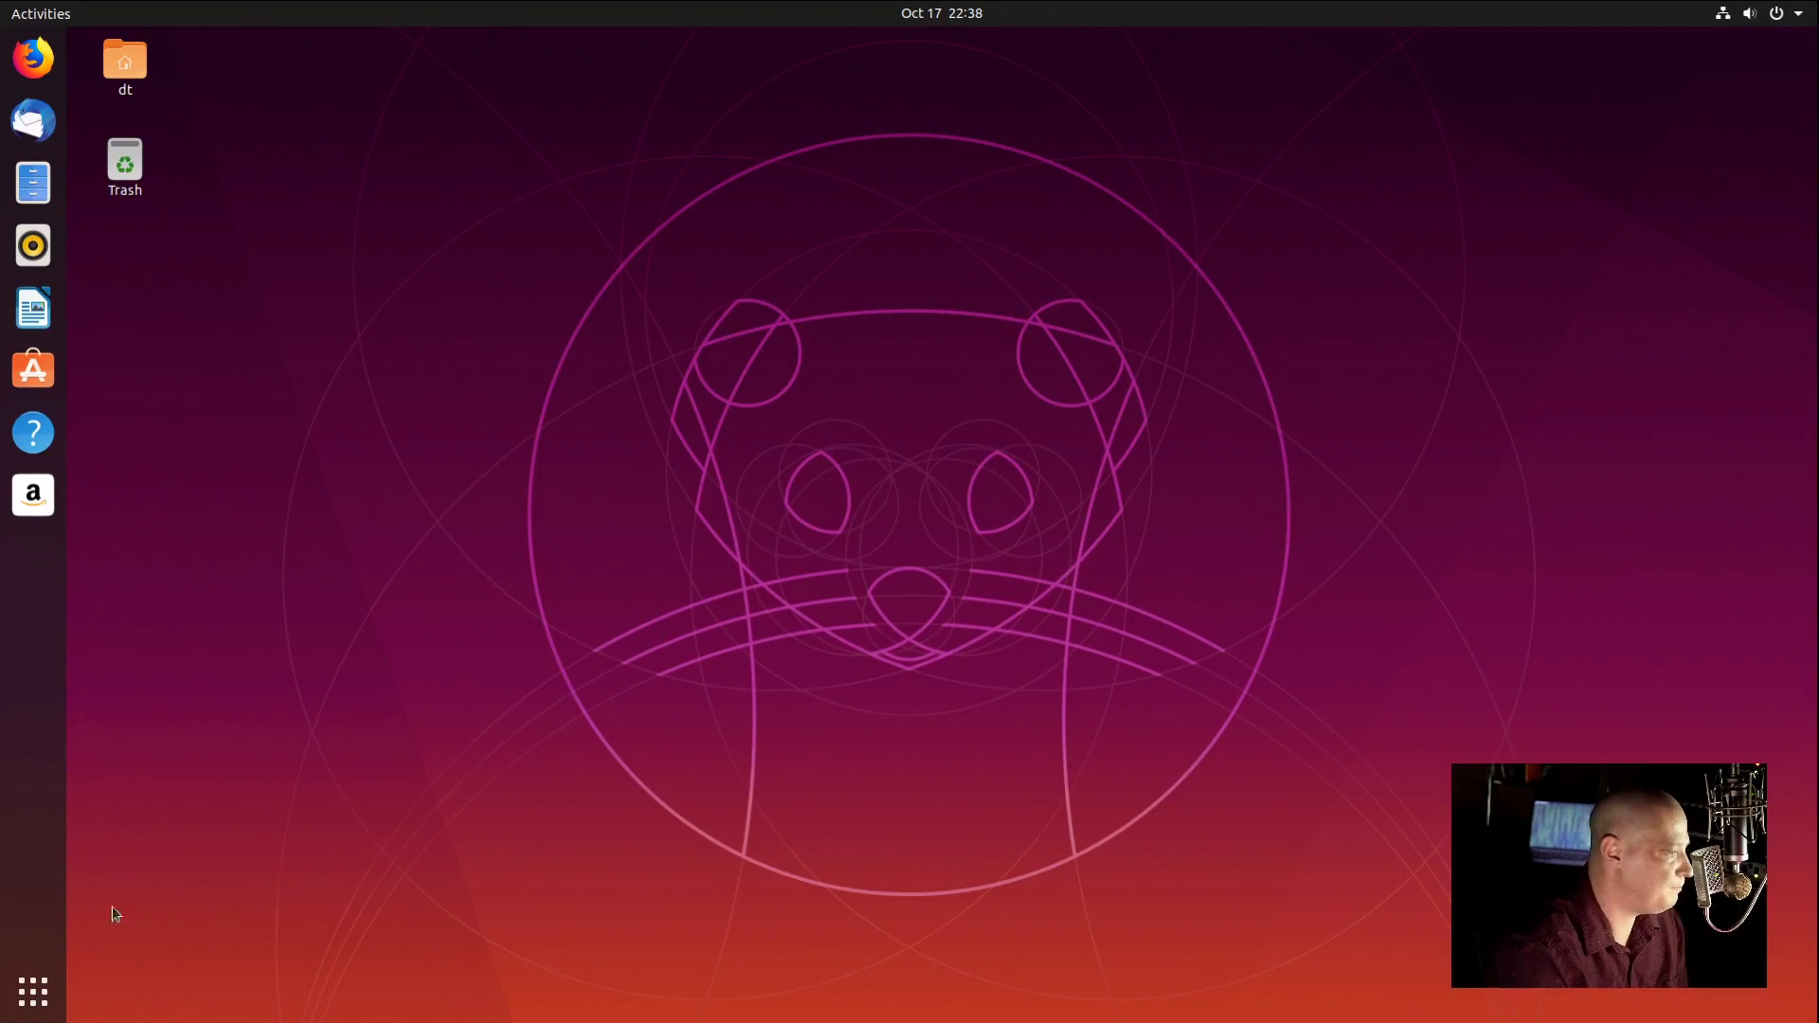
click(33, 991)
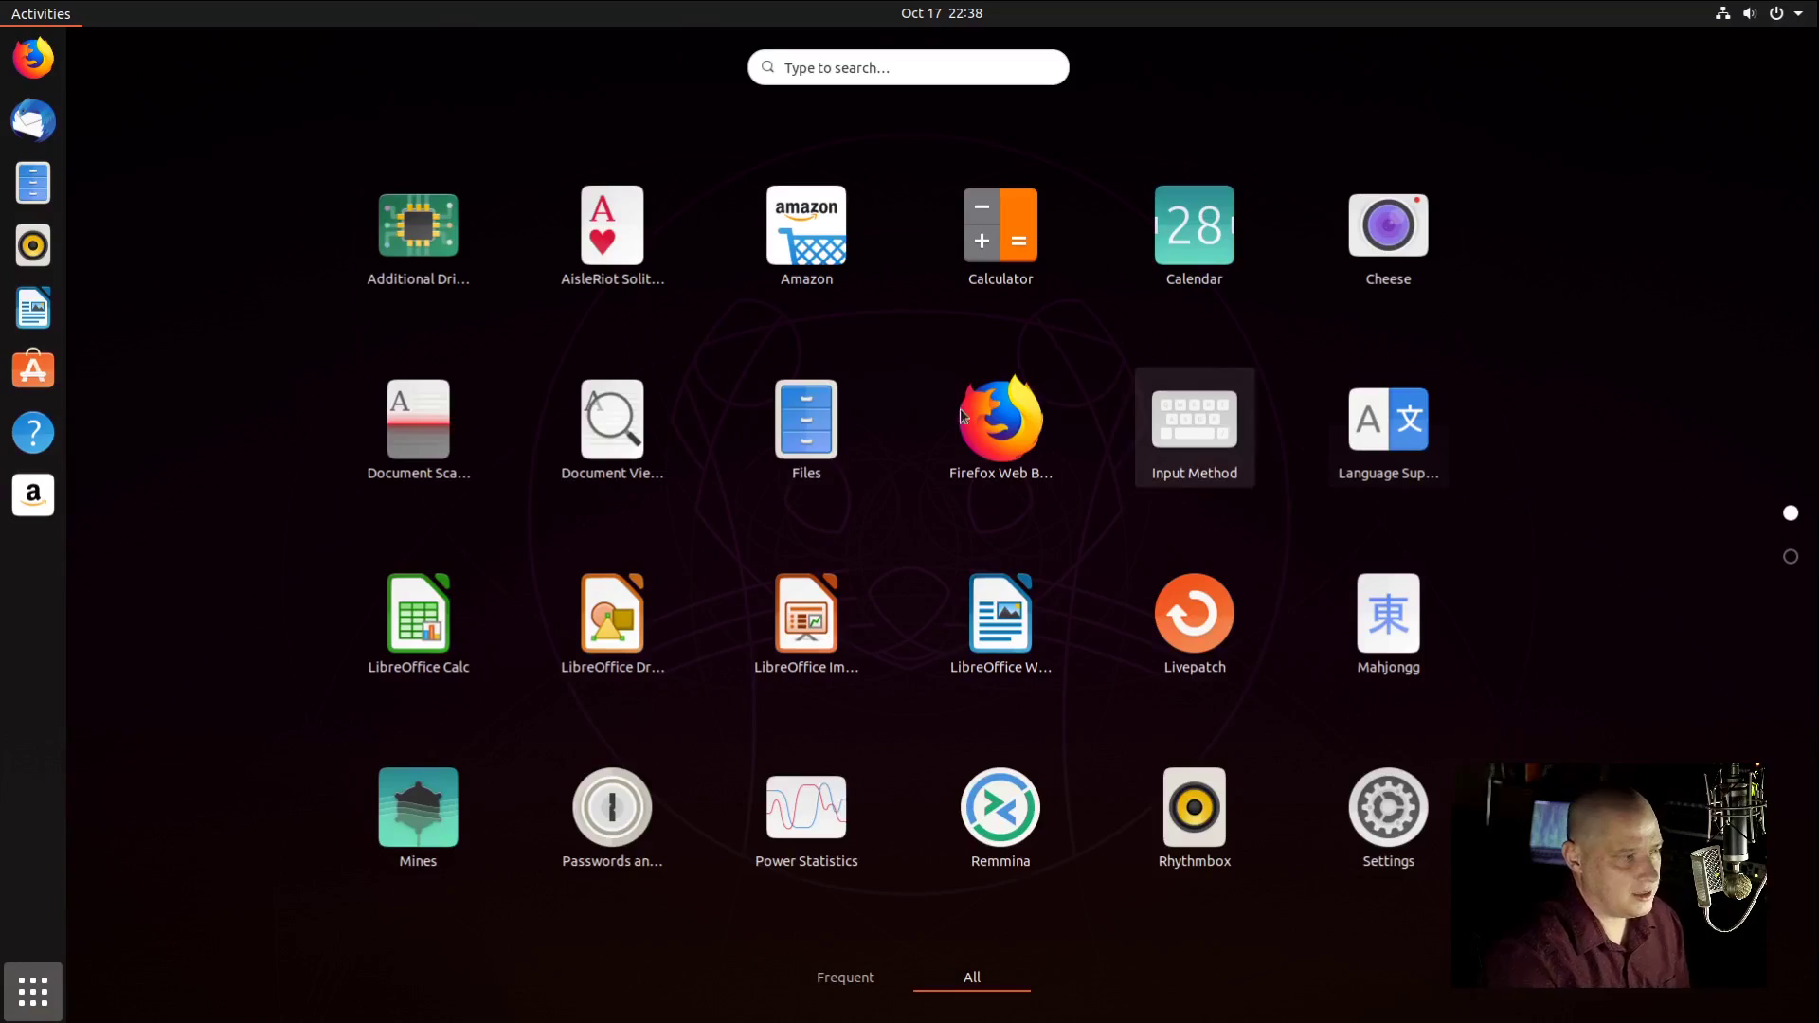
Step: Open Files, centre its window, and confirm version 3.34.1-stable in About Files before closing it
click(817, 415)
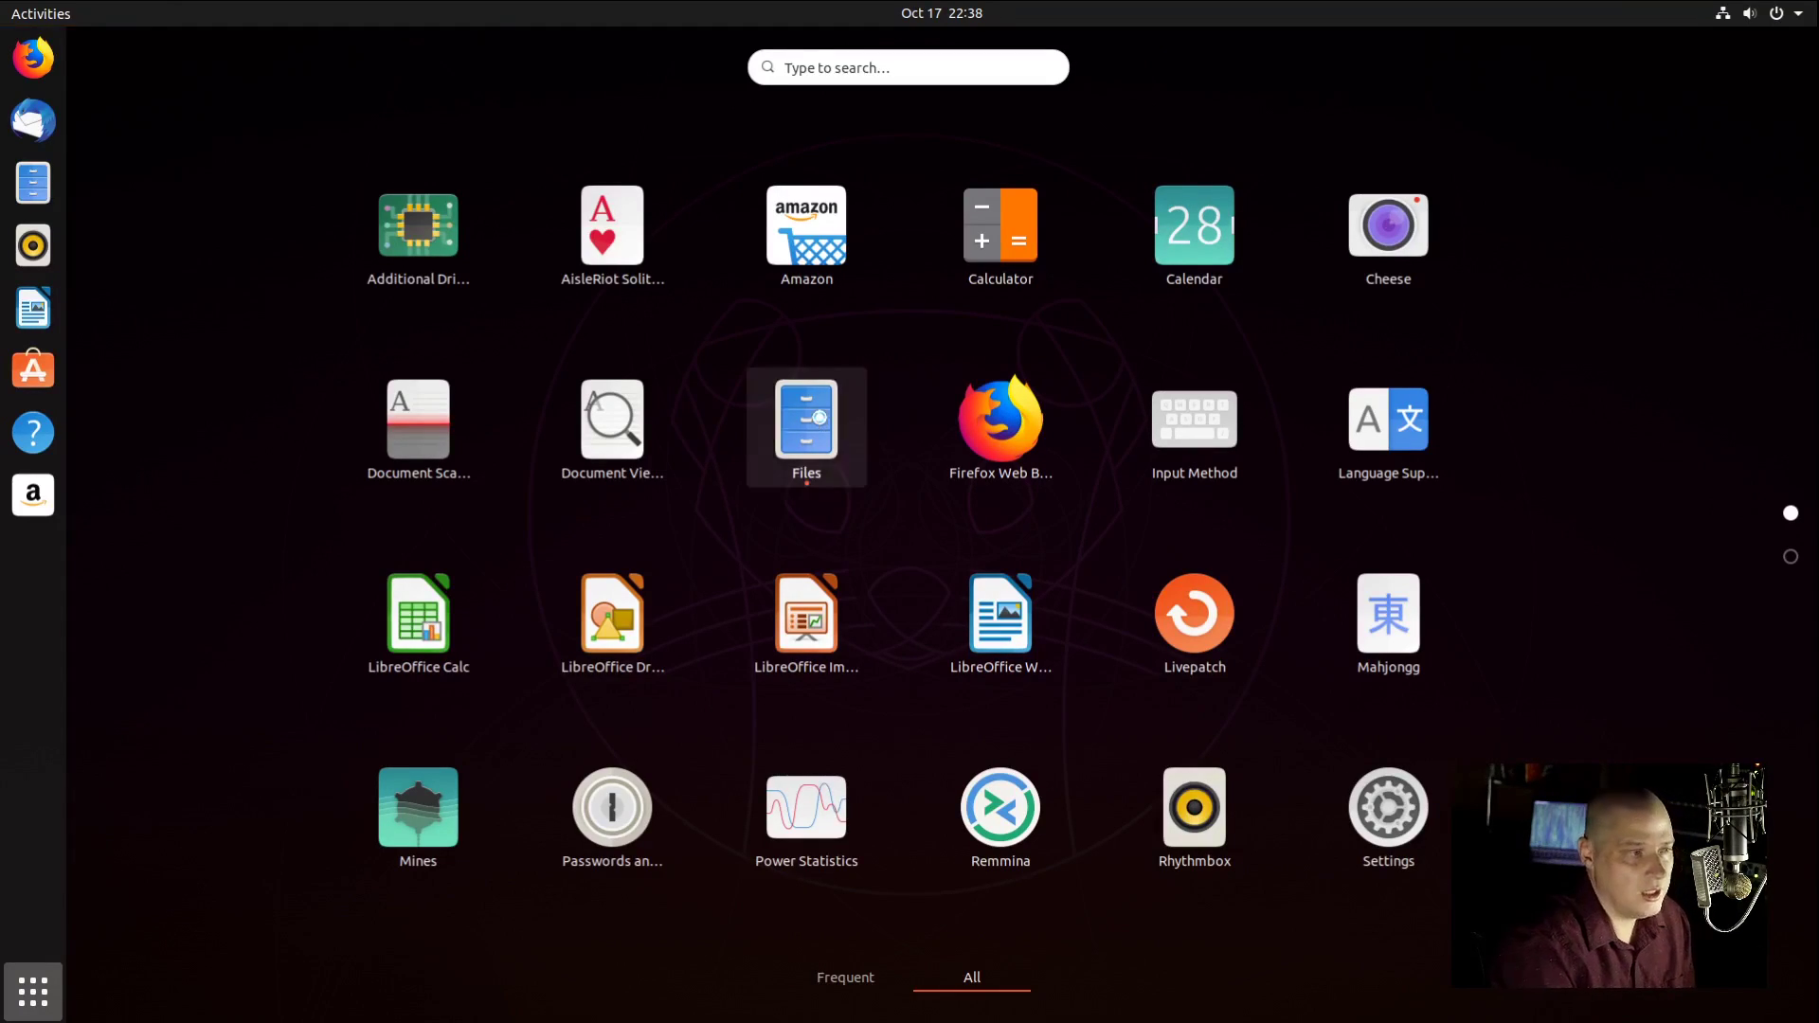
drag(606, 190, 1103, 230)
click(1302, 231)
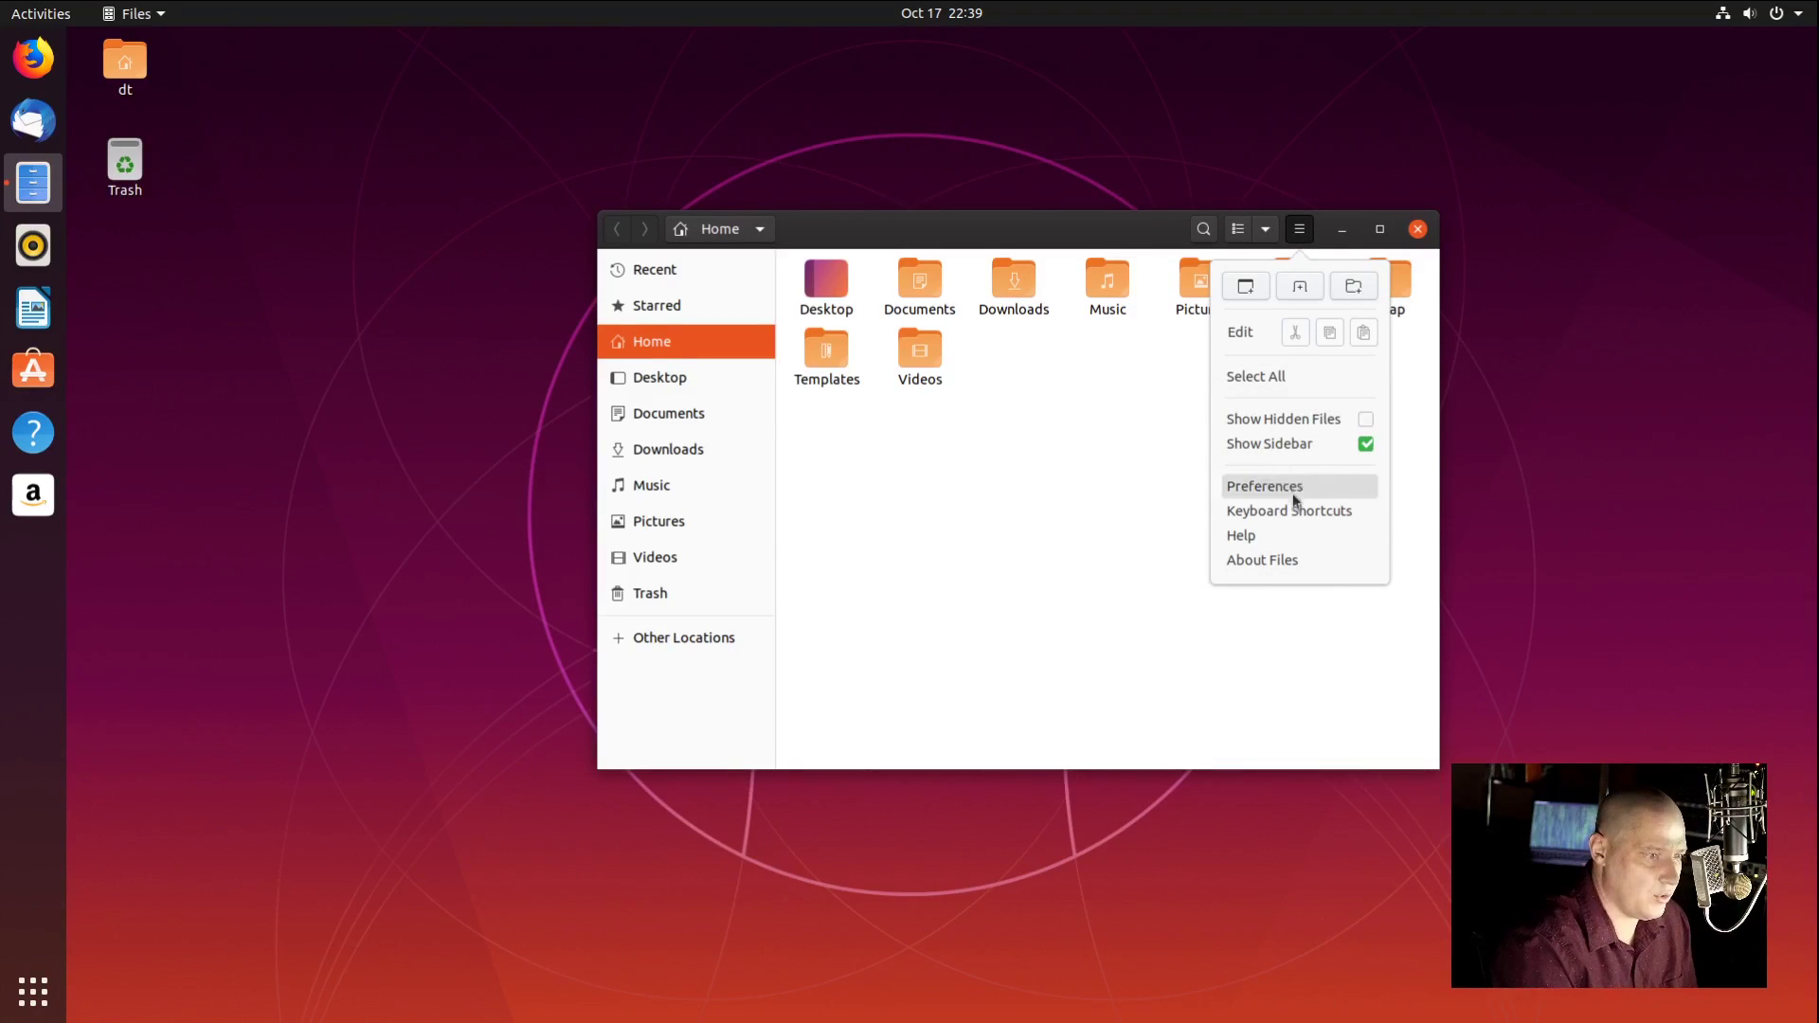
click(1266, 559)
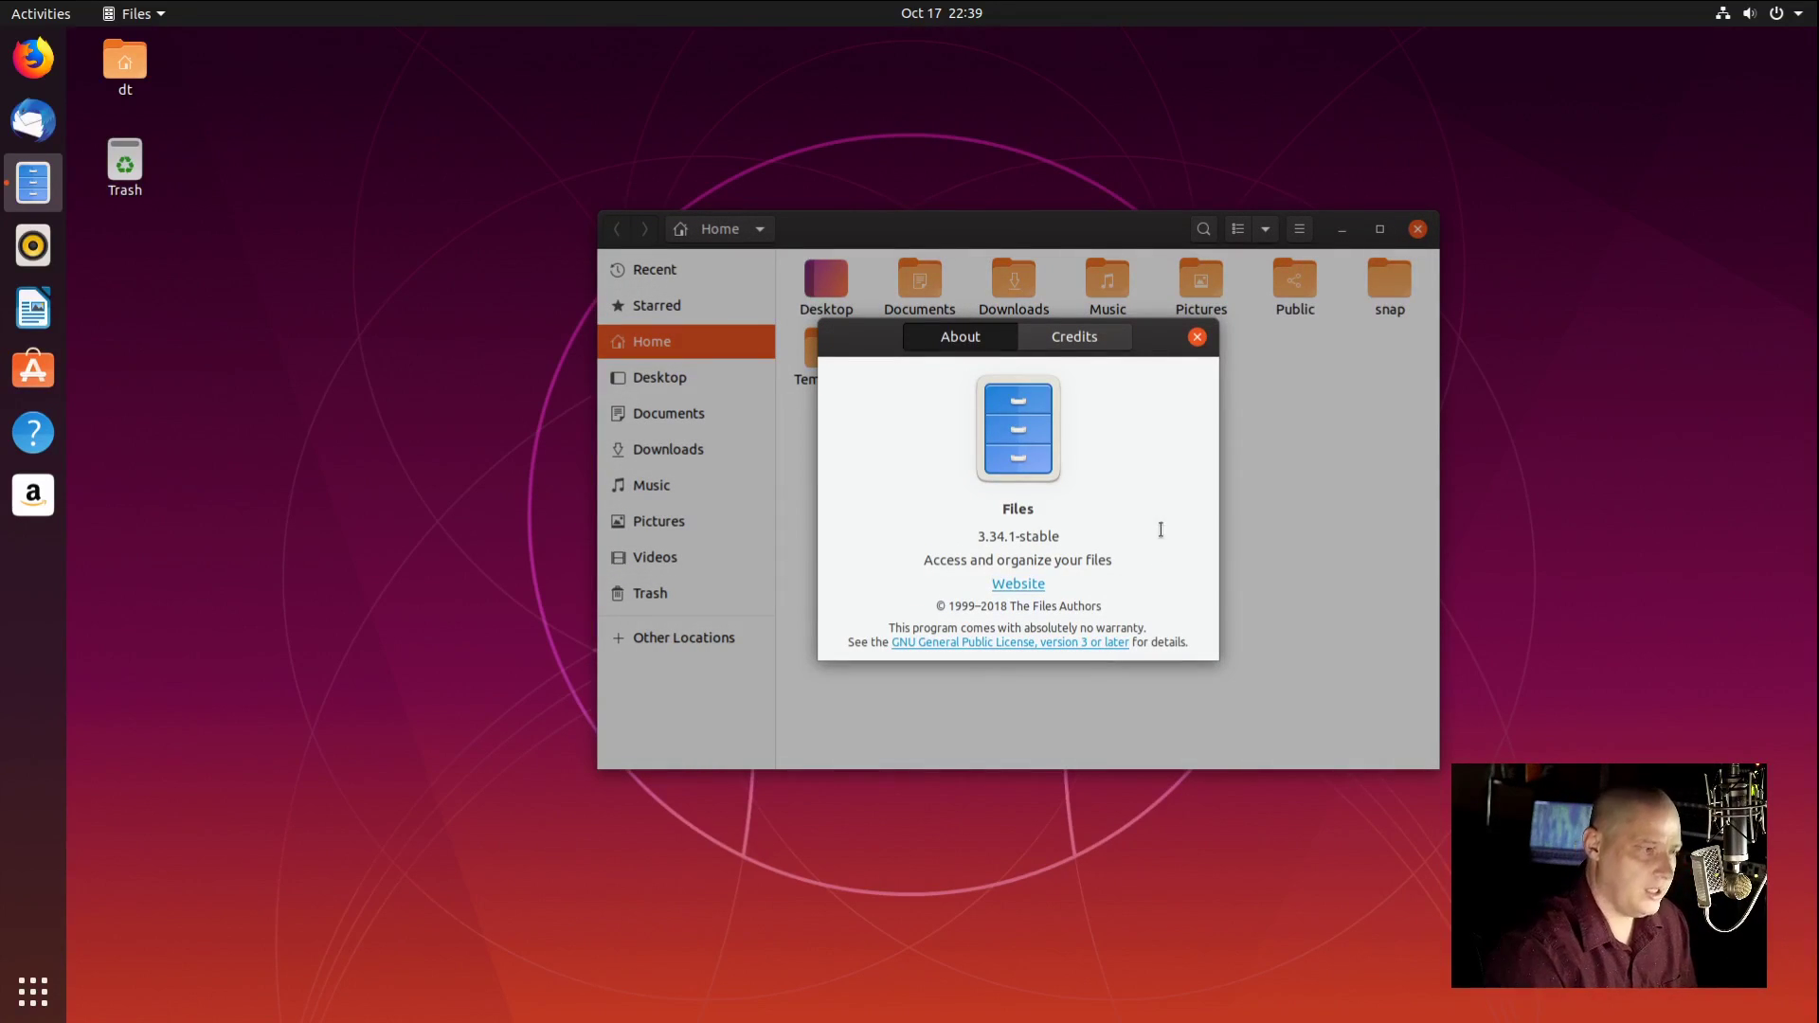
click(1196, 339)
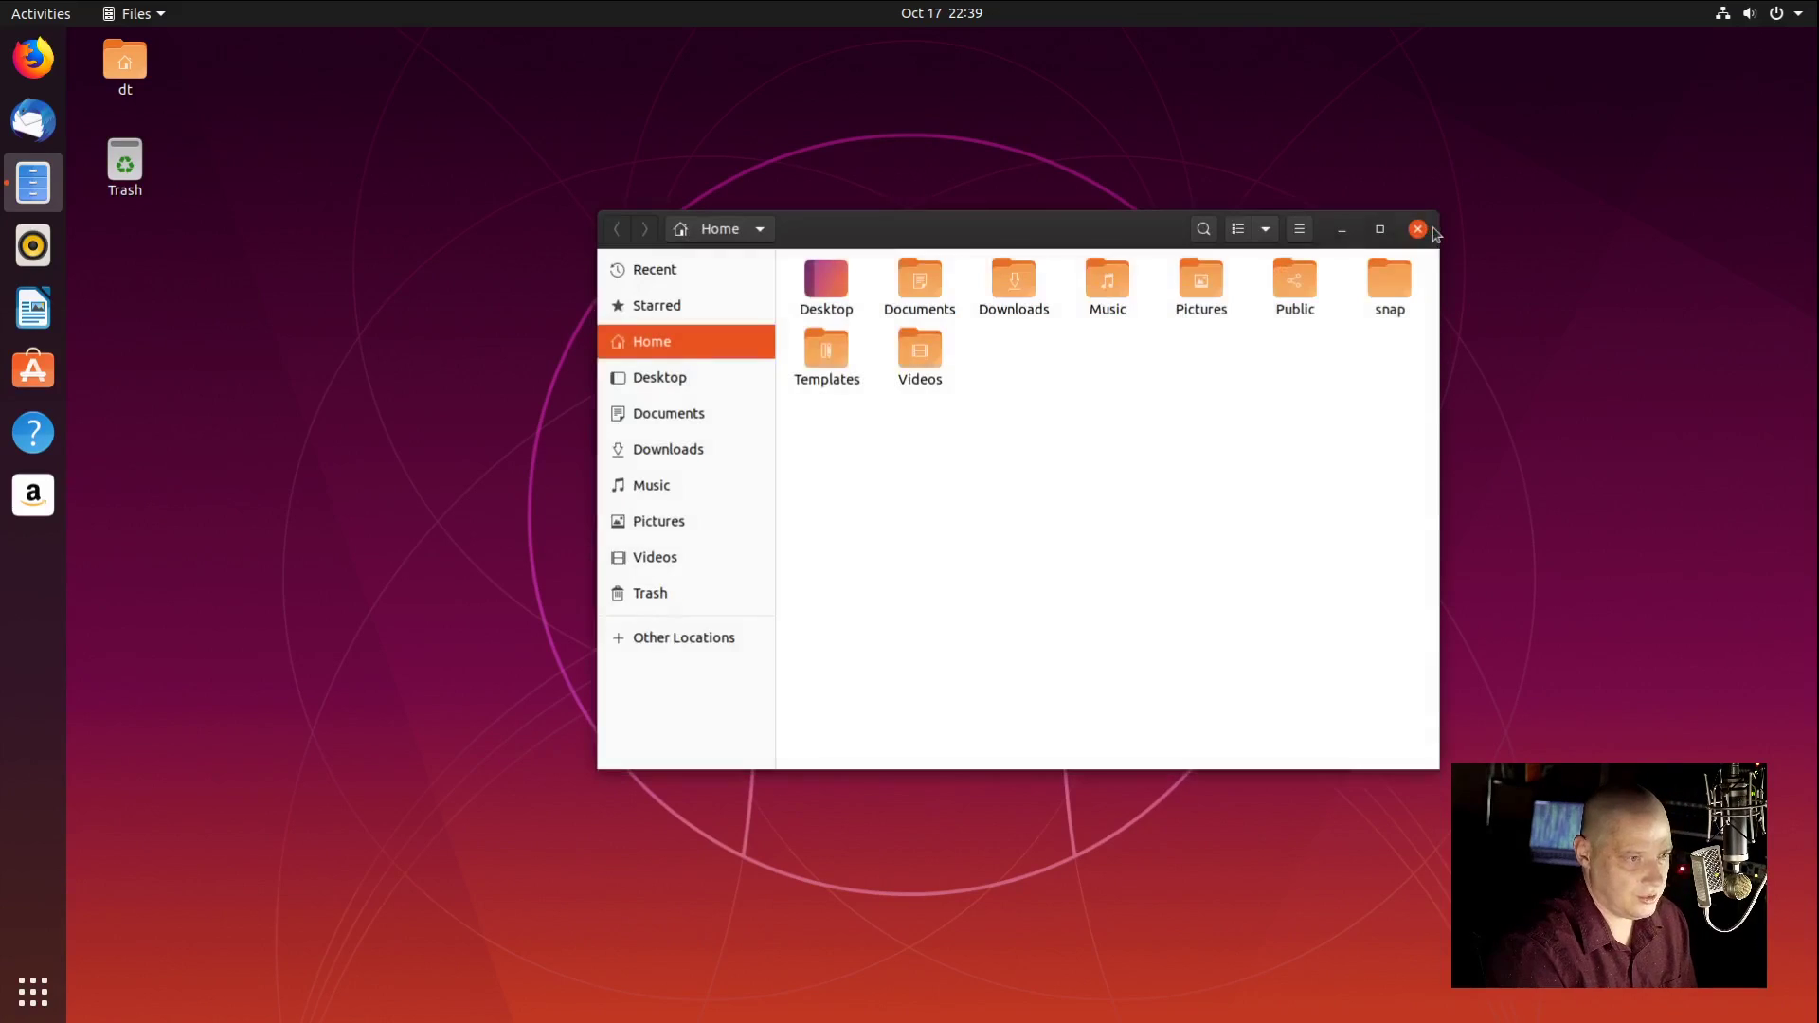
click(1417, 228)
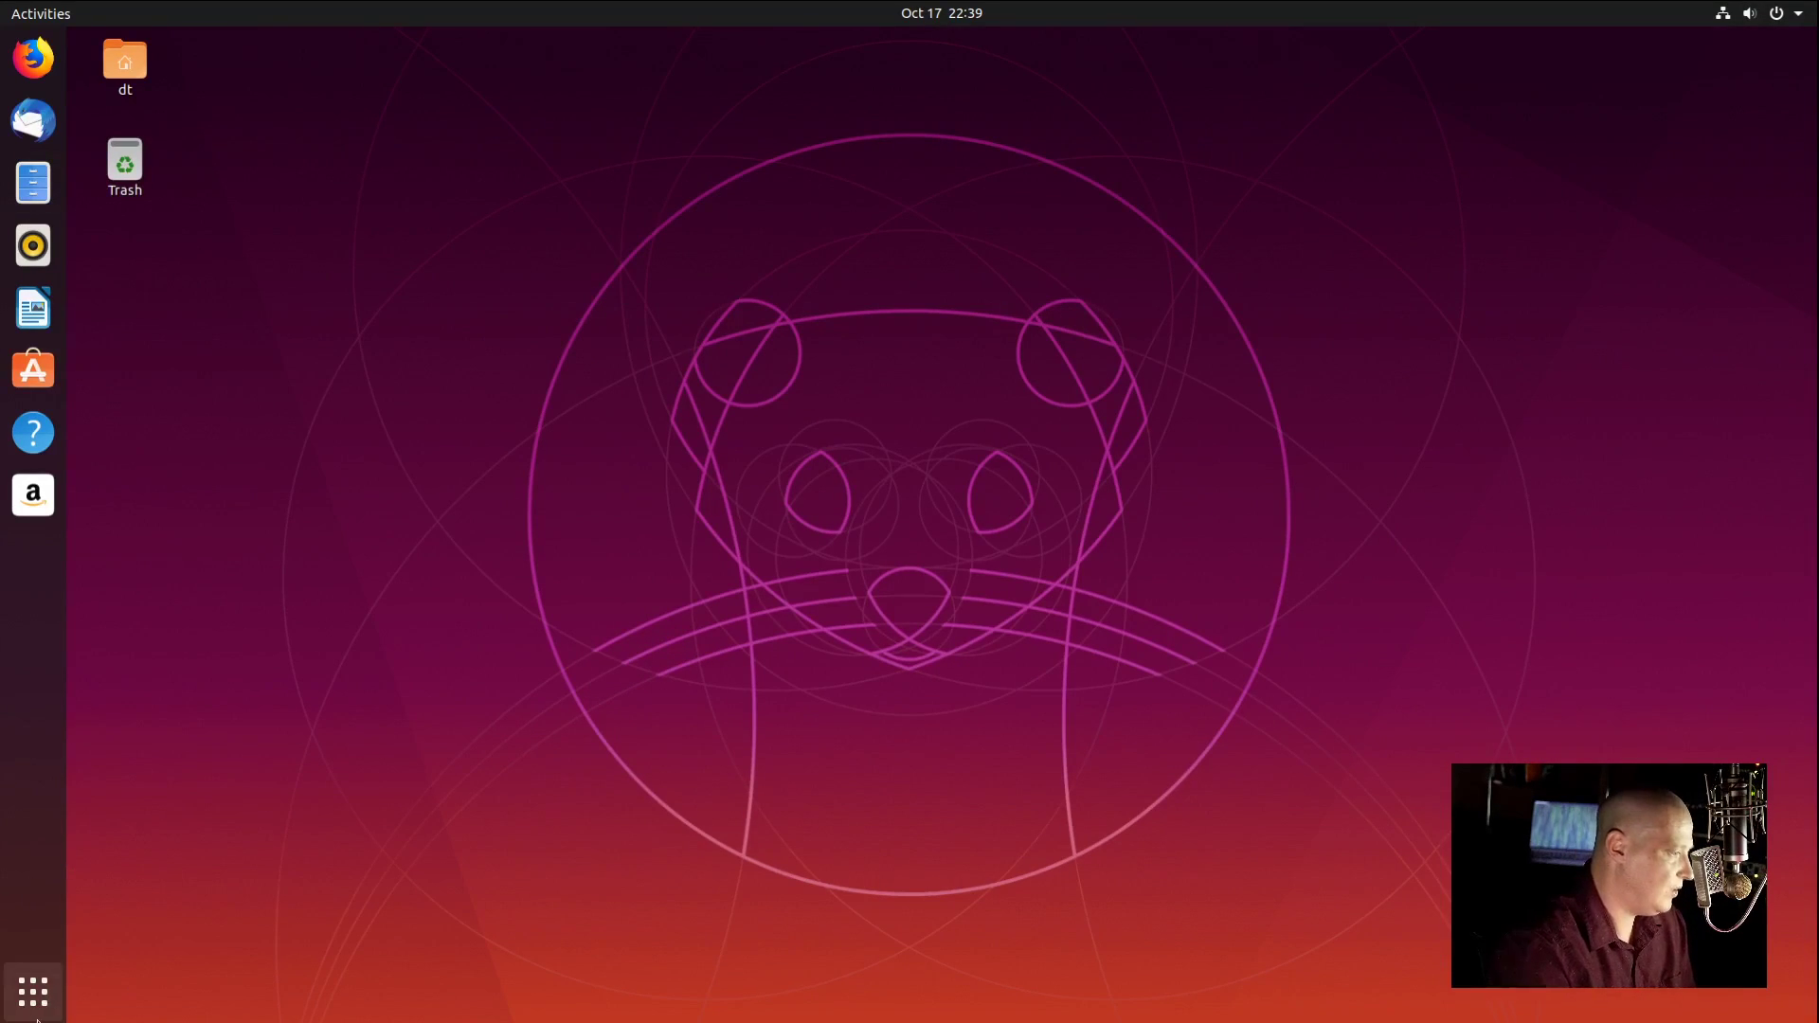
click(33, 991)
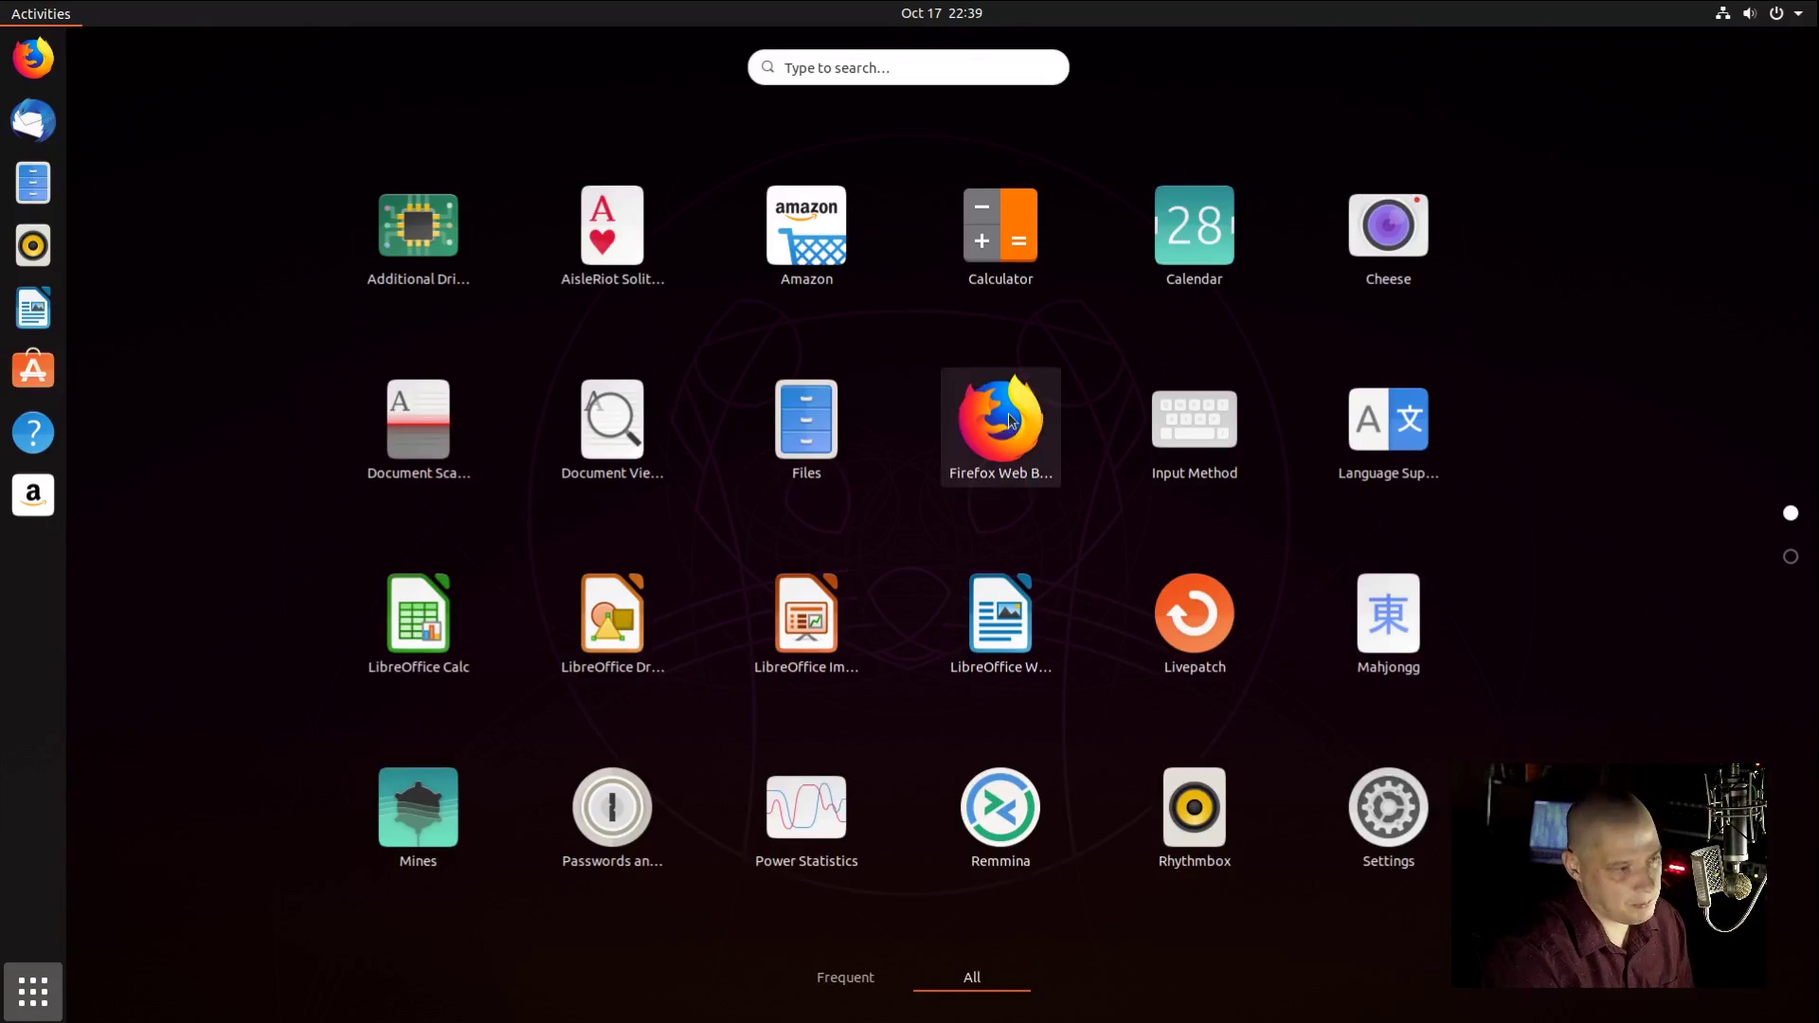
Step: Launch Firefox and confirm in About Firefox that the version is 69.0.3 (64-bit)
click(1008, 419)
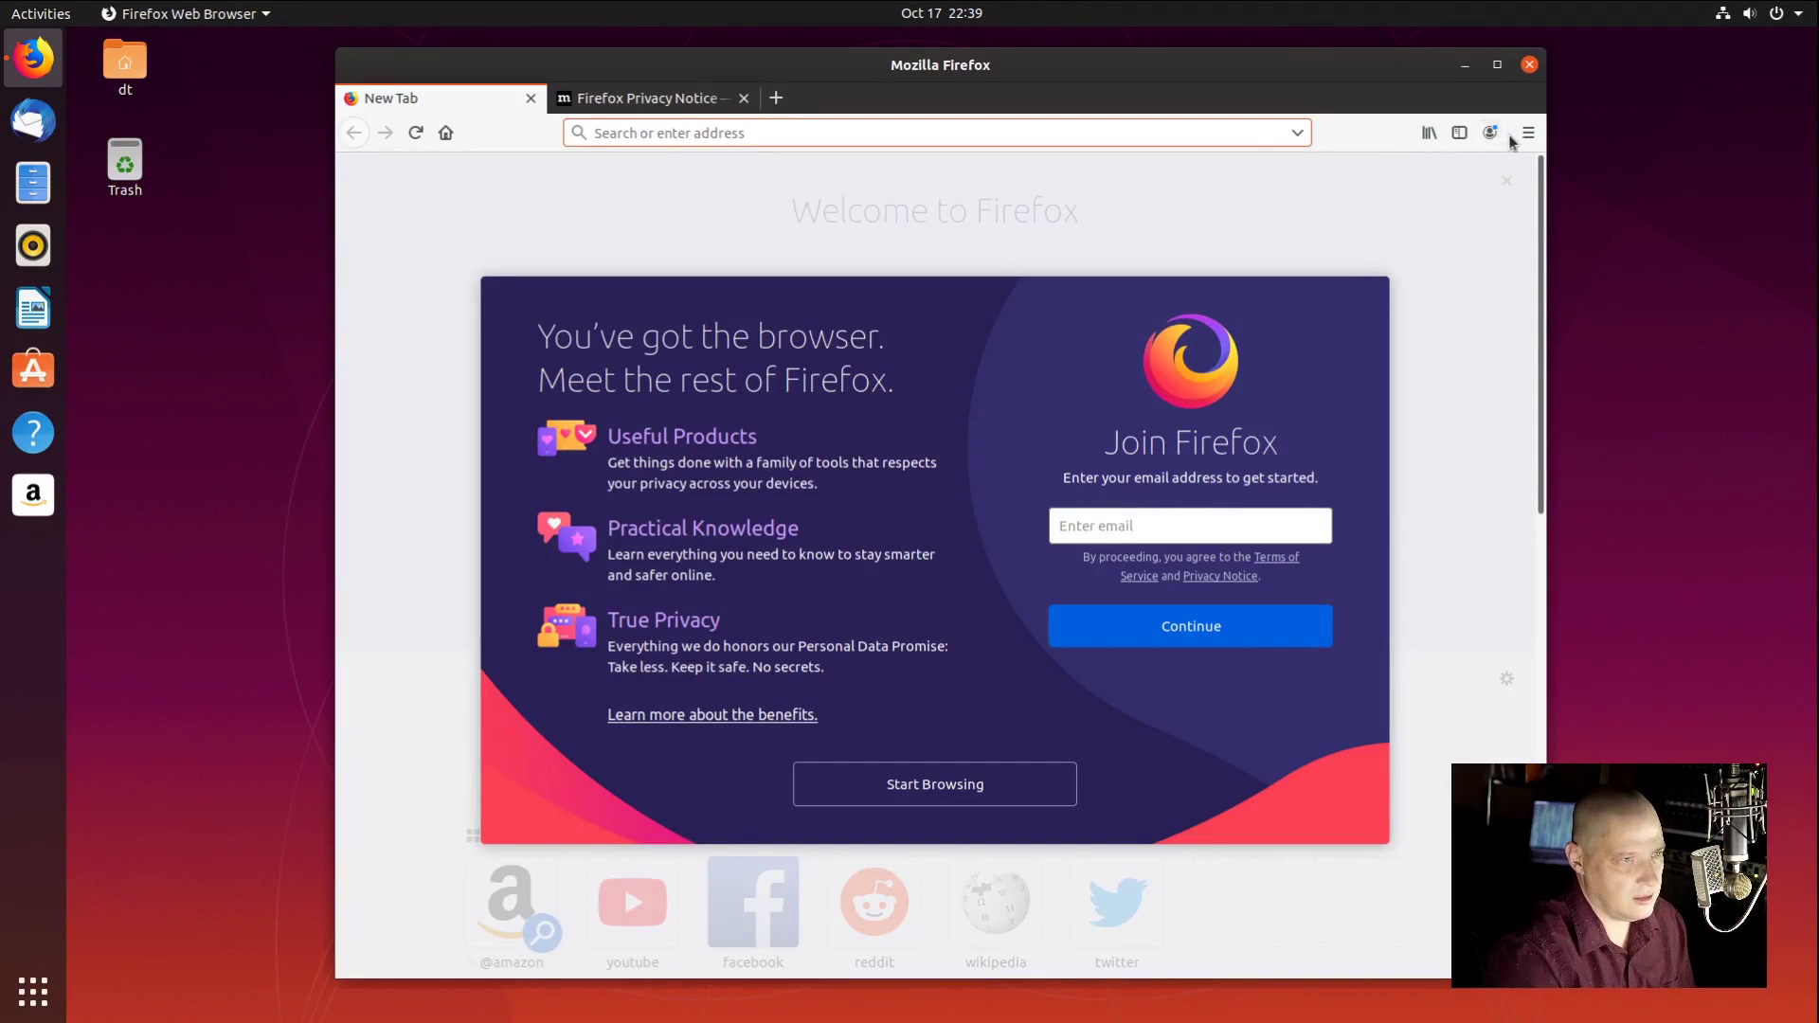
click(1527, 133)
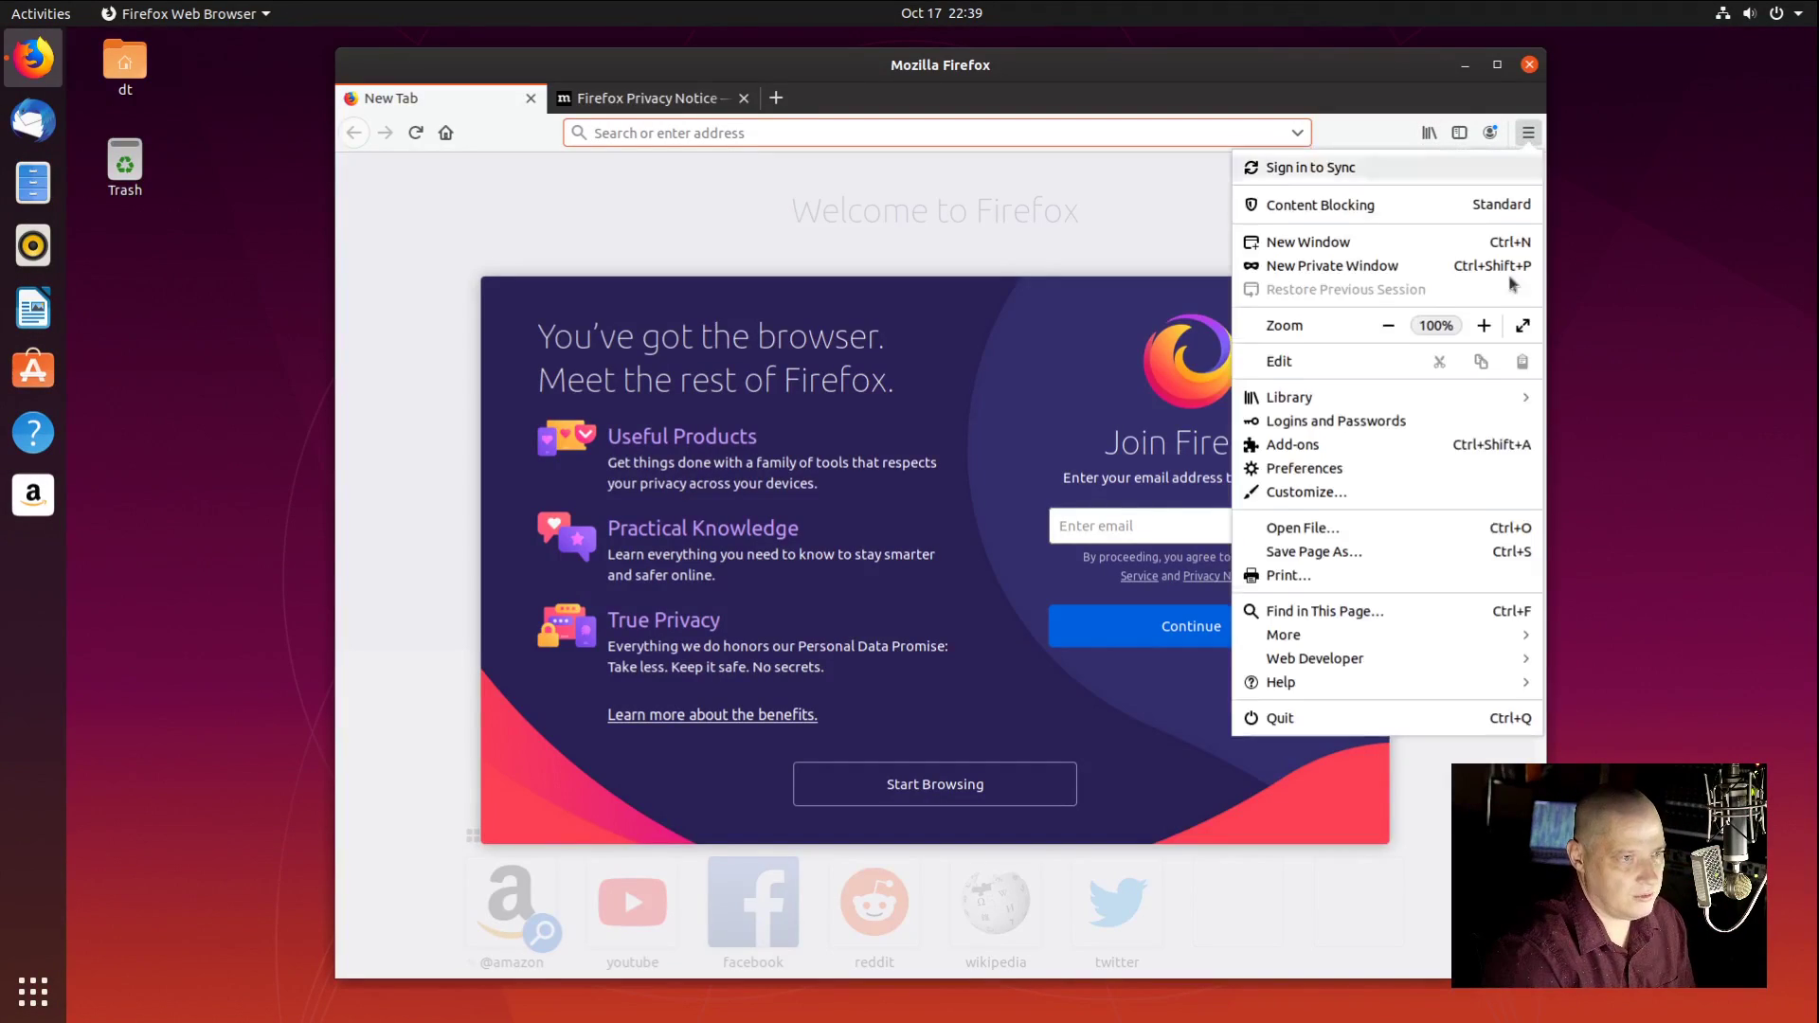
click(1301, 684)
click(1270, 370)
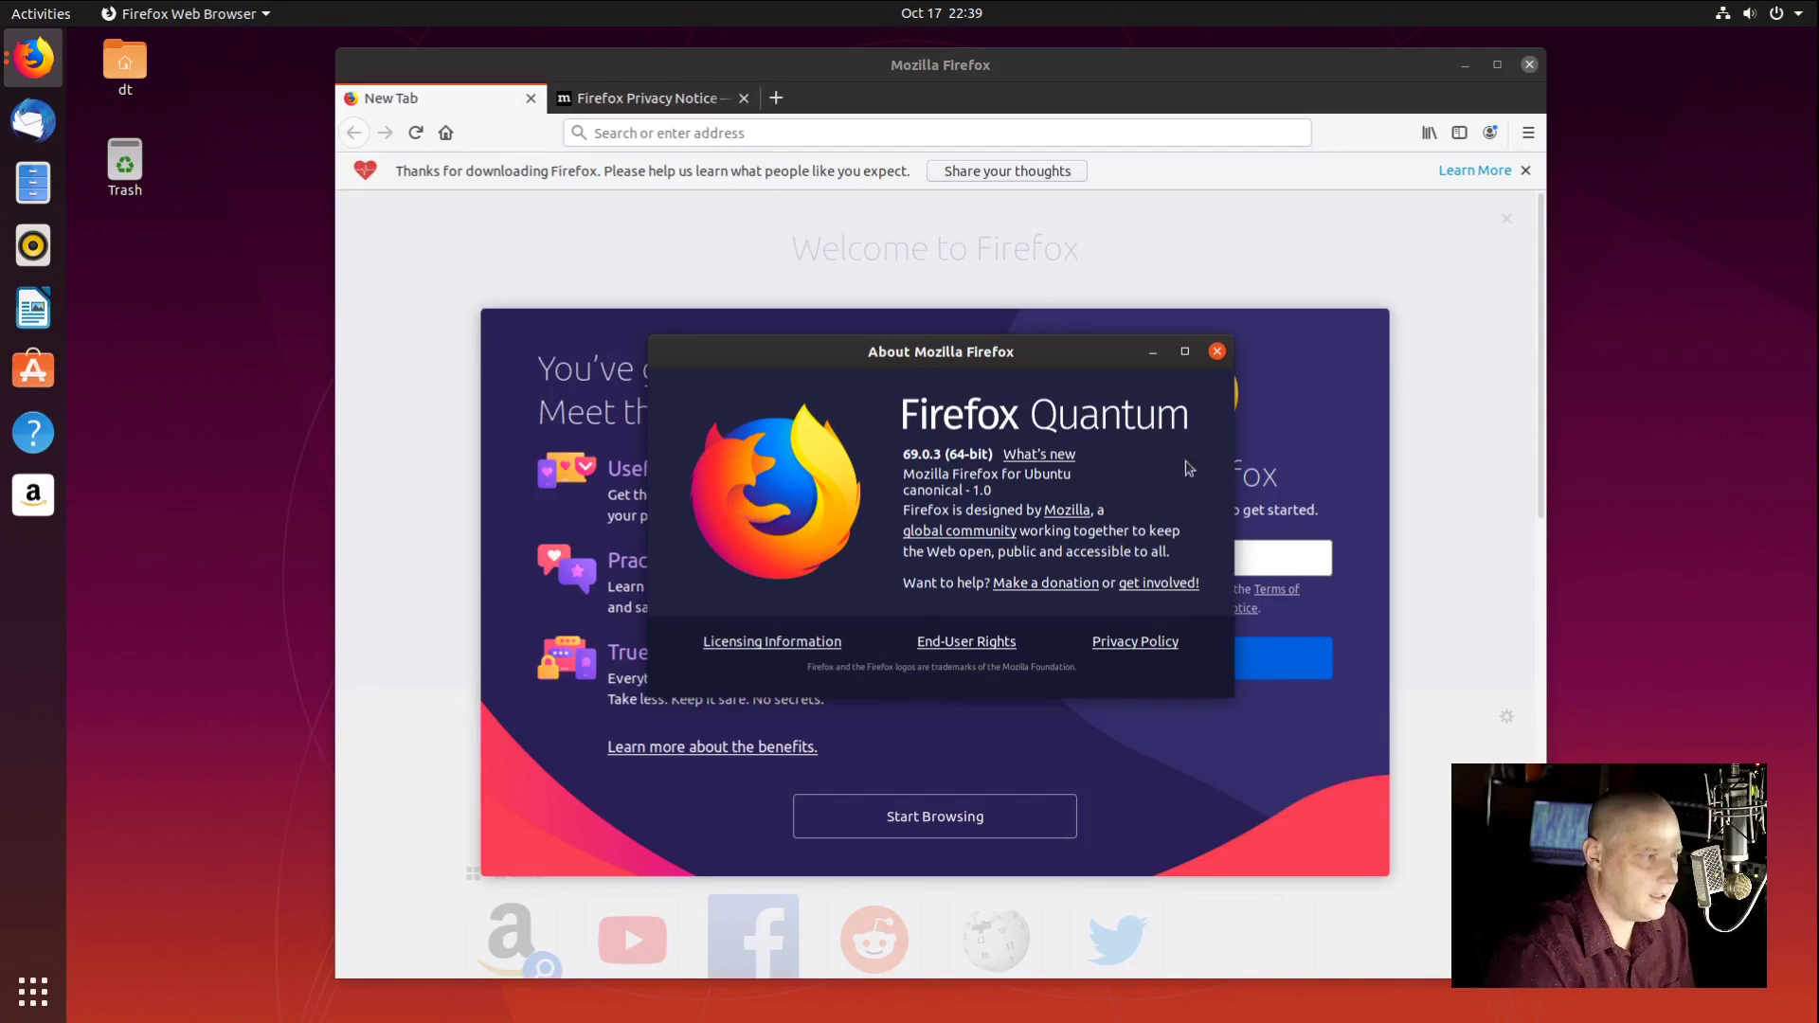
click(1217, 351)
click(33, 992)
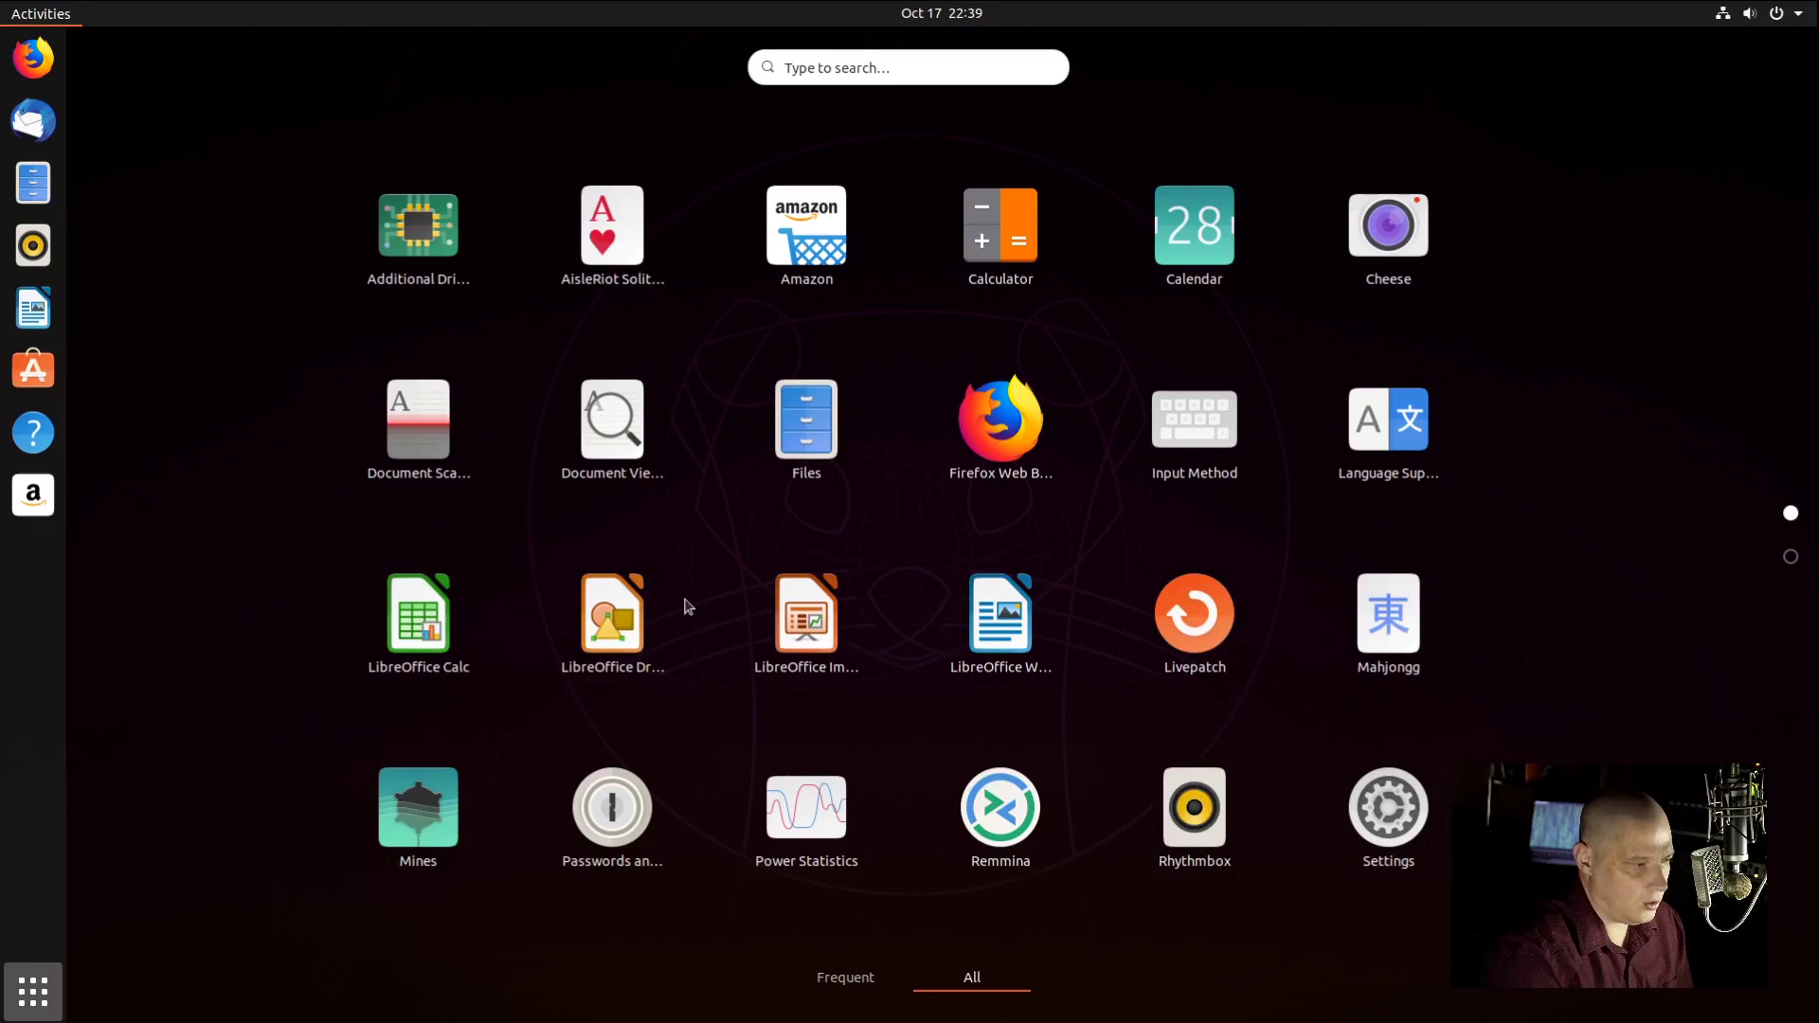
Step: Open a blank Writer document, confirm LibreOffice version 6.3.2.2 in About, then close Writer
click(998, 645)
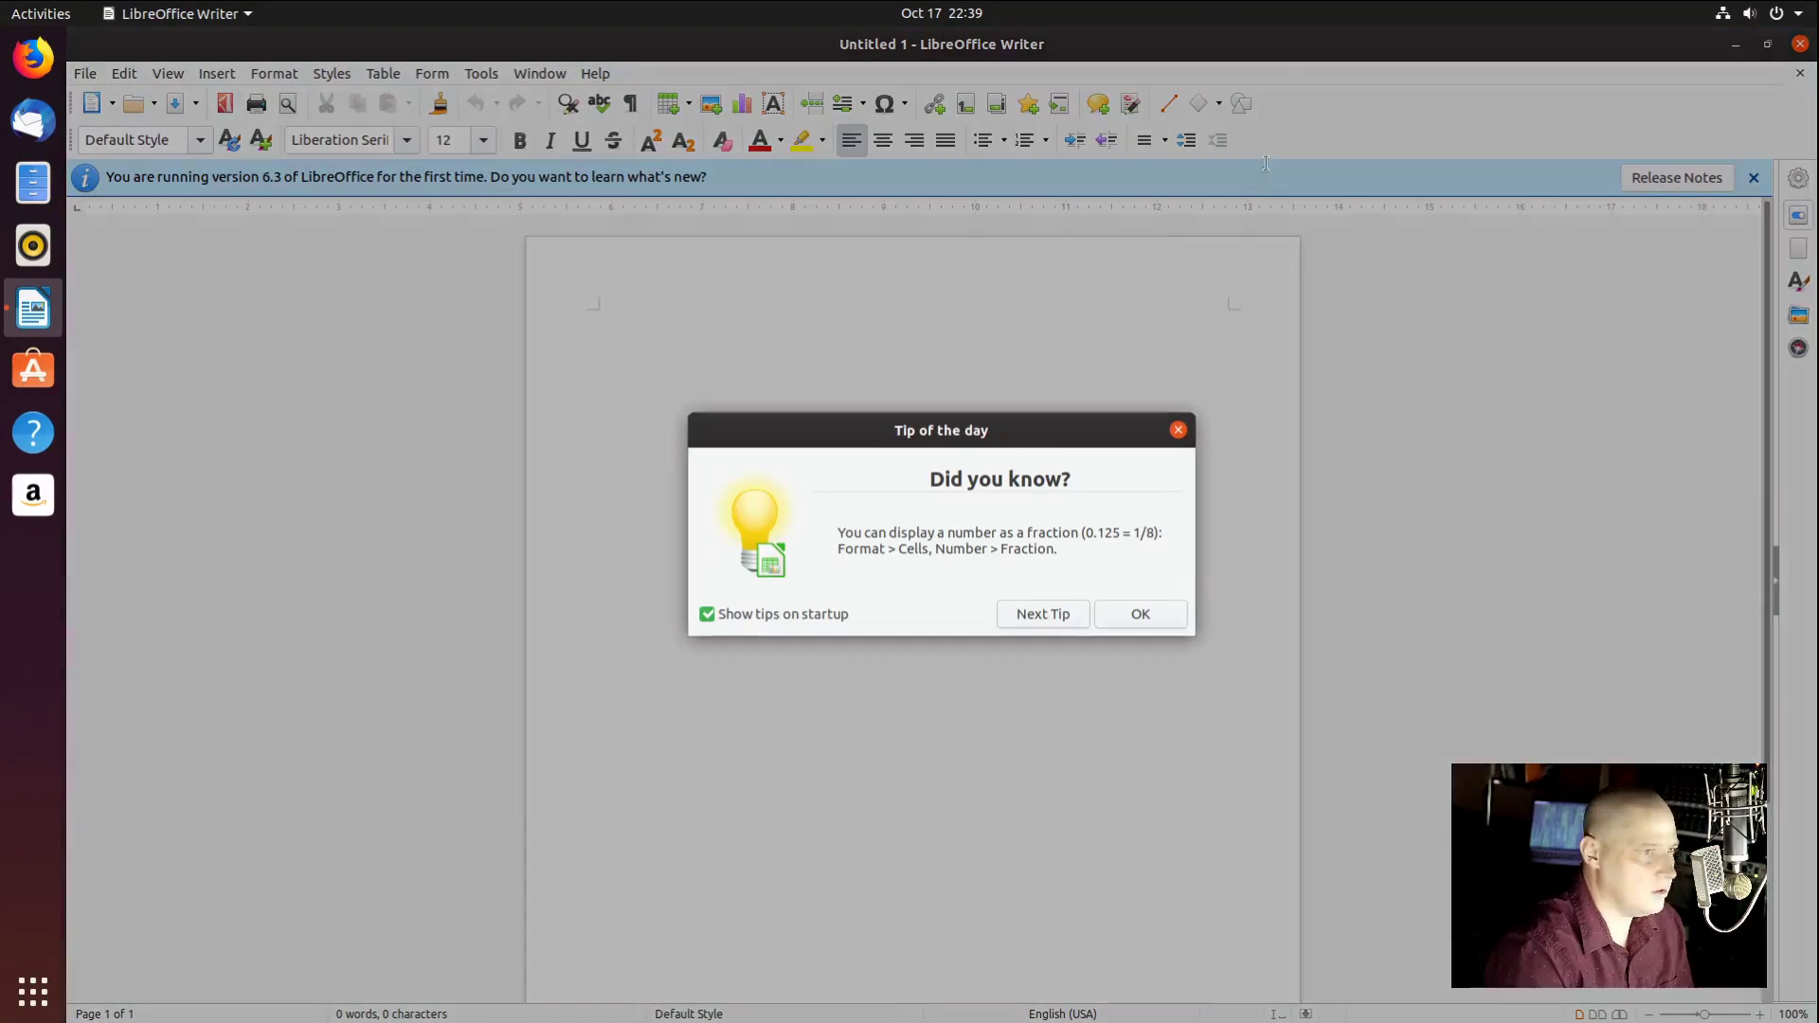
click(1178, 431)
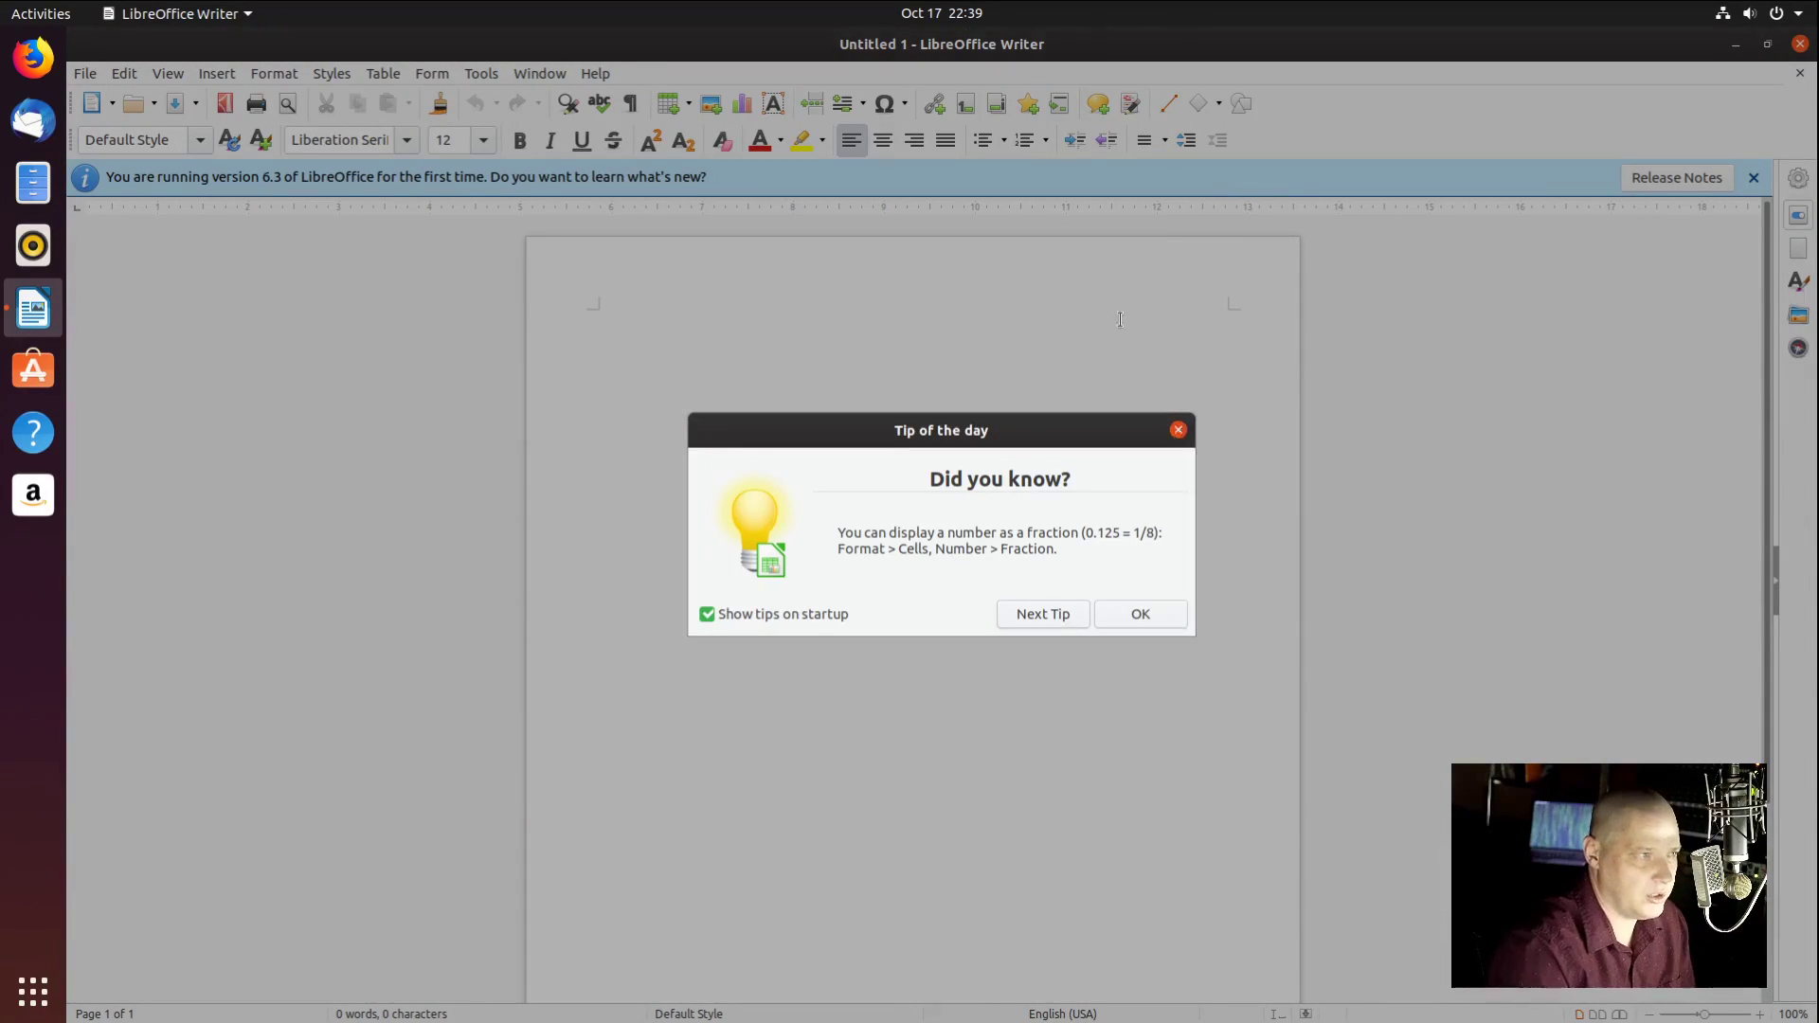
click(595, 73)
click(640, 313)
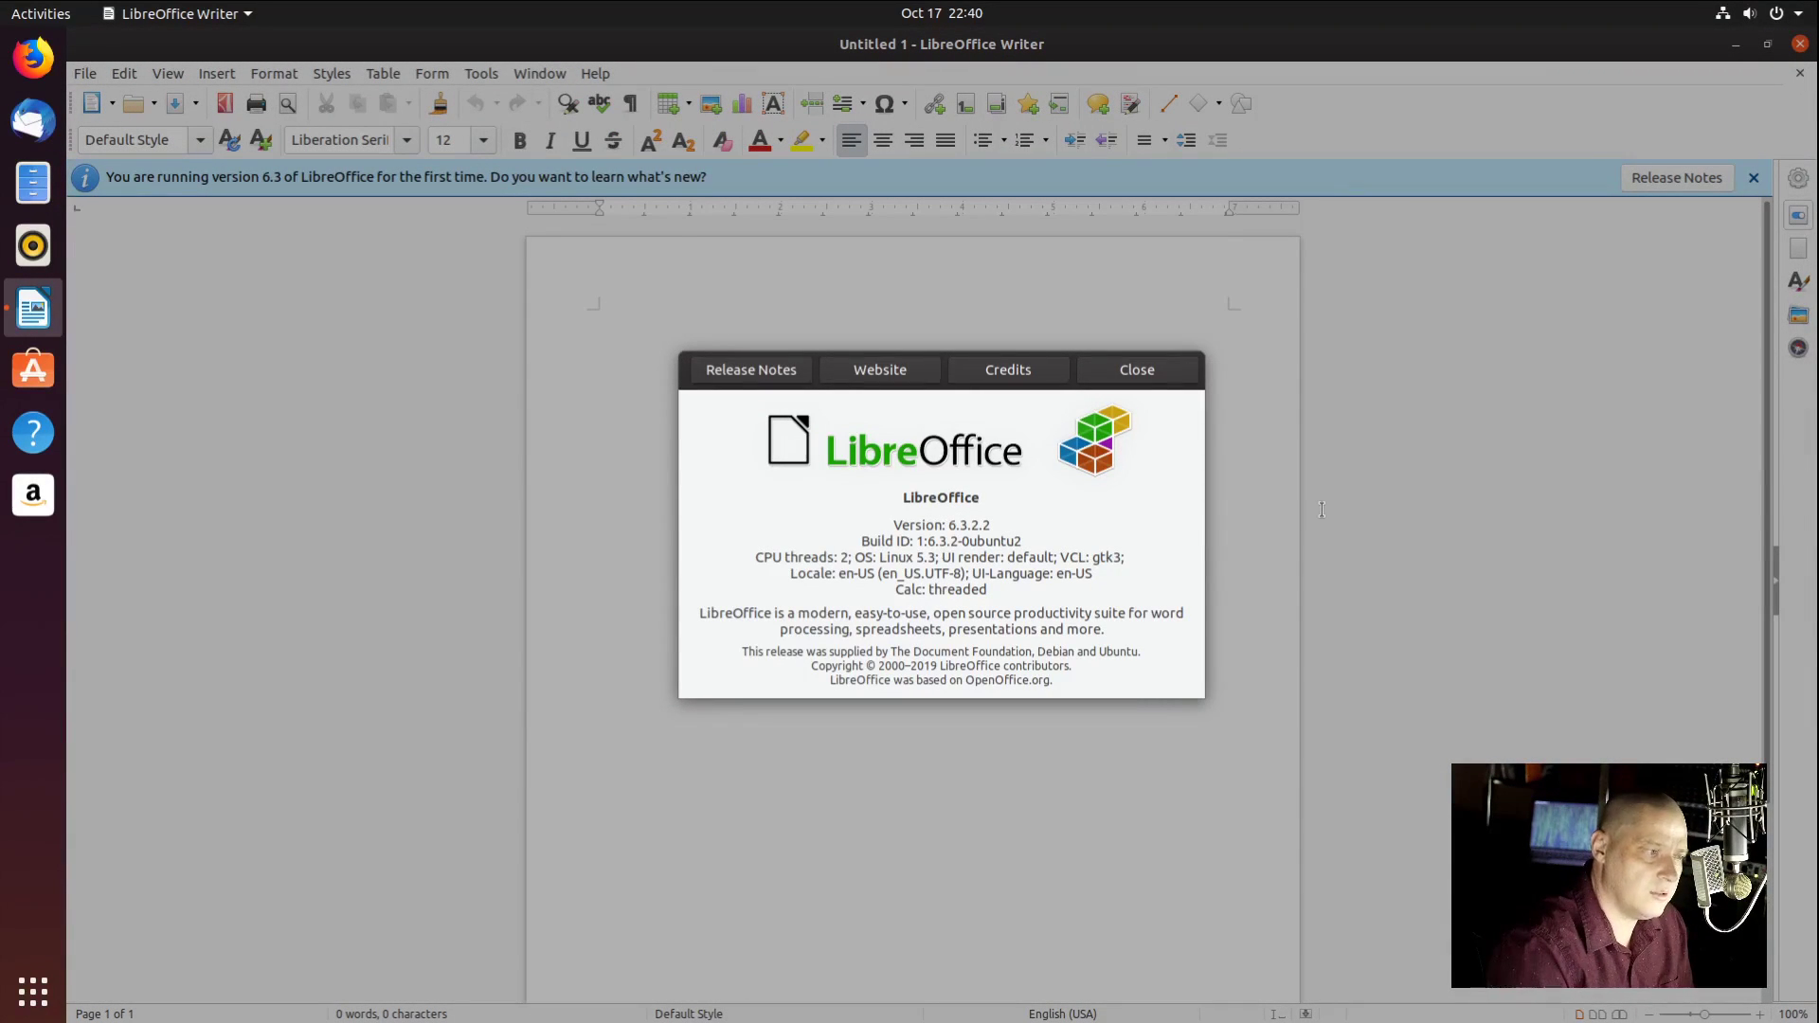
click(1167, 373)
click(1800, 43)
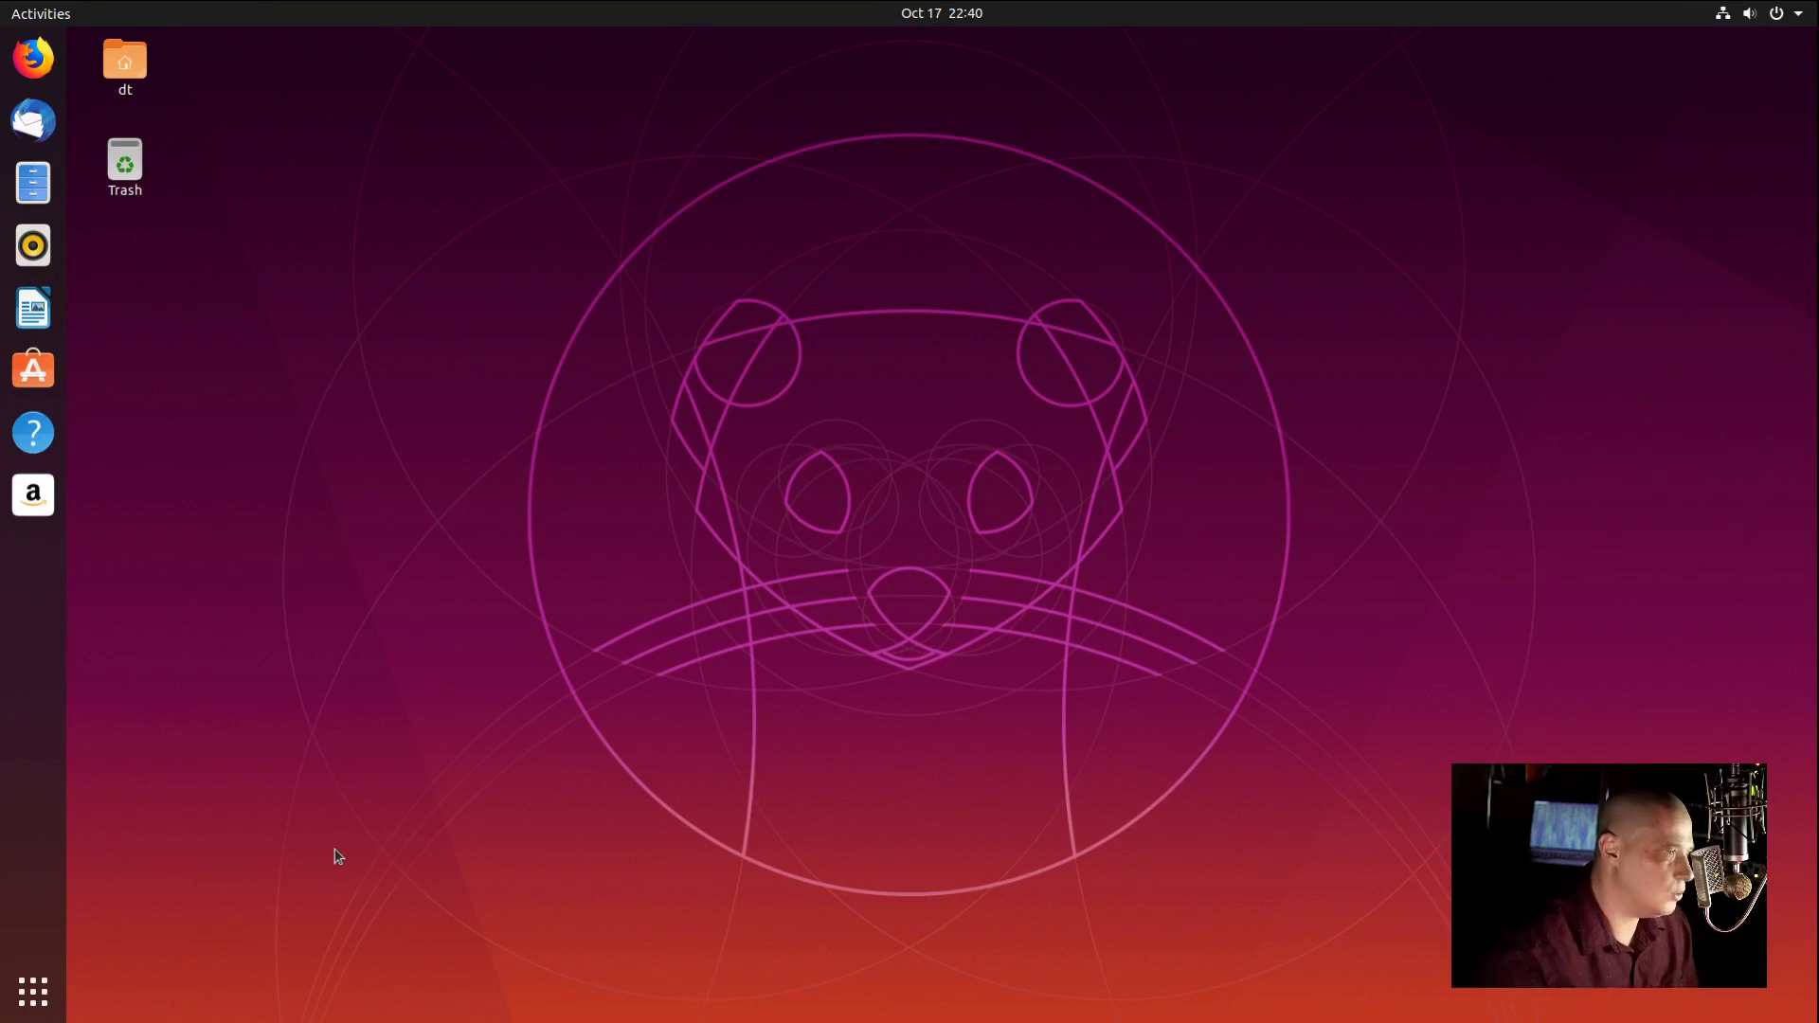
click(47, 1004)
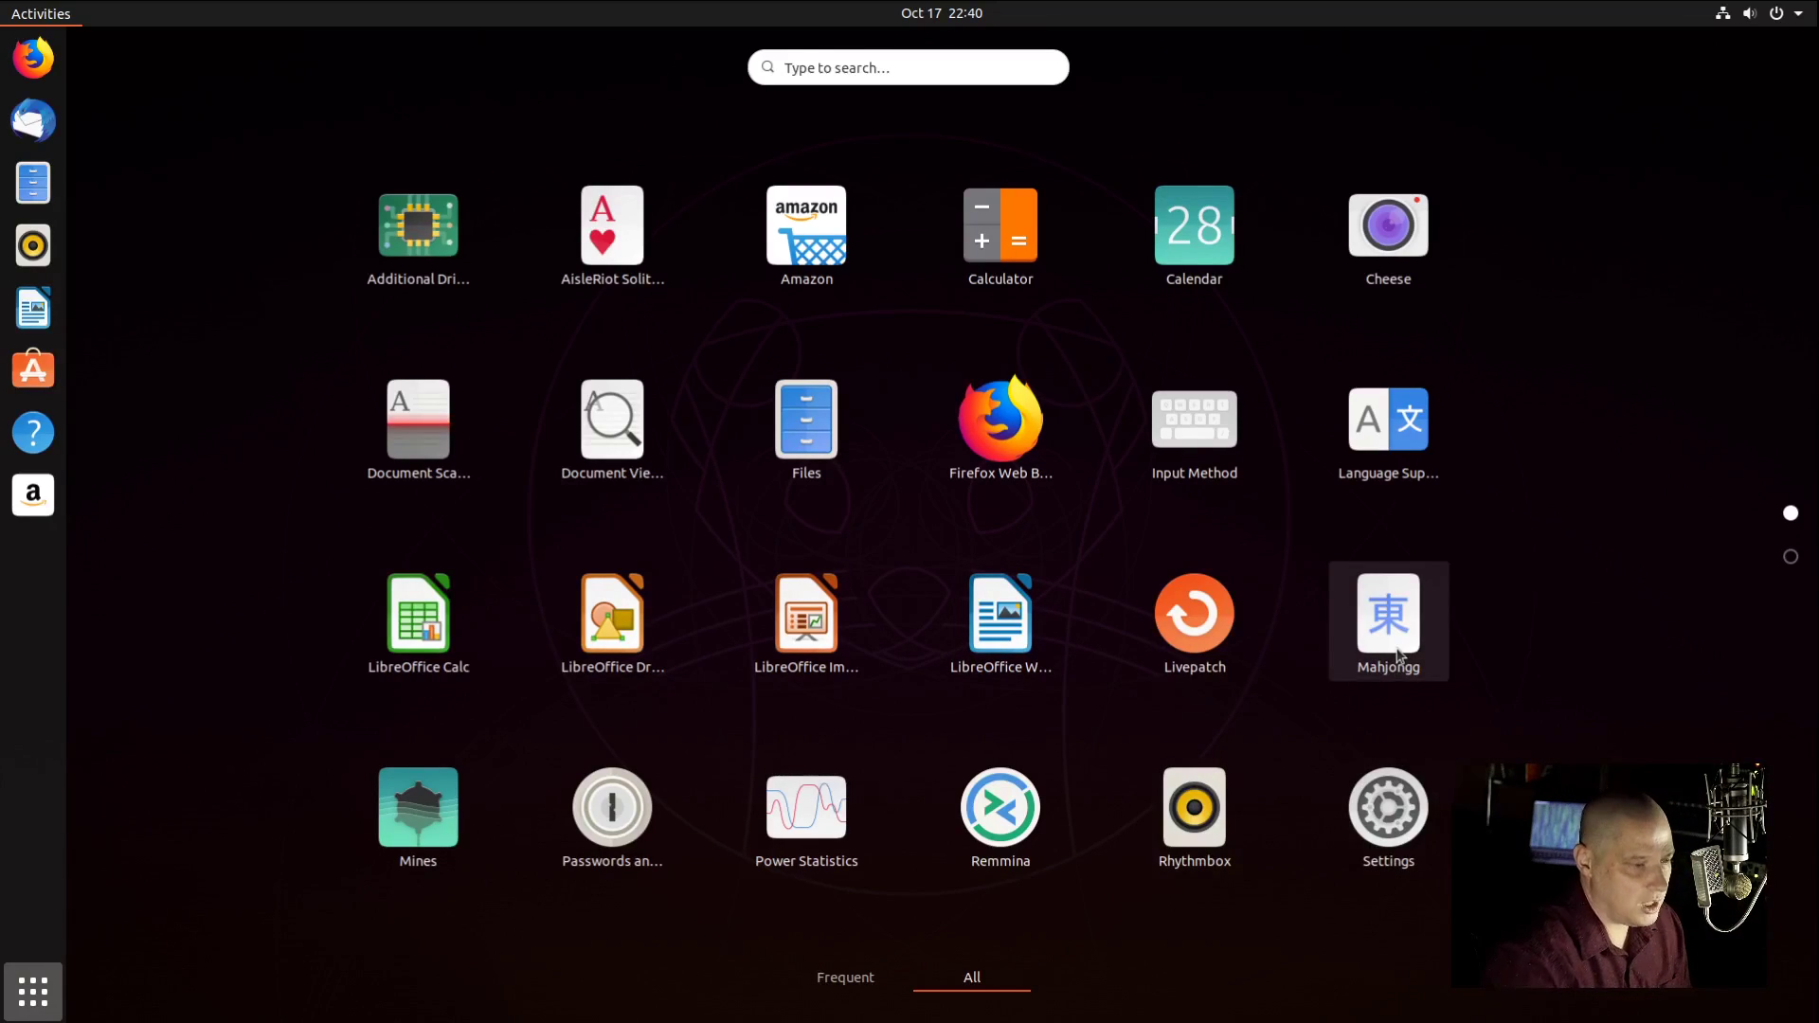
Step: Launch Rhythmbox, confirm its About dialog shows version 3.4.3, then close the player
scroll(600, 658, down, 1)
scroll(472, 461, up, 1)
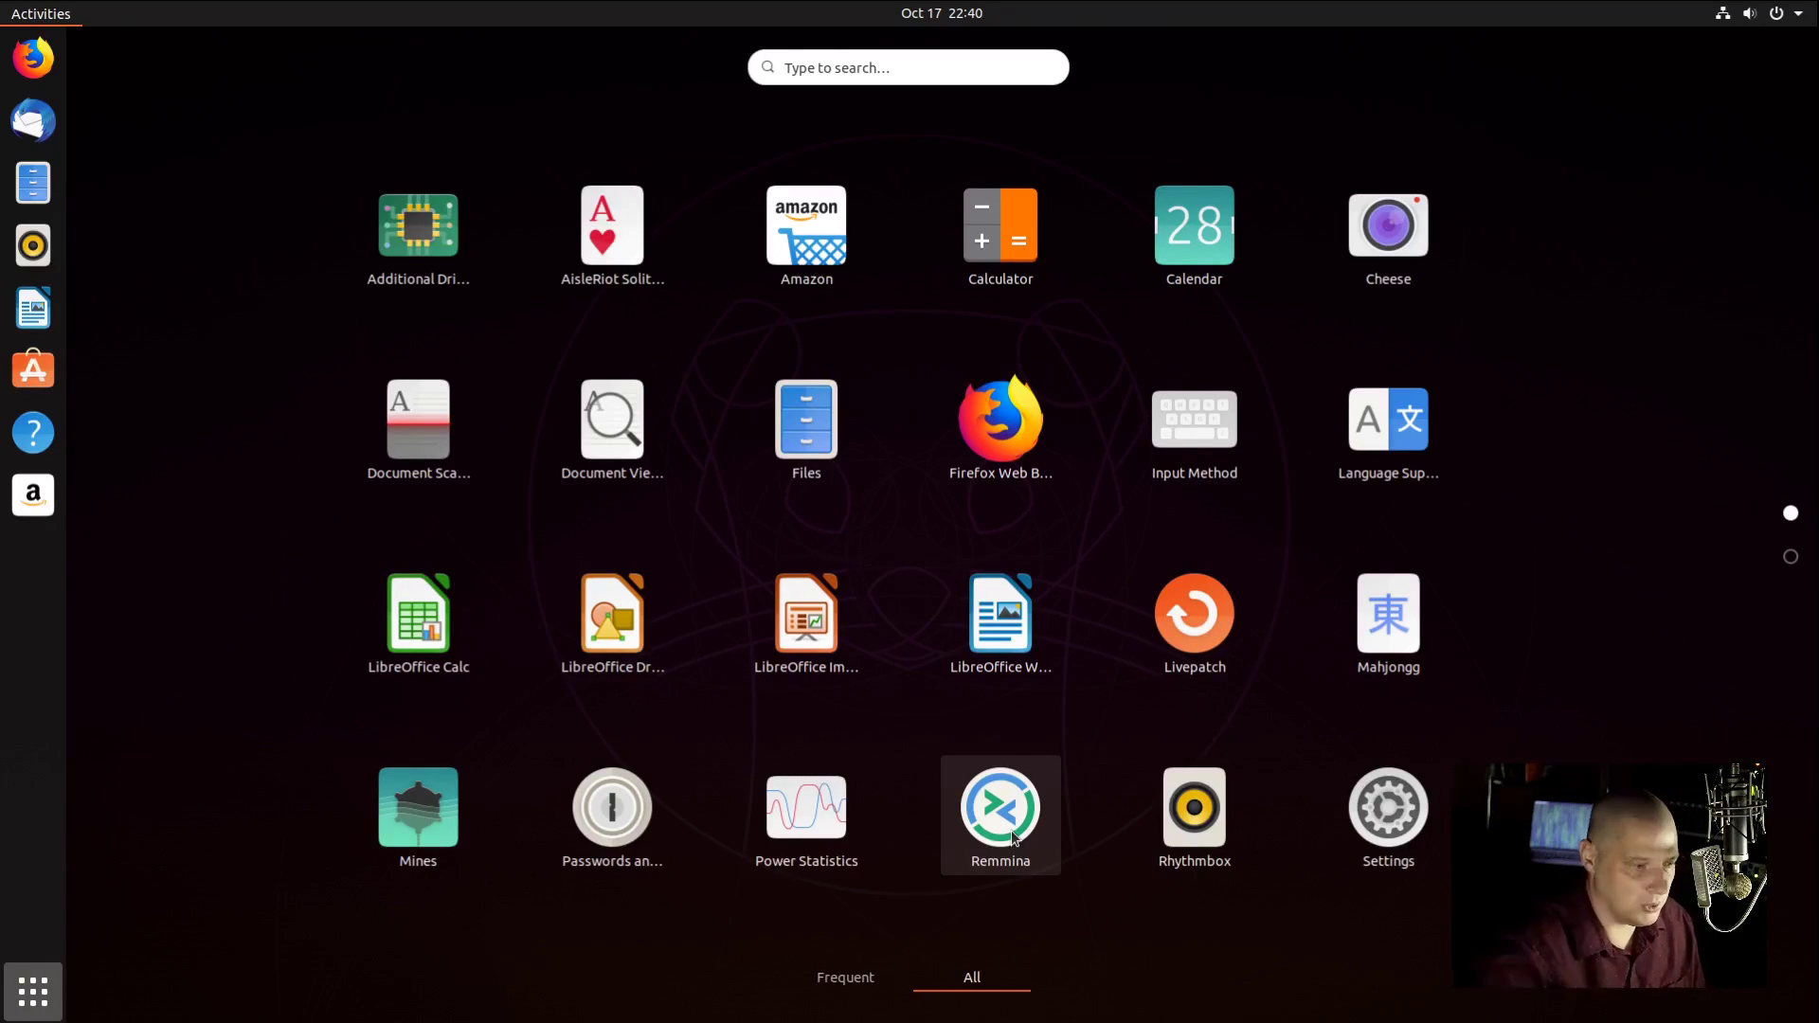
click(1196, 826)
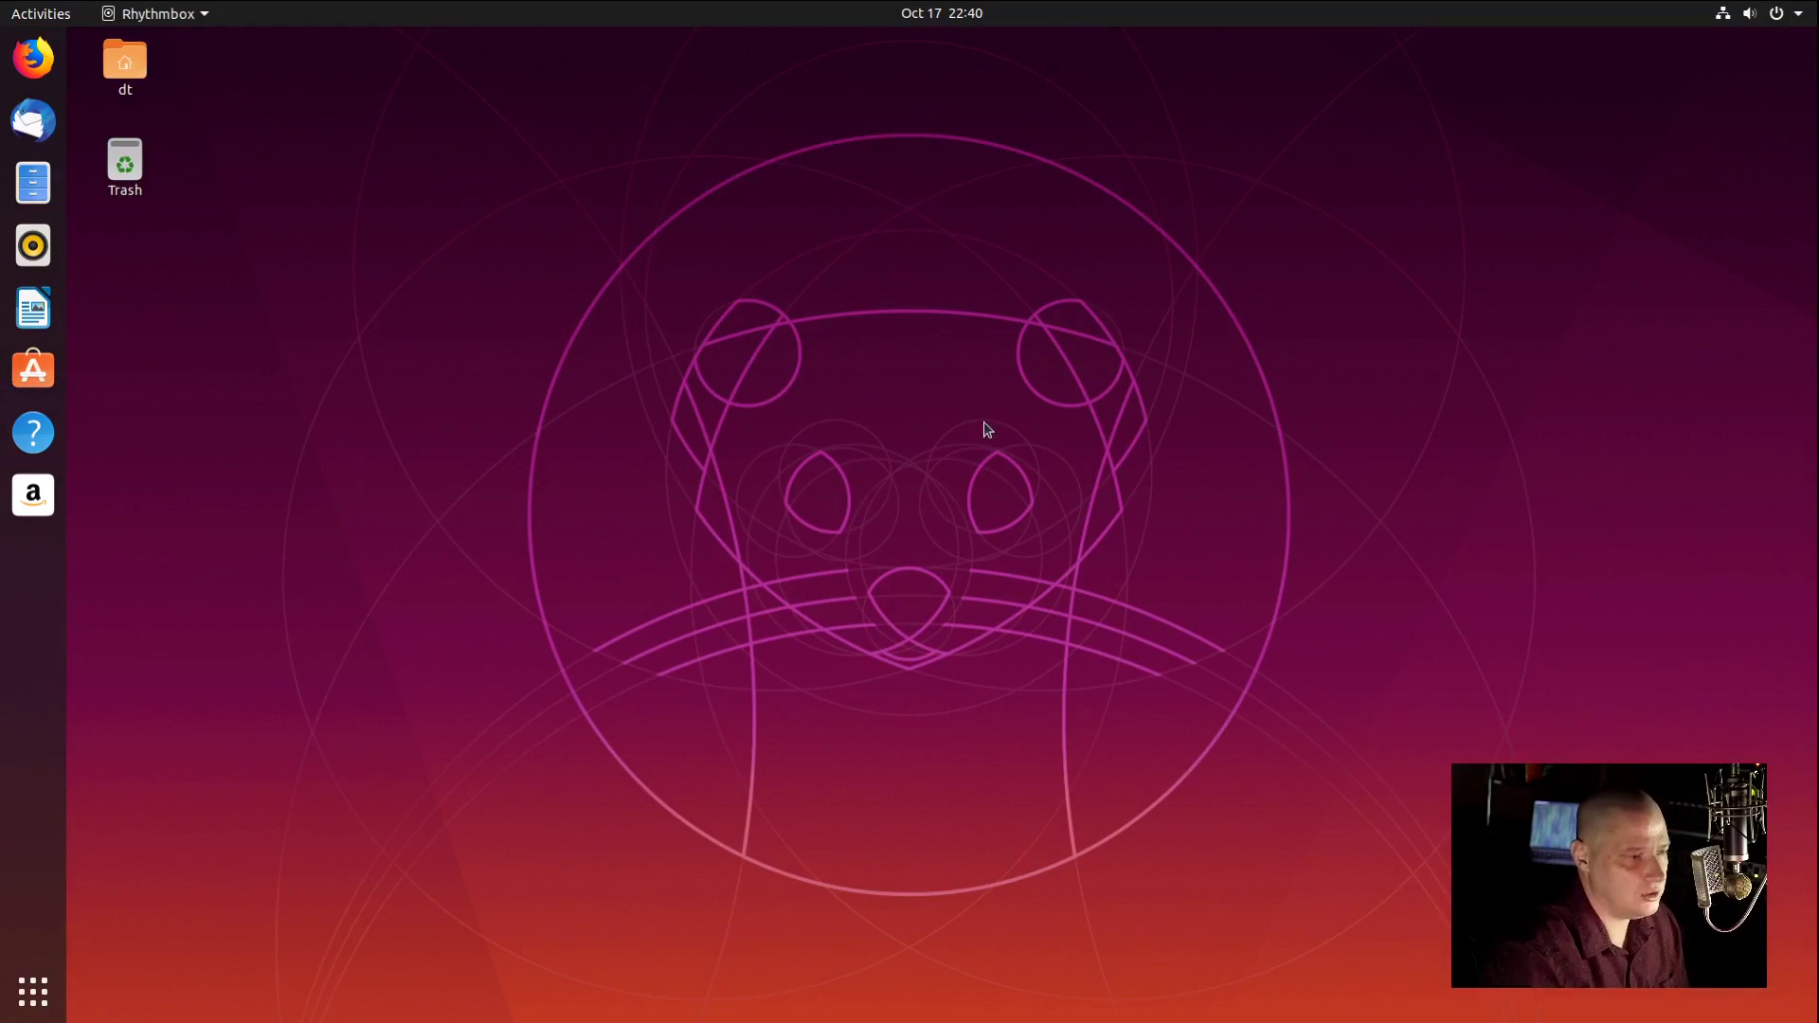
drag(255, 74, 664, 209)
click(1086, 188)
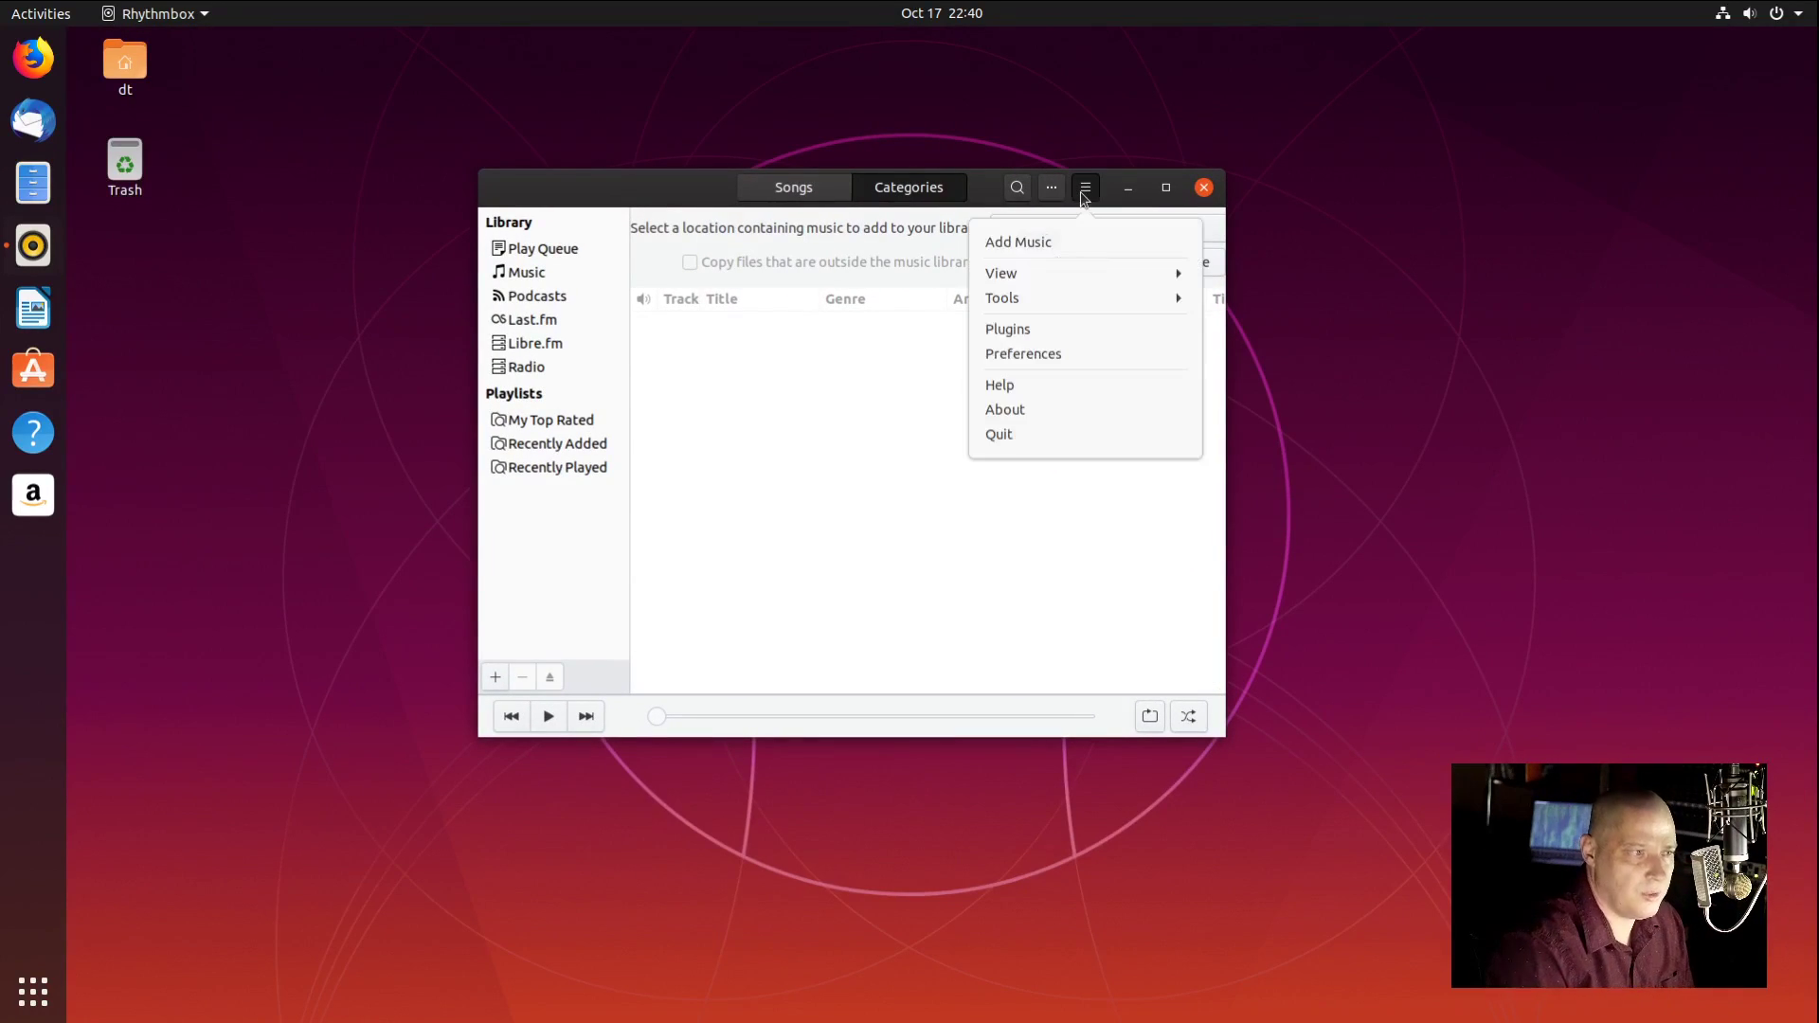
click(1035, 416)
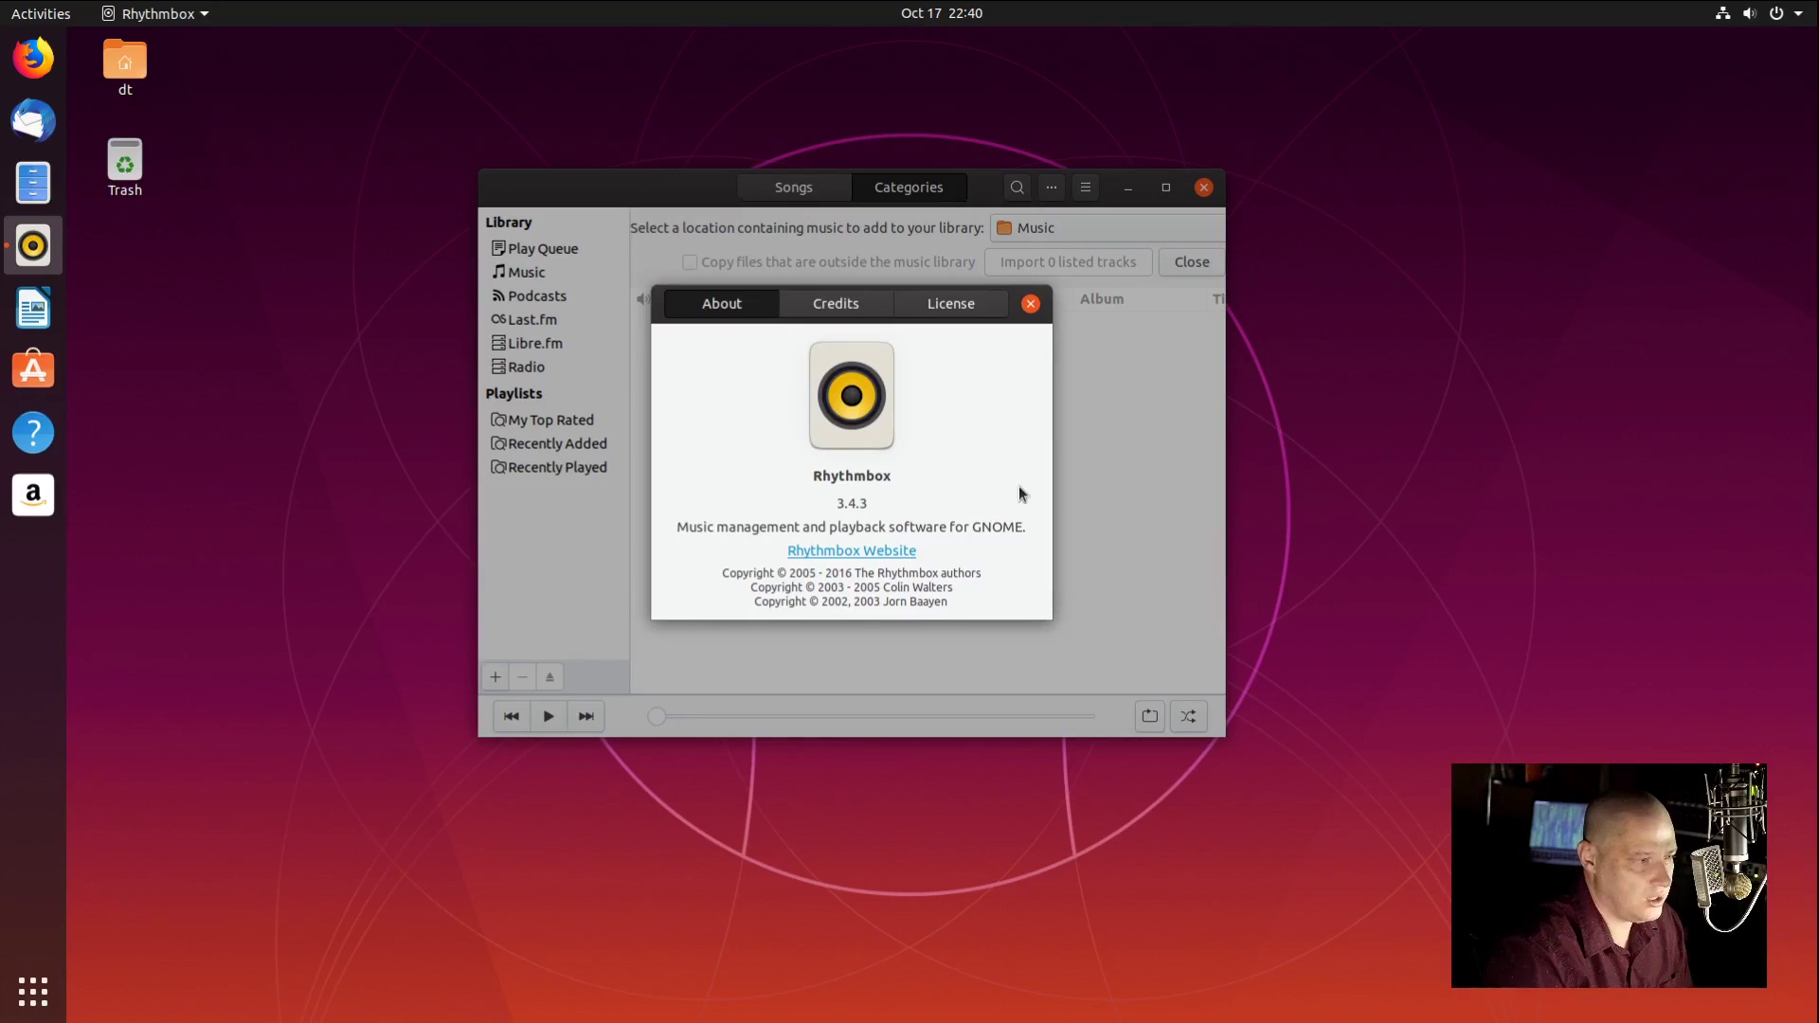
click(1030, 304)
click(1203, 186)
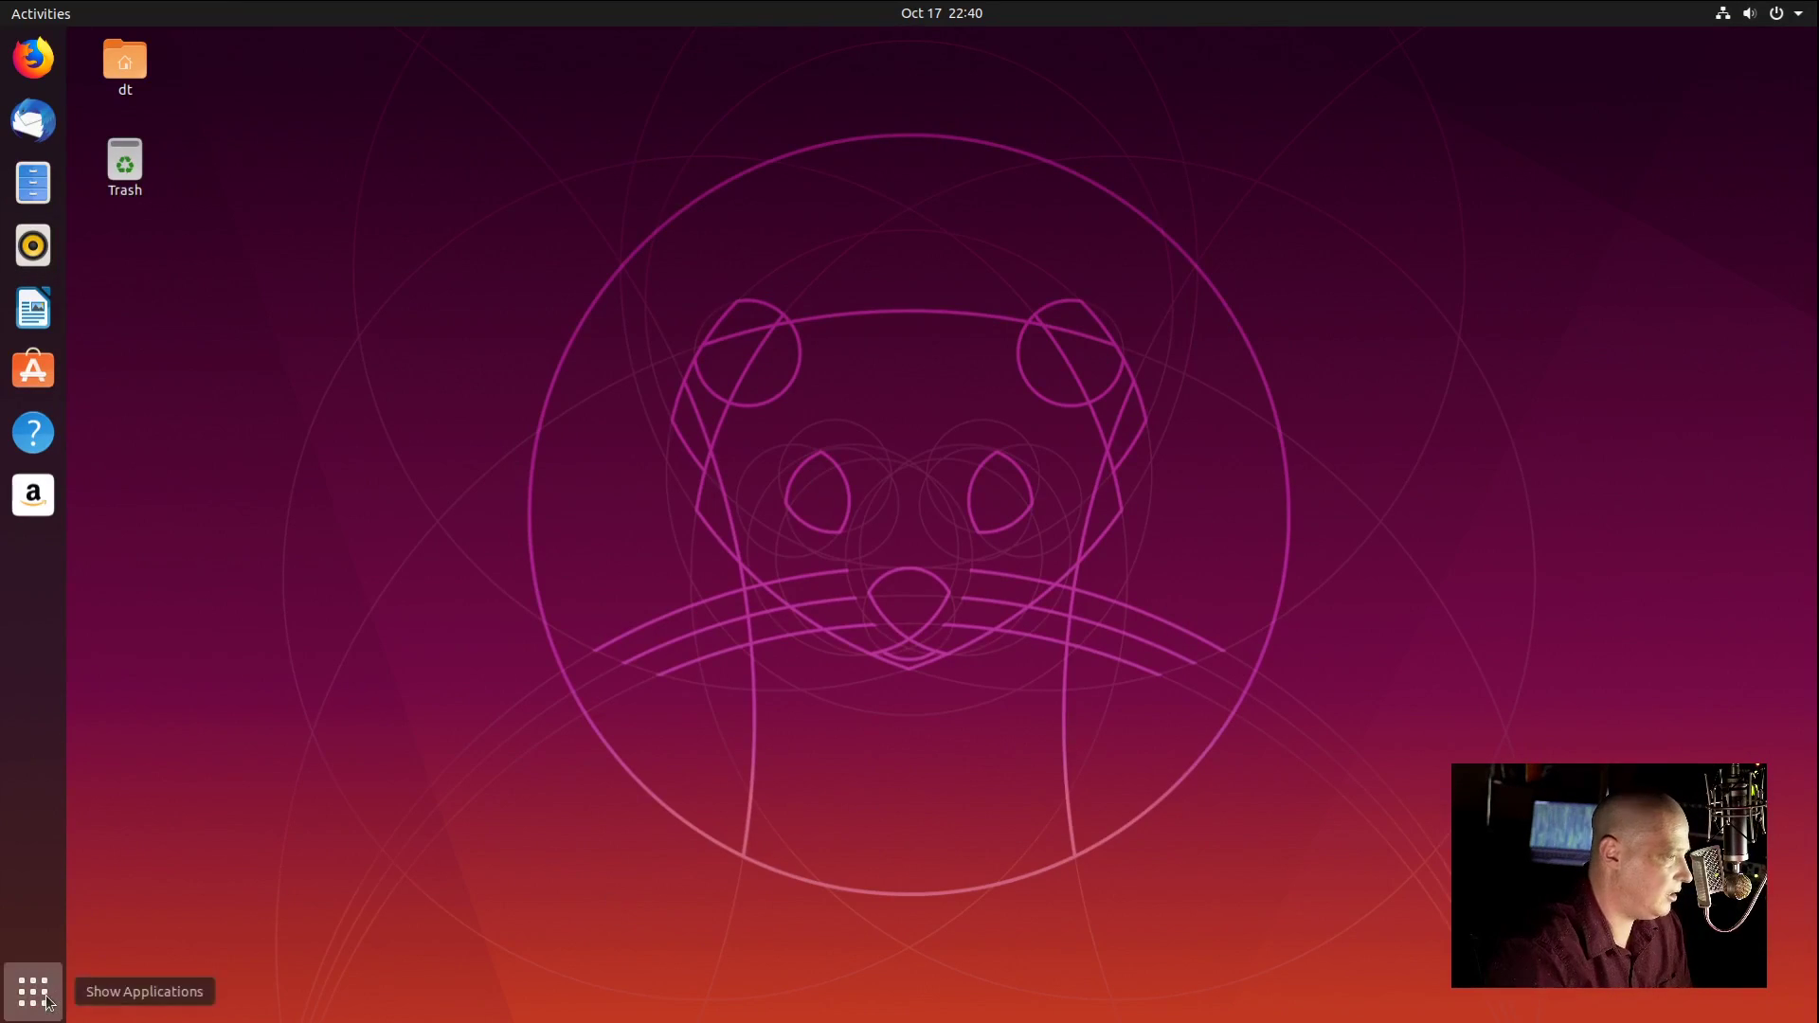
click(47, 1000)
Step: Open Text Editor, confirm About shows gedit 3.34.0, then close the empty window
scroll(1154, 599, down, 1)
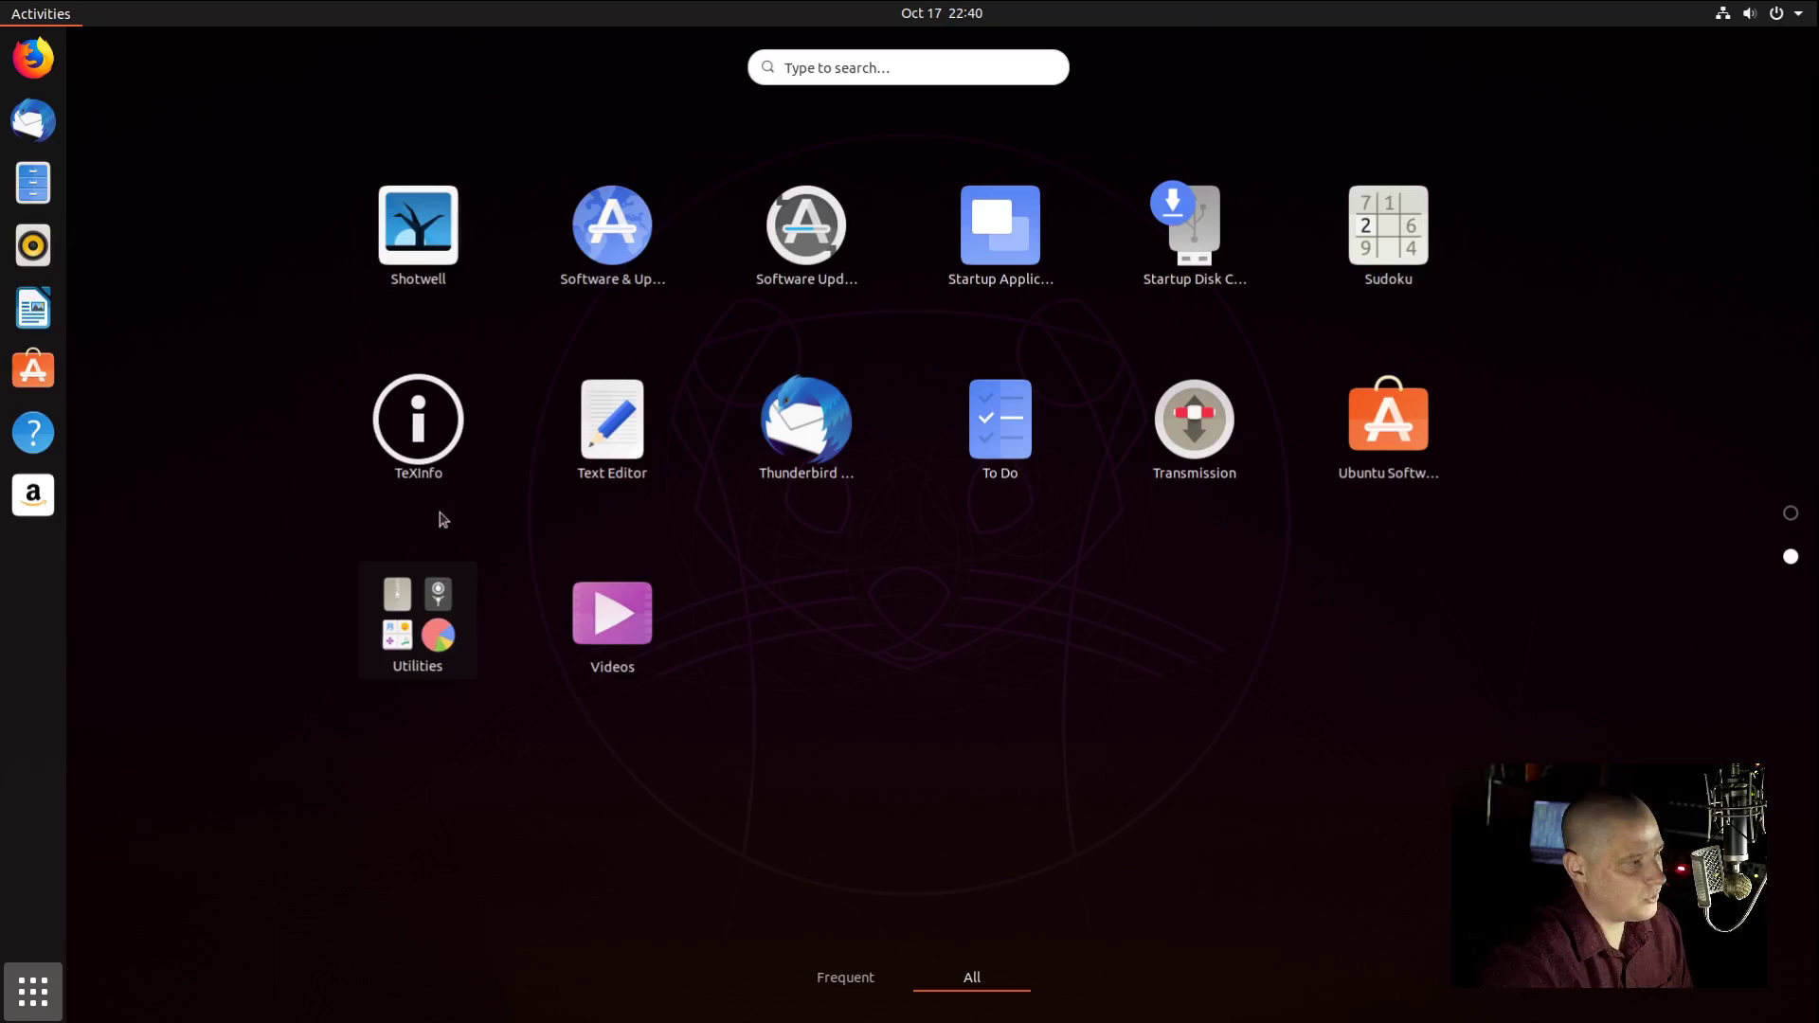
click(607, 472)
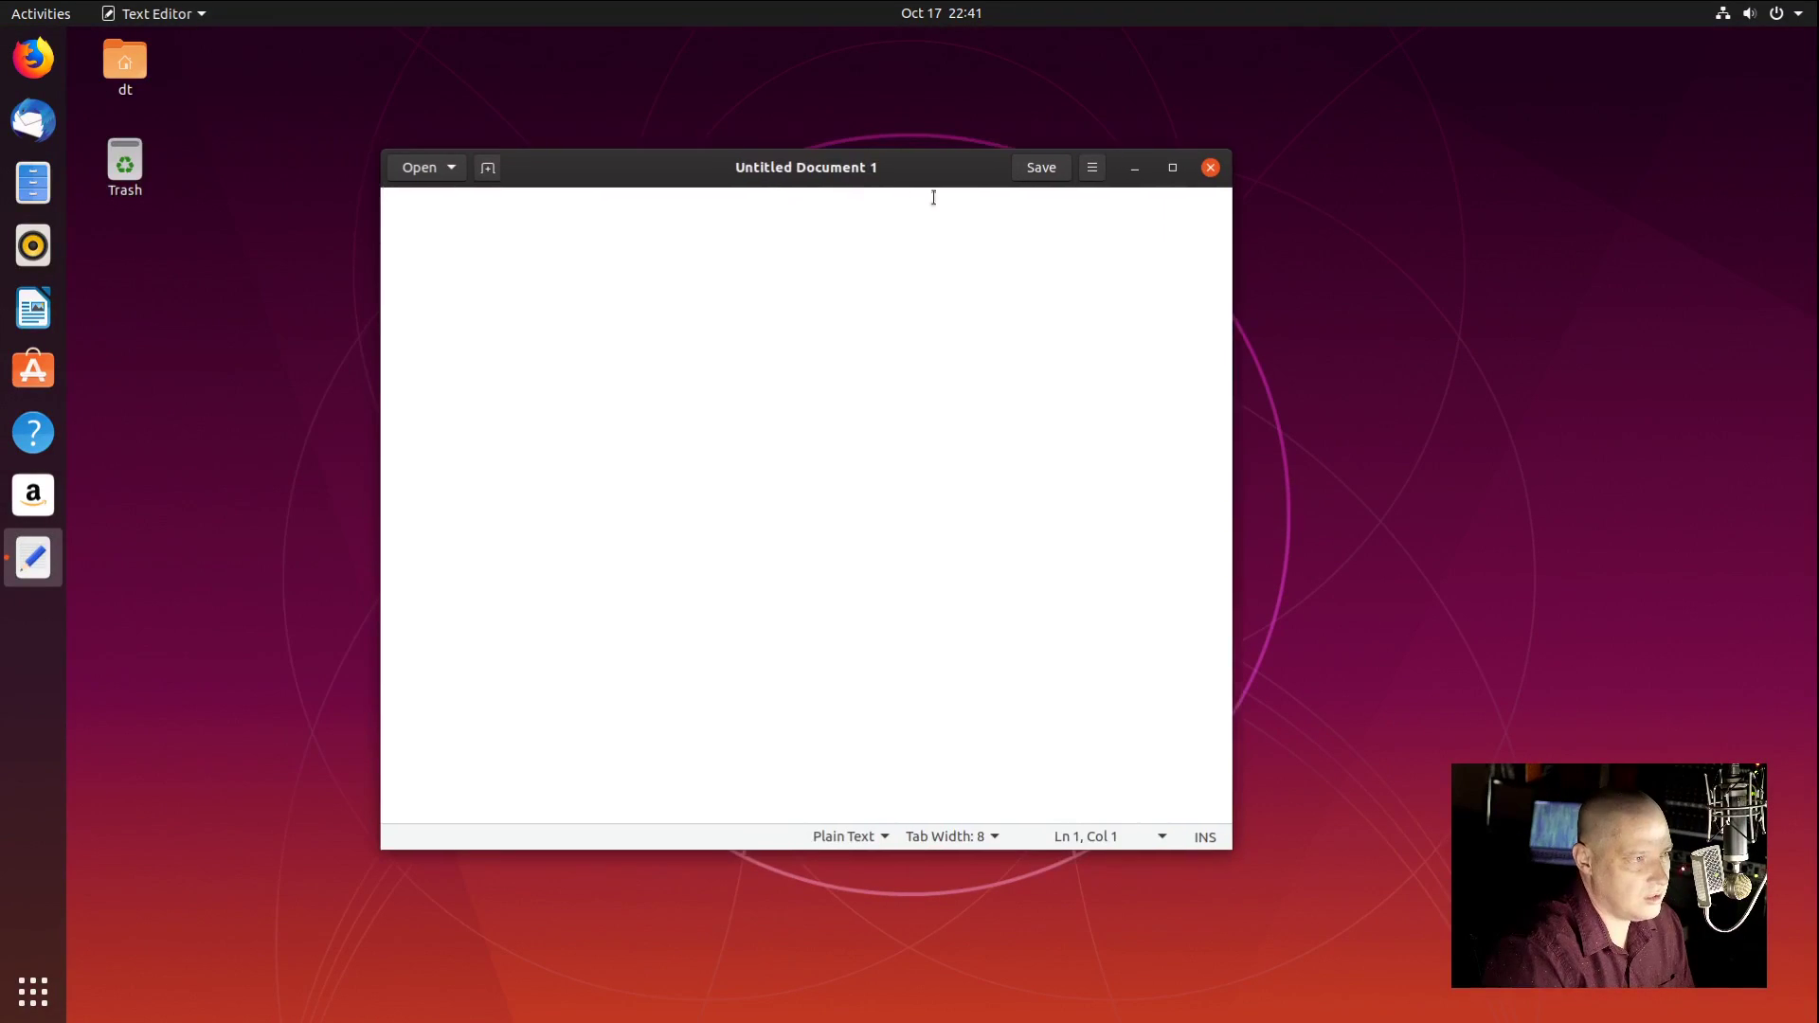
click(1094, 168)
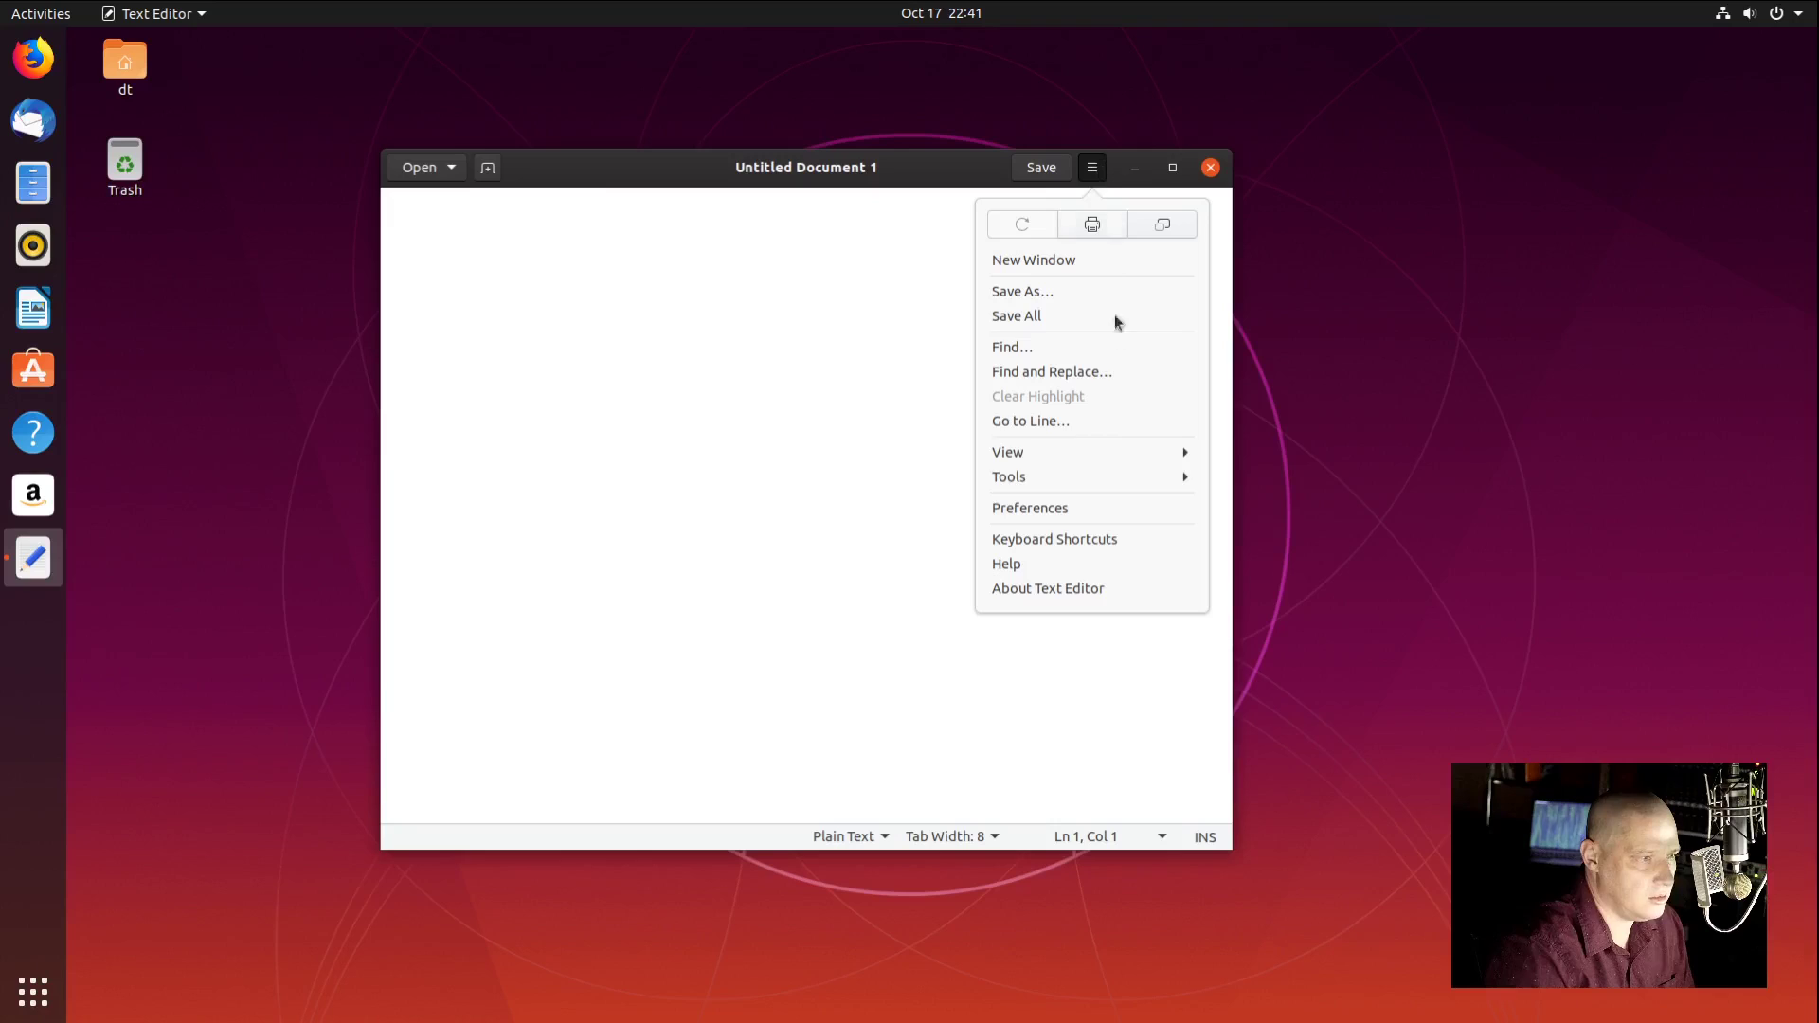
click(1078, 588)
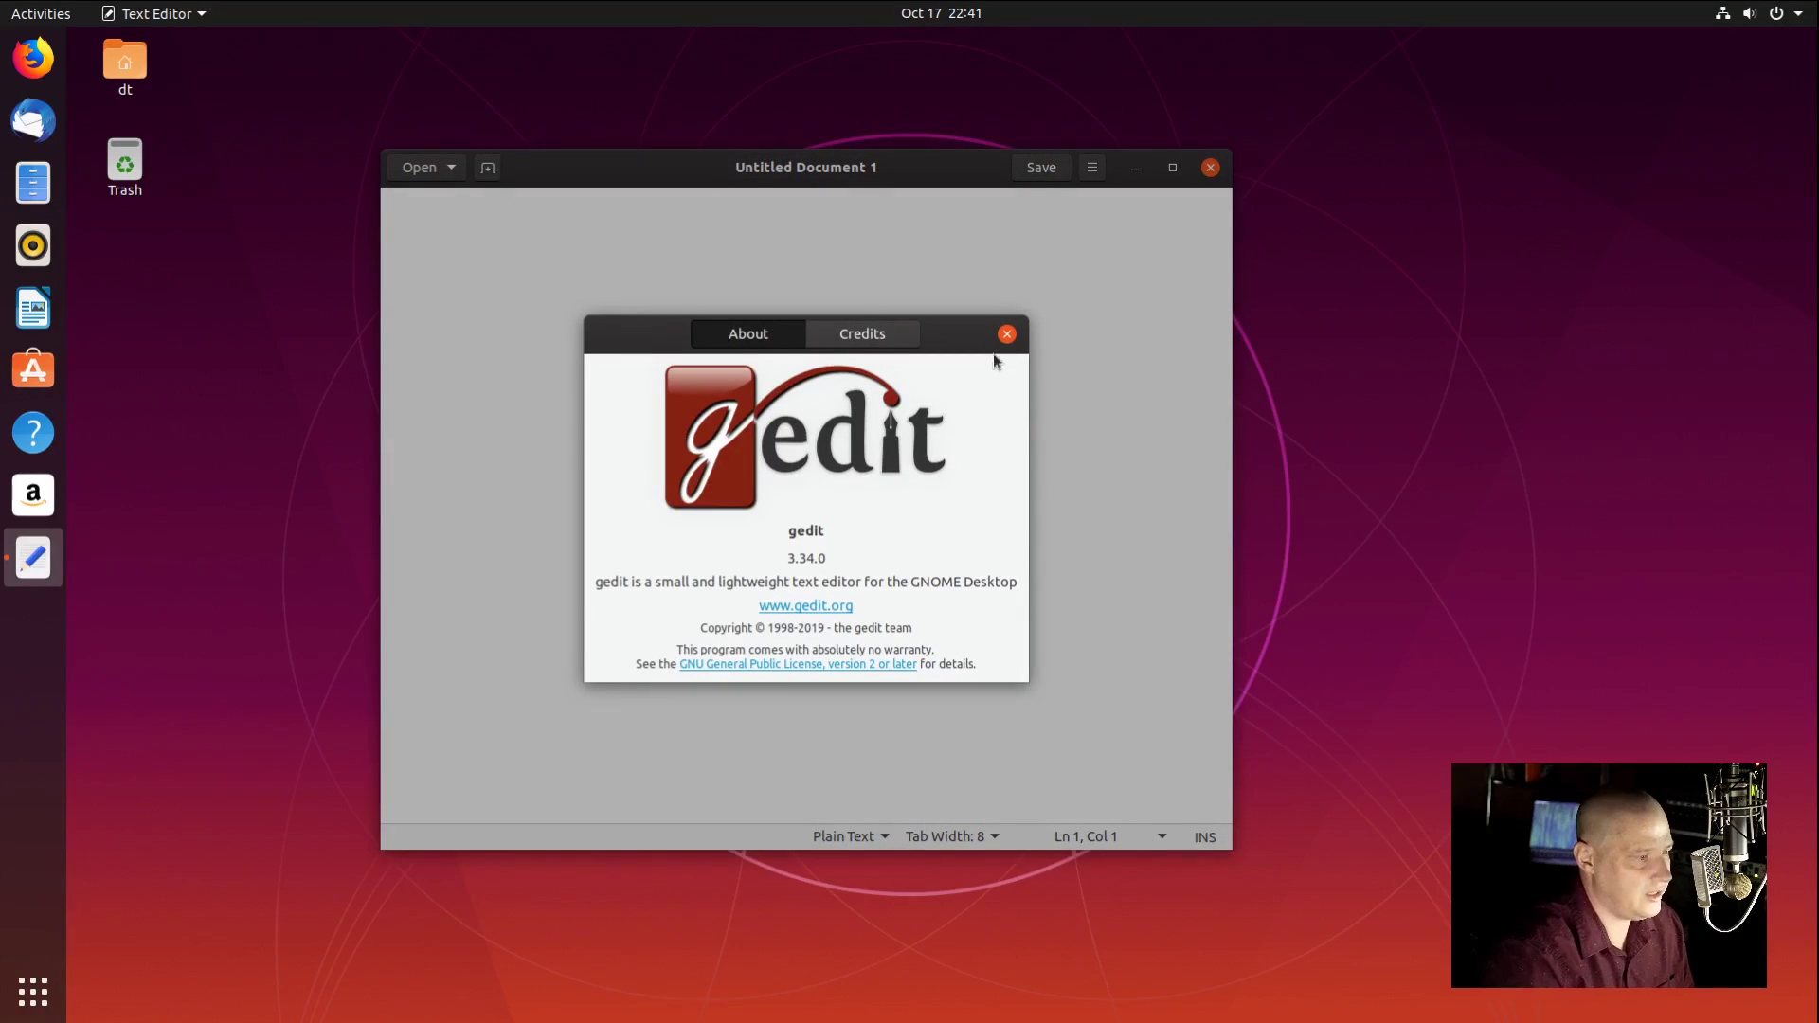
click(1007, 334)
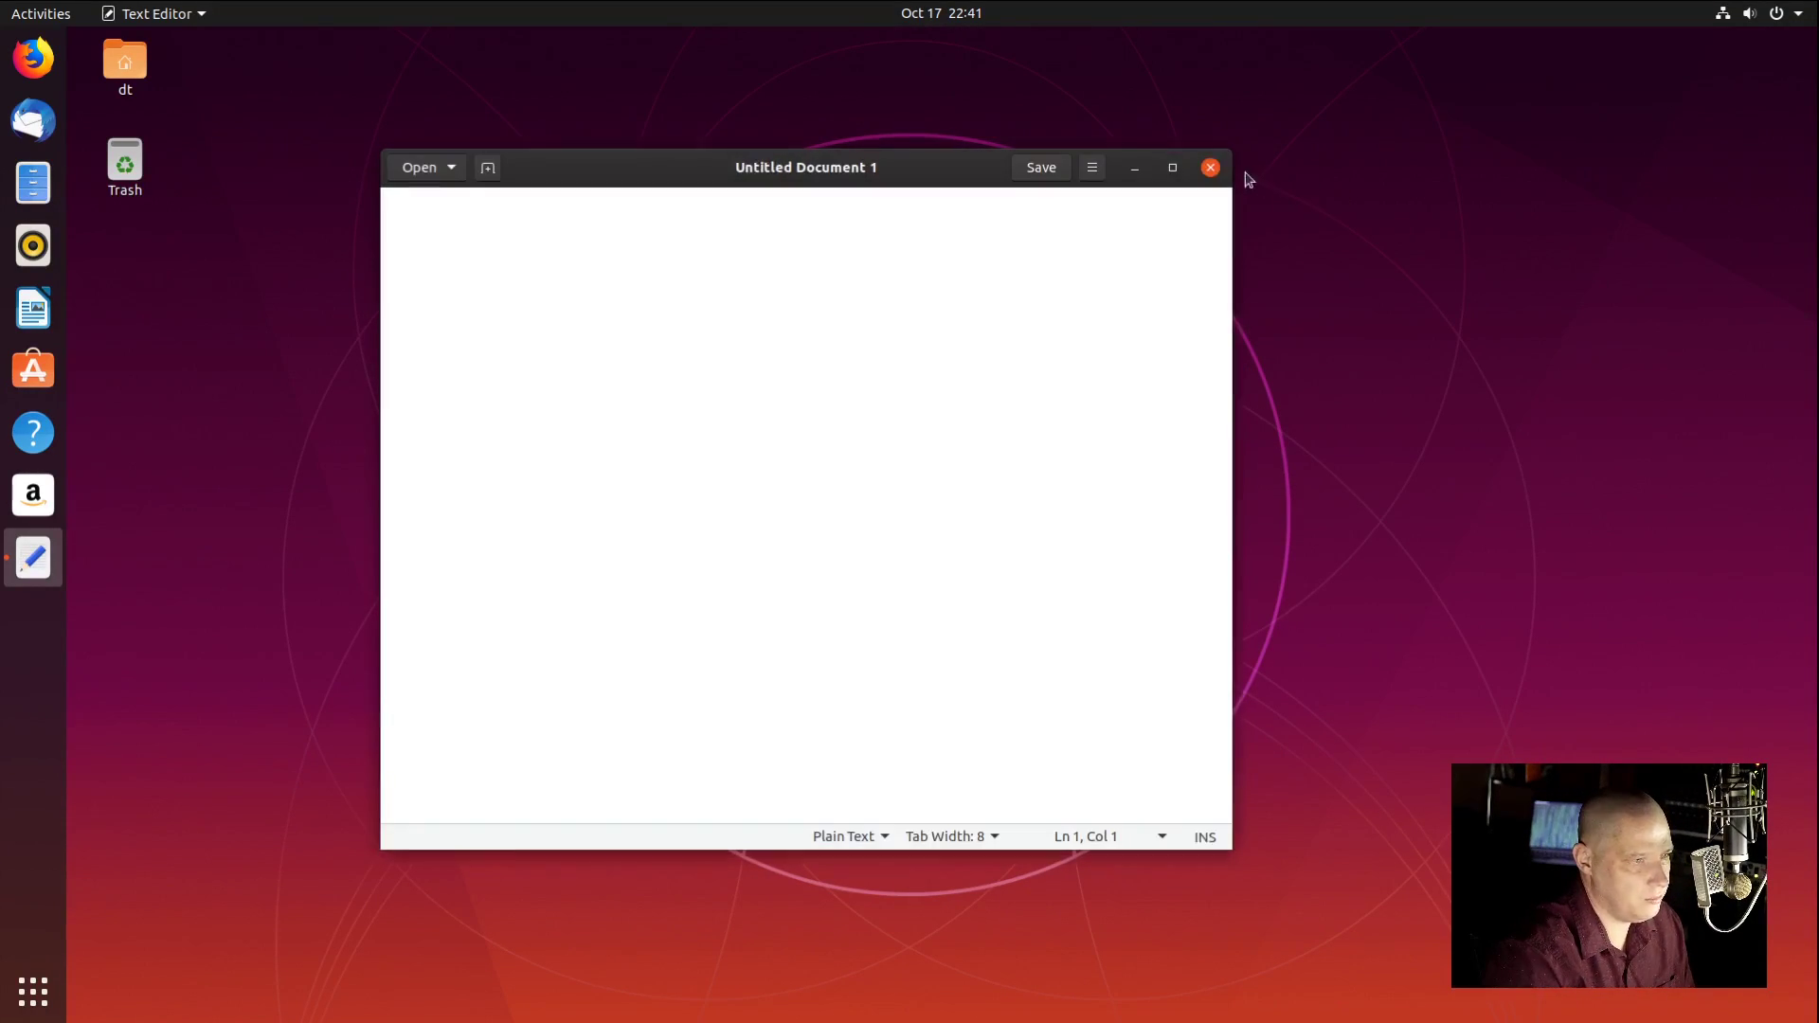
click(1210, 168)
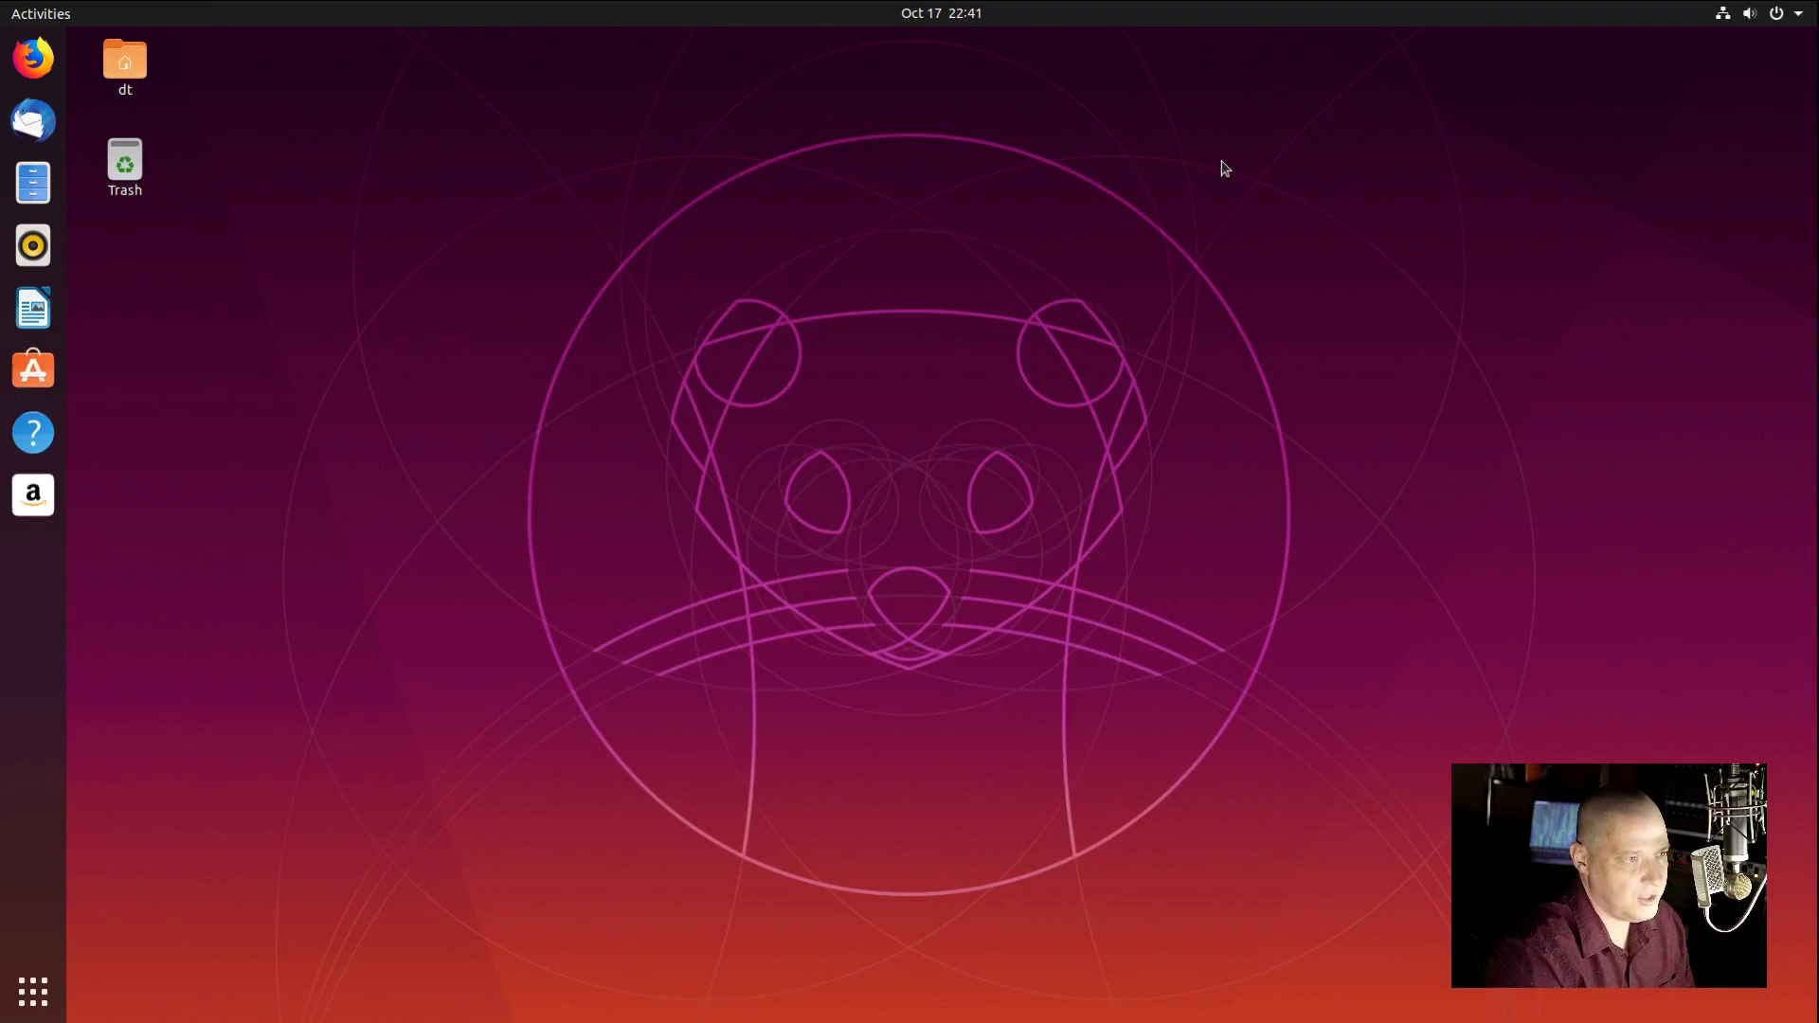
Step: Launch Transmission from page 2 of the app grid, cancel its agreement, and return to page 2
click(47, 1002)
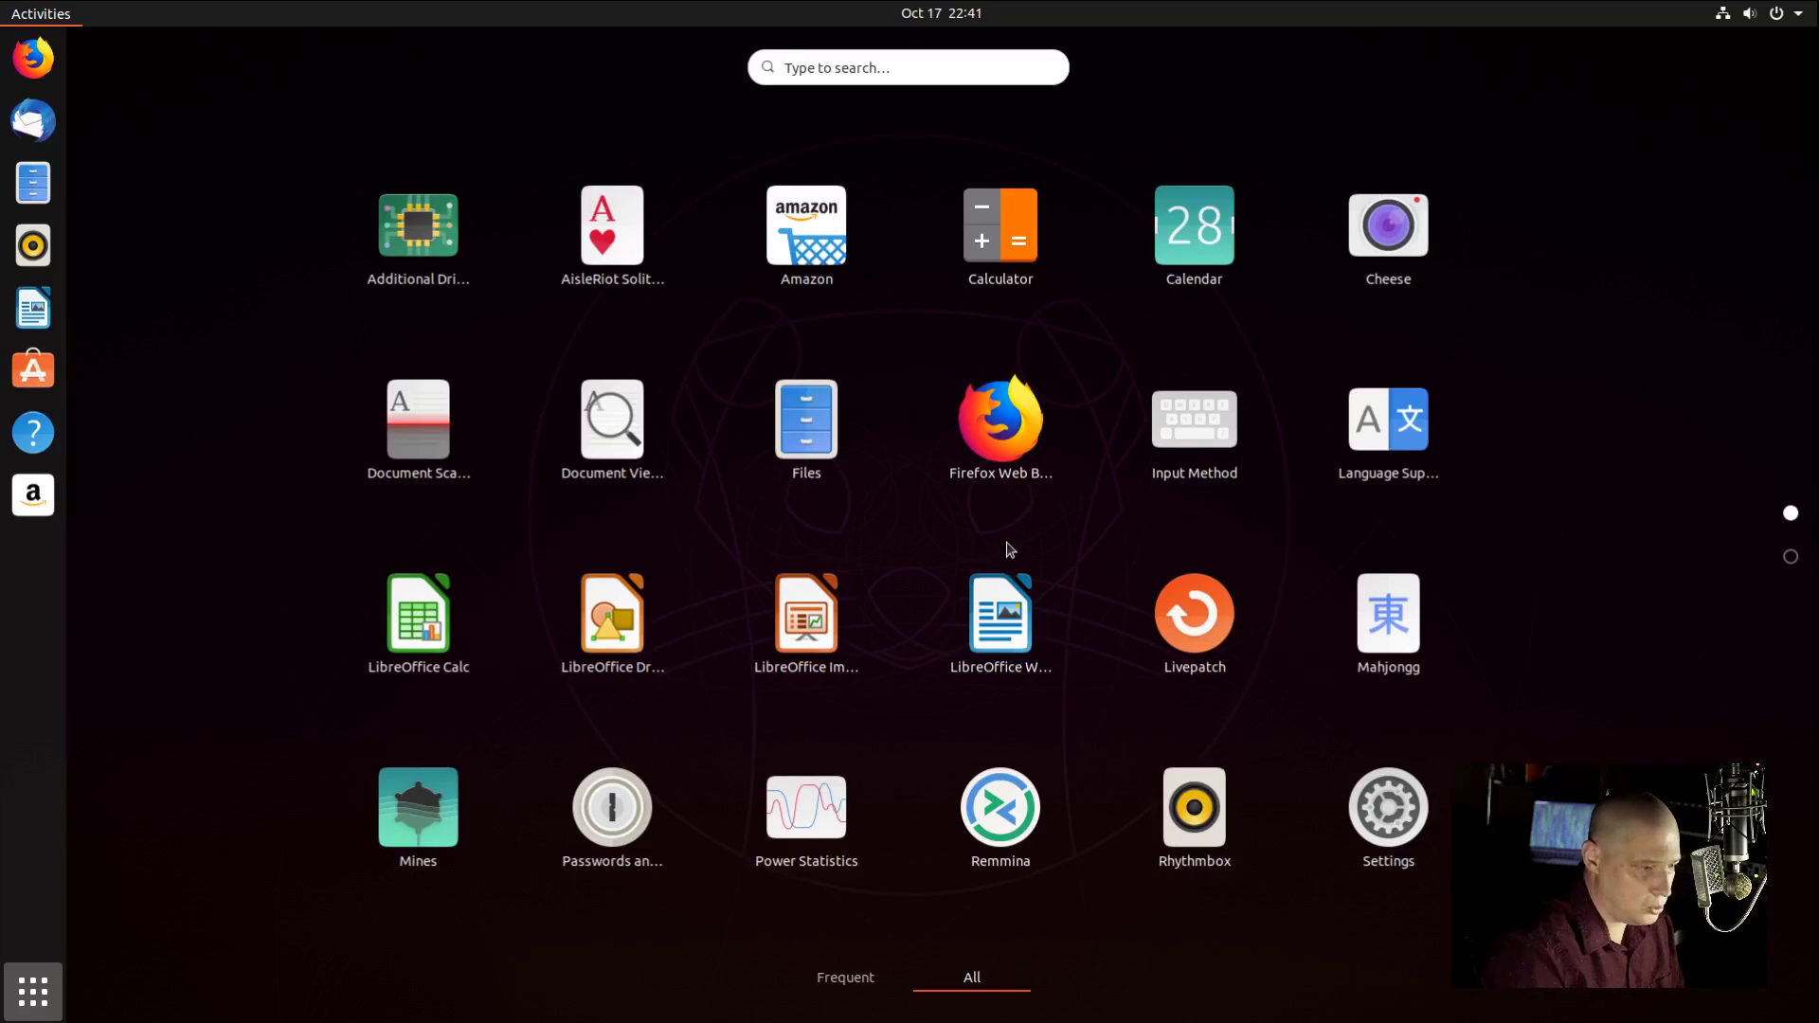
scroll(1010, 550, down, 1)
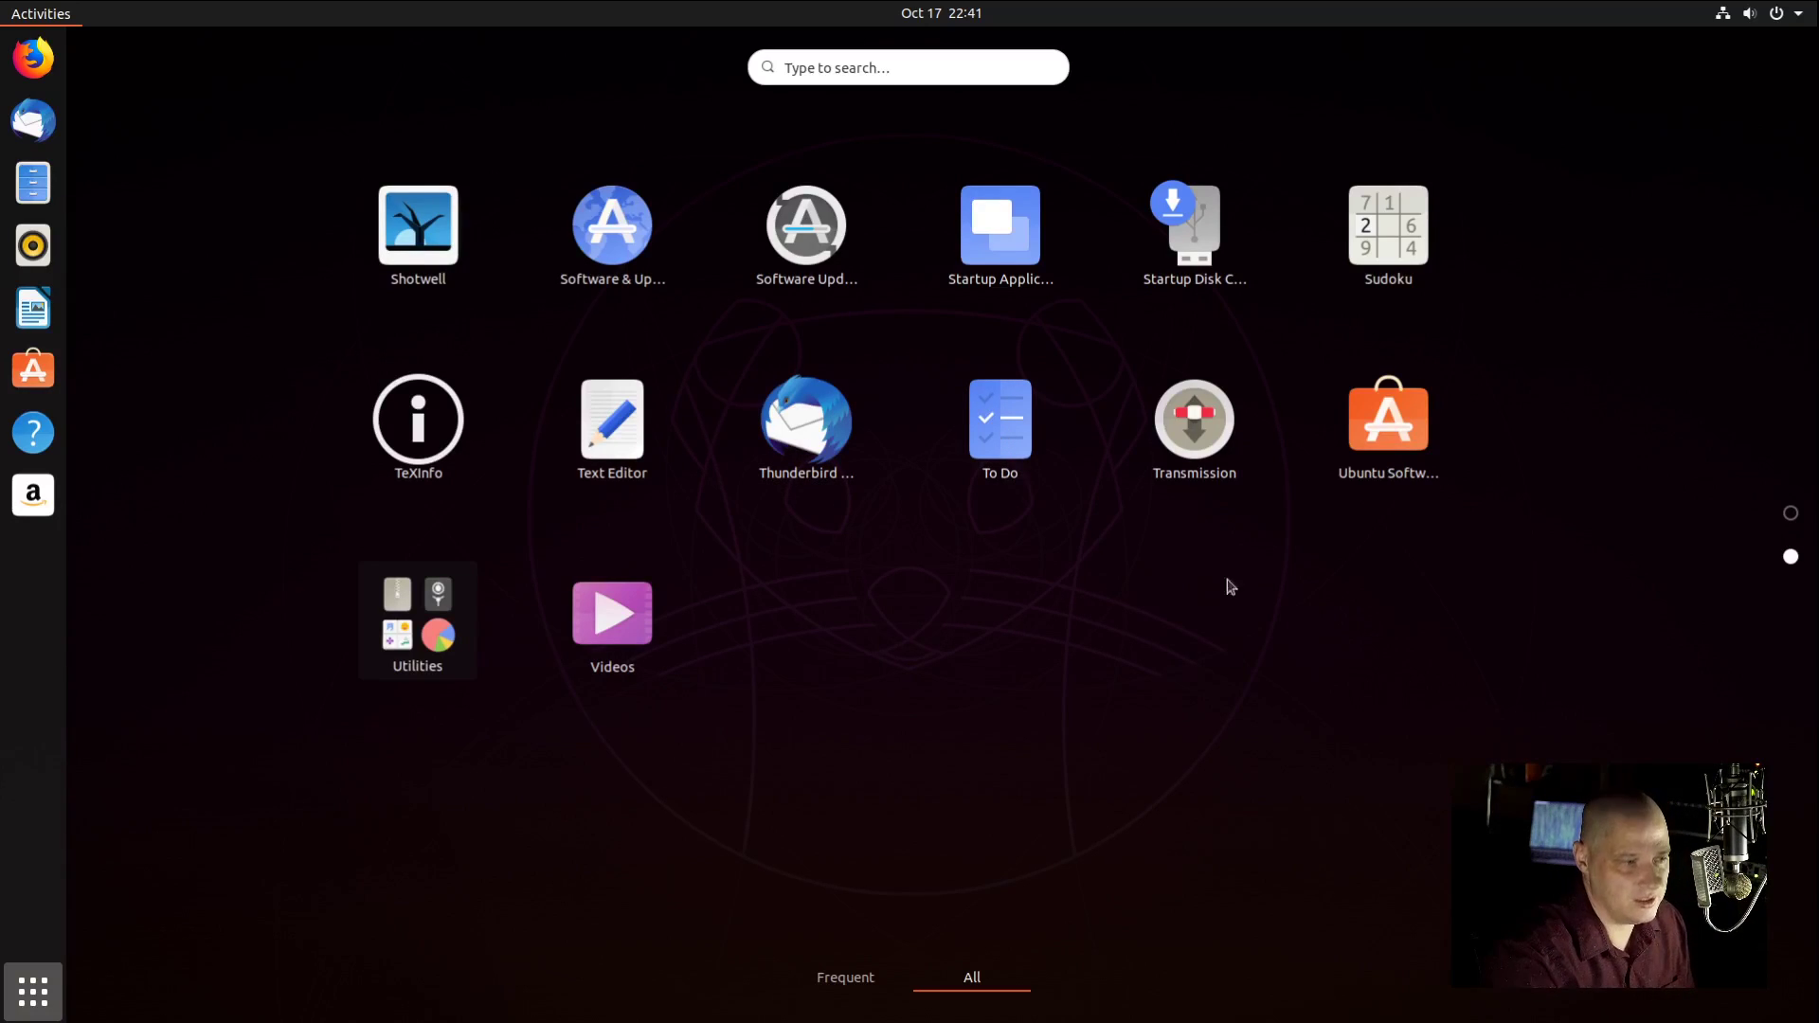
click(1178, 372)
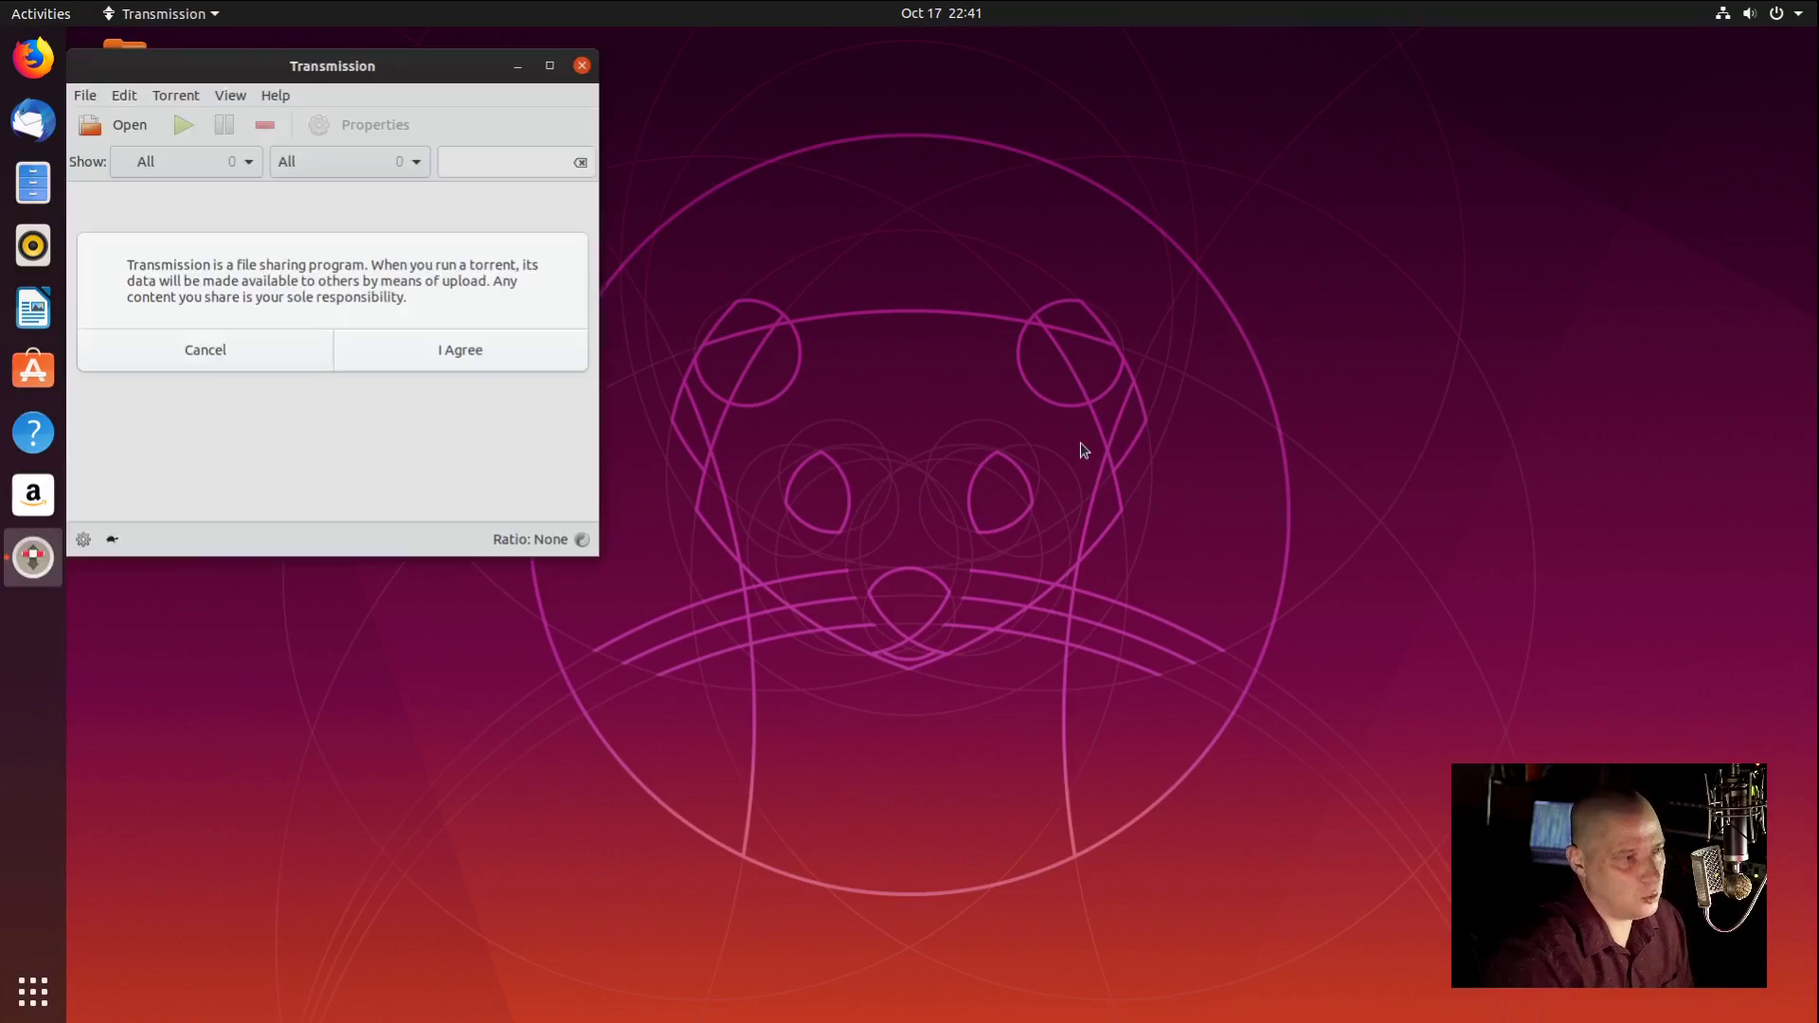
drag(384, 55, 970, 203)
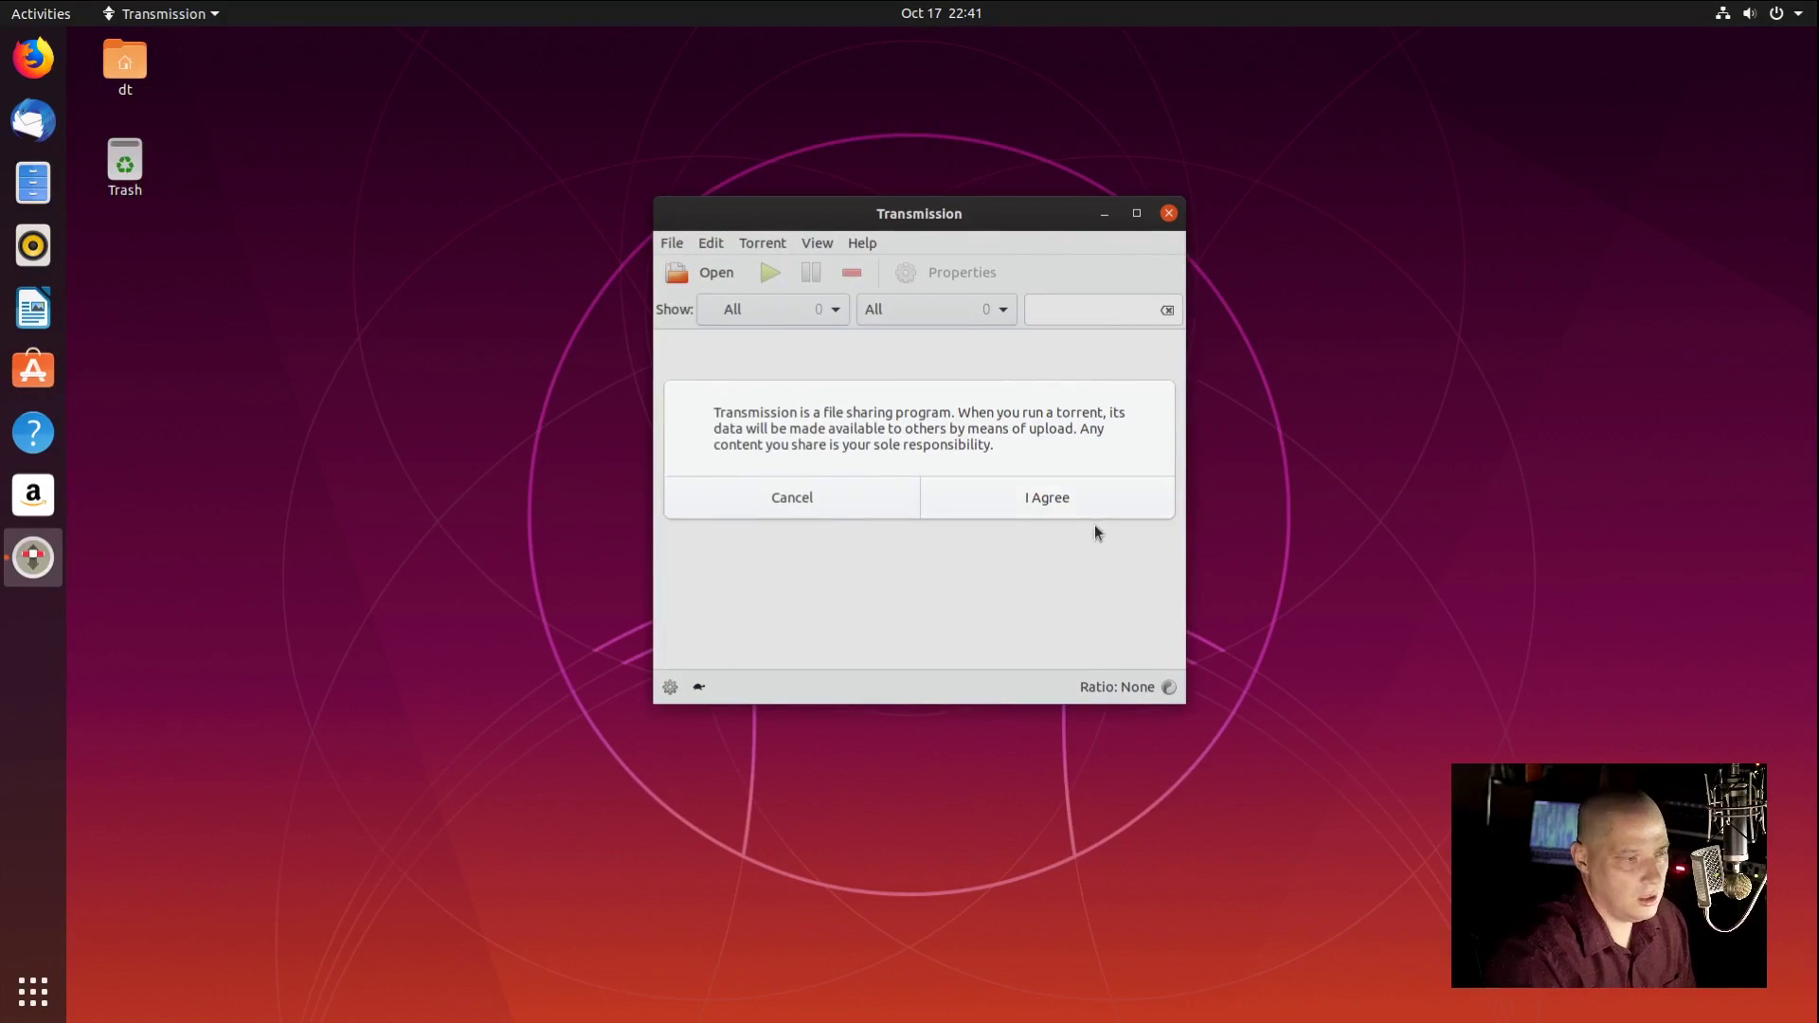
click(716, 507)
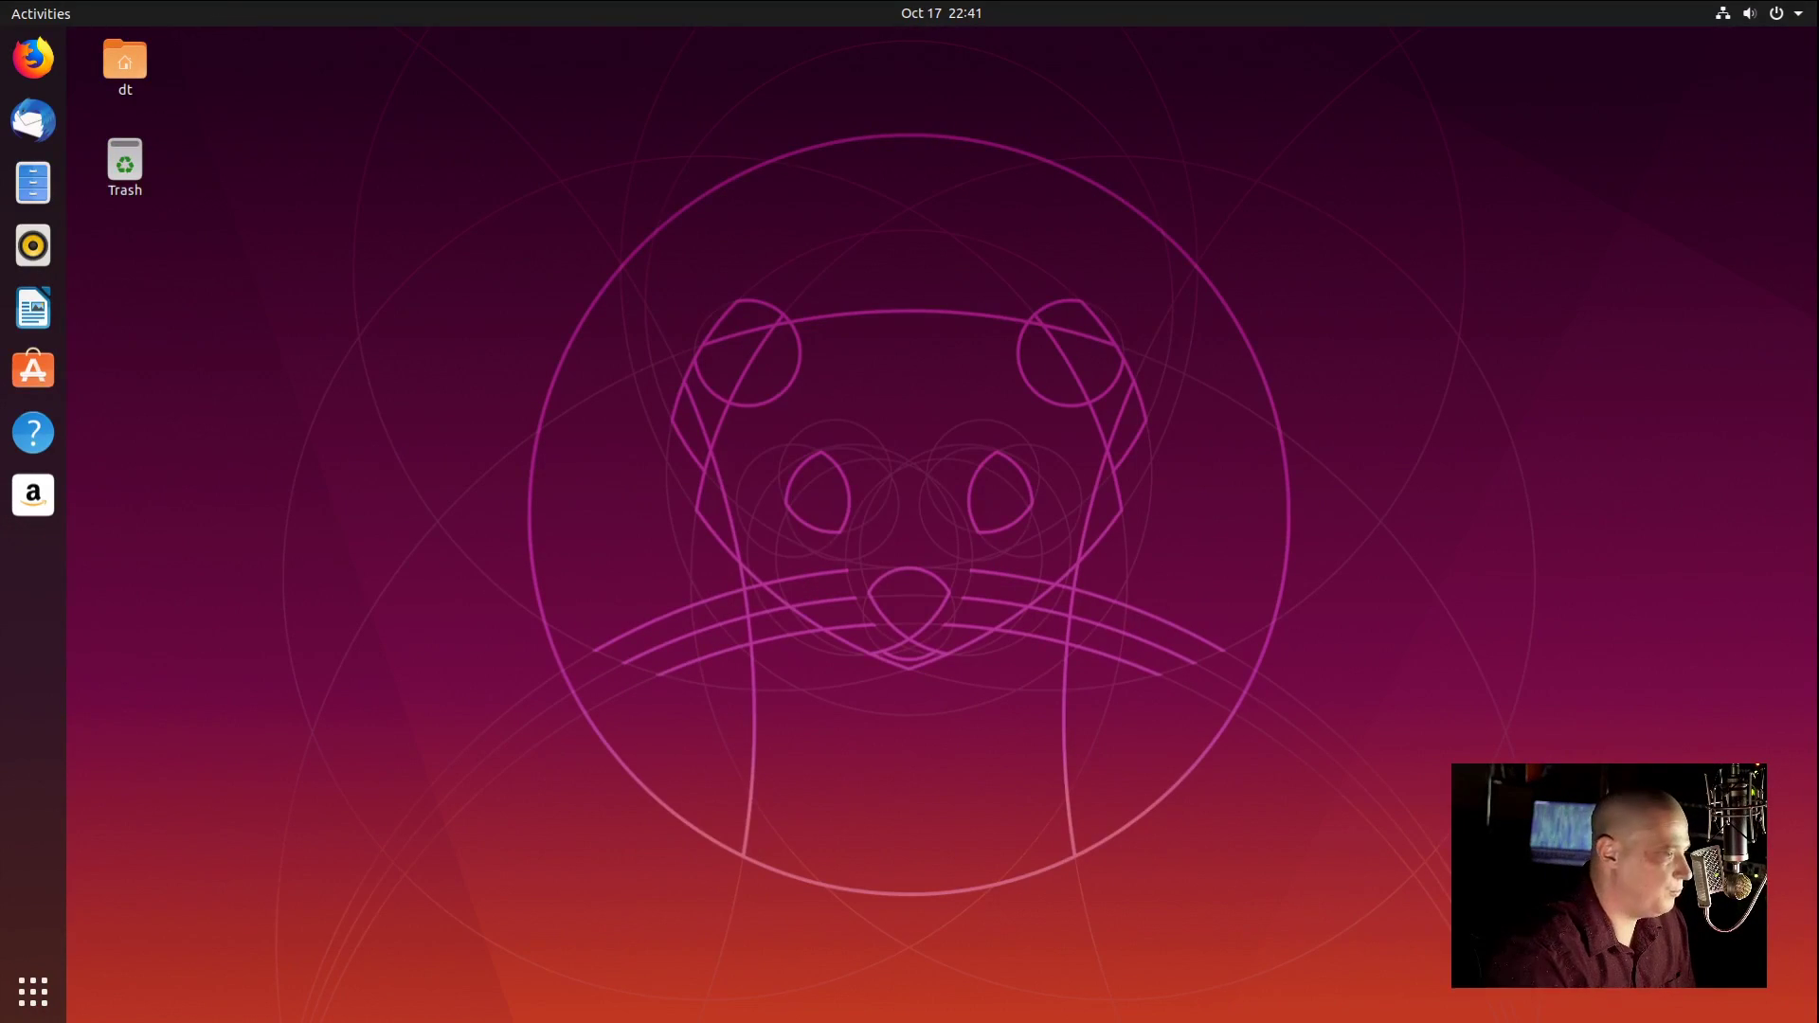
click(33, 990)
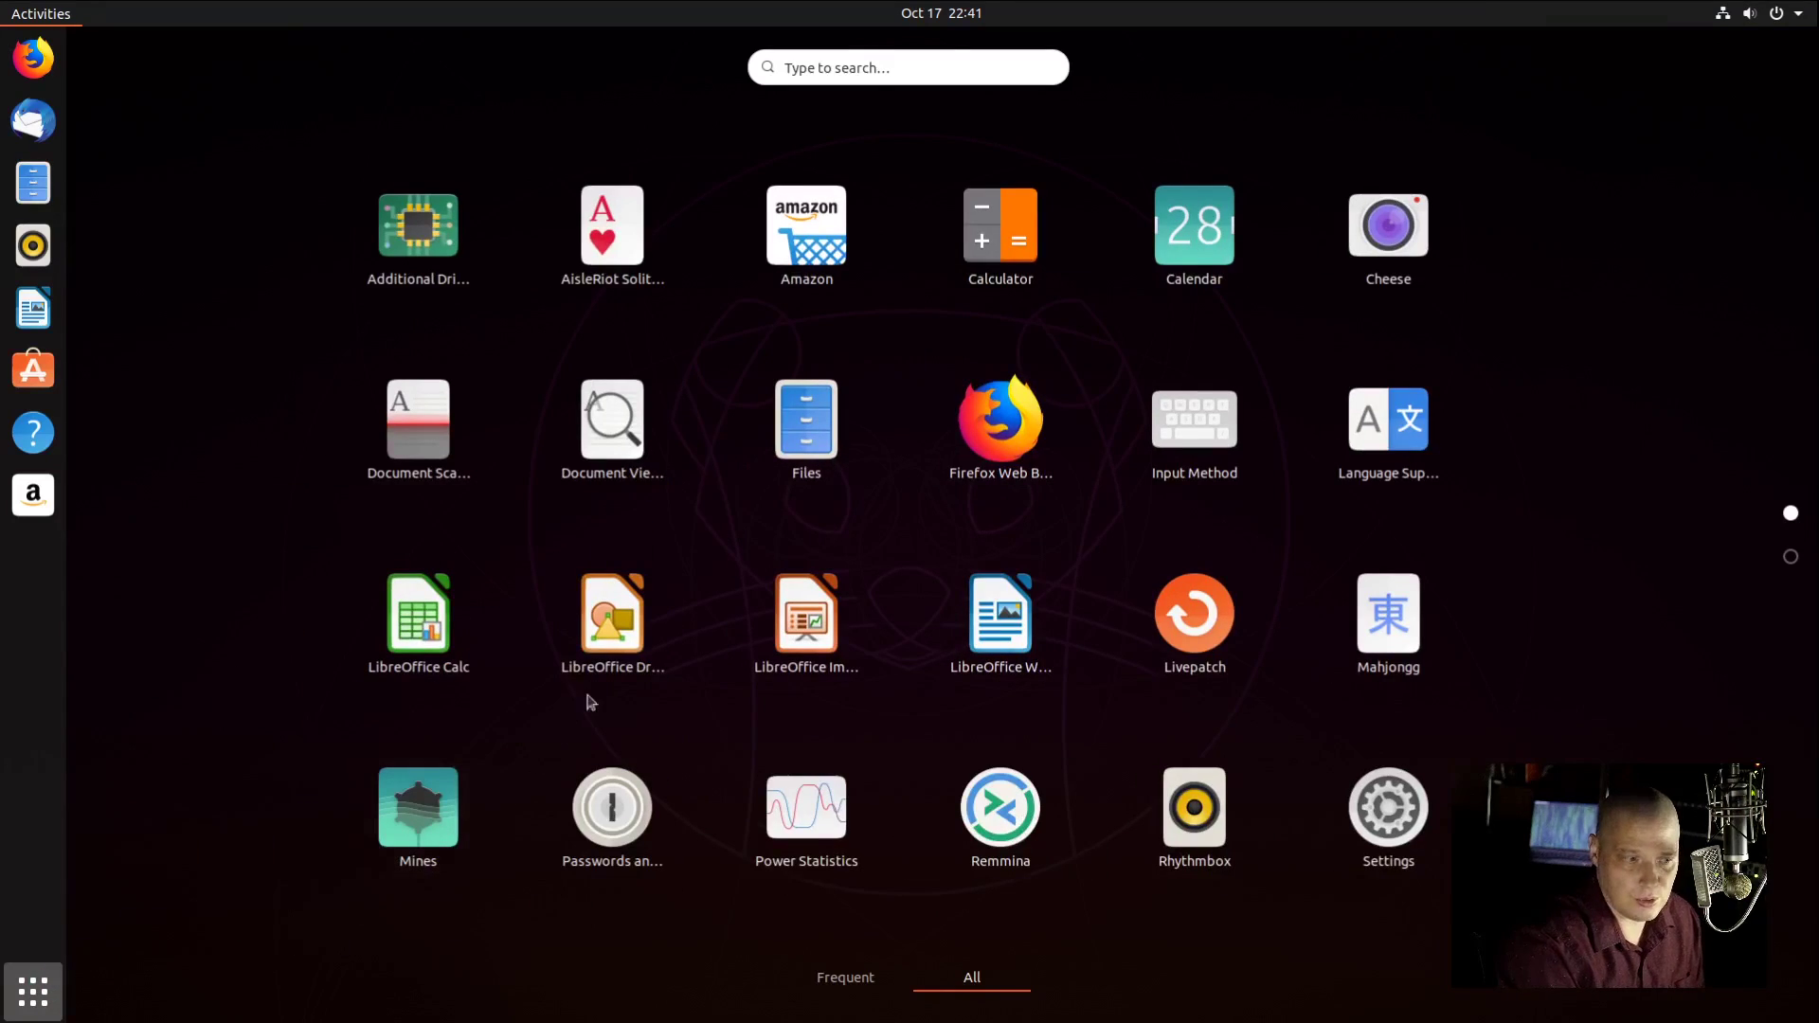
scroll(1088, 458, down, 1)
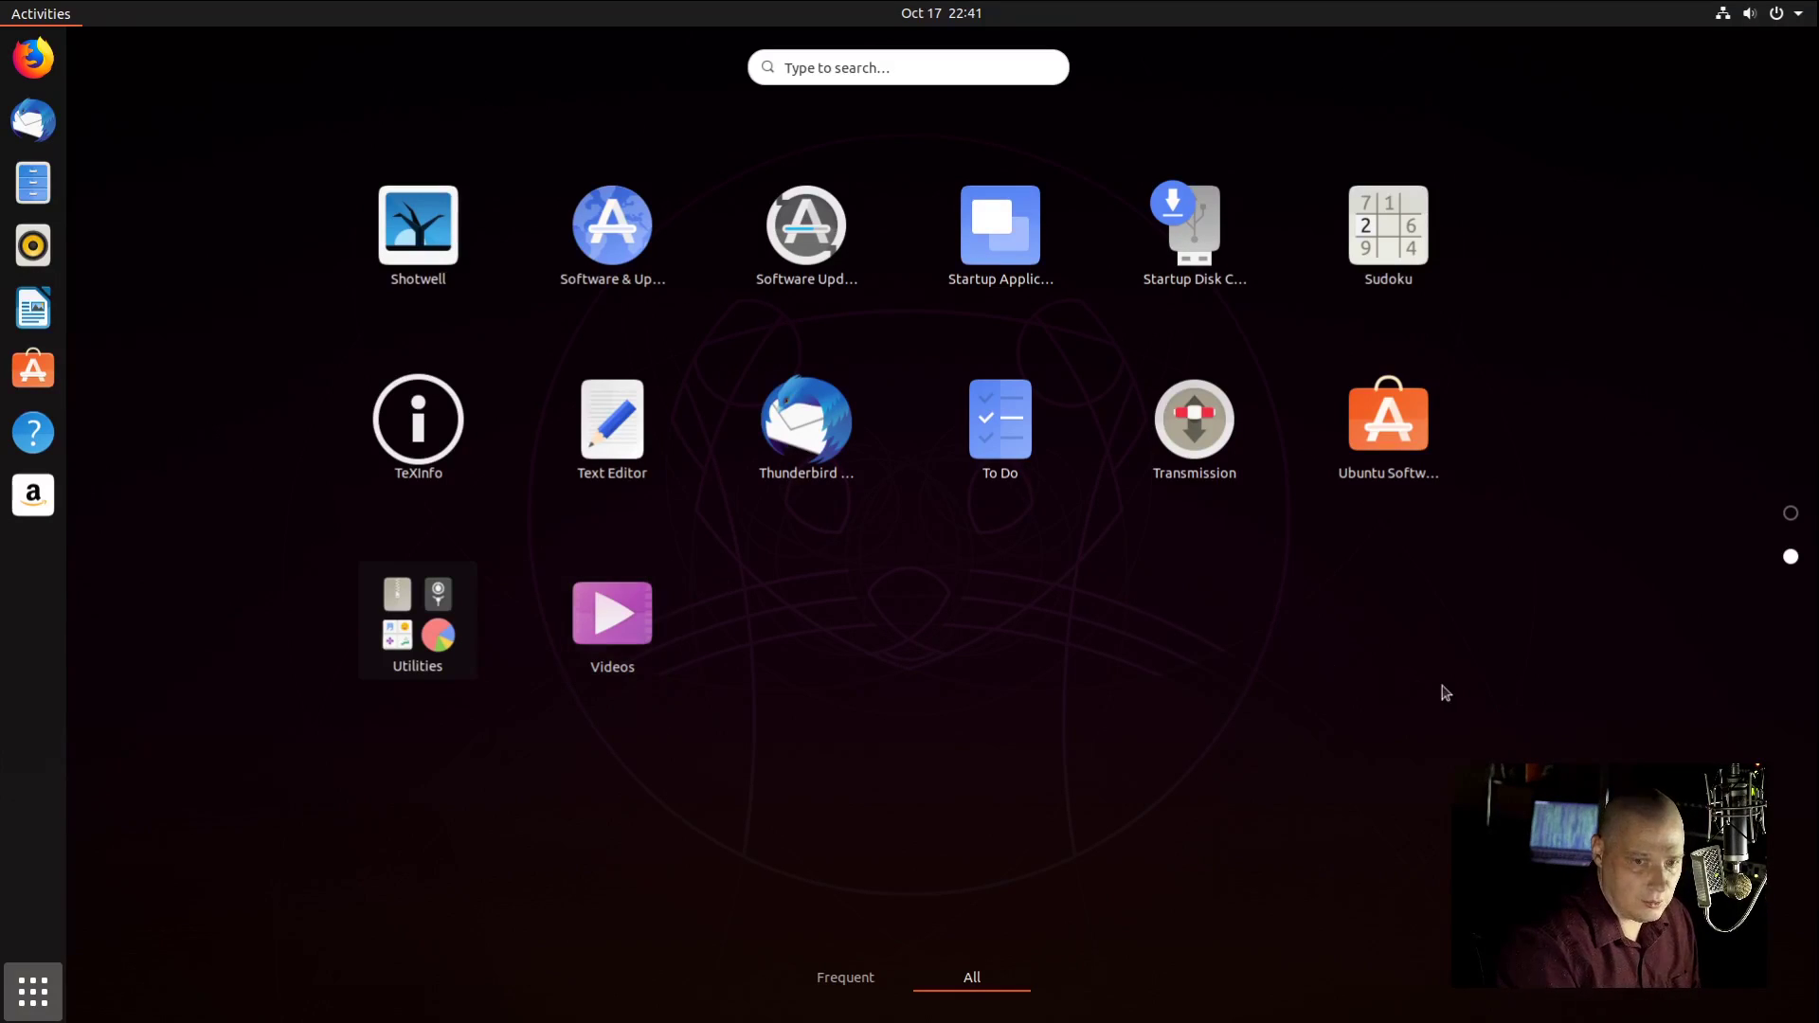
Step: Launch Ubuntu Software and dismiss the account sign-in options without signing in
click(1387, 421)
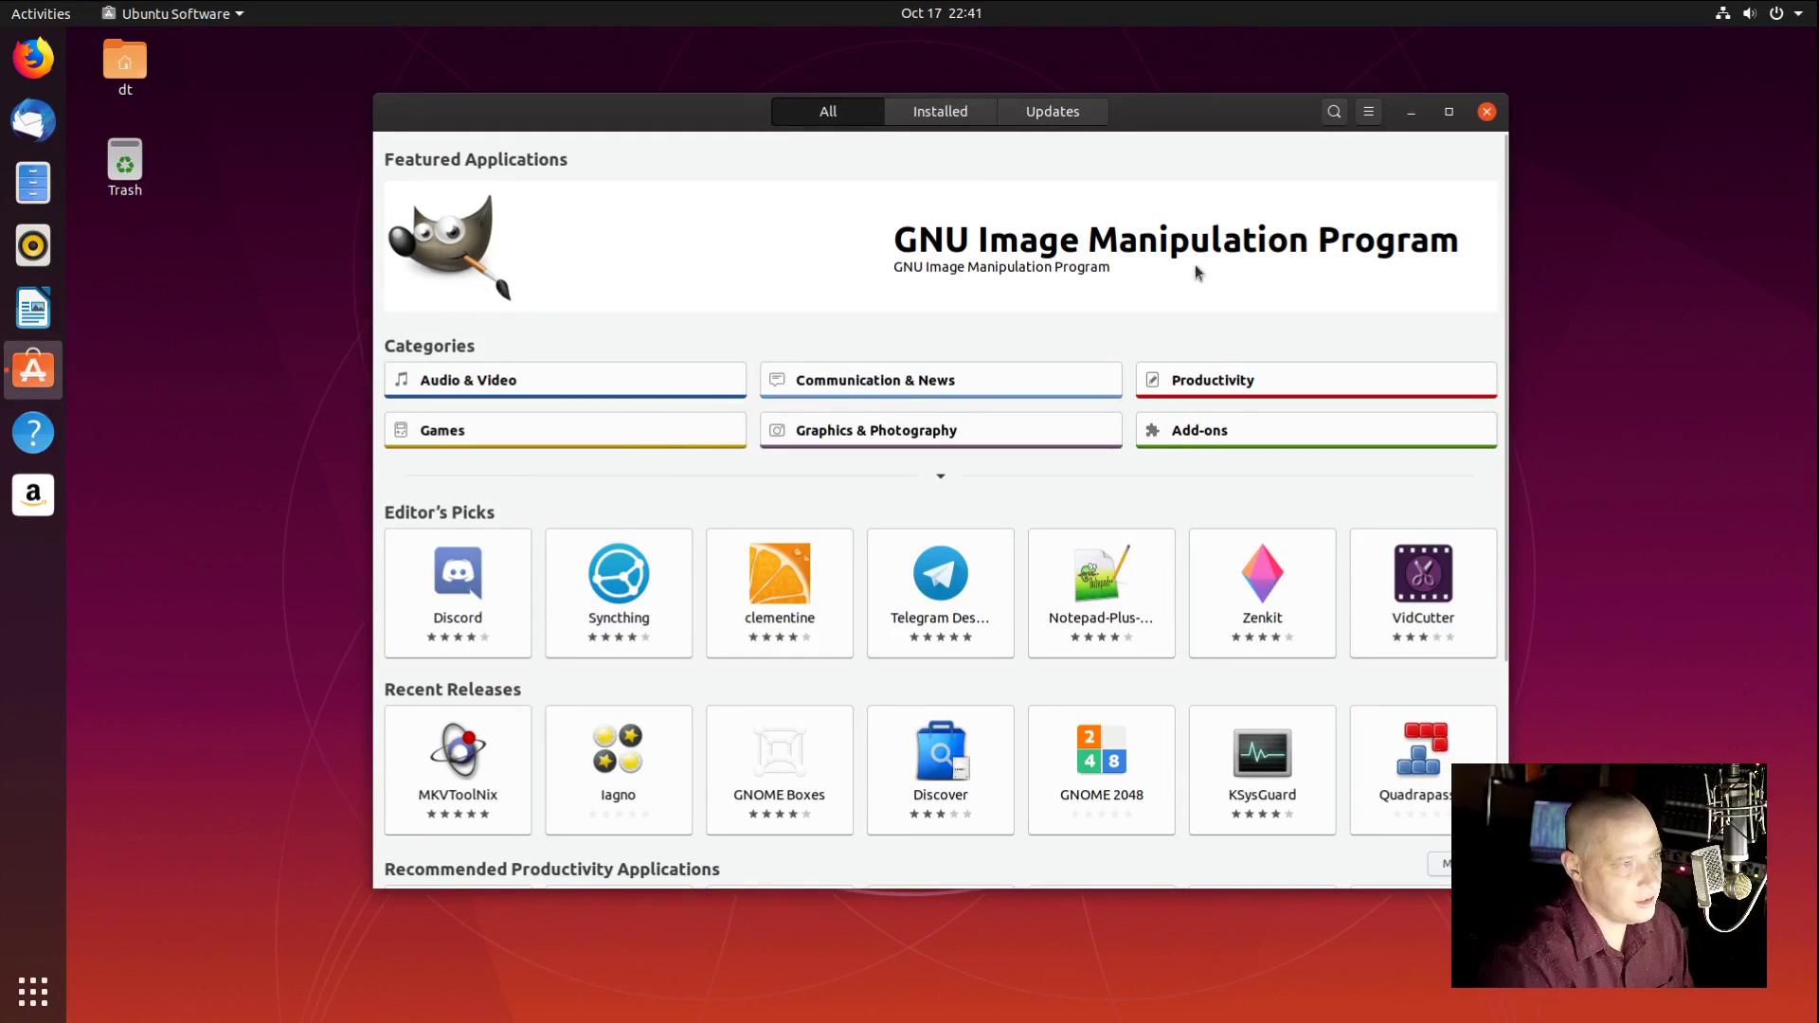
click(1364, 115)
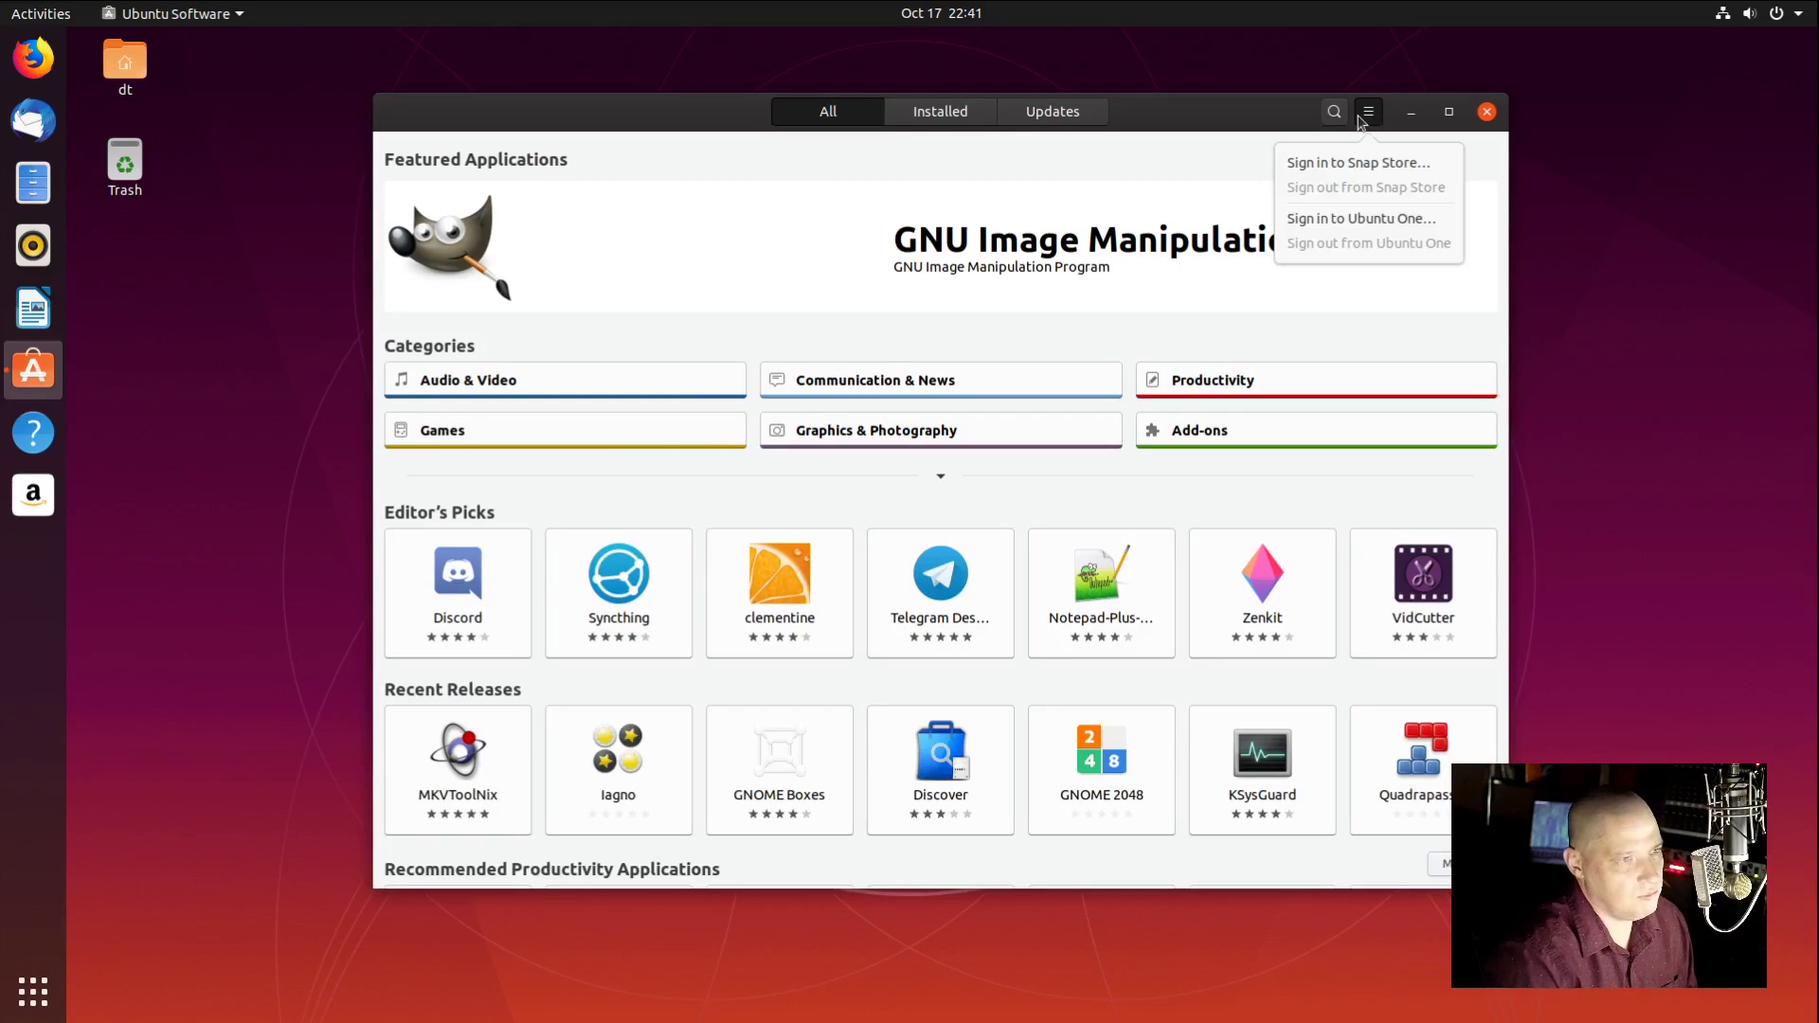
click(1133, 207)
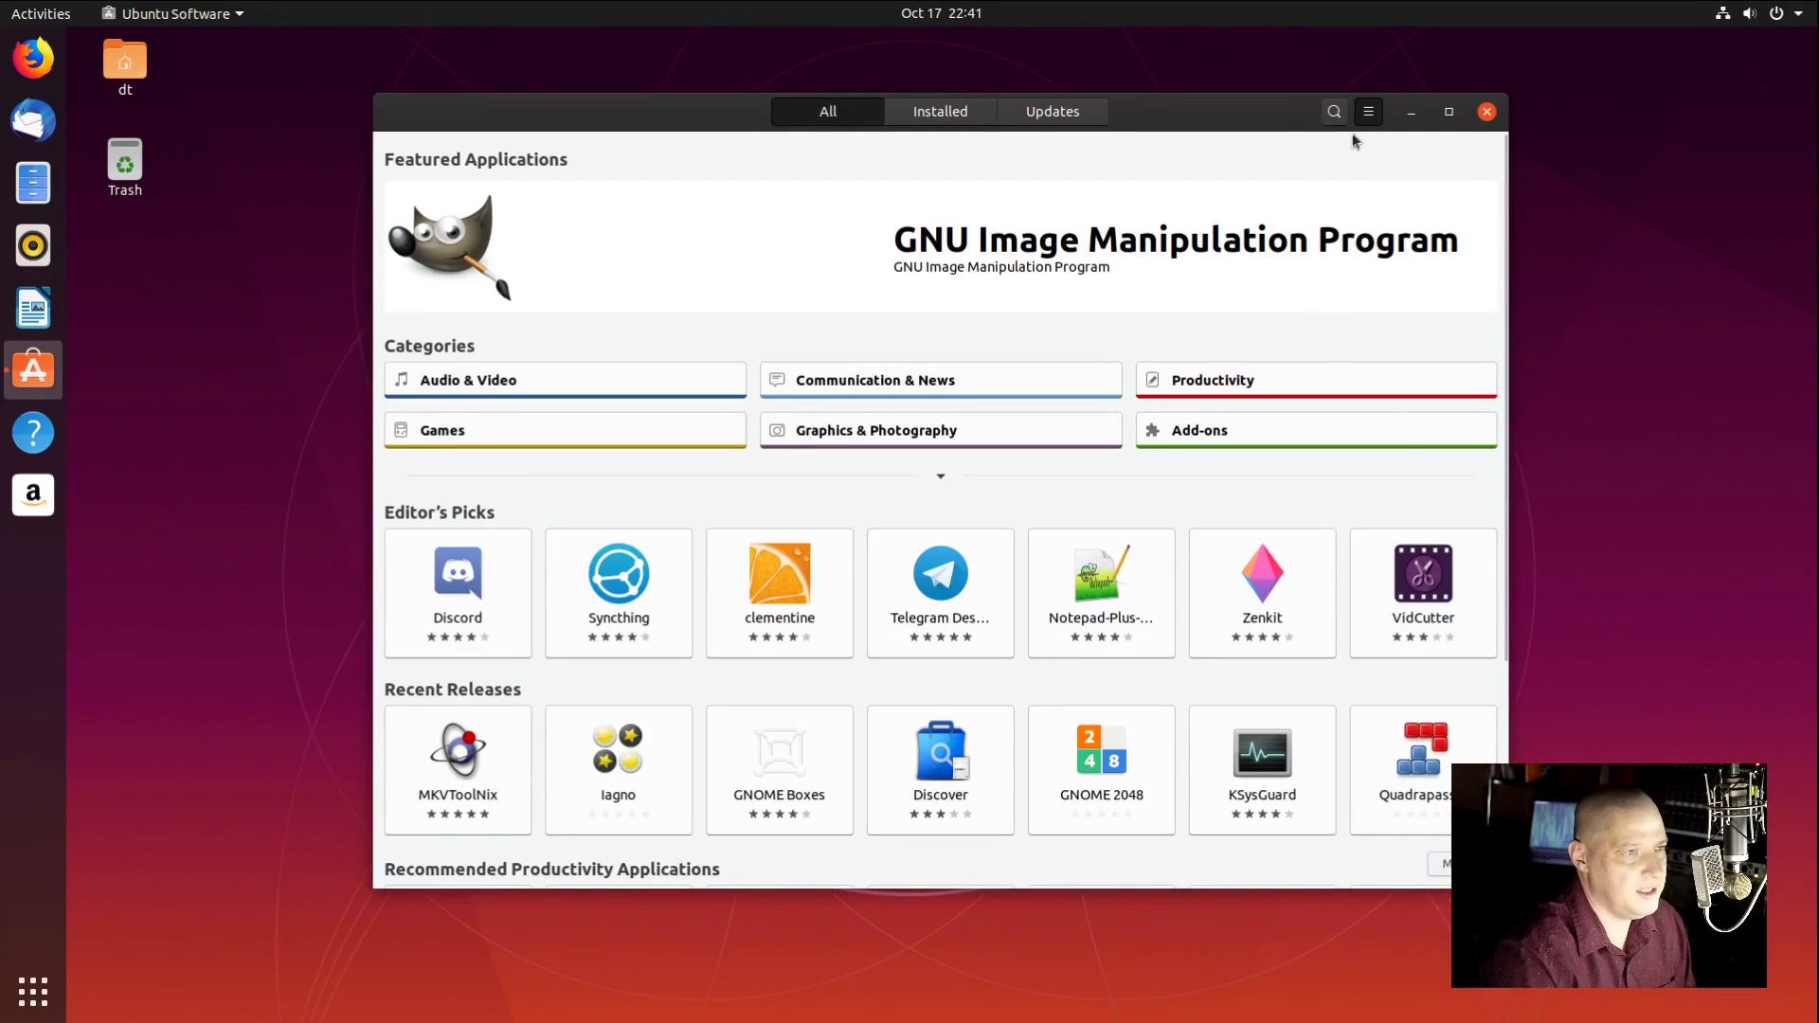
click(1371, 114)
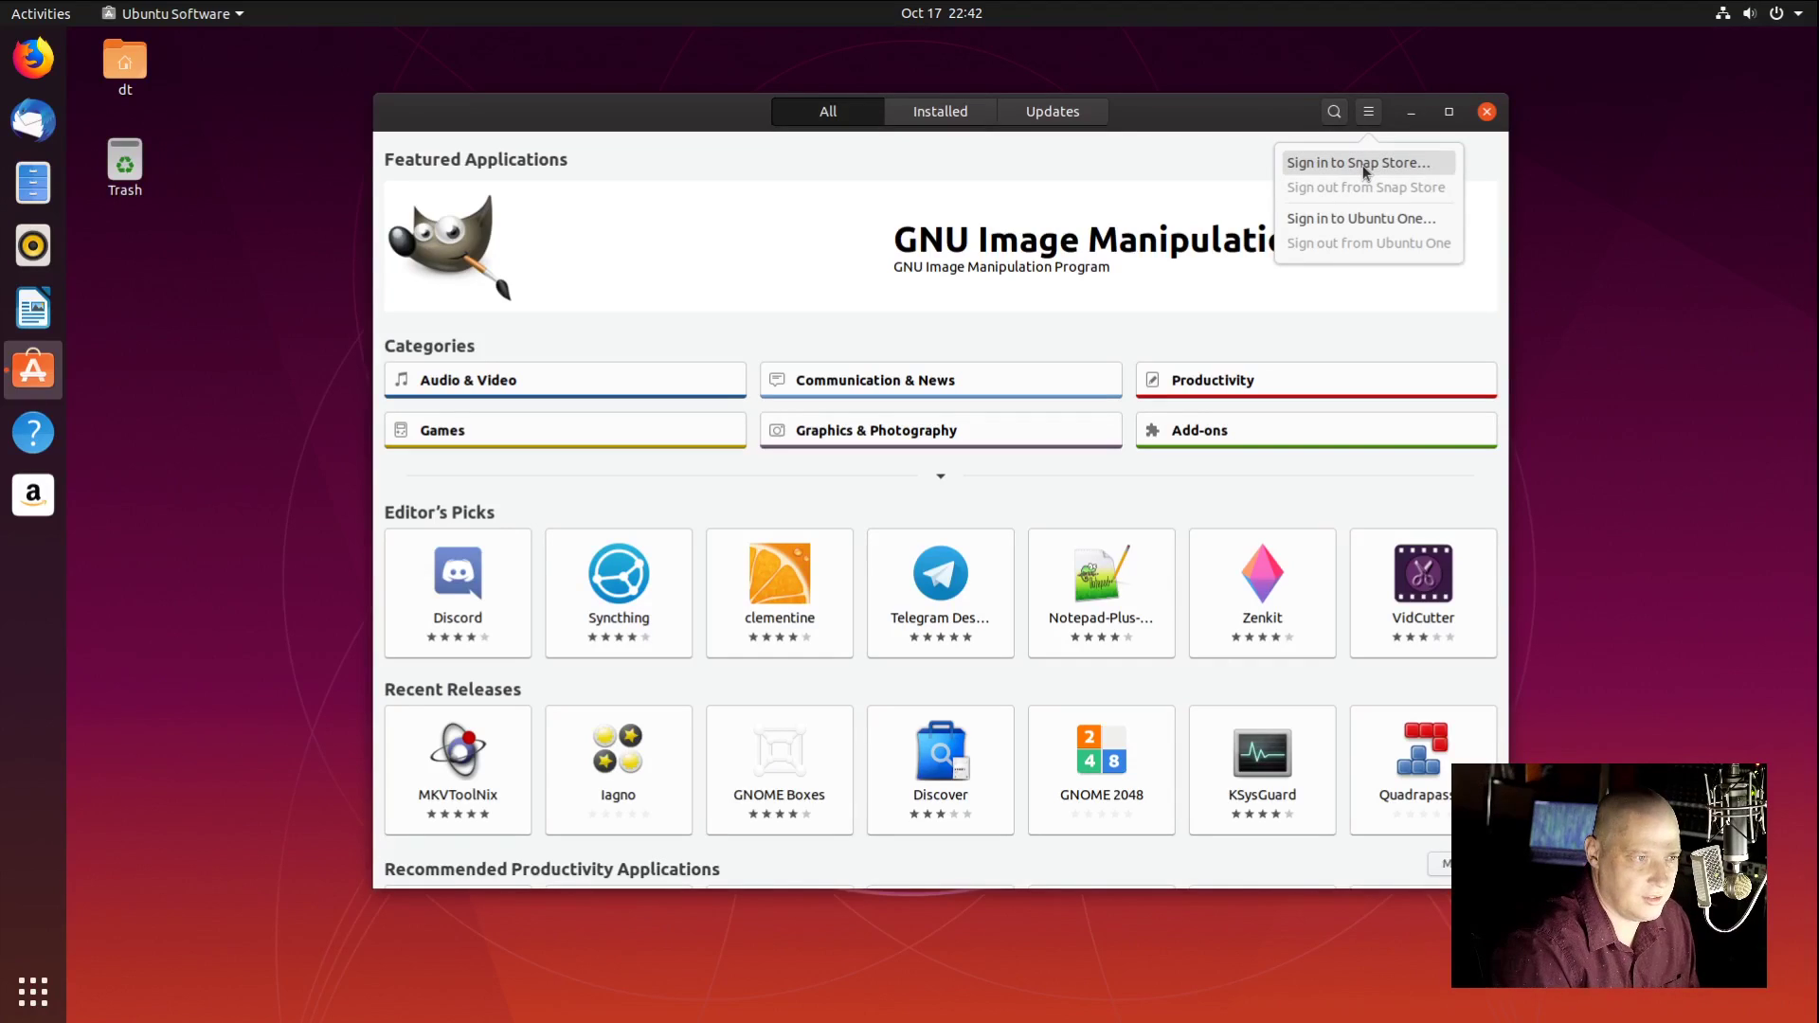
click(1059, 204)
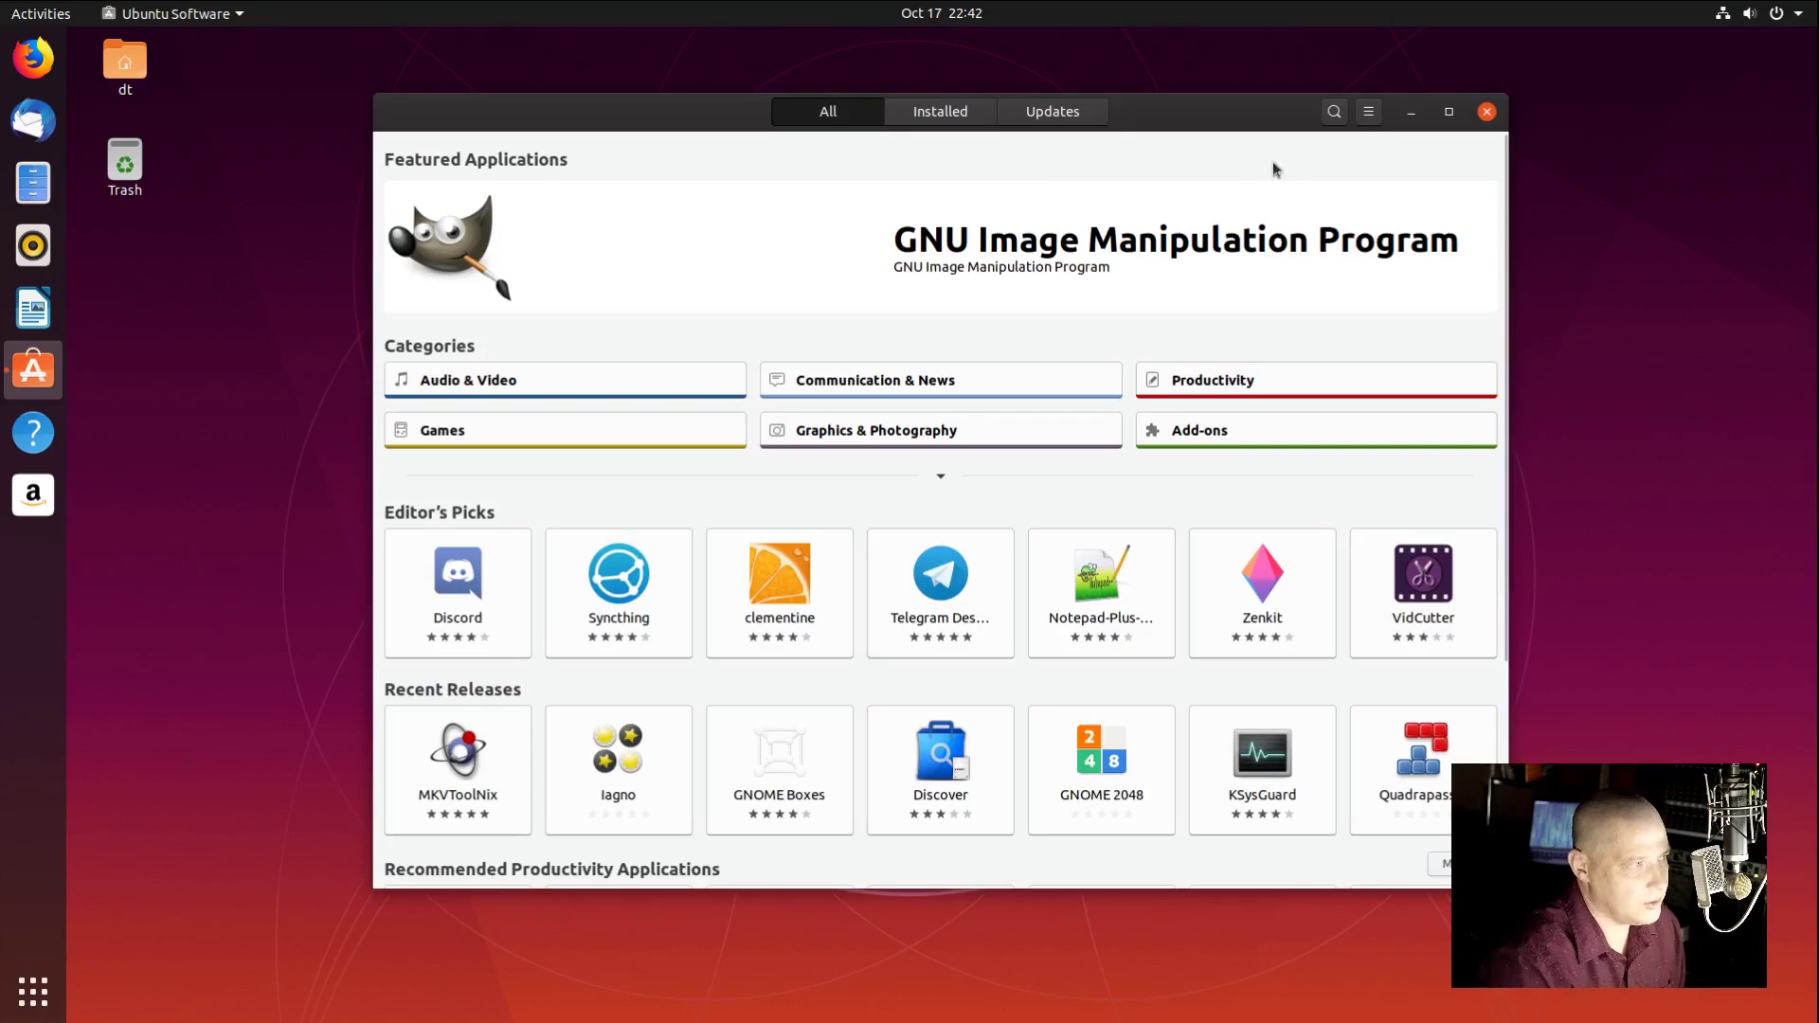
Step: Search for htop, install it with the account password, and close the store
click(1336, 118)
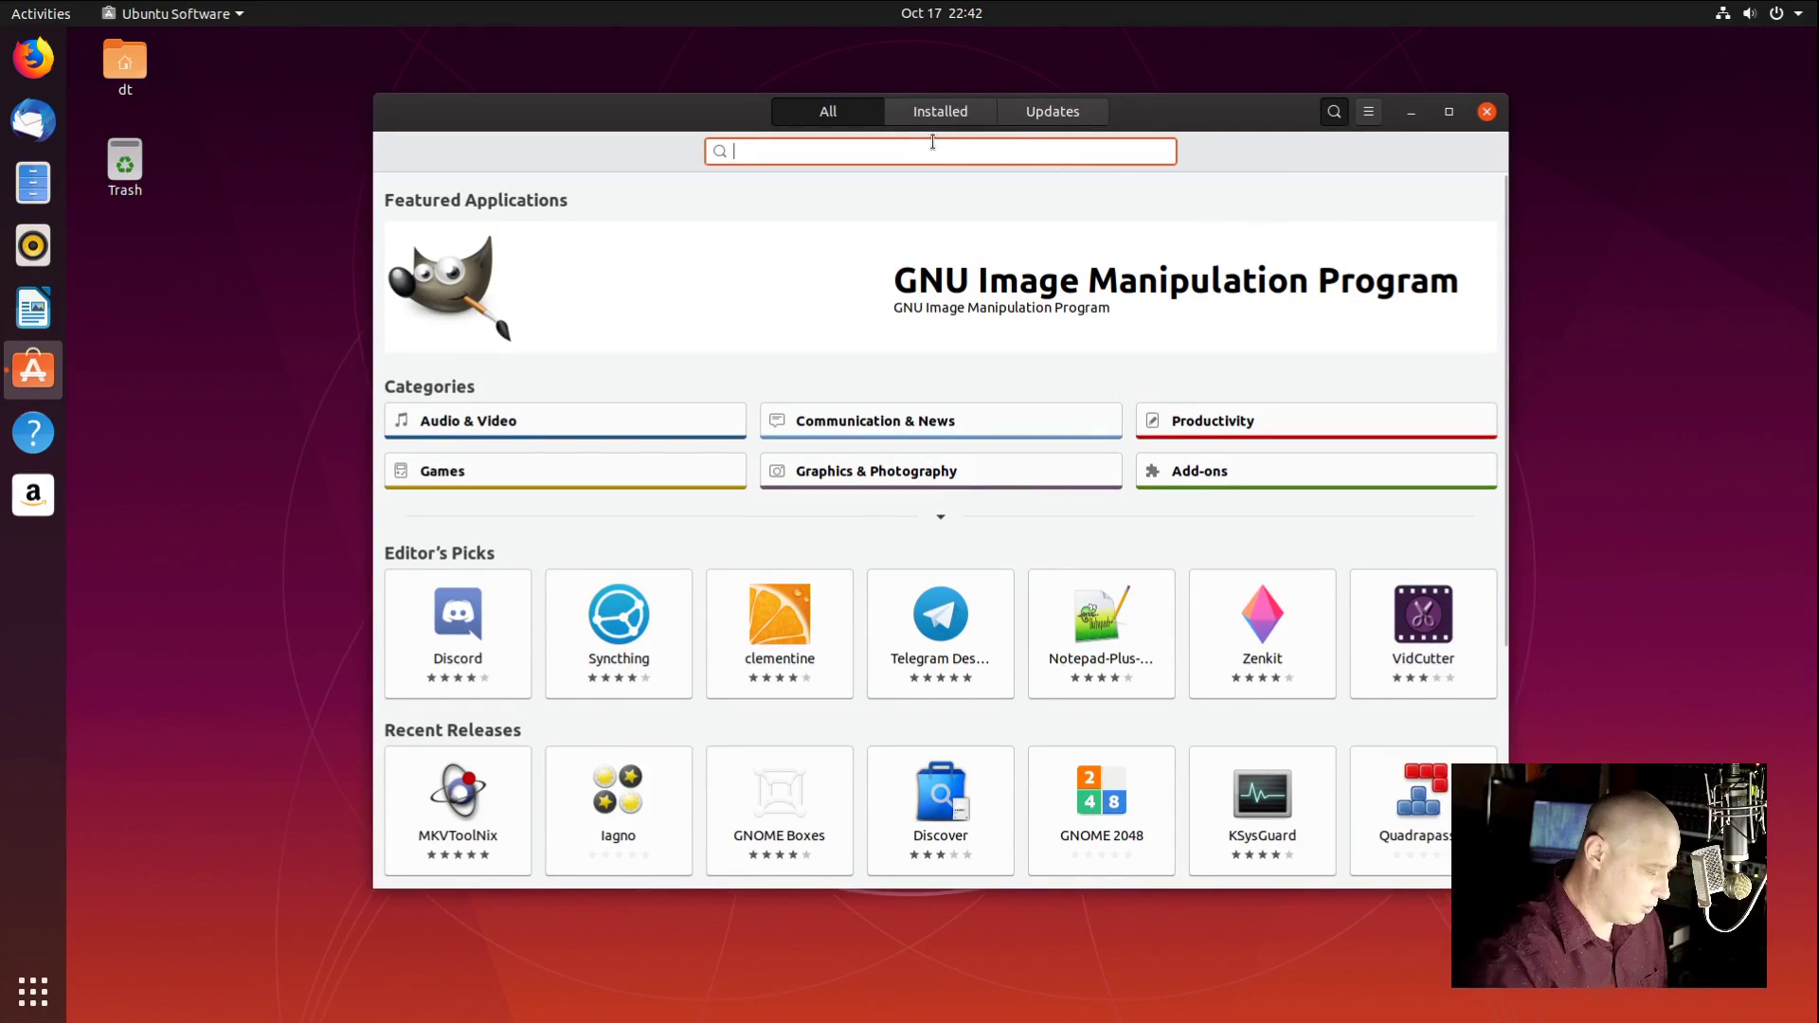
text(htop)
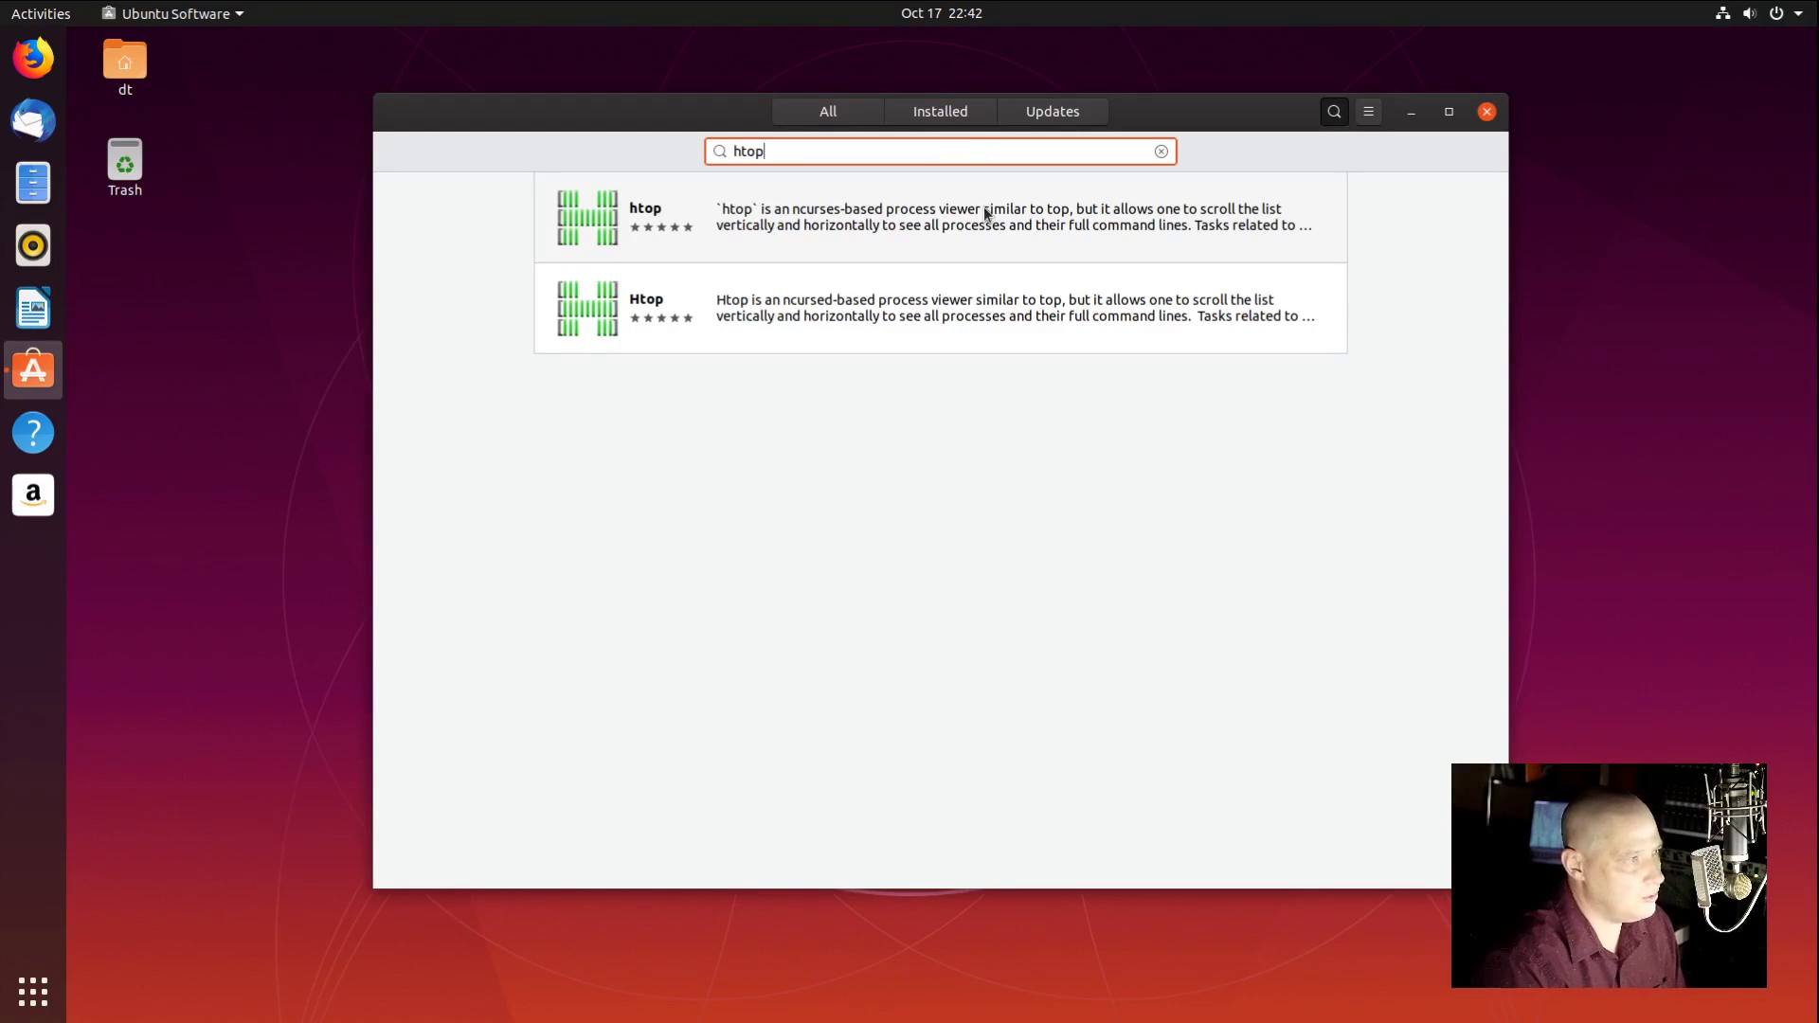
click(557, 221)
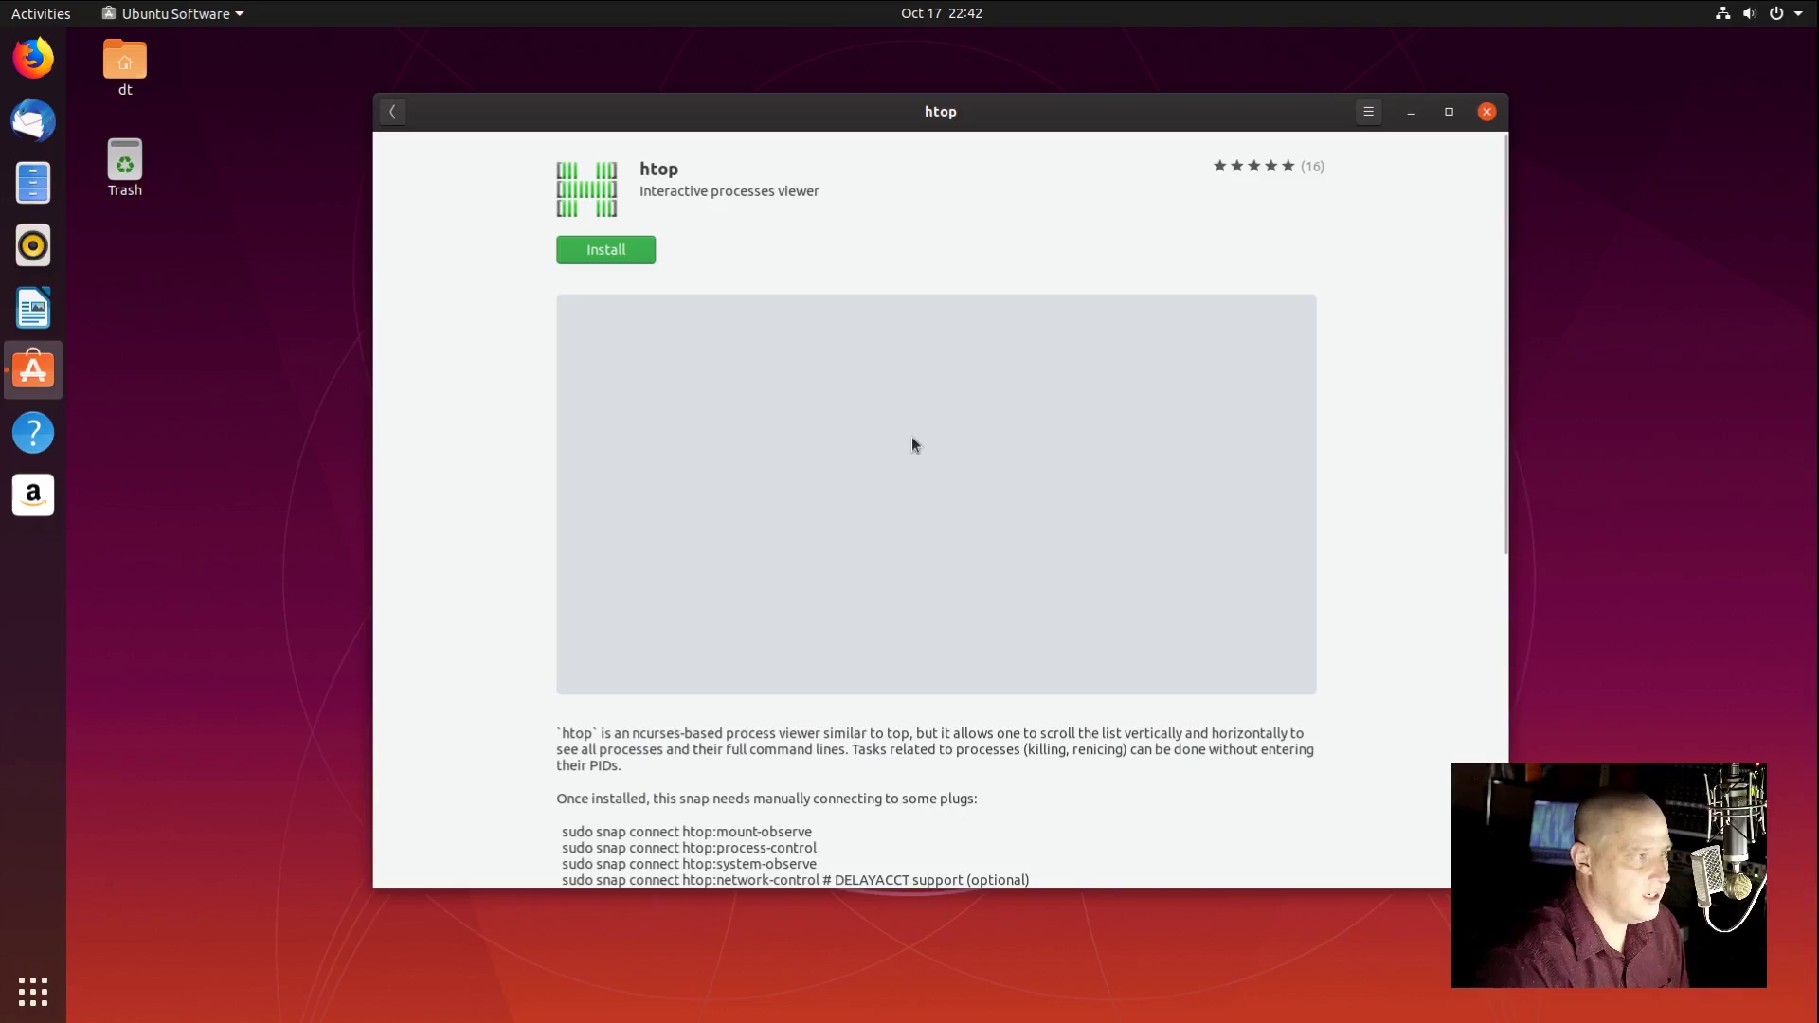
click(611, 254)
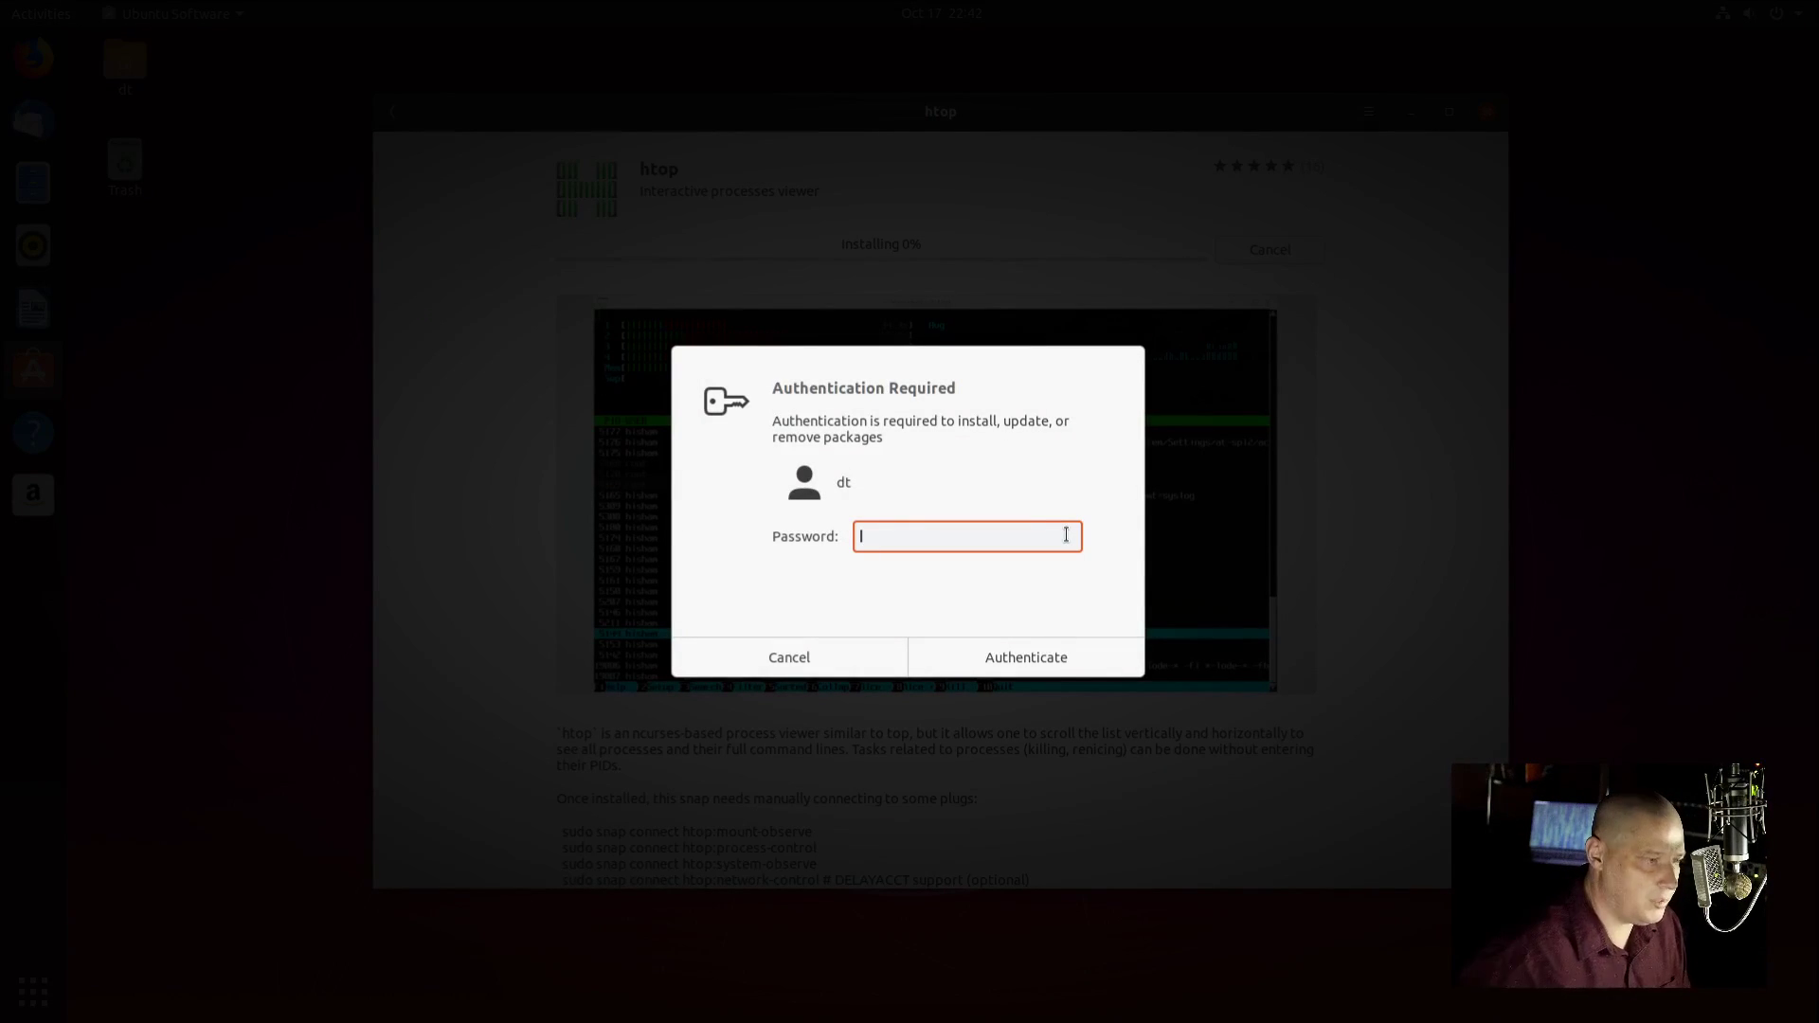
text(••)
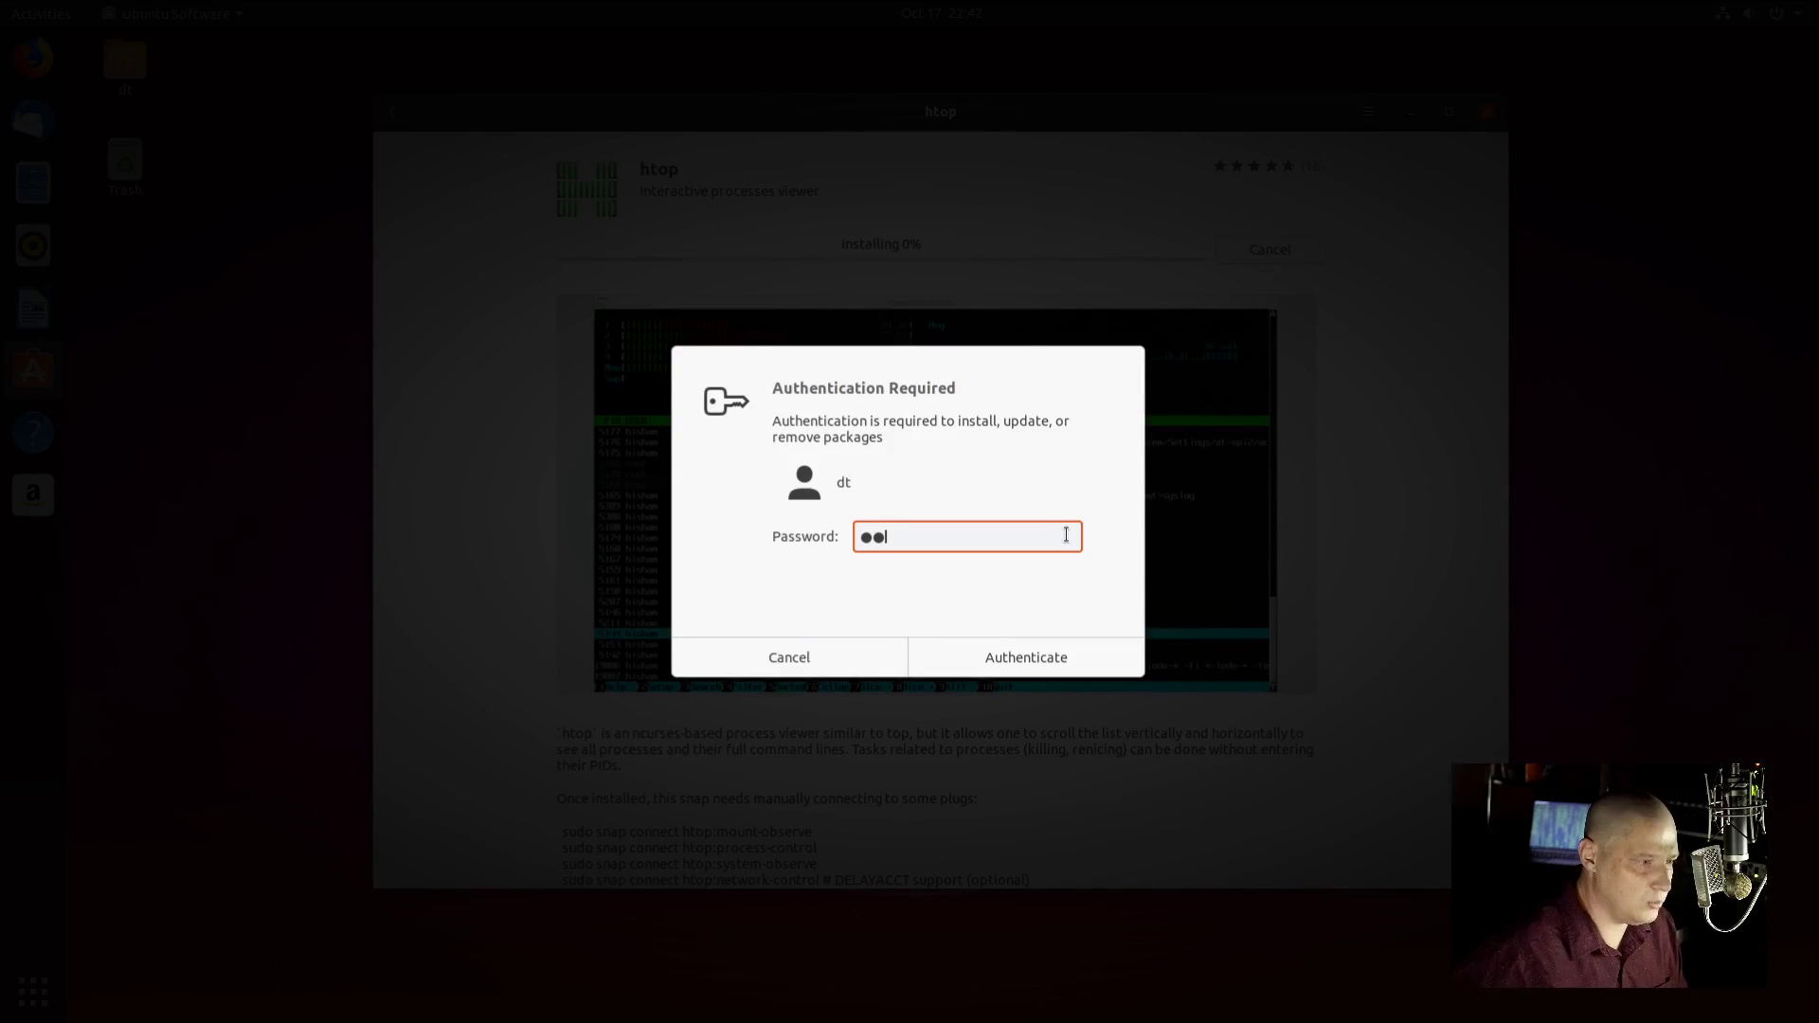
key(Return)
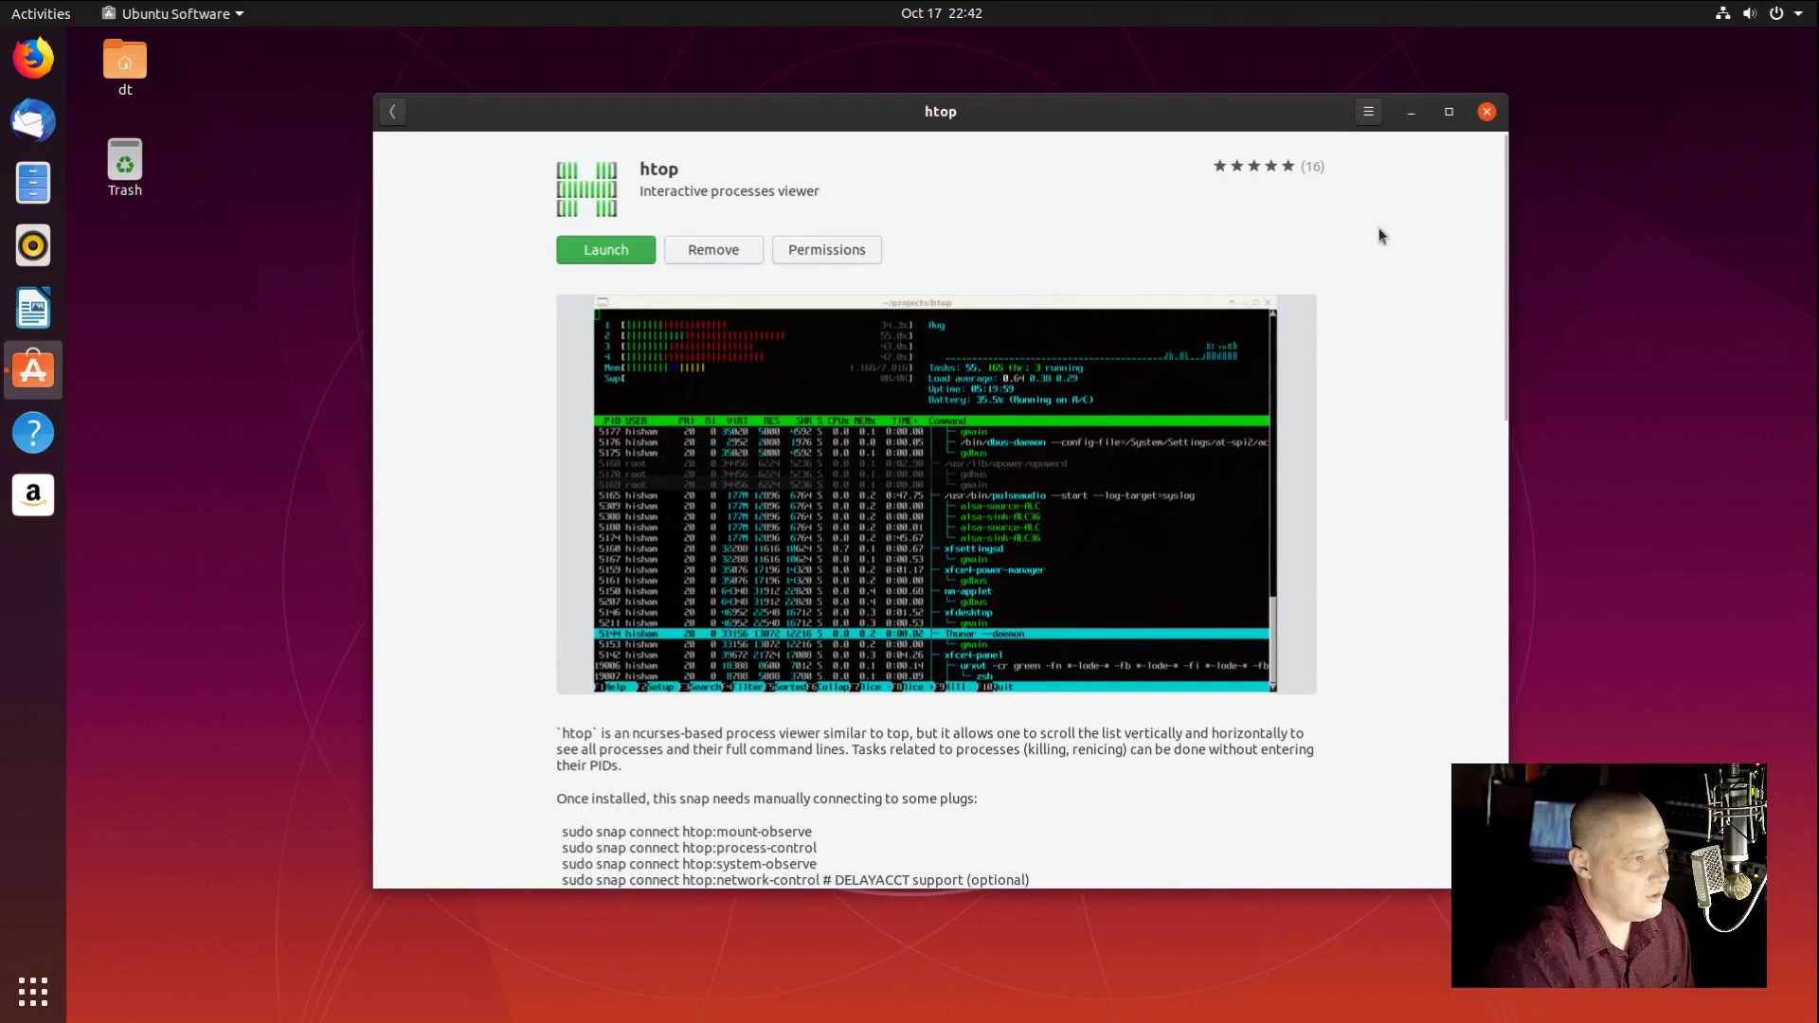
click(1486, 112)
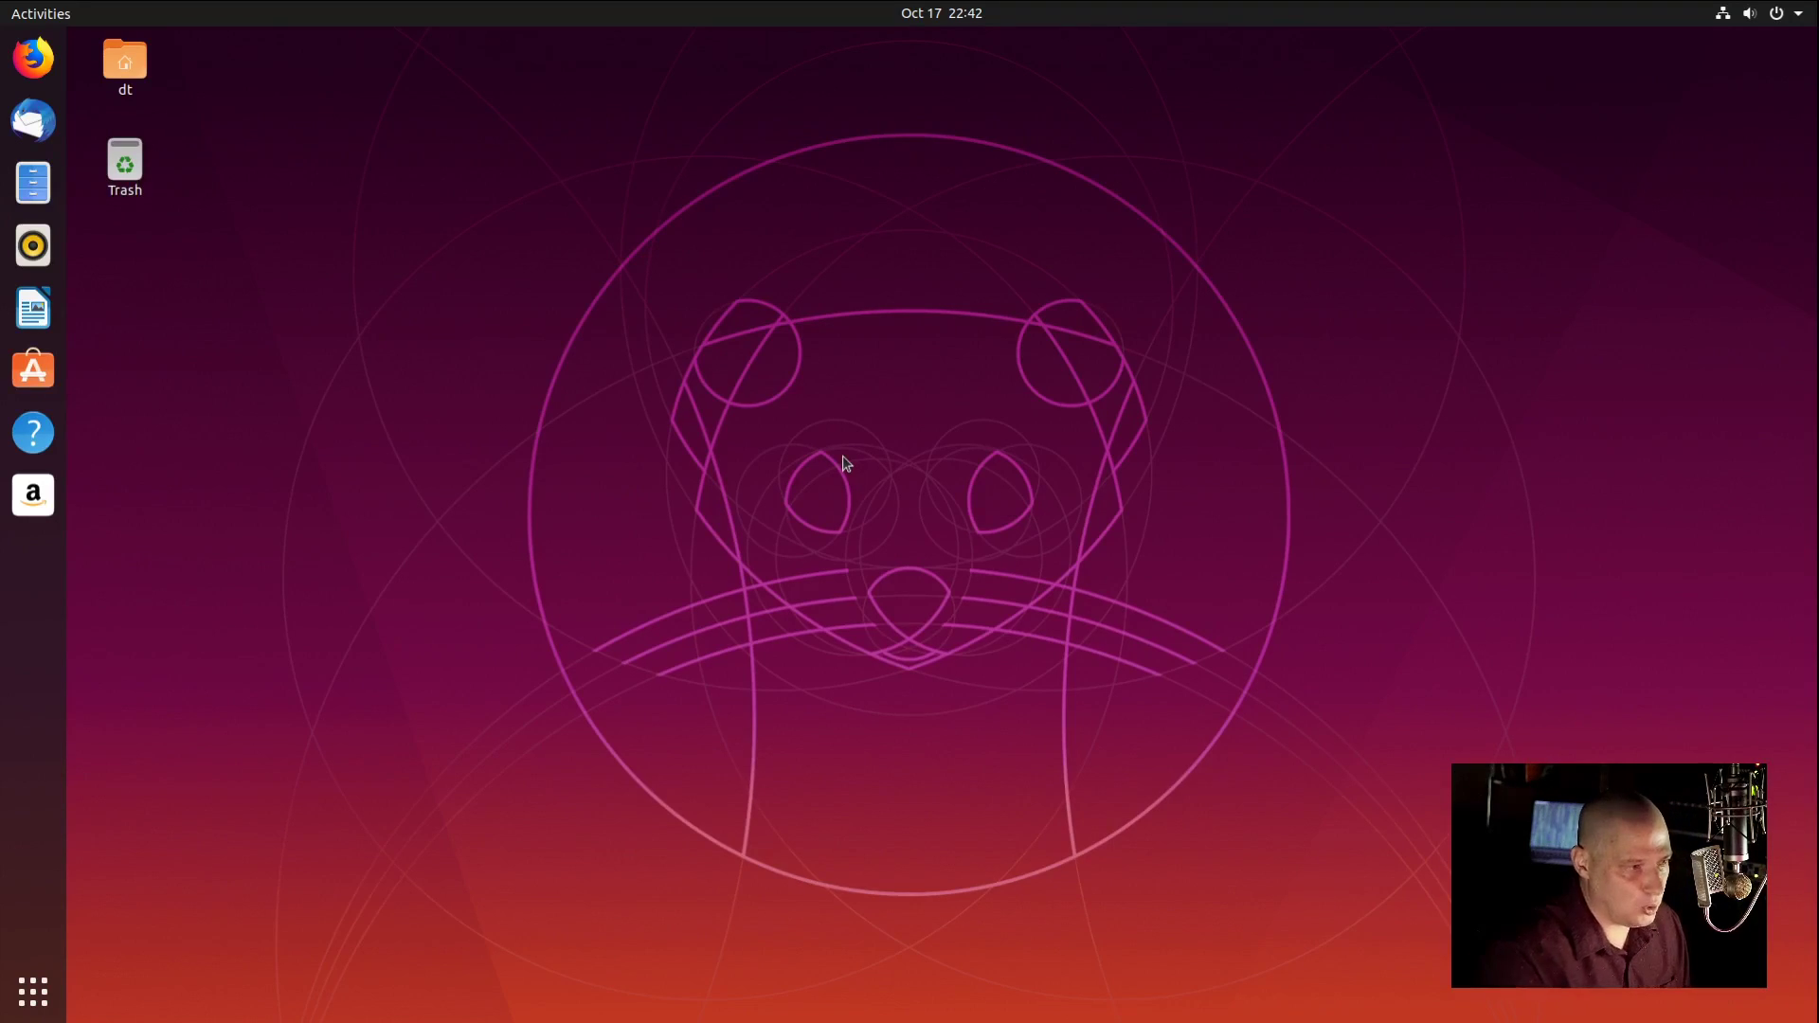
Step: Run htop in a new terminal, sort processes by MEM%, then close the terminal
key(ctrl+alt+t)
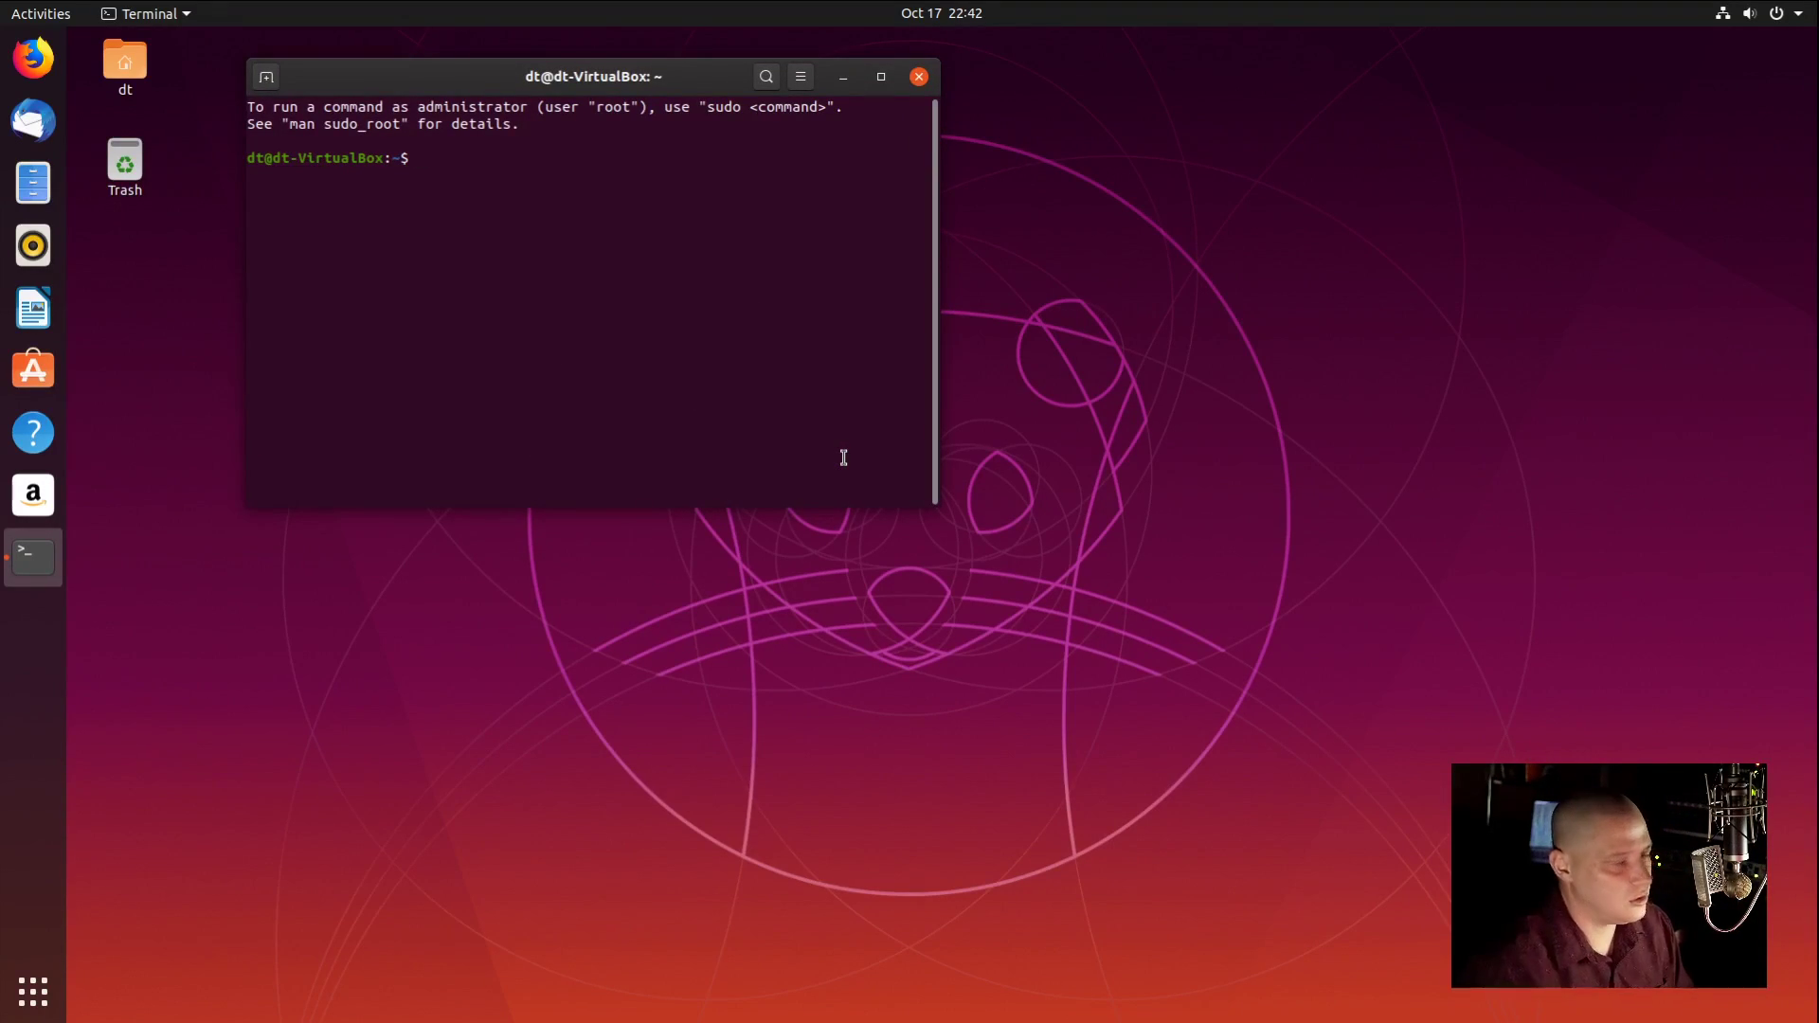
text(htop)
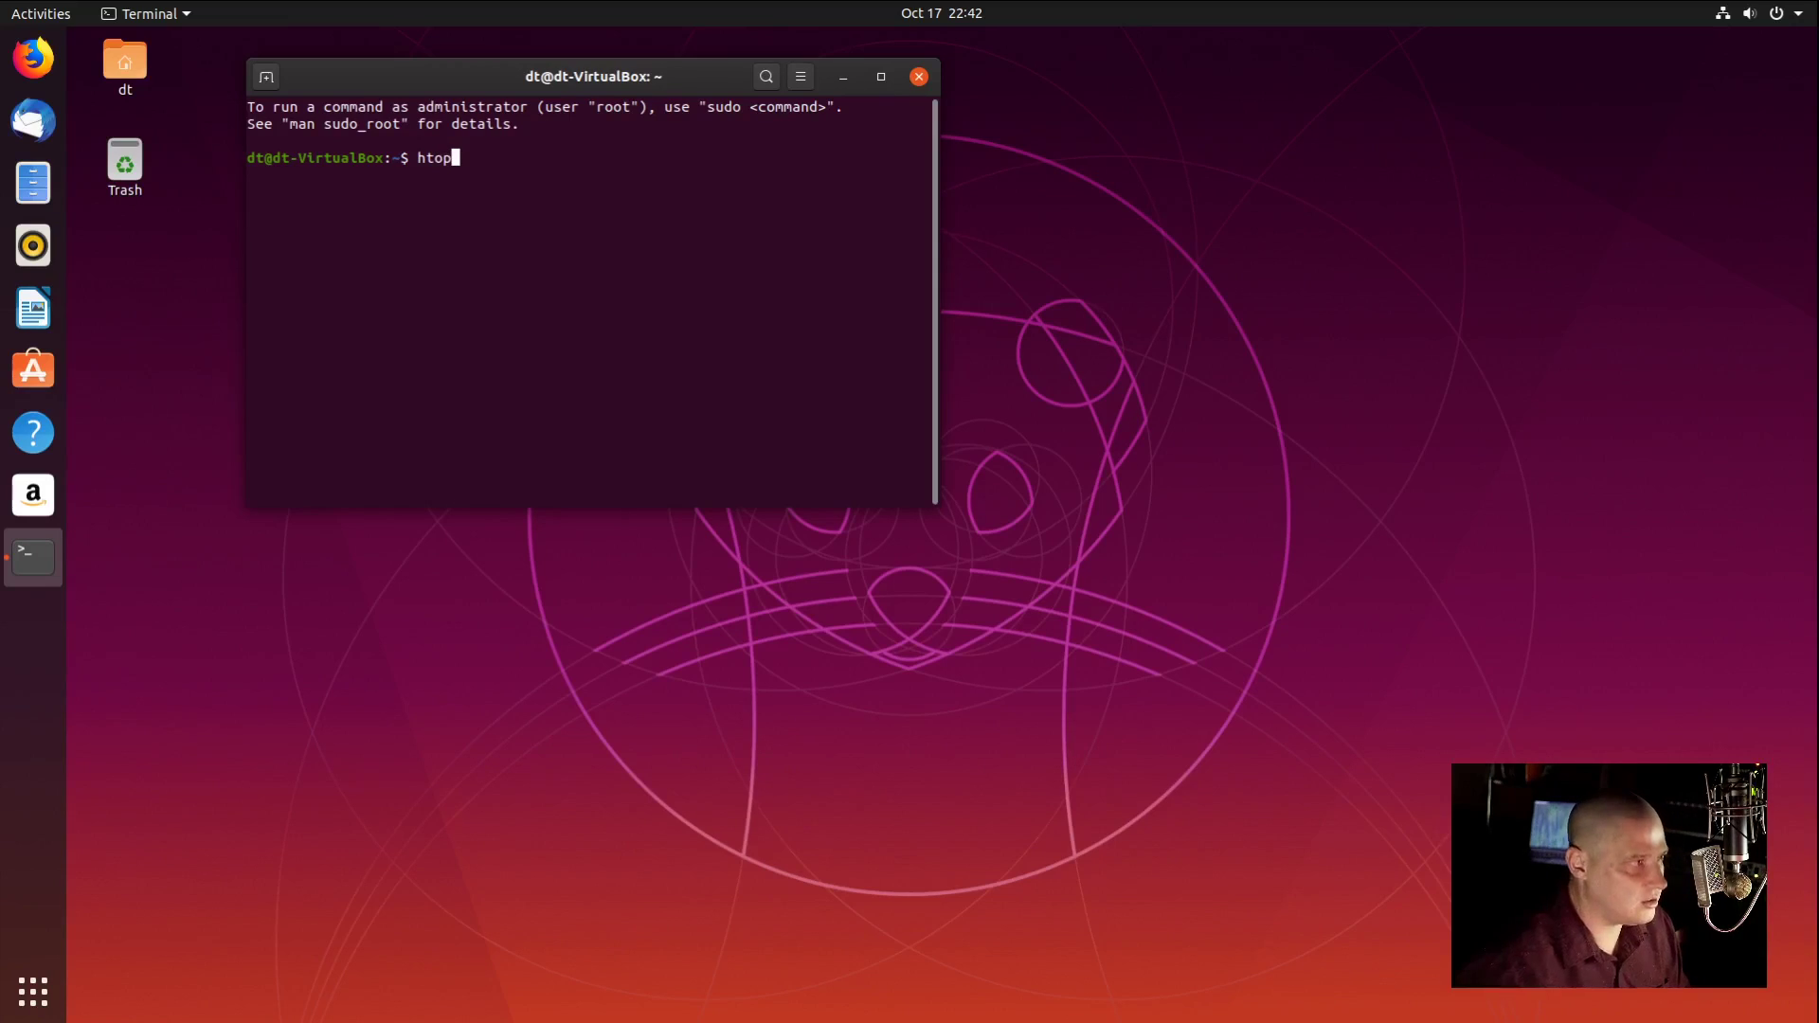
key(Return)
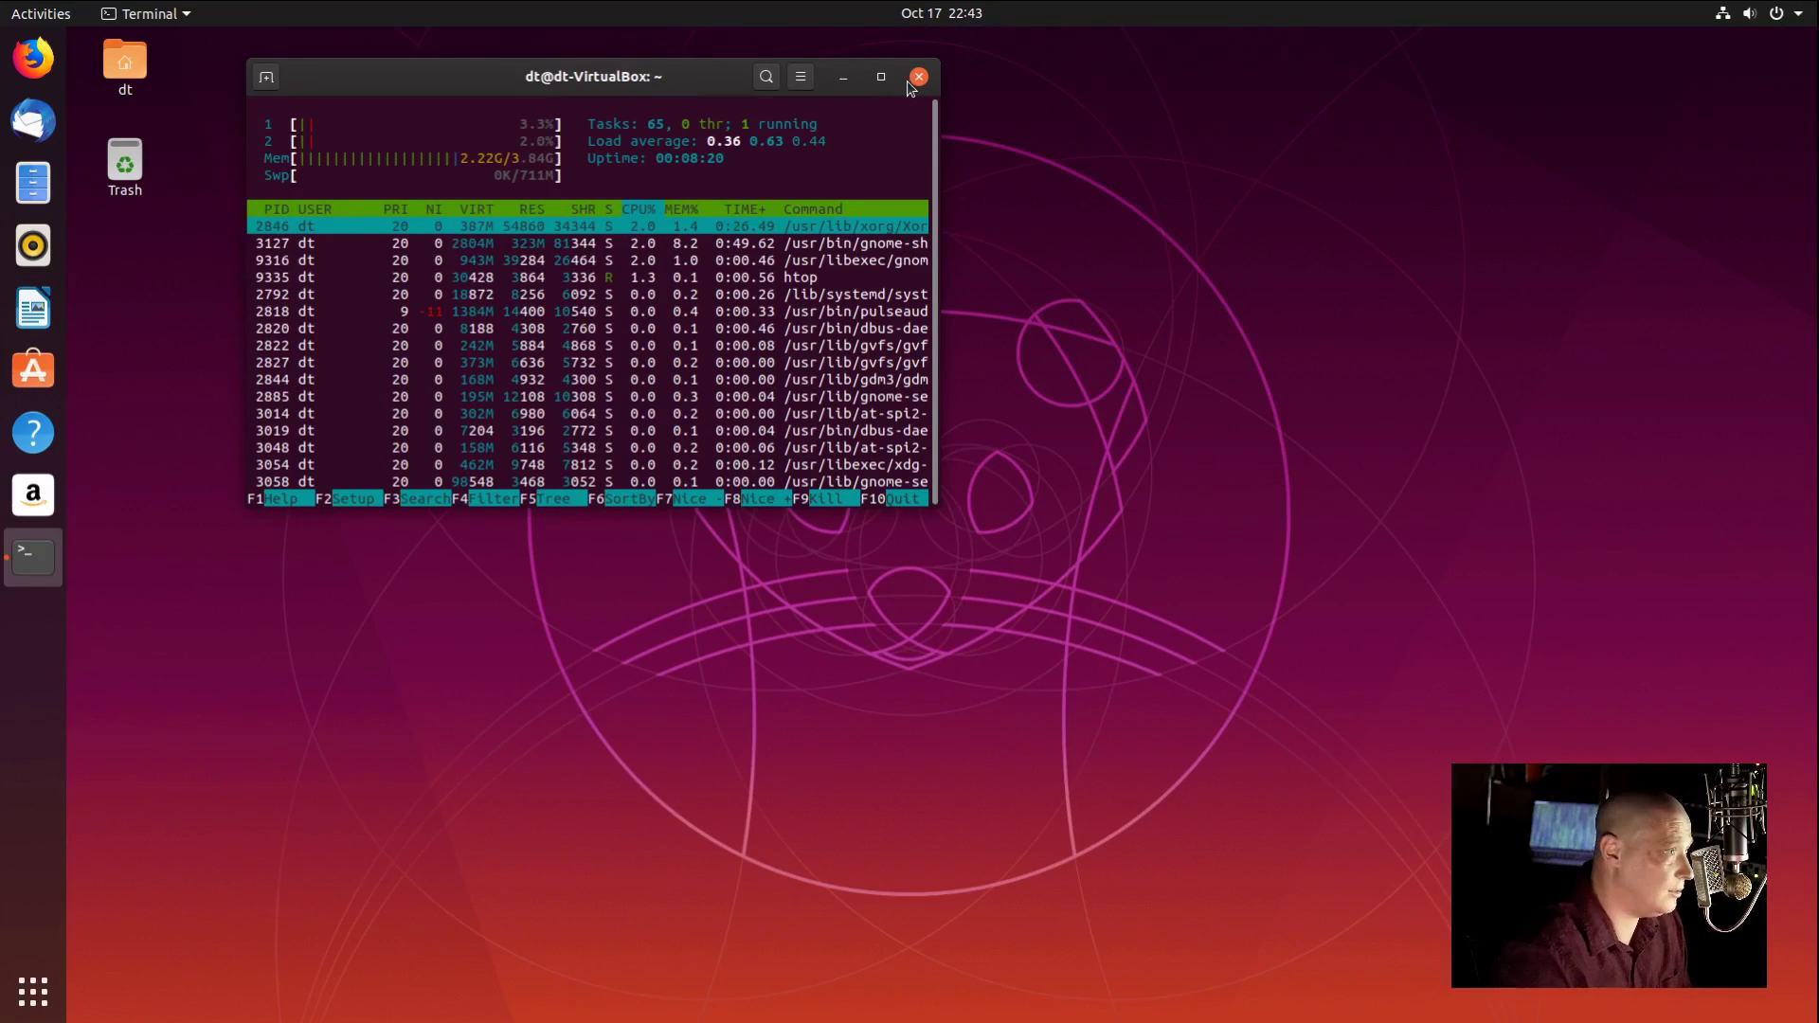
drag(671, 79, 809, 228)
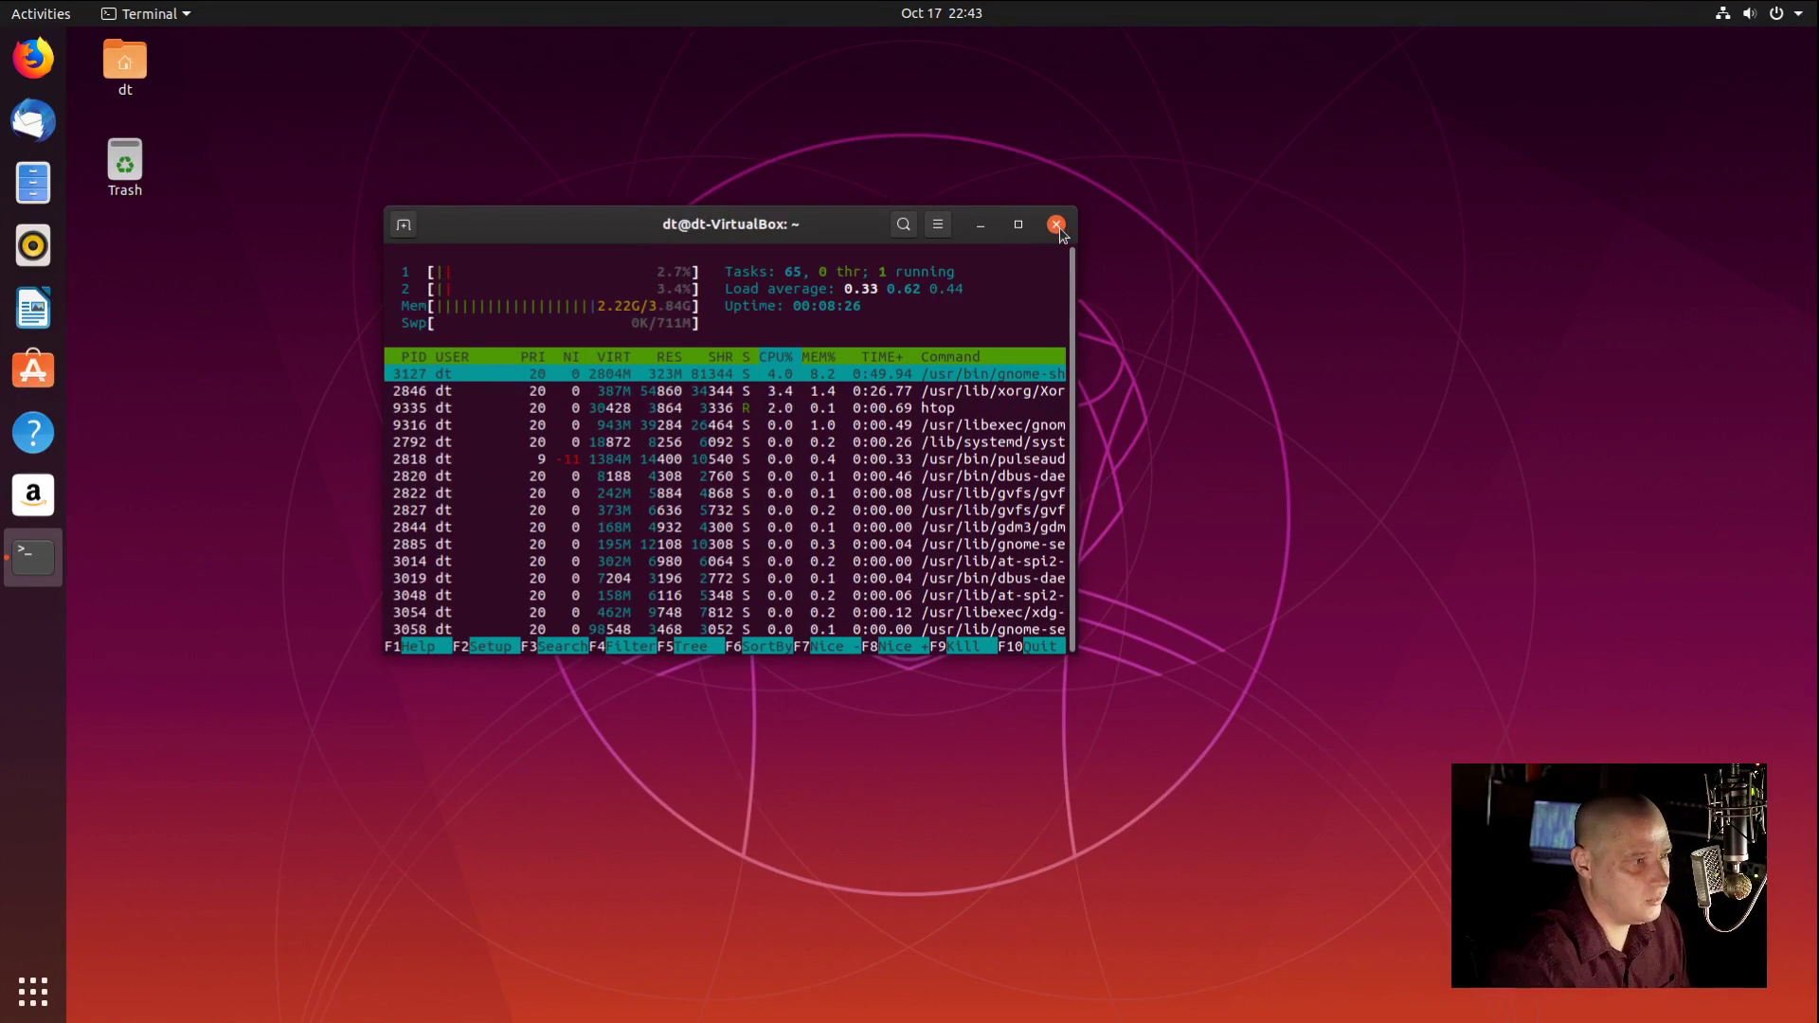
click(814, 359)
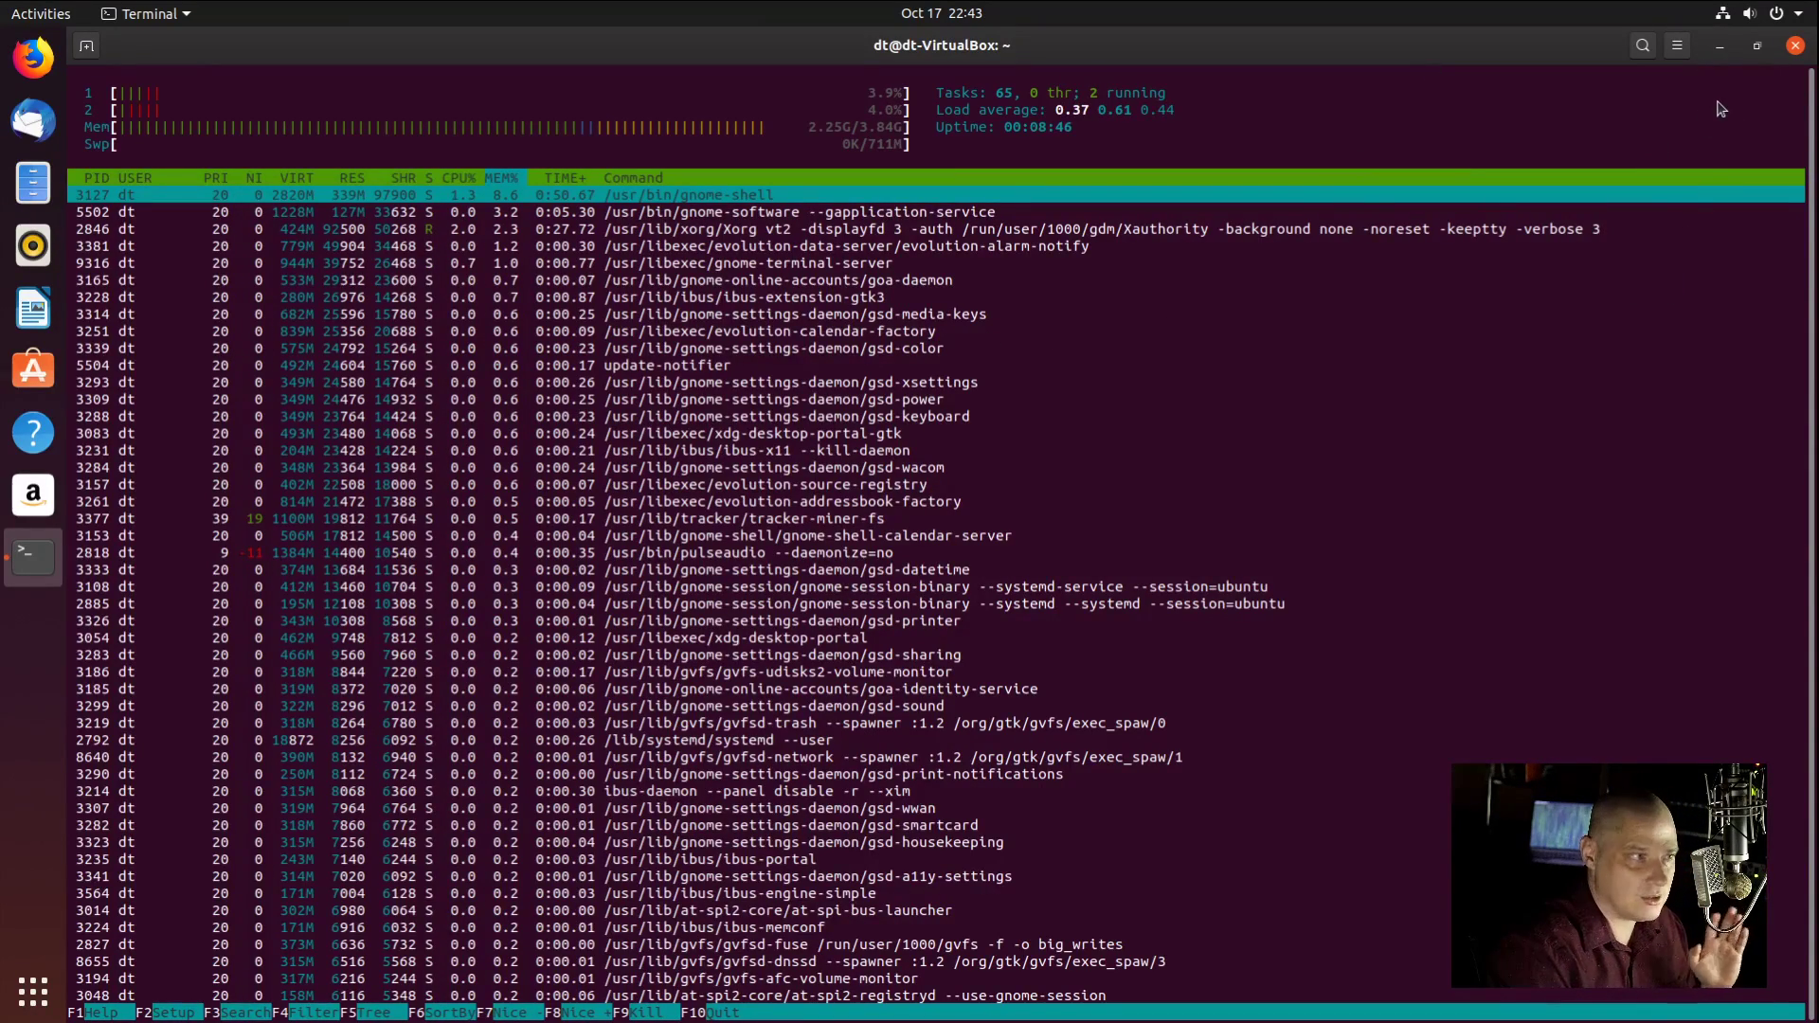
click(1795, 49)
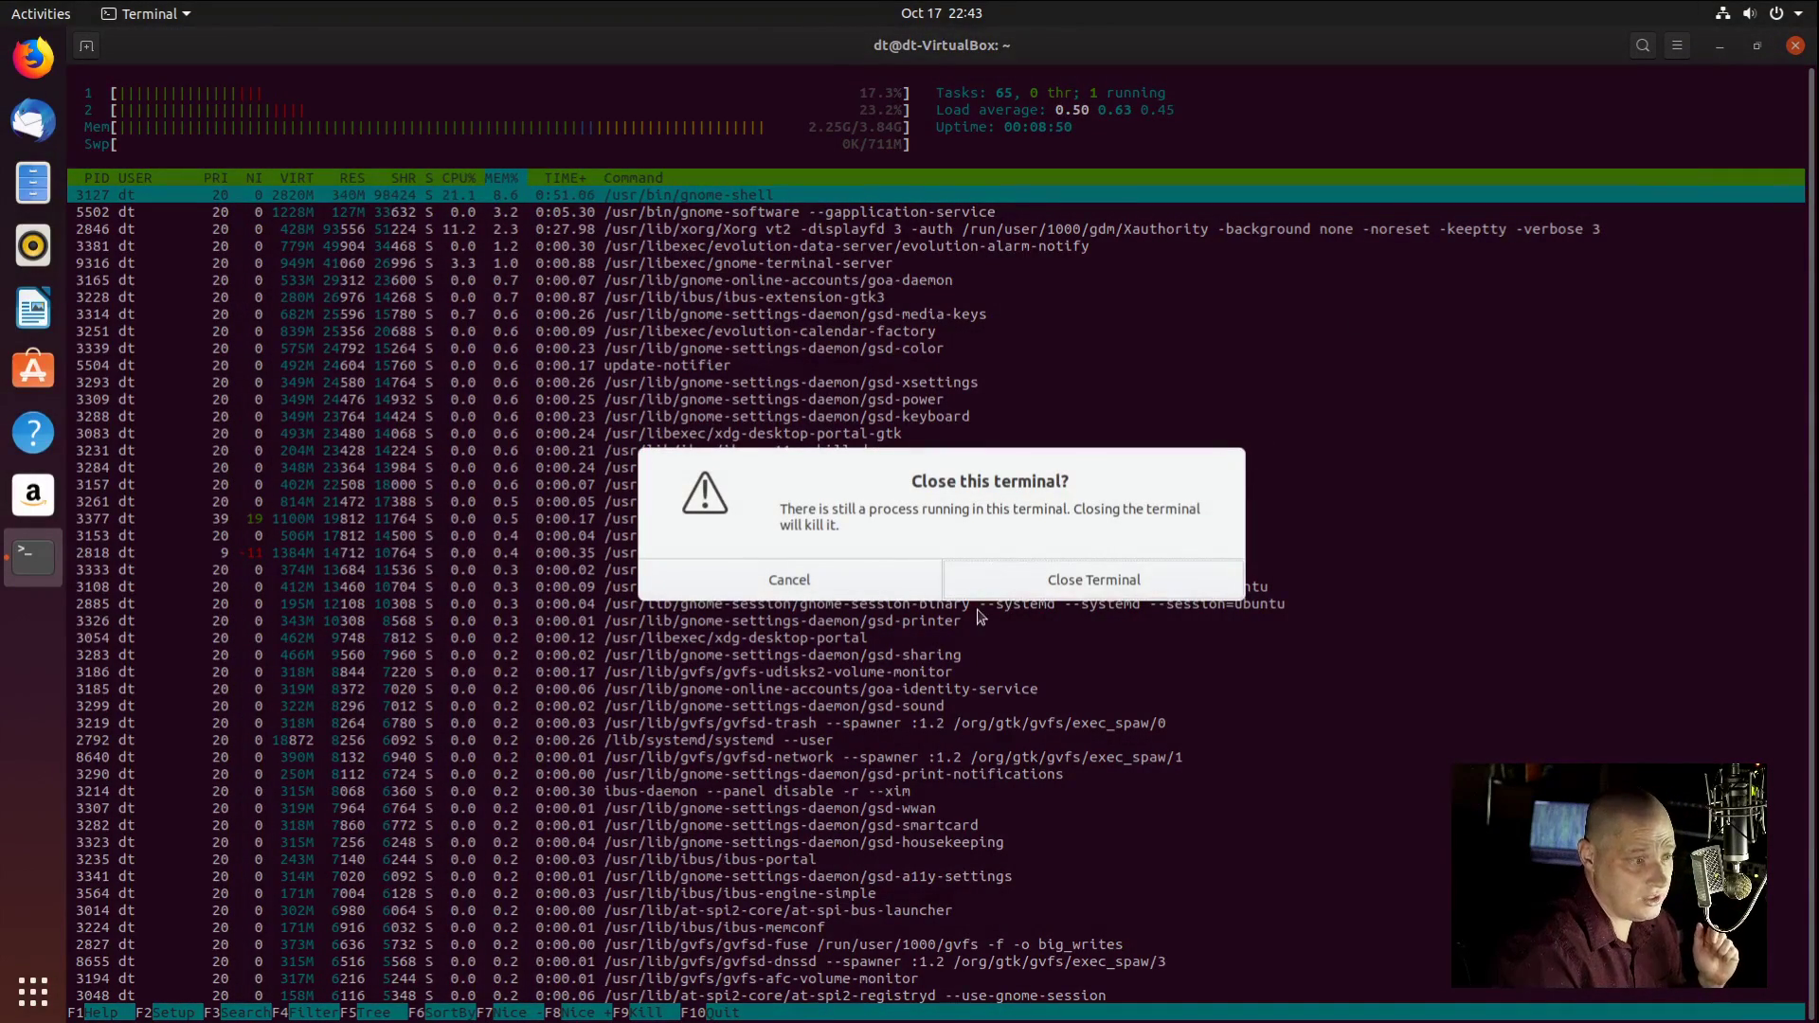
click(1008, 580)
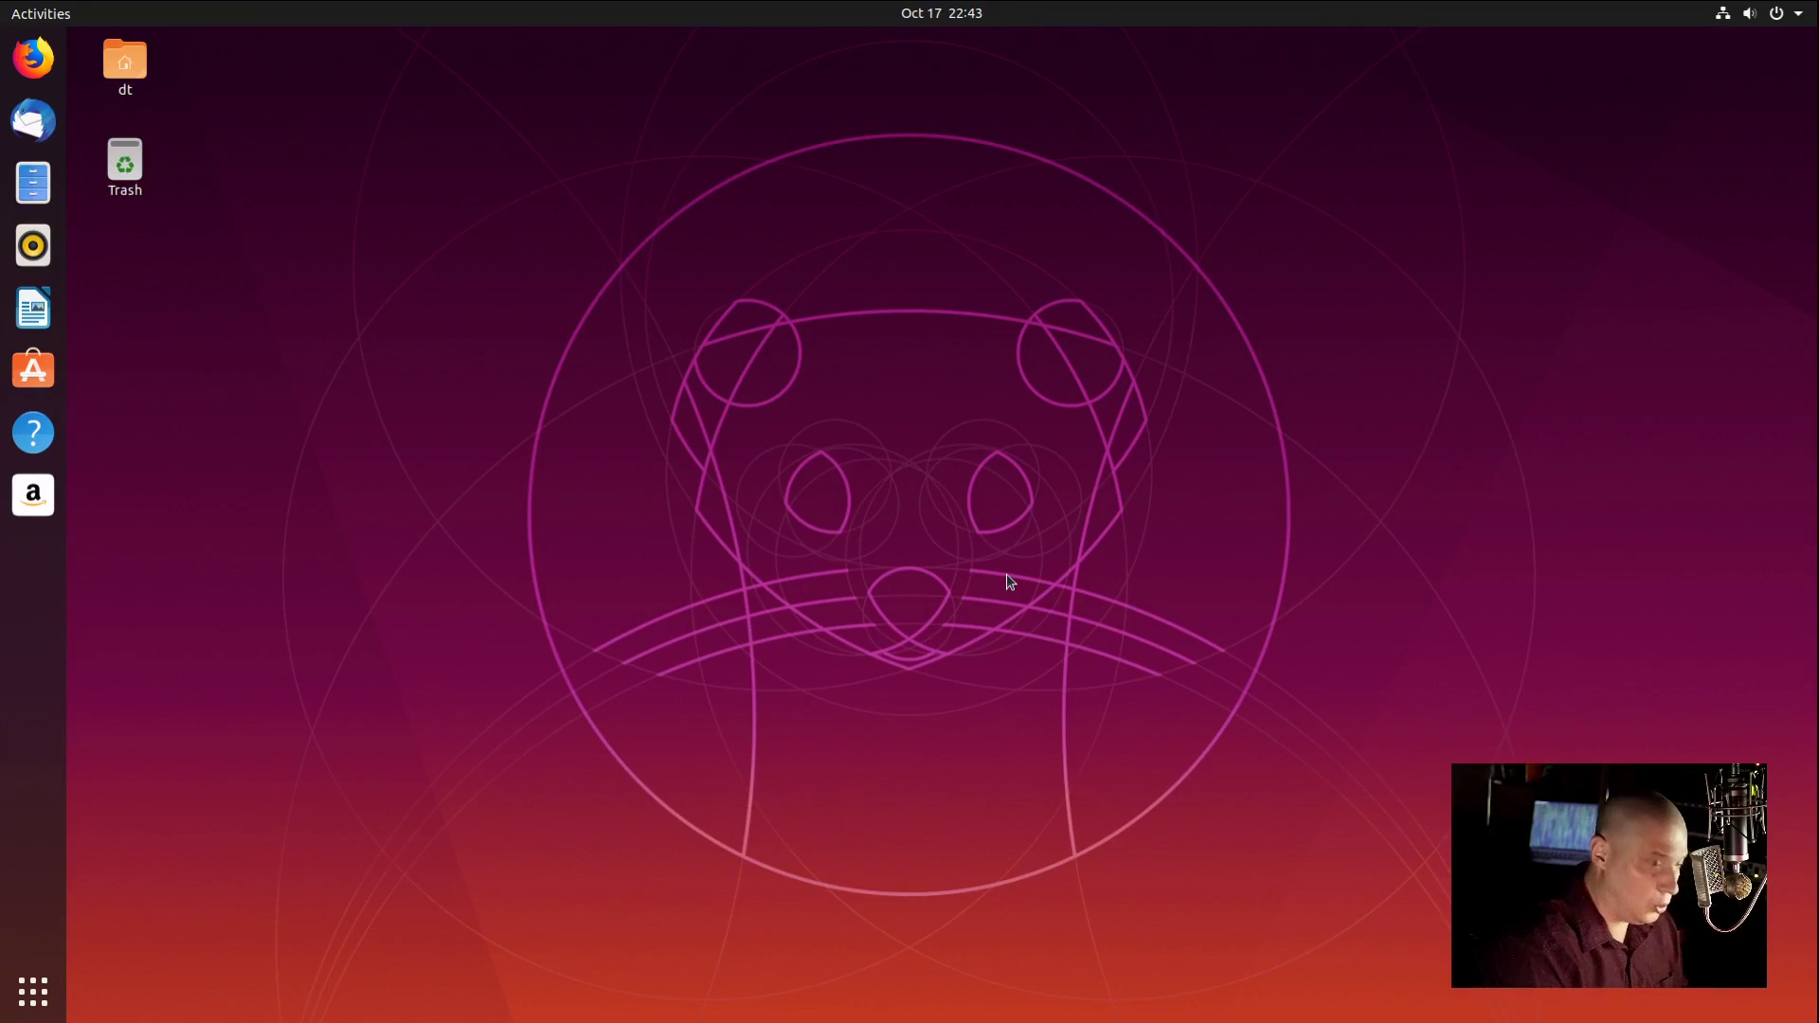
Step: Run sudo apt update && sudo apt upgrade, then check the kernel release with uname -r
key(ctrl+alt+t)
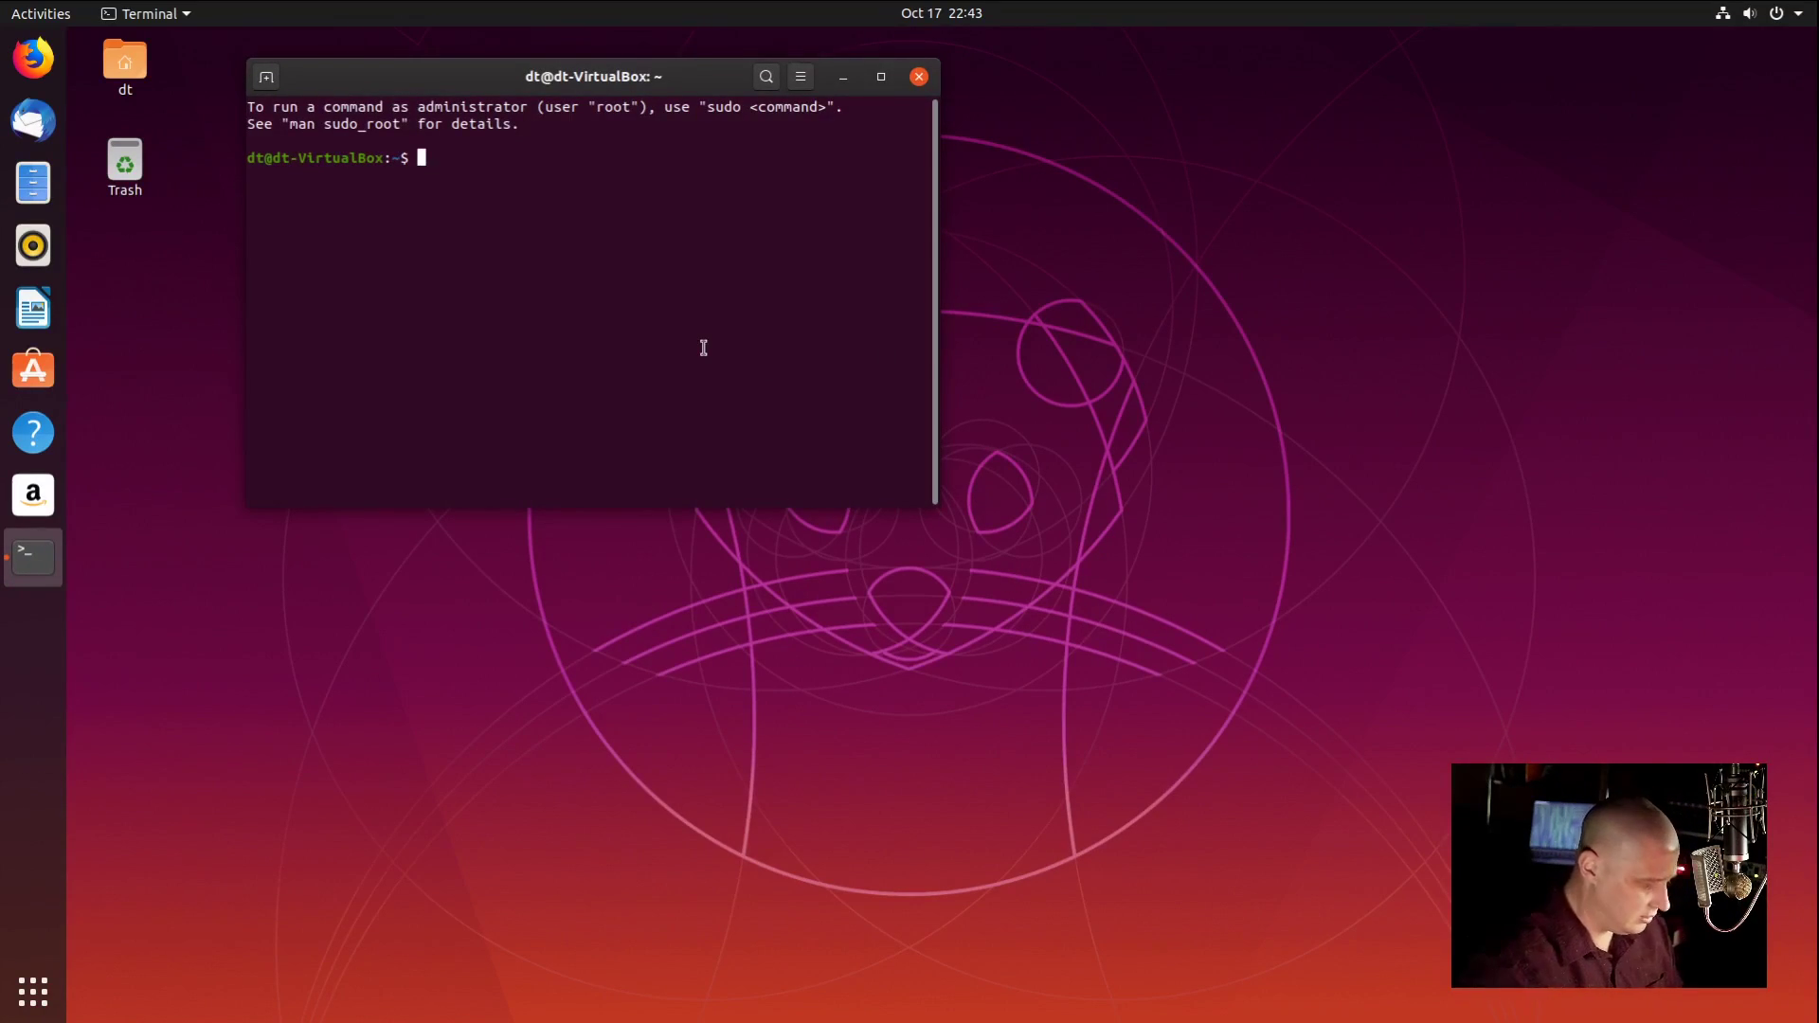
text(sud)
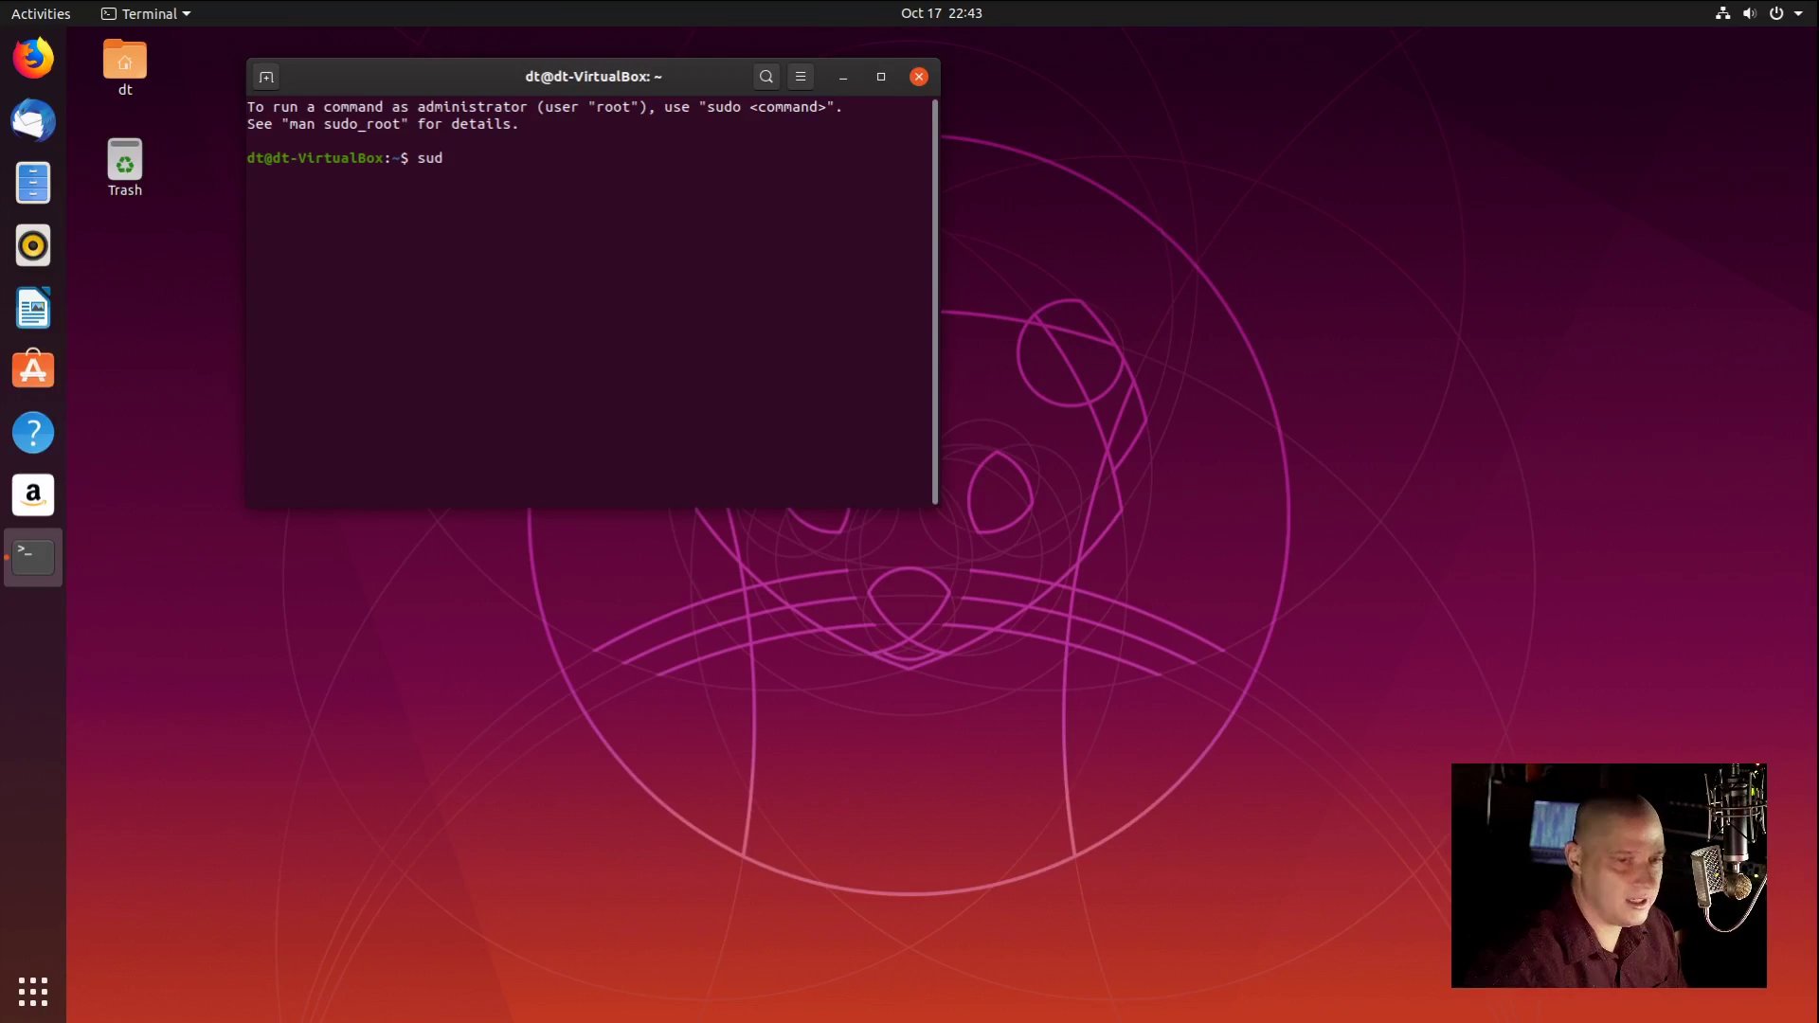
text(o apt )
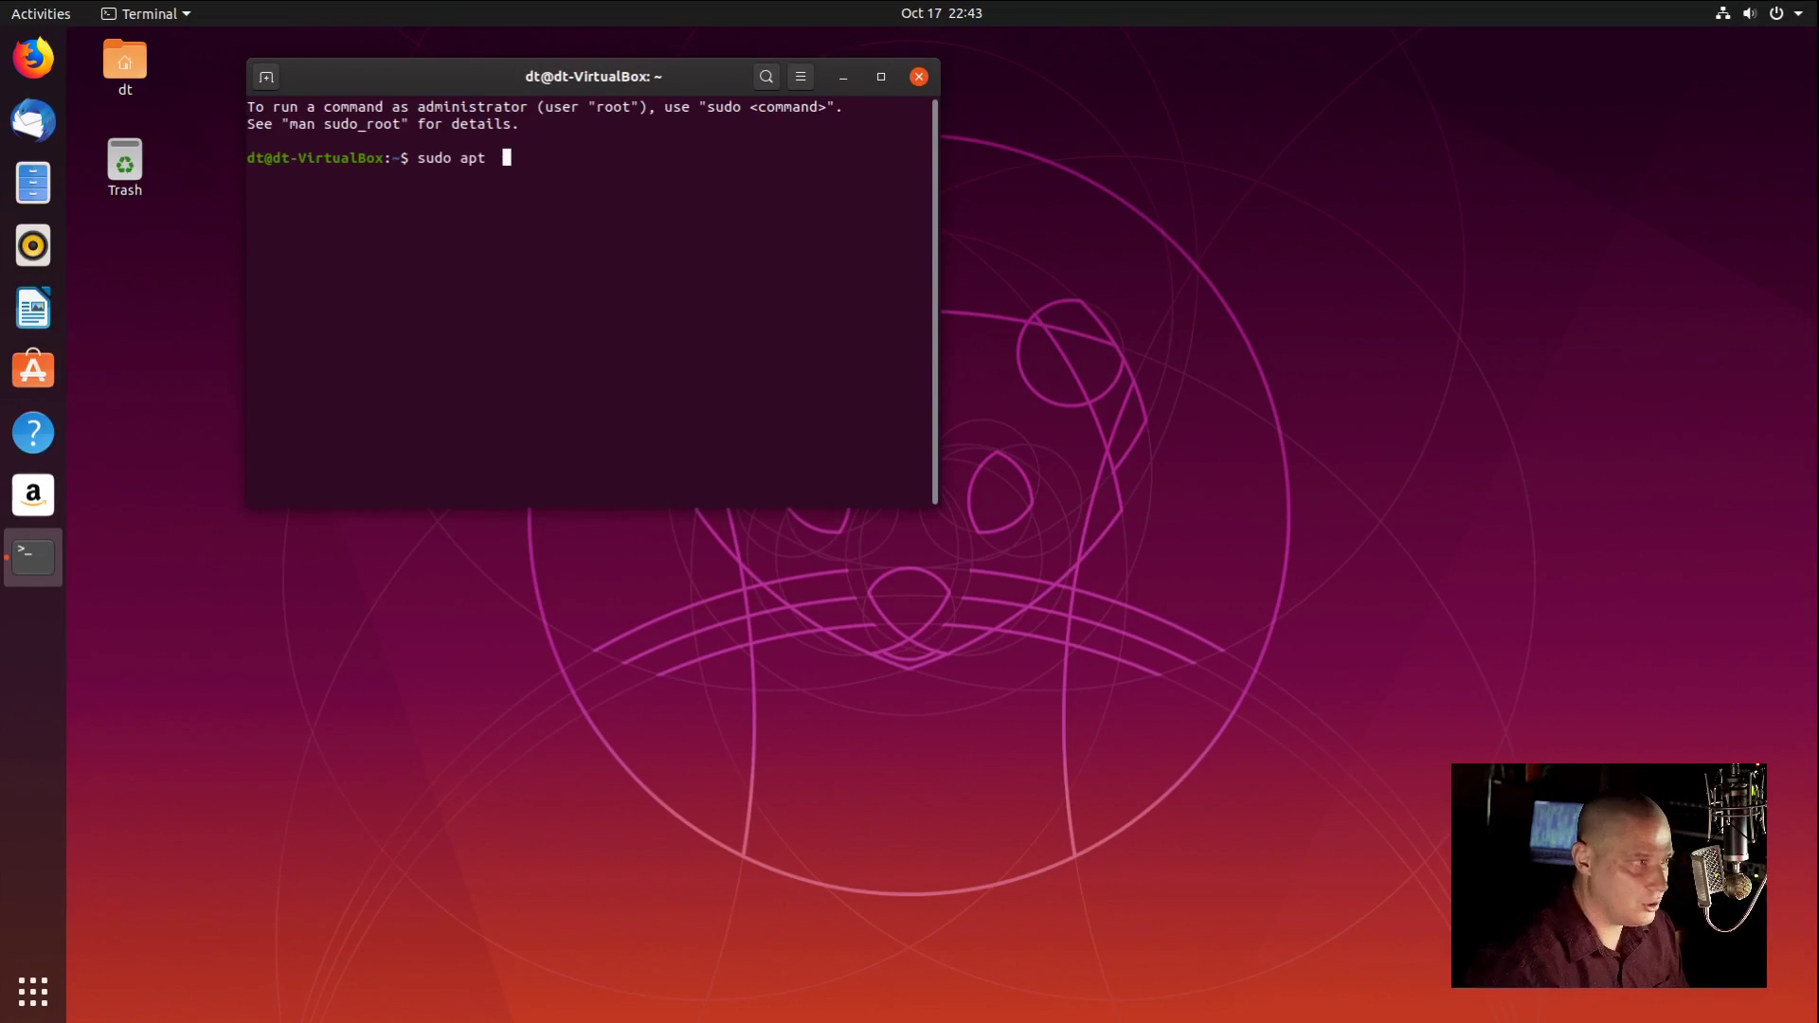
text(update &)
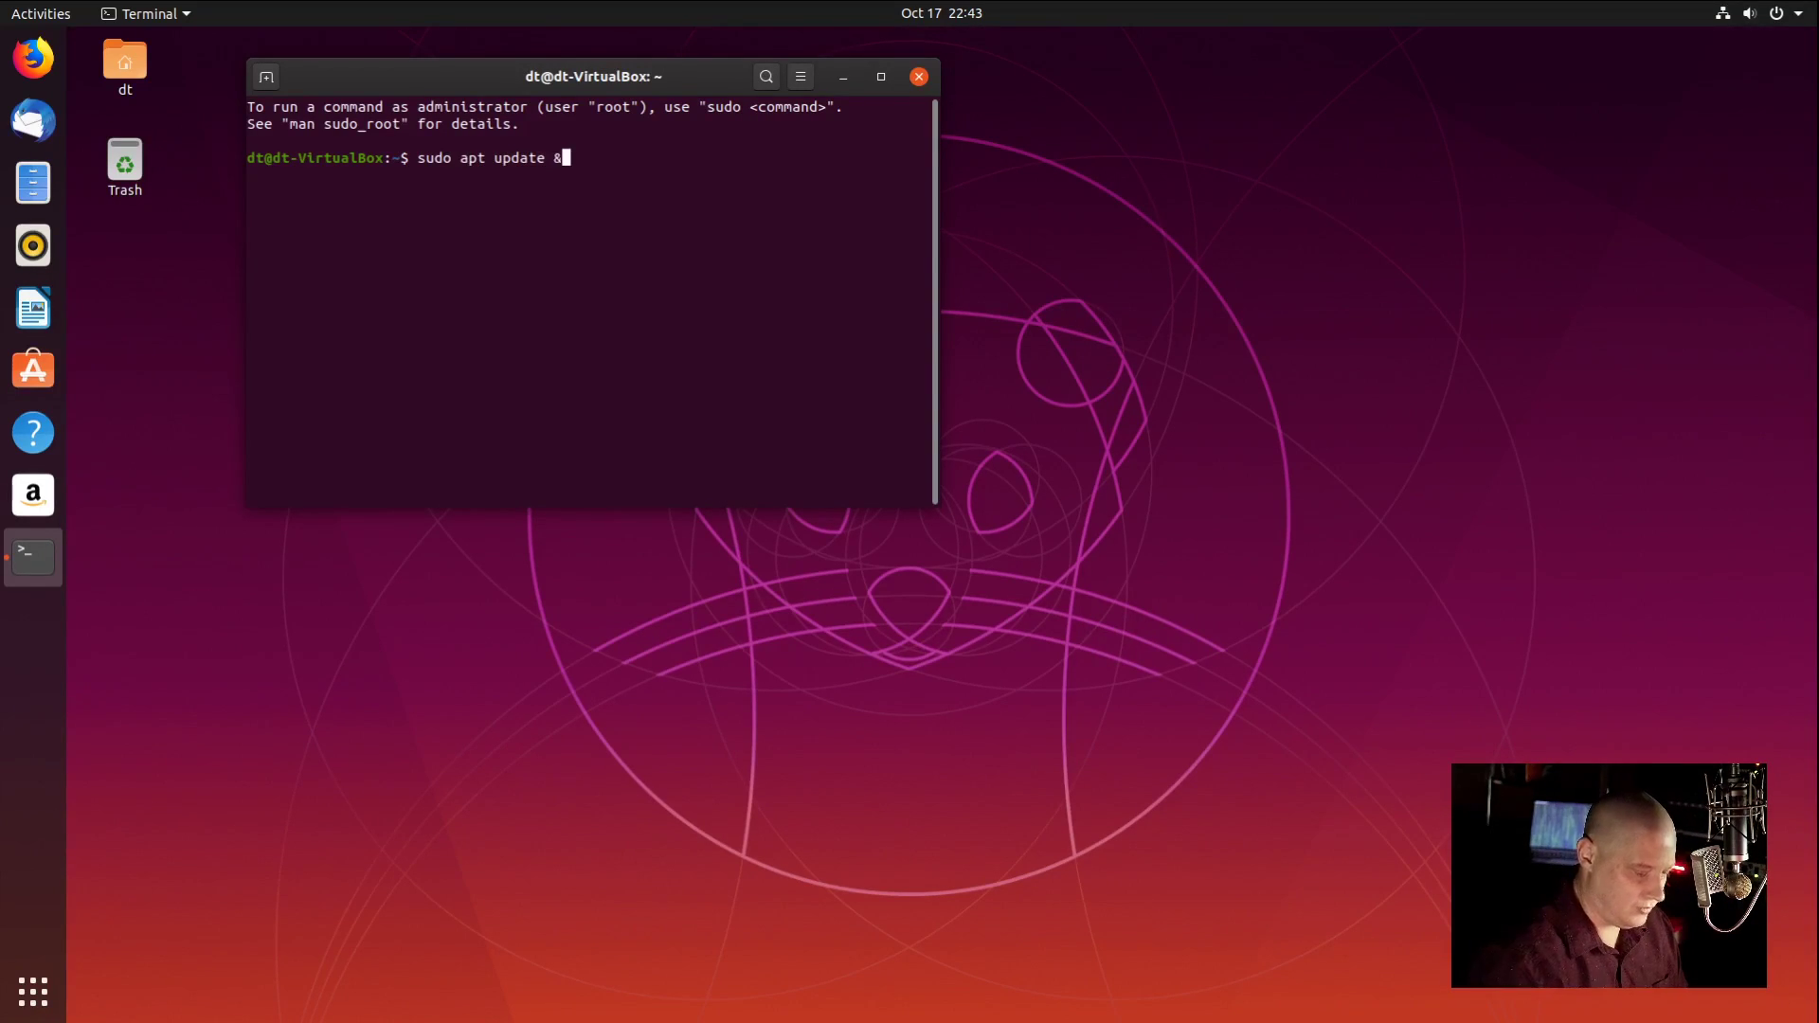
text(& sudo ap)
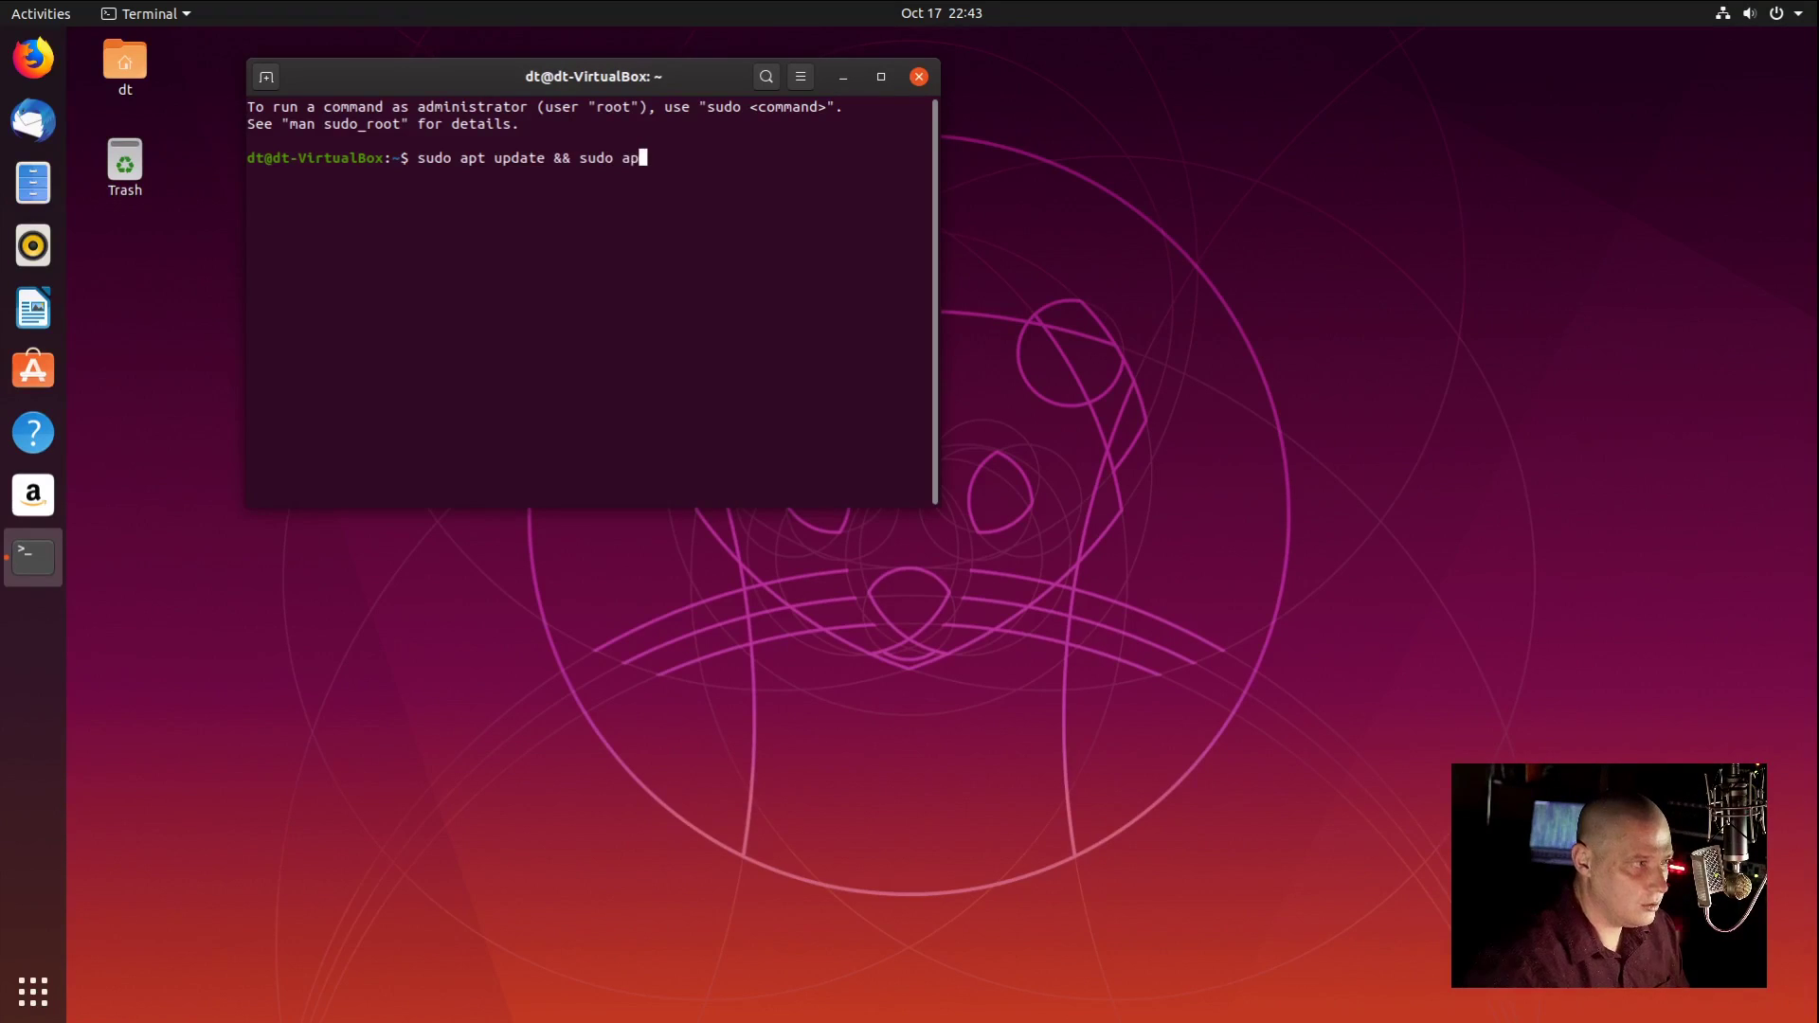
text(t upg)
key(BackSpace)
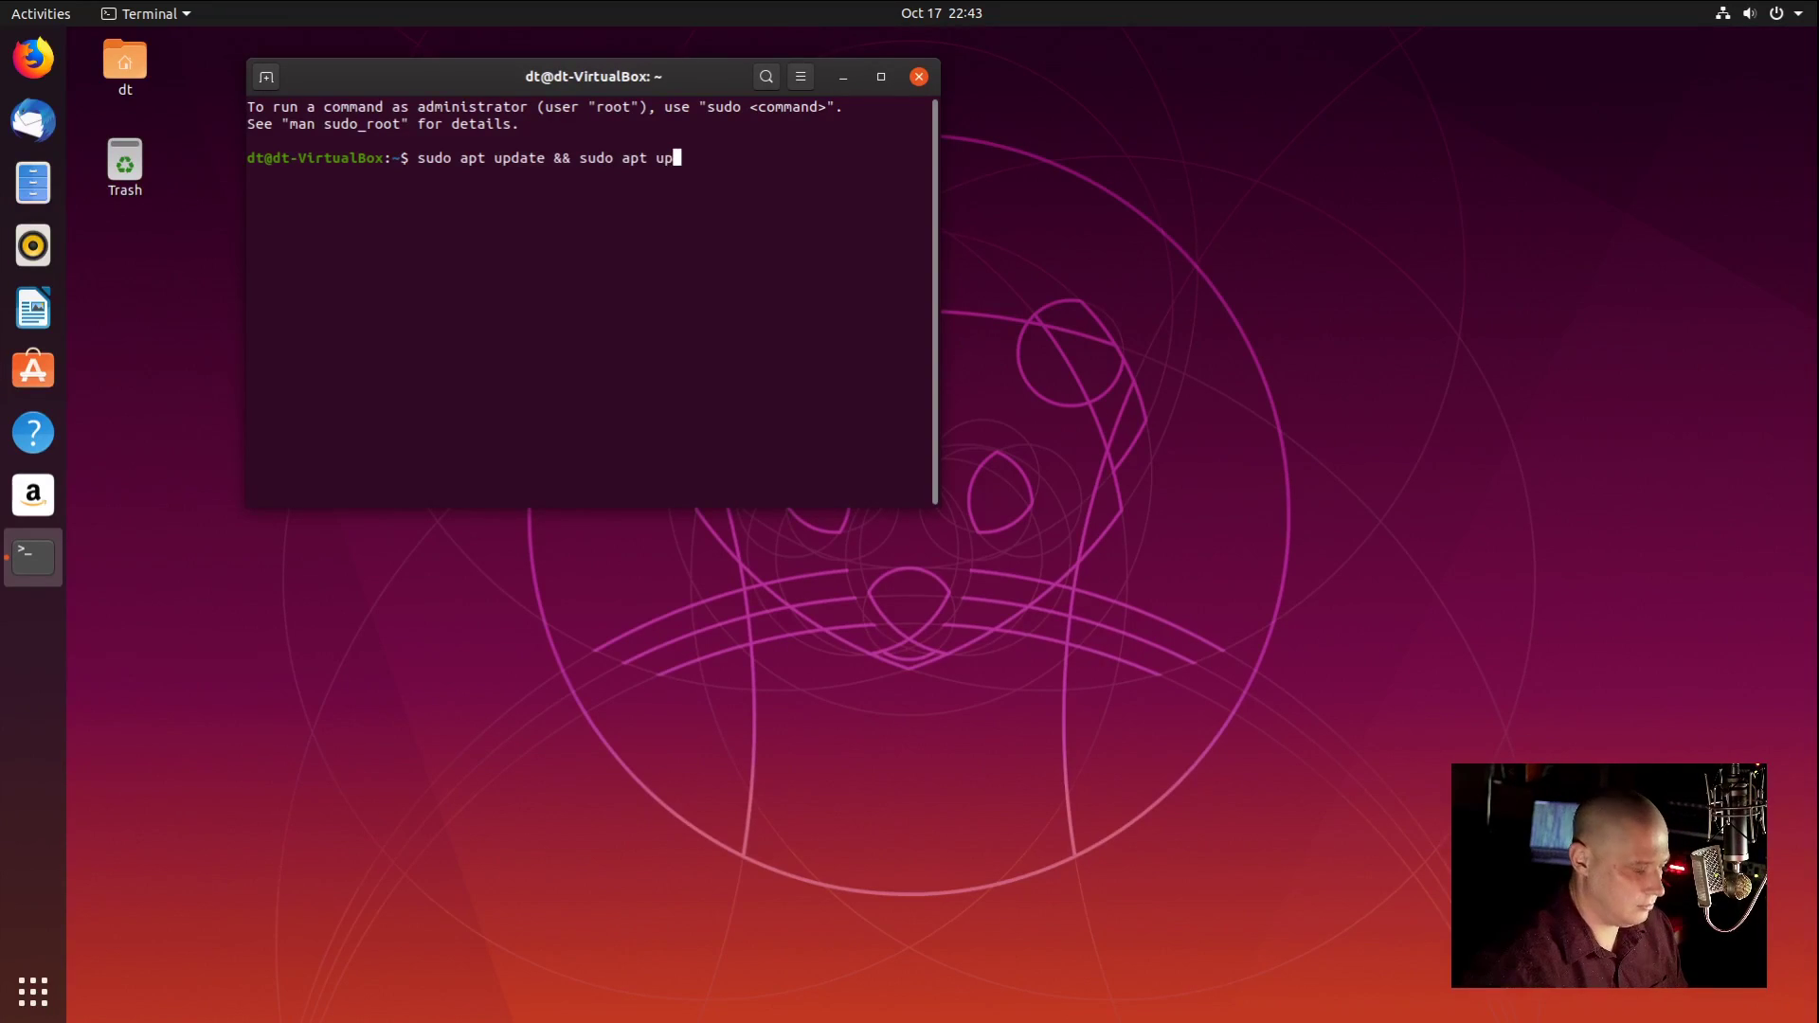
text(grade)
key(Return)
key(Return)
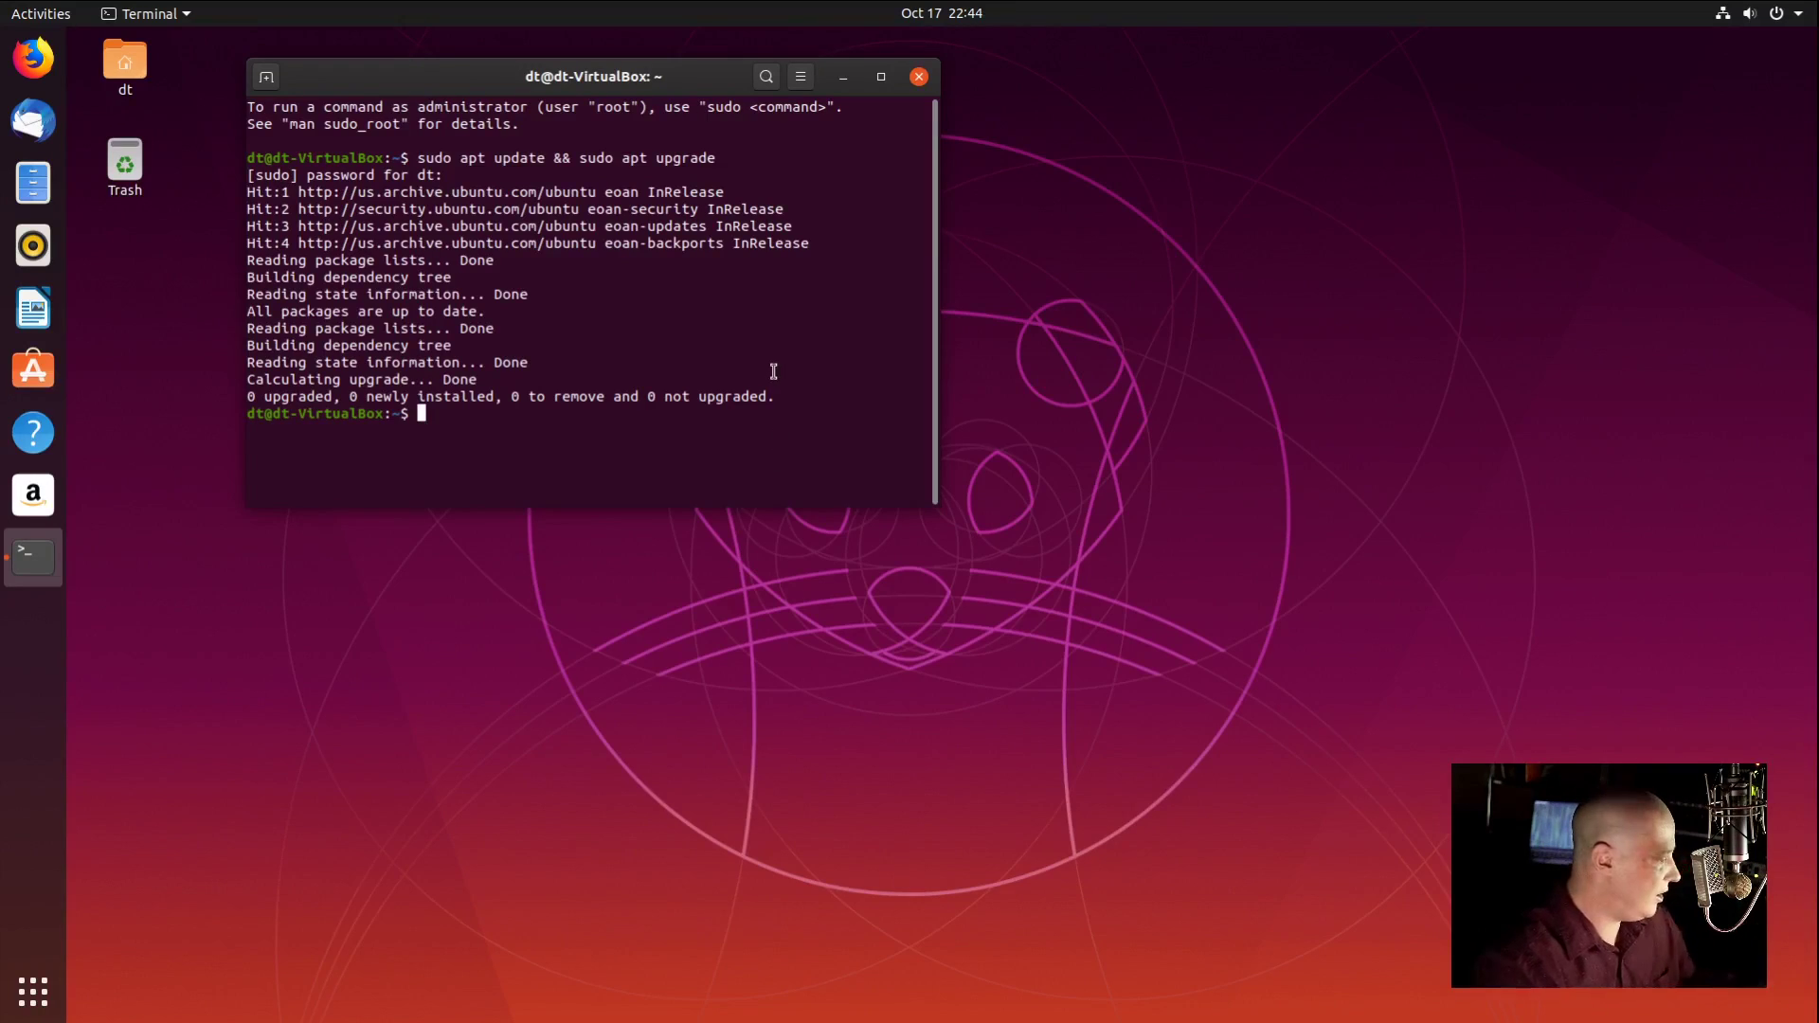
text(uname -)
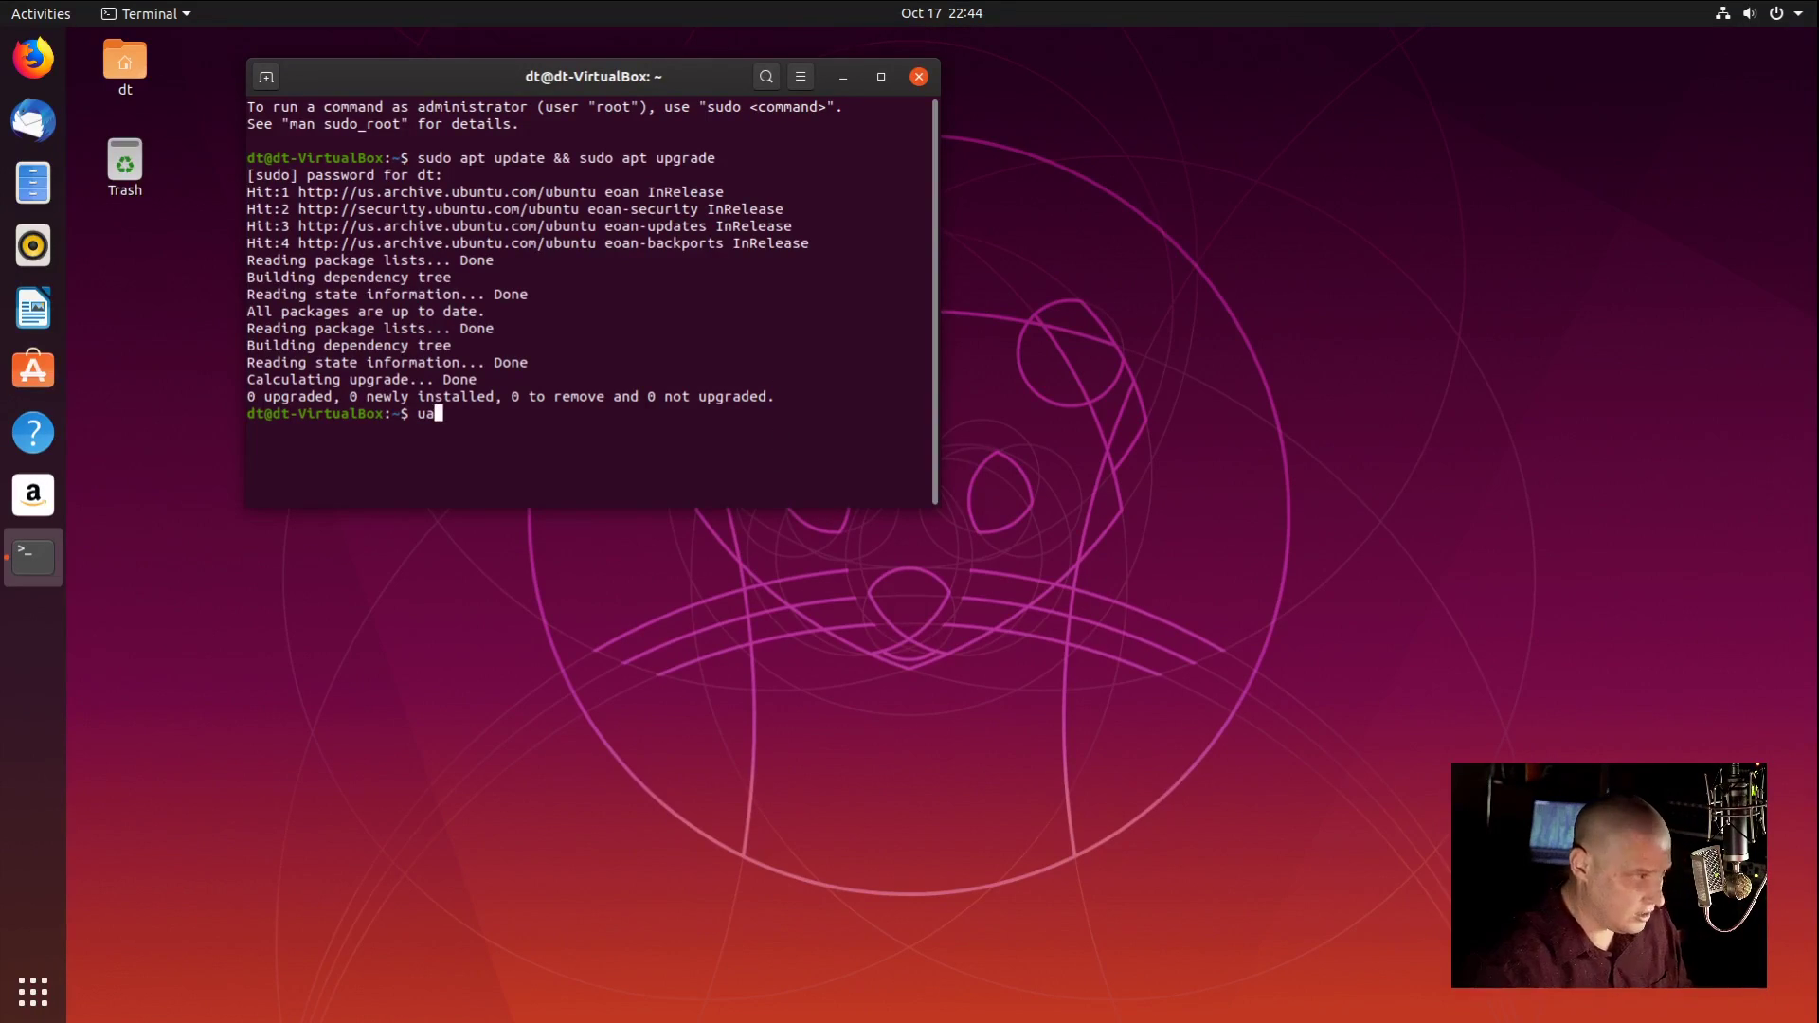
text(r)
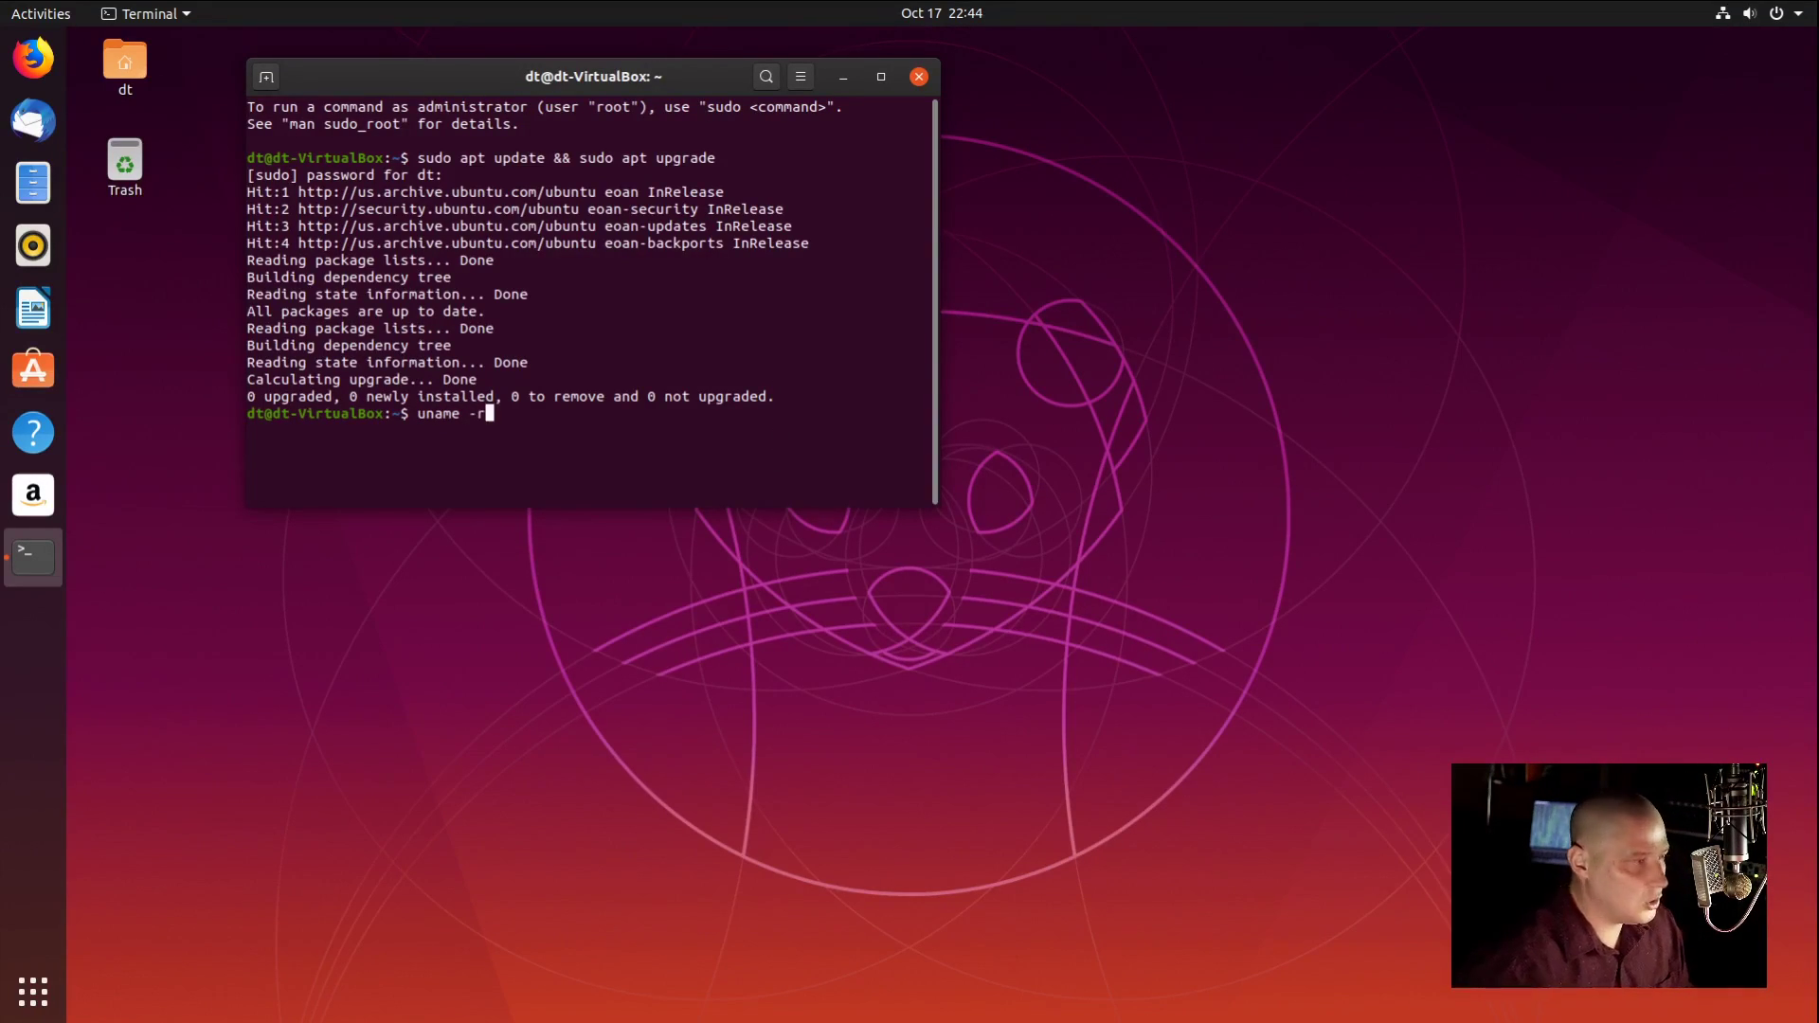
key(Return)
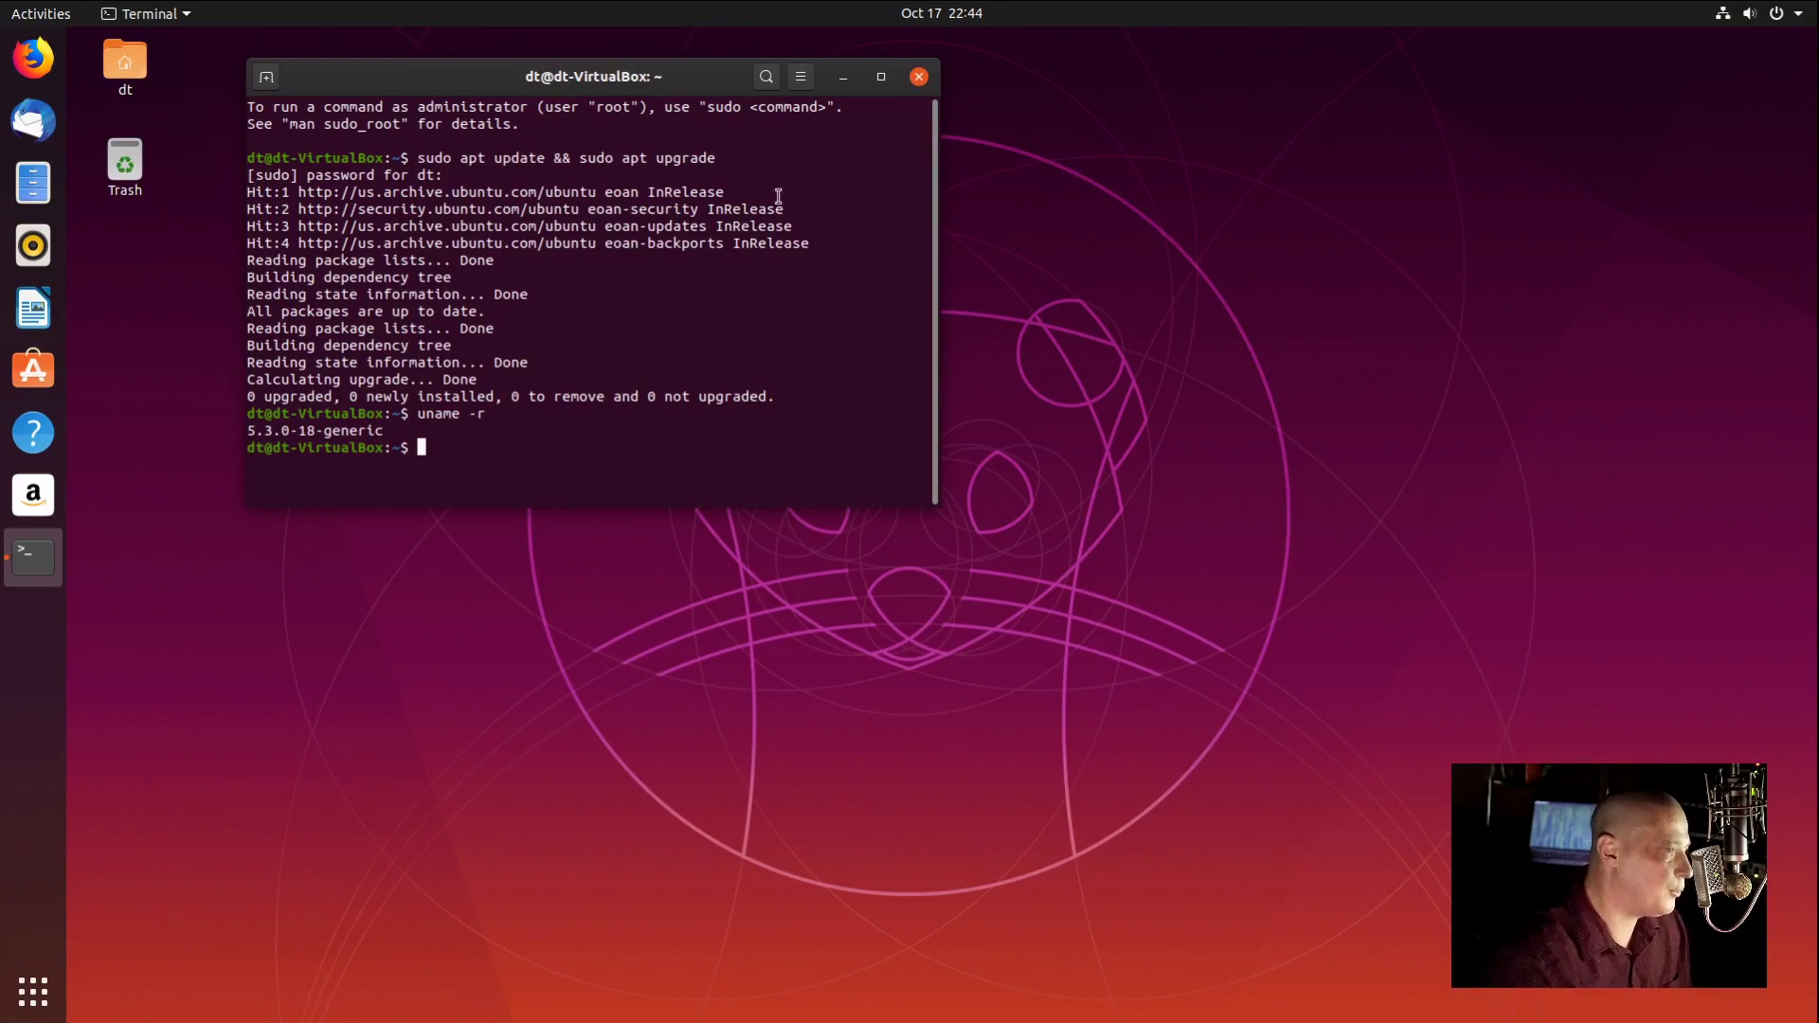
Step: Close the old terminal, run snap list in a fresh one, then close it
click(919, 76)
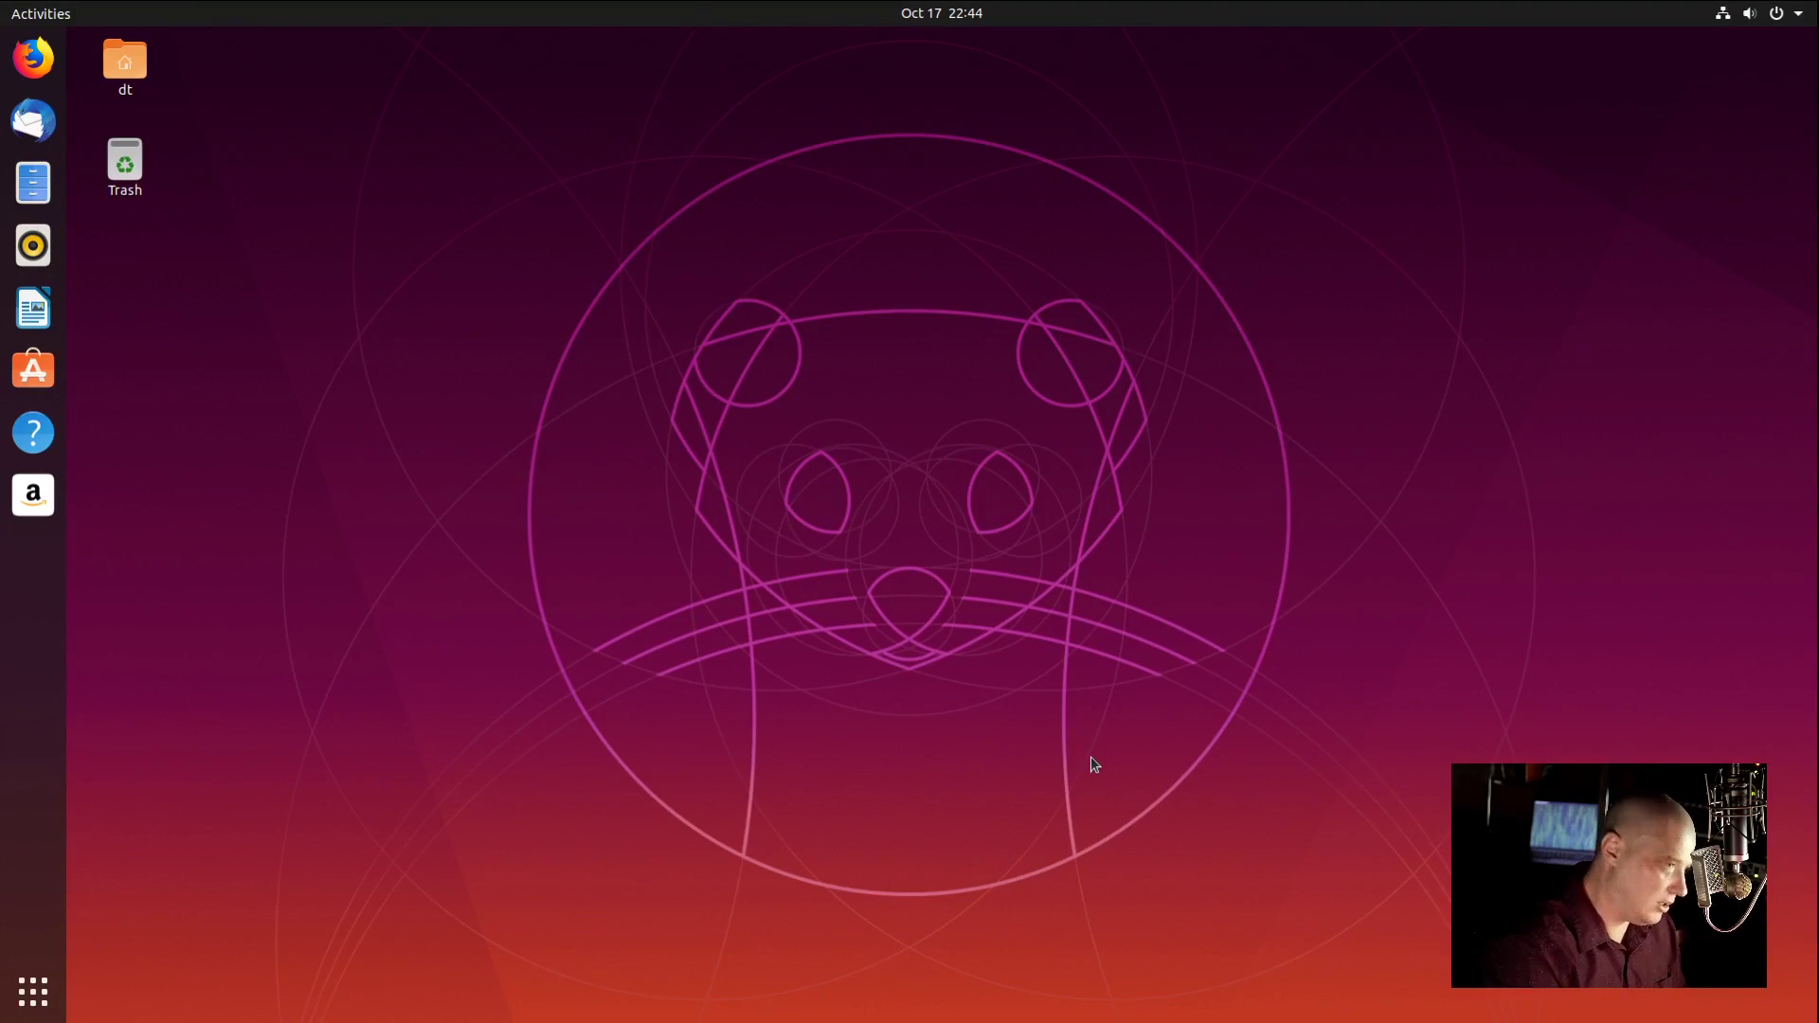
key(ctrl+alt+t)
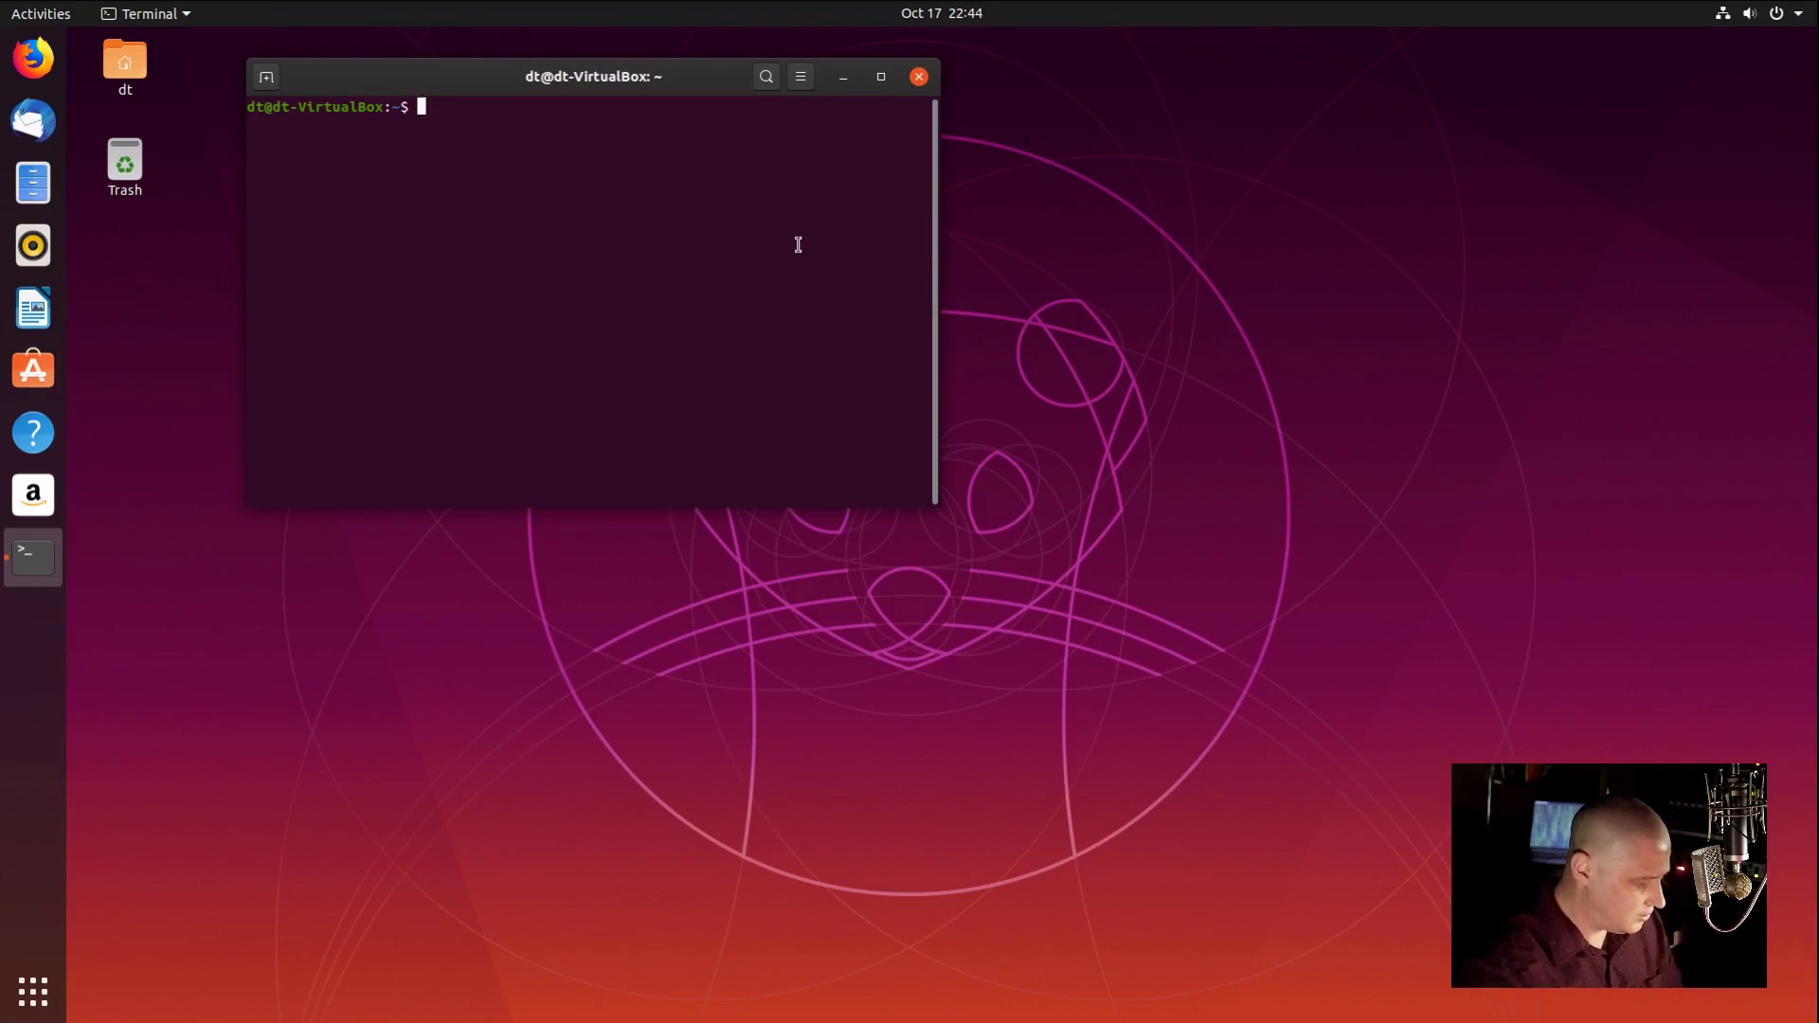
text(snap list)
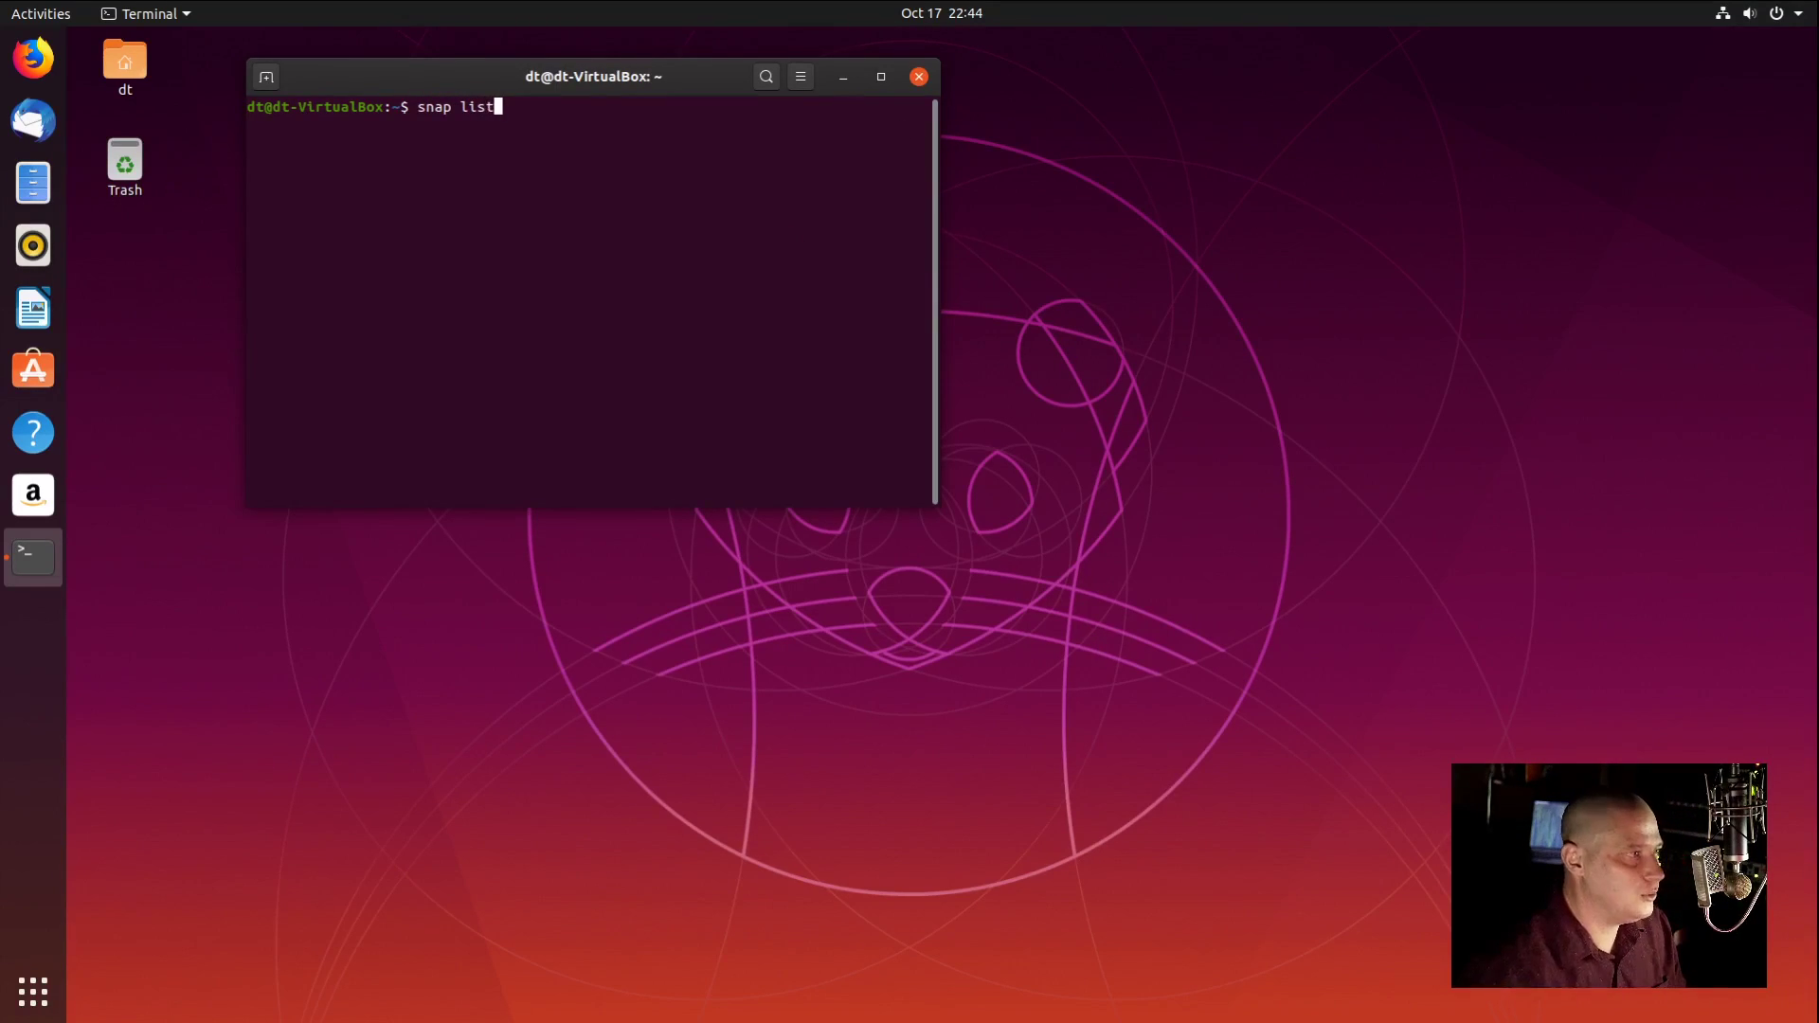
key(Return)
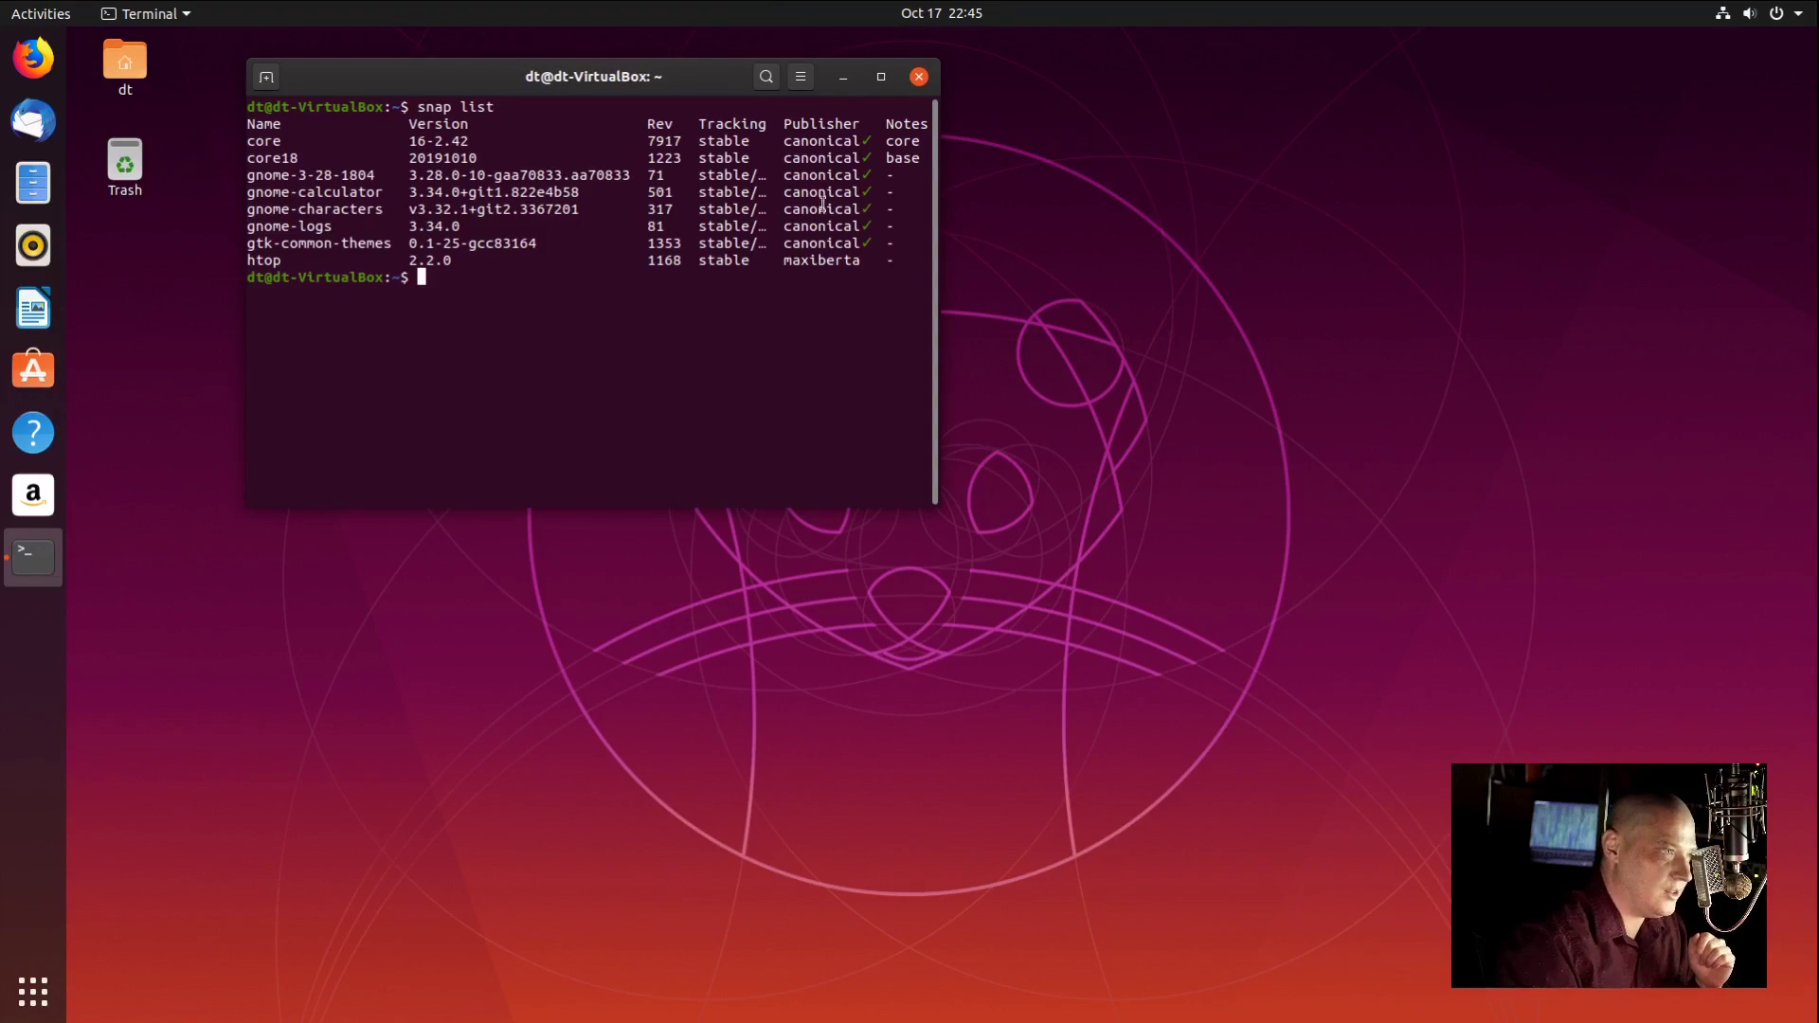
click(919, 76)
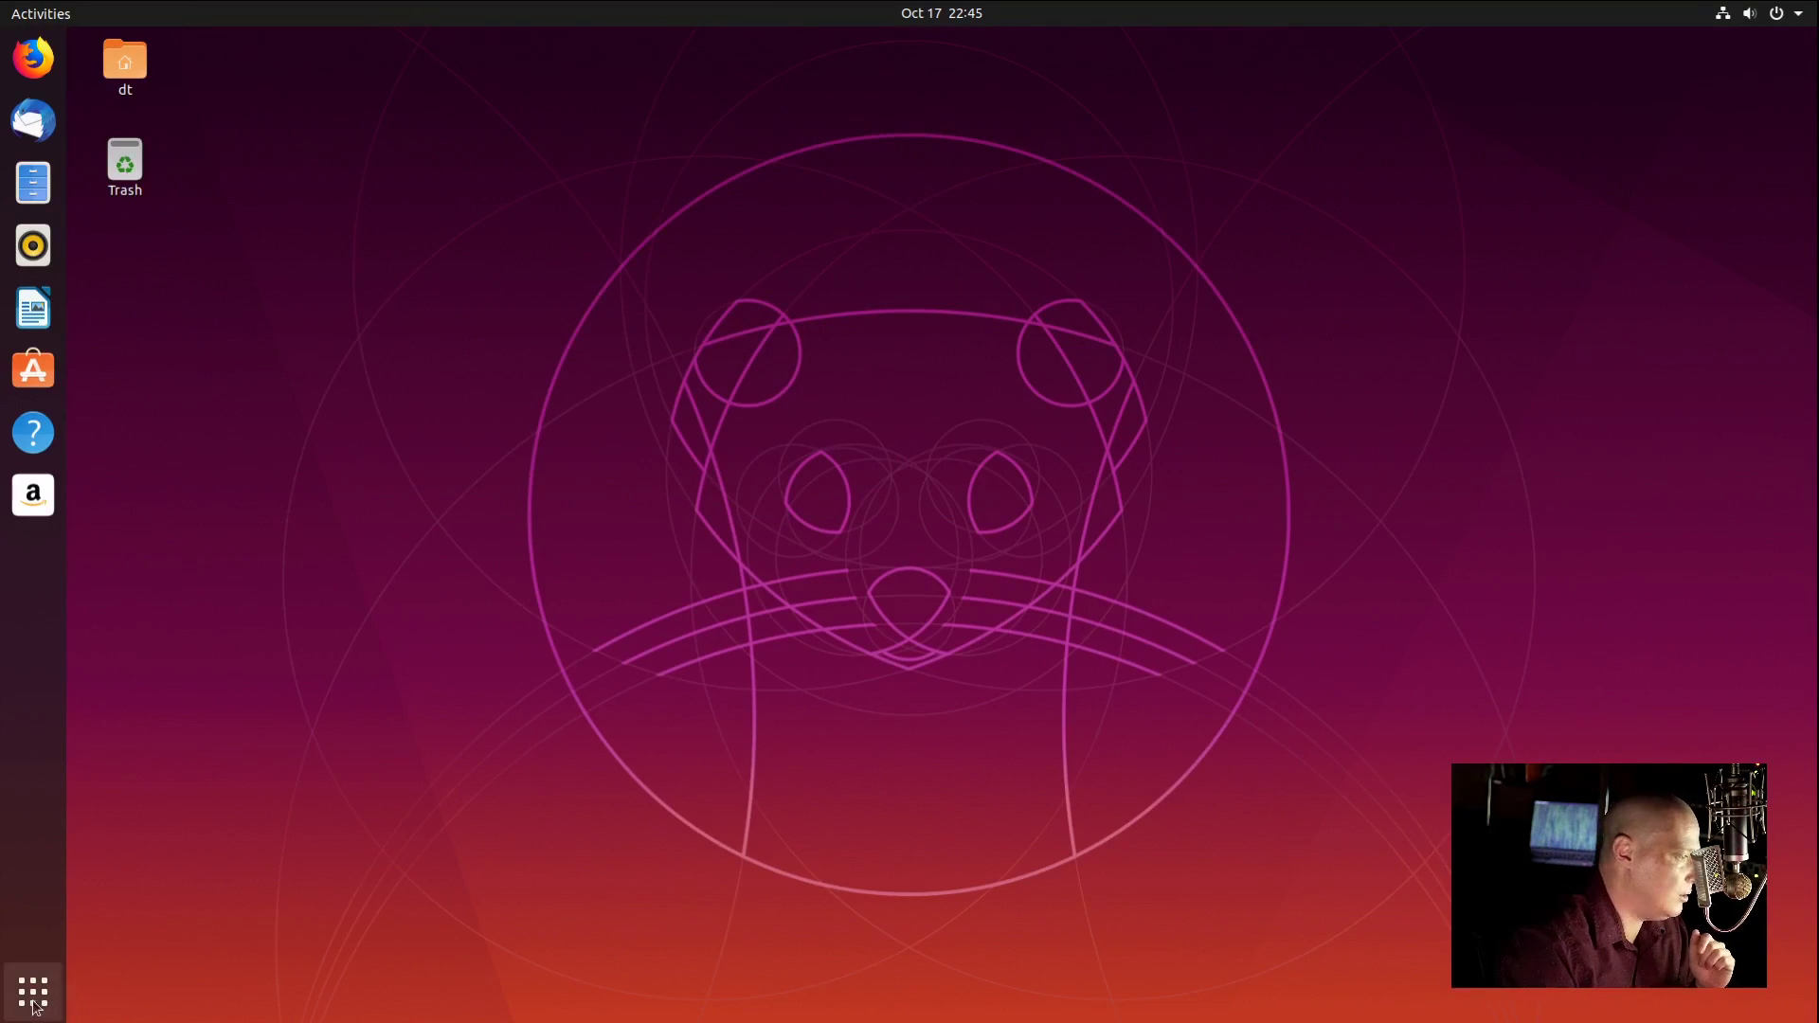
Step: Launch Calculator from the app grid, close it, then bring the applications grid back up
key(super+a)
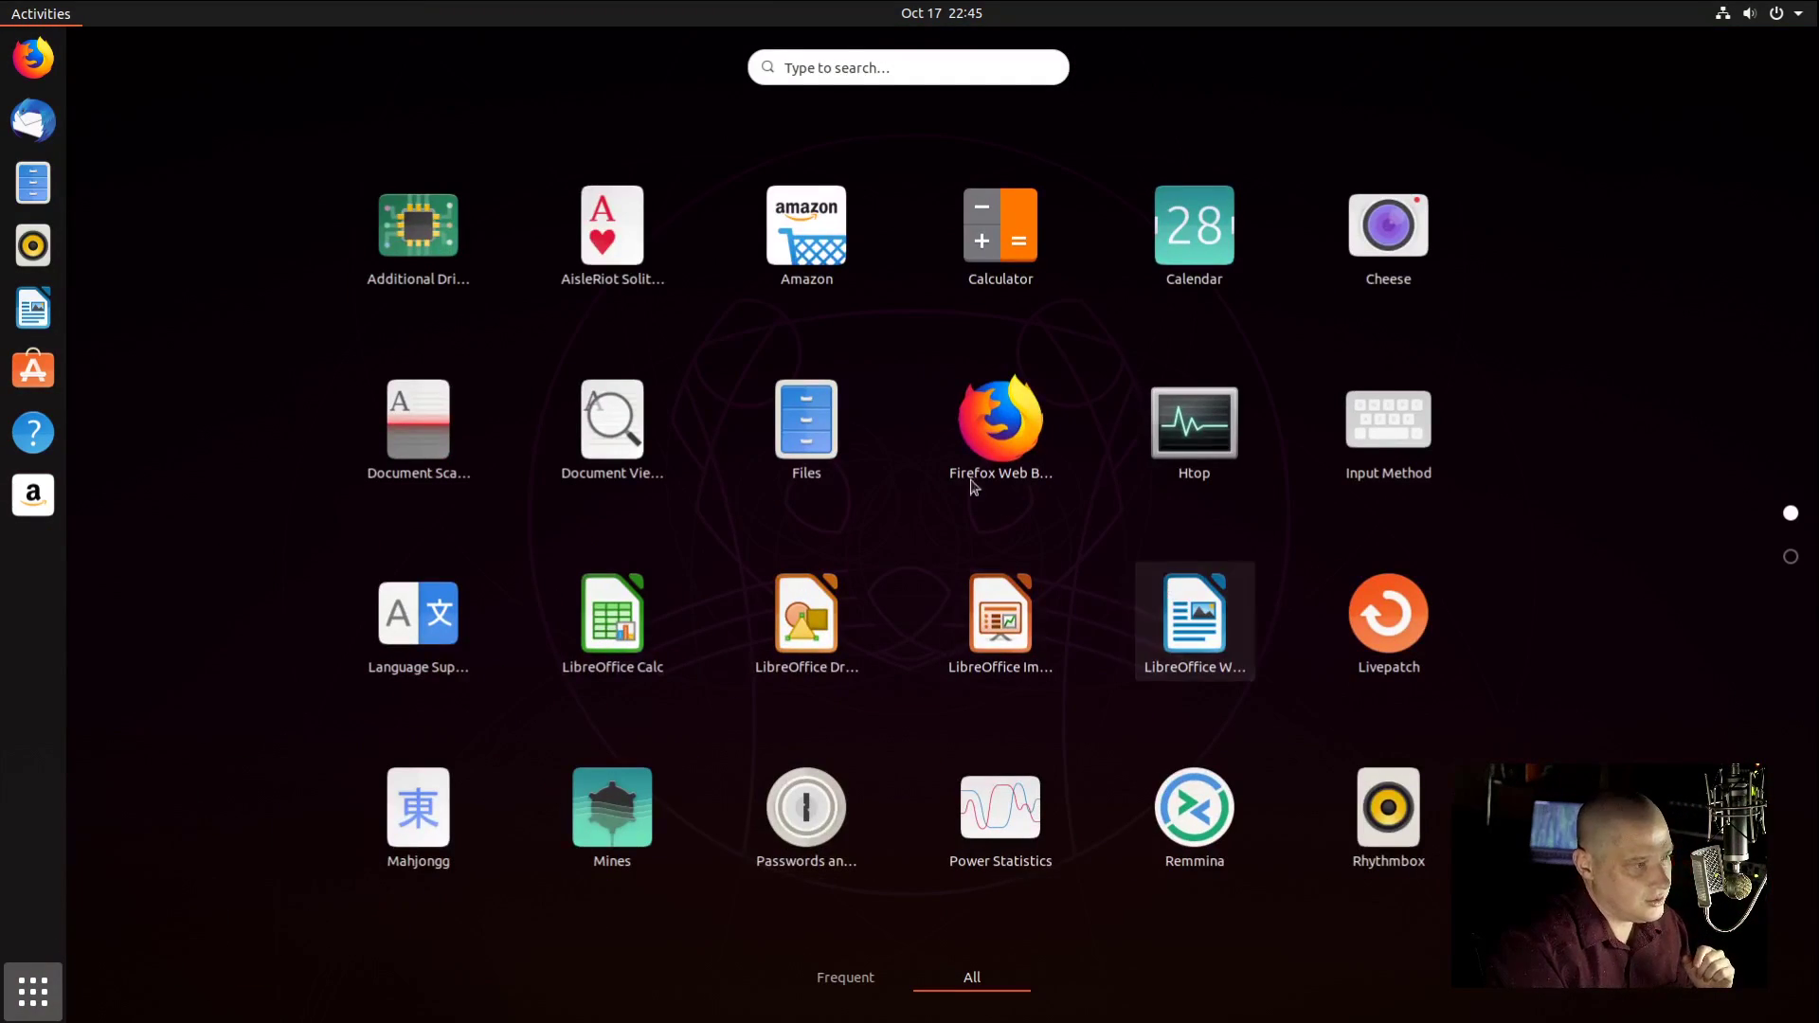
click(989, 233)
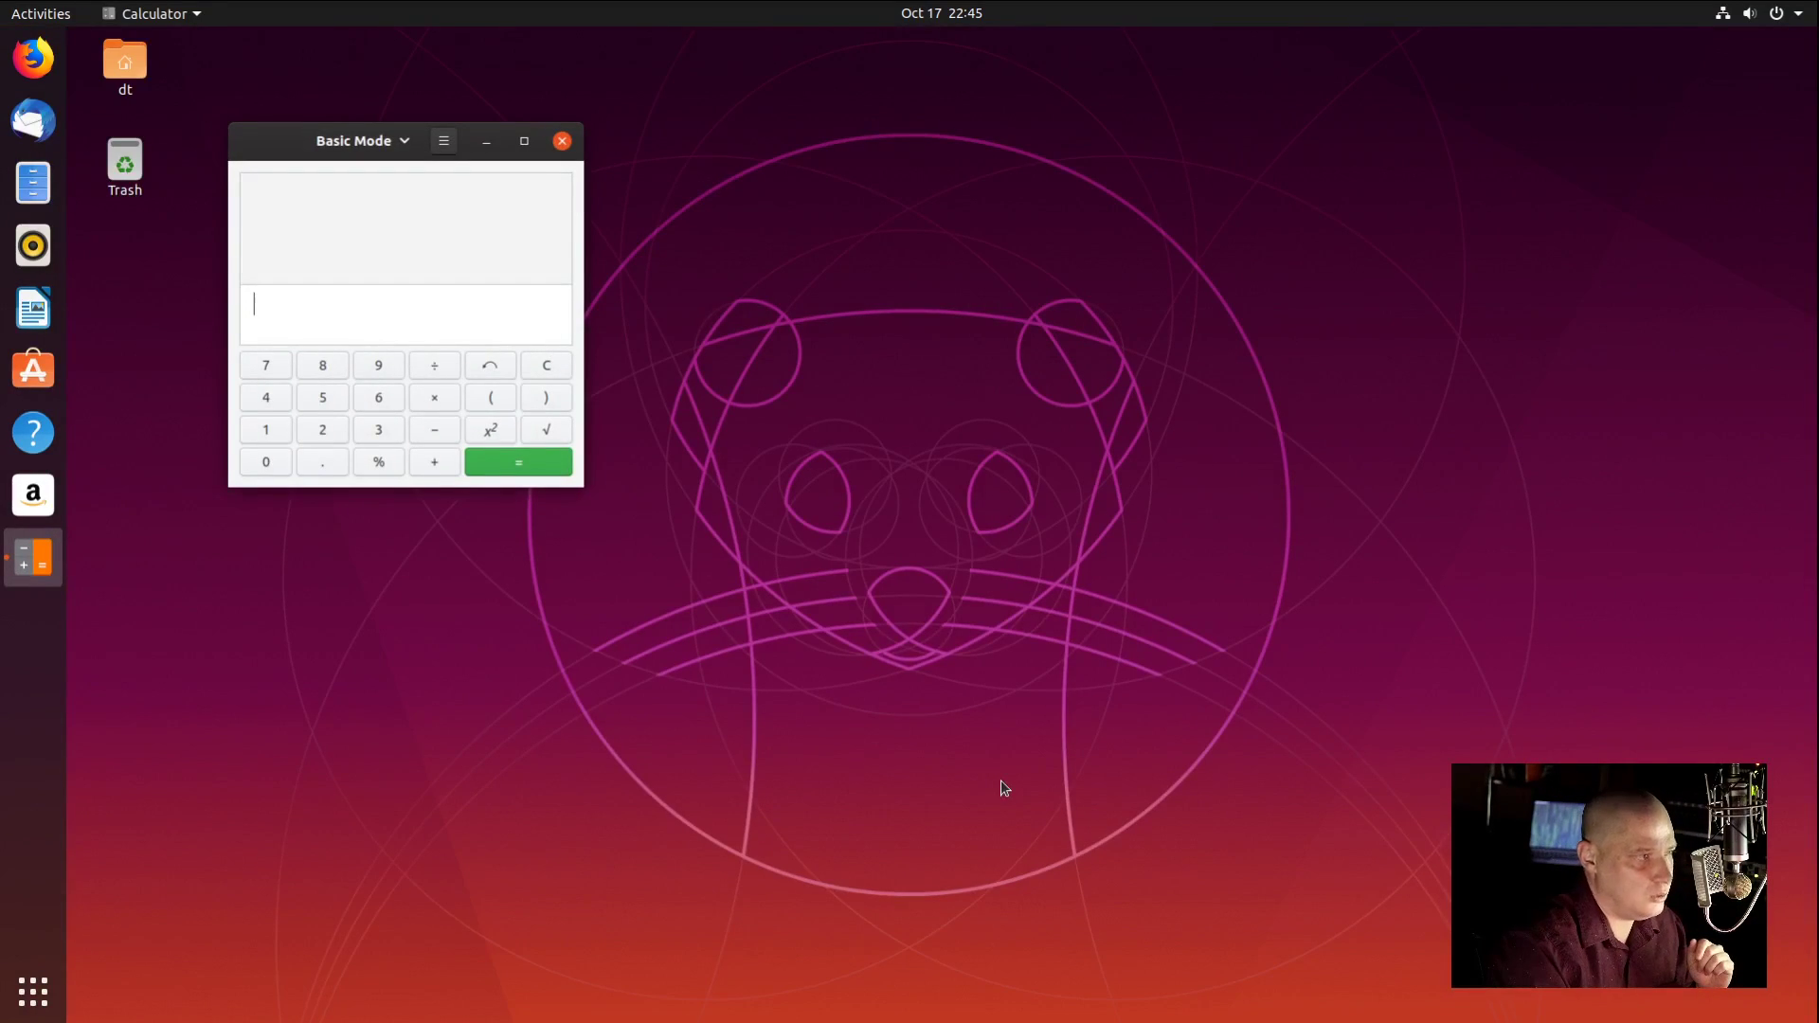
click(562, 140)
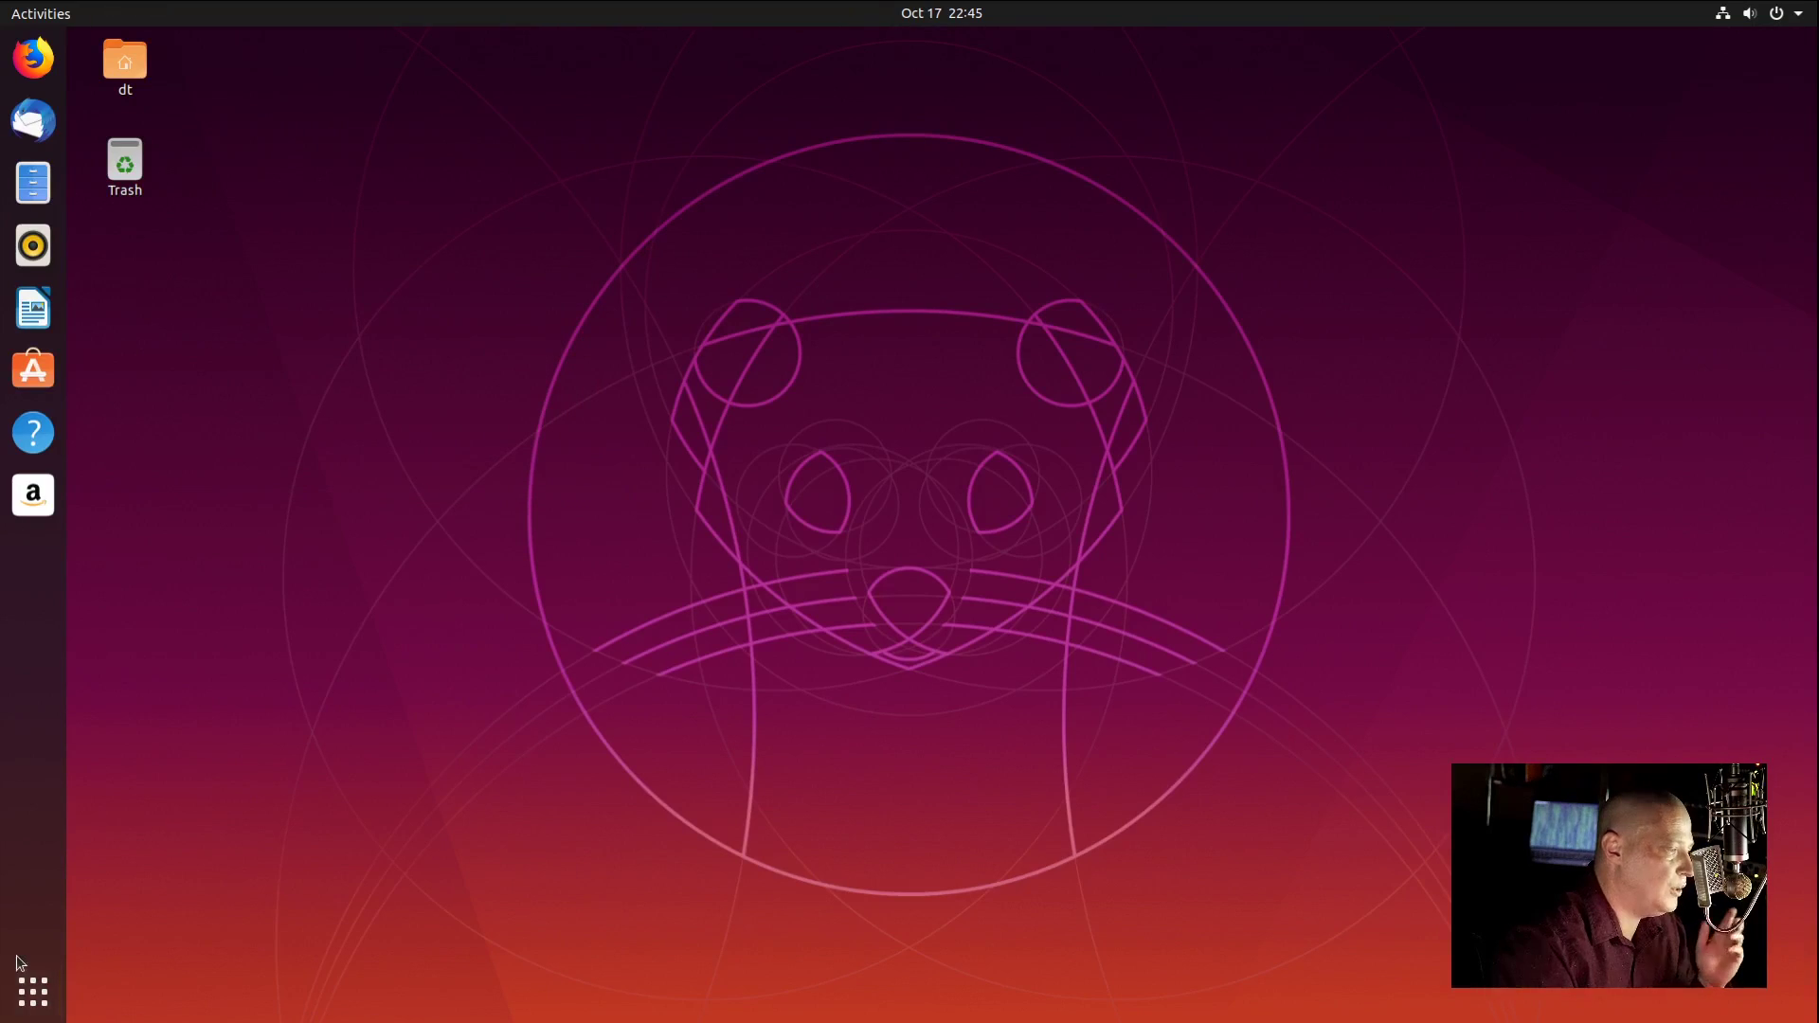
click(33, 987)
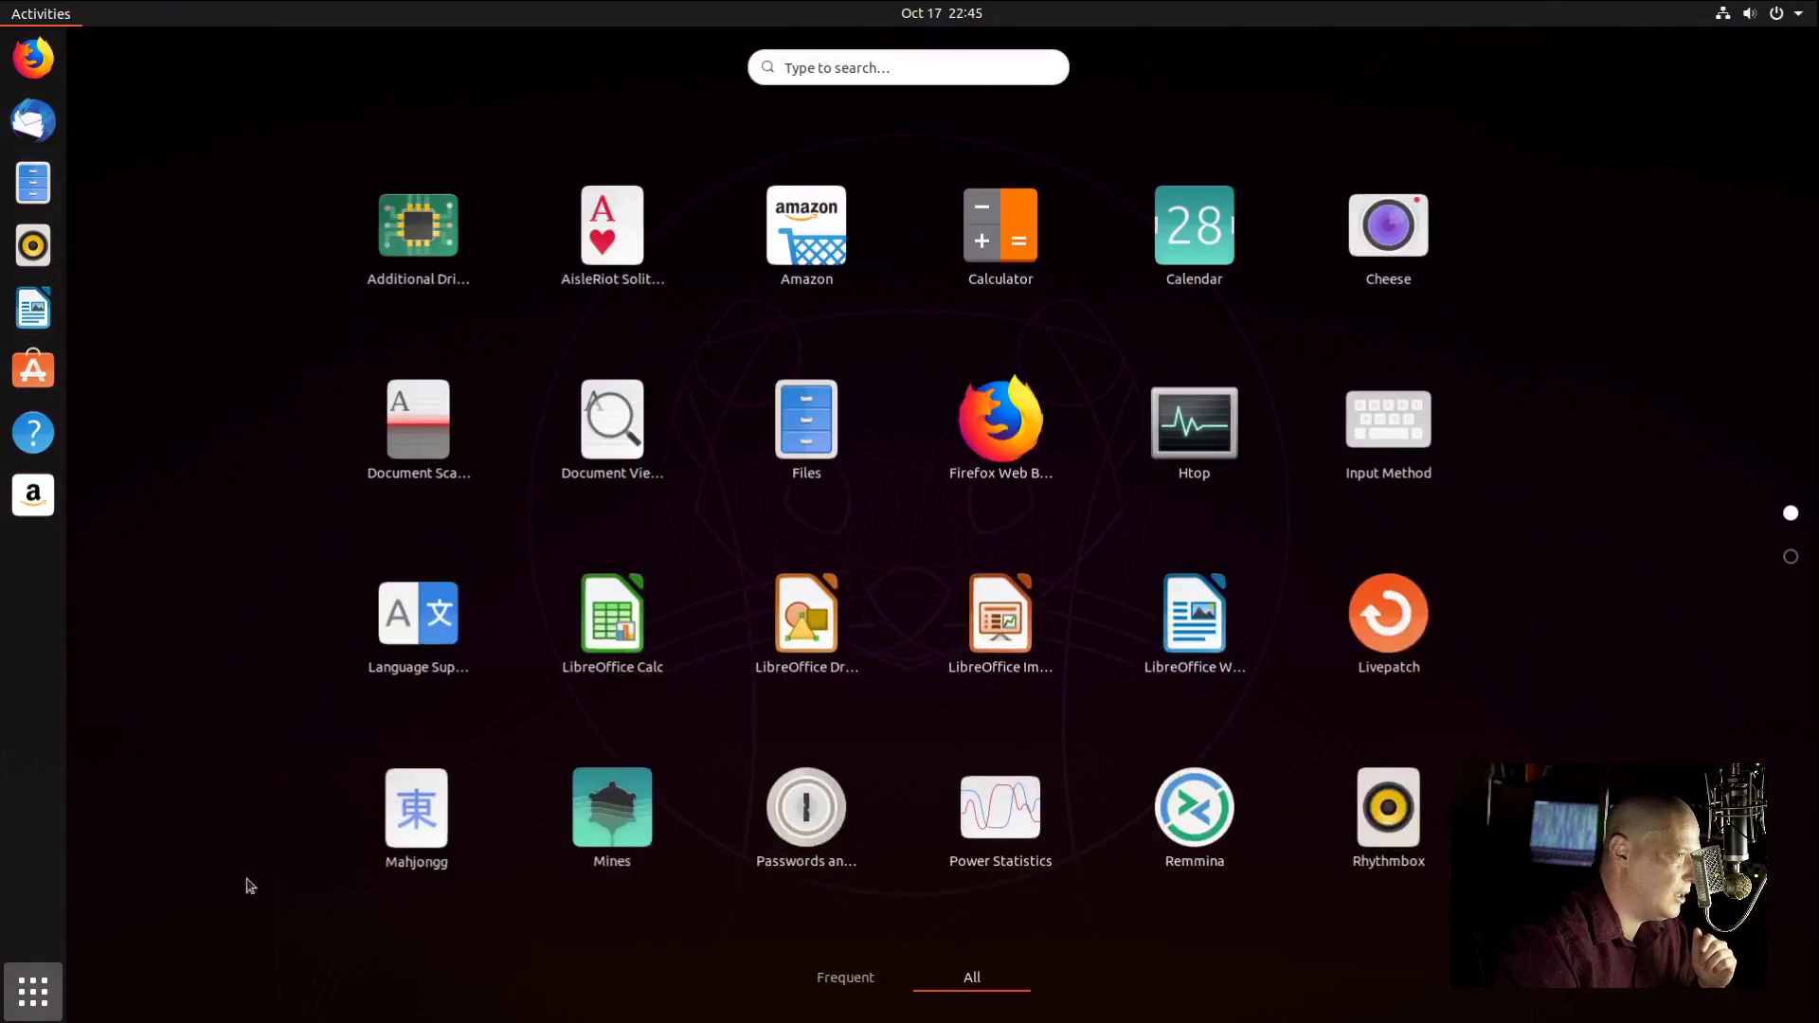
click(249, 886)
Step: Open the background settings from the desktop menu and set the boat-on-the-lake wallpaper
right_click(705, 319)
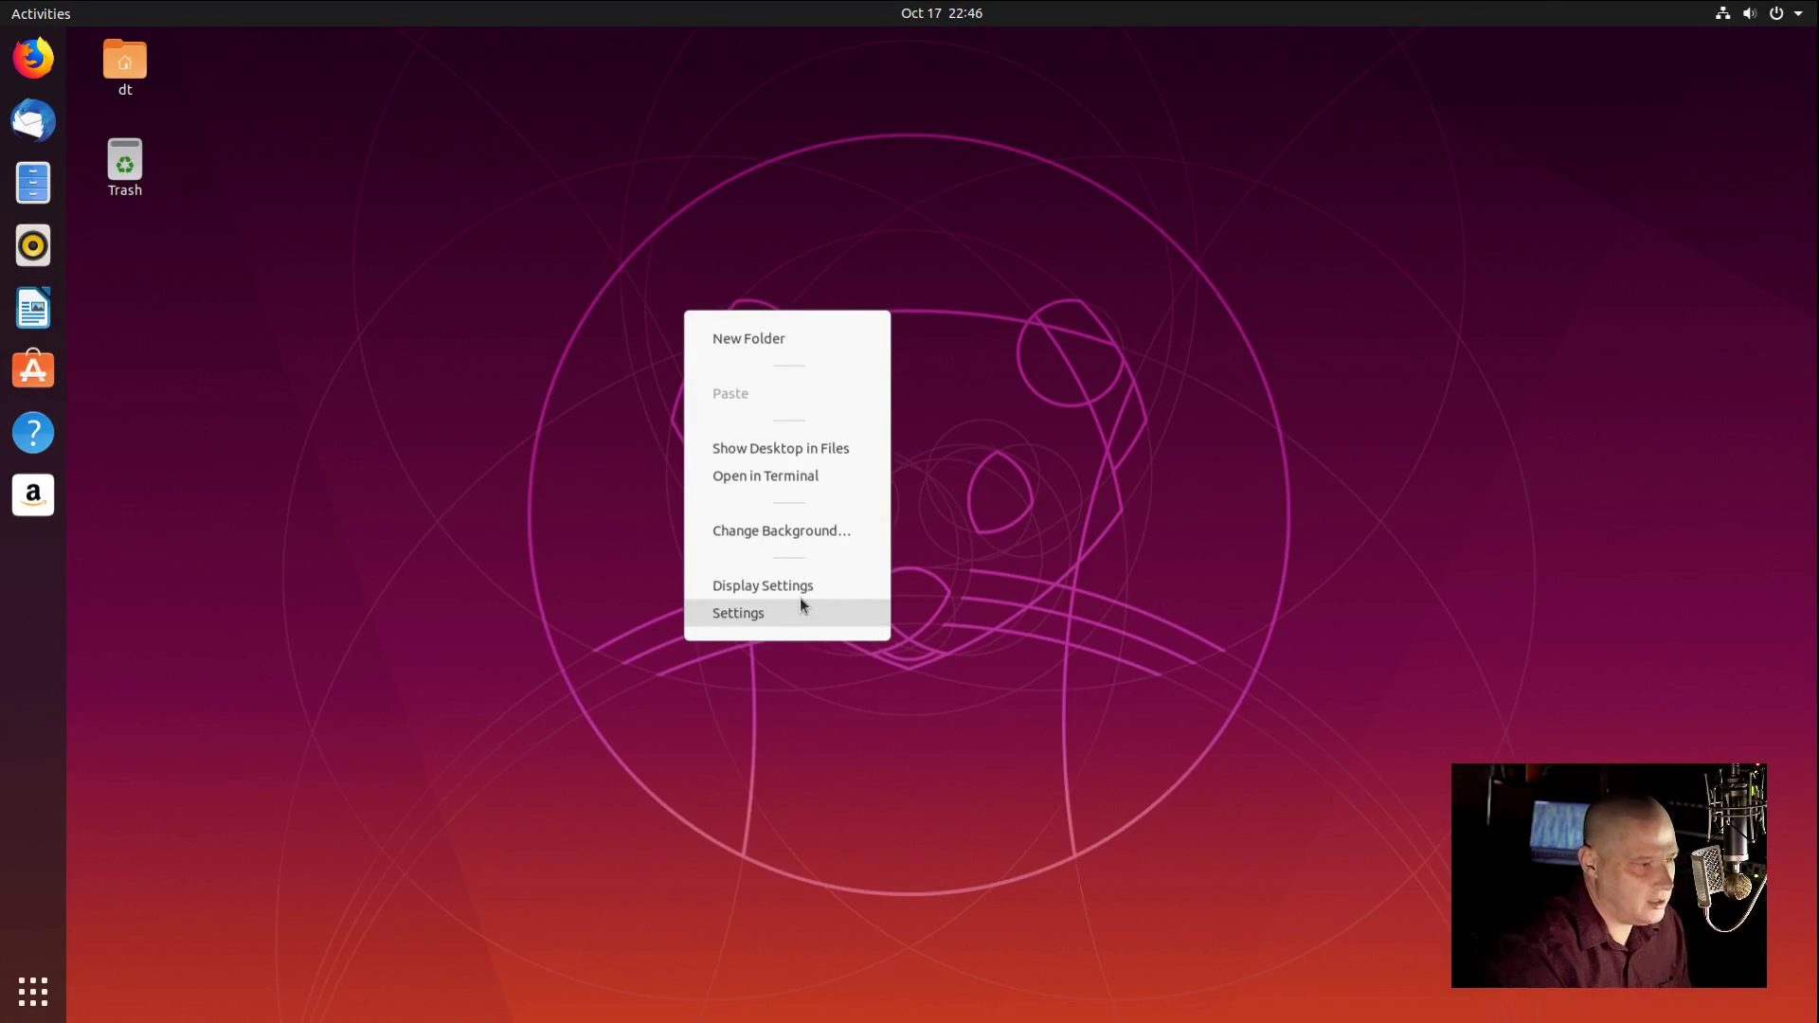
click(804, 532)
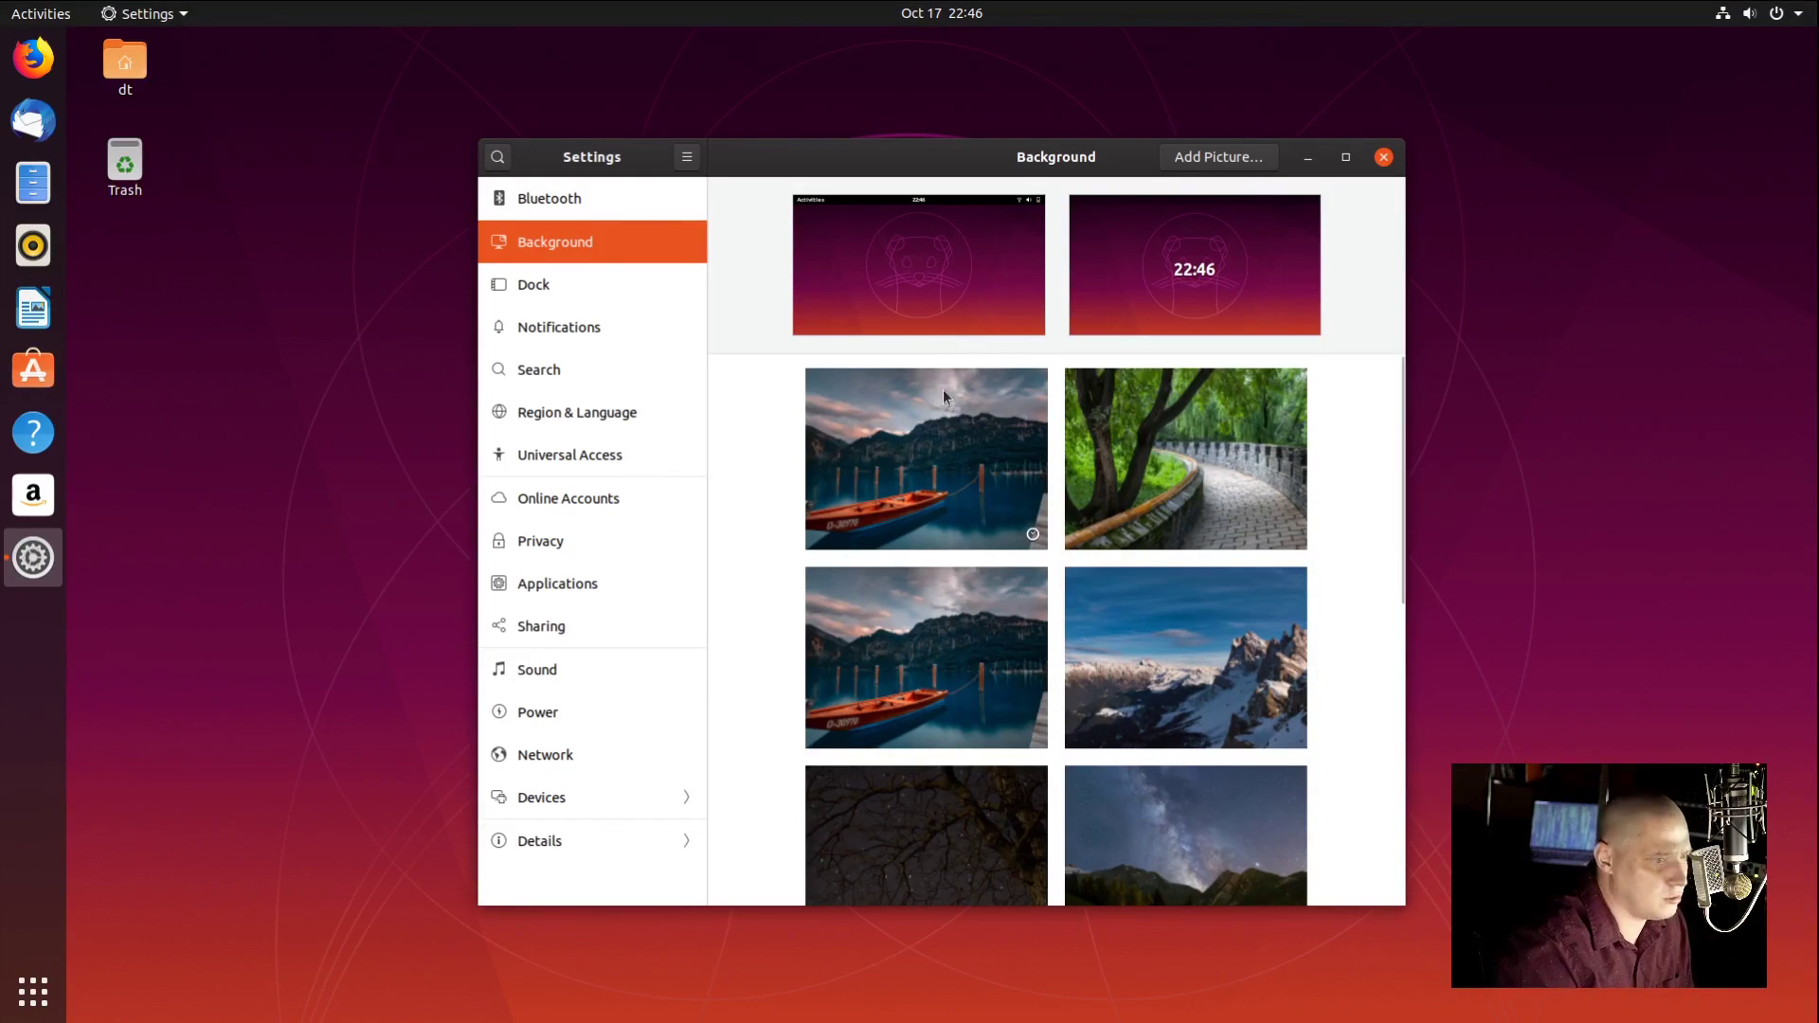
click(924, 434)
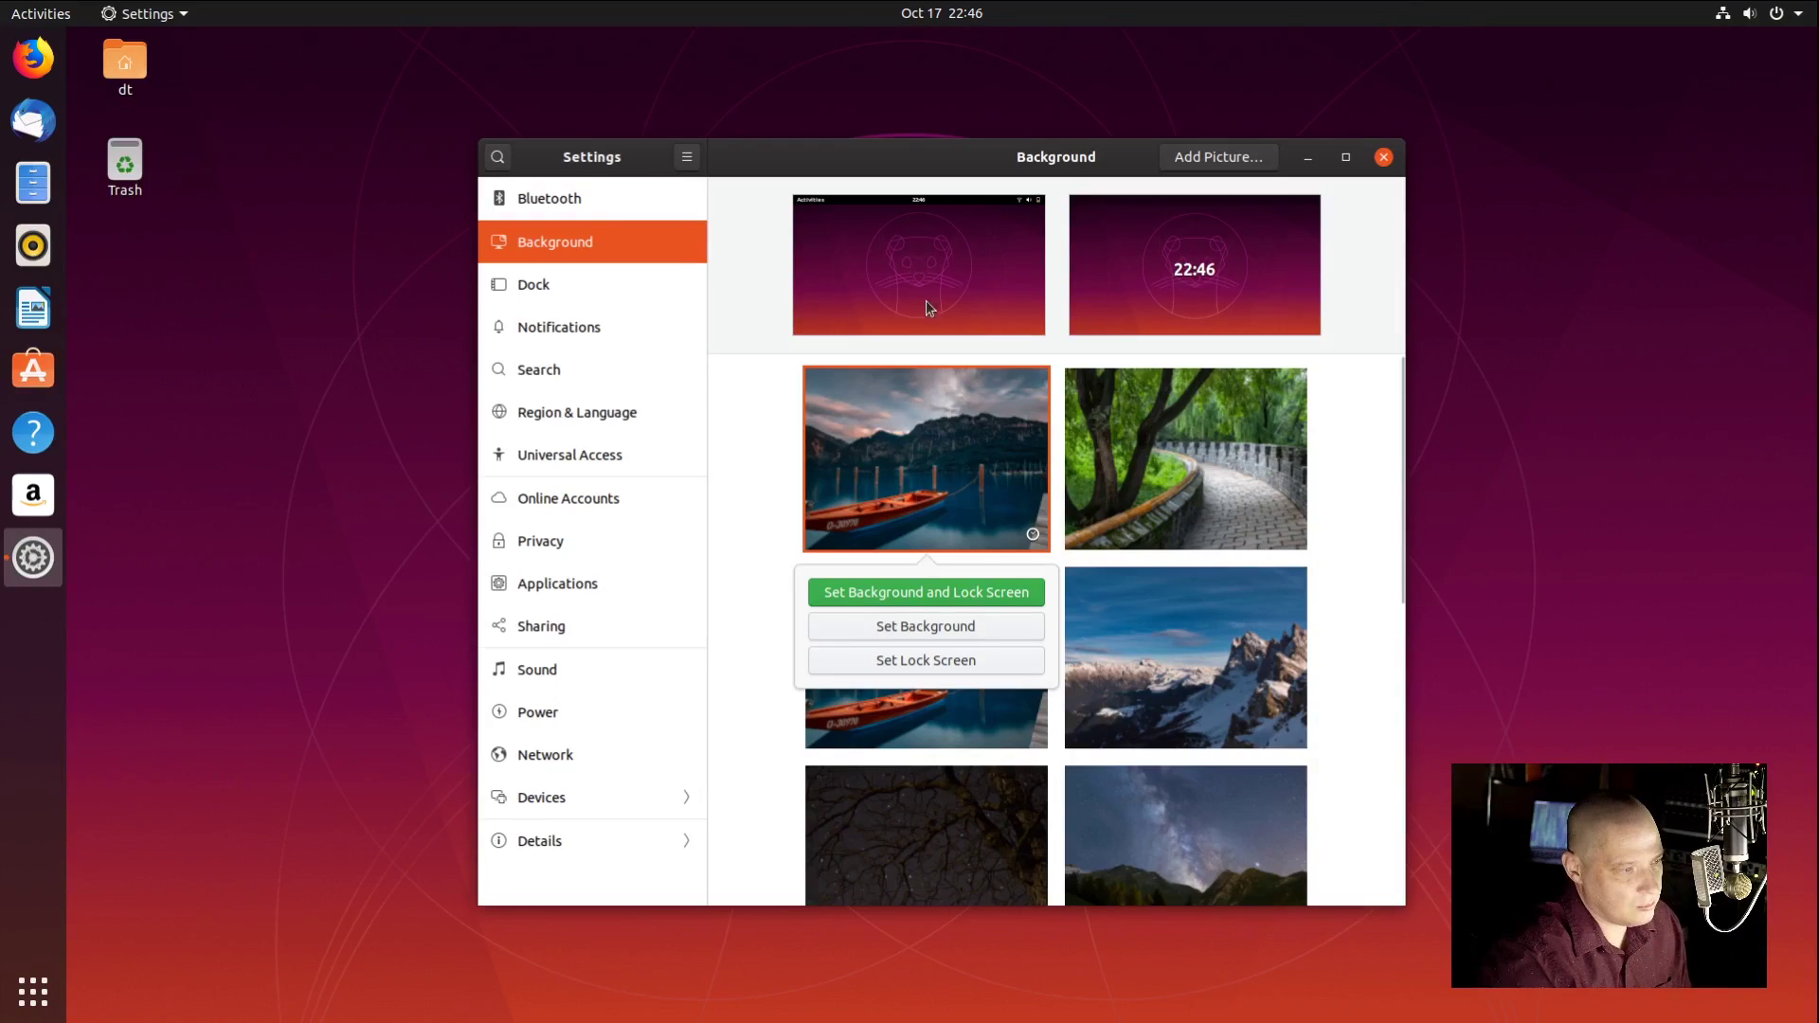
click(981, 633)
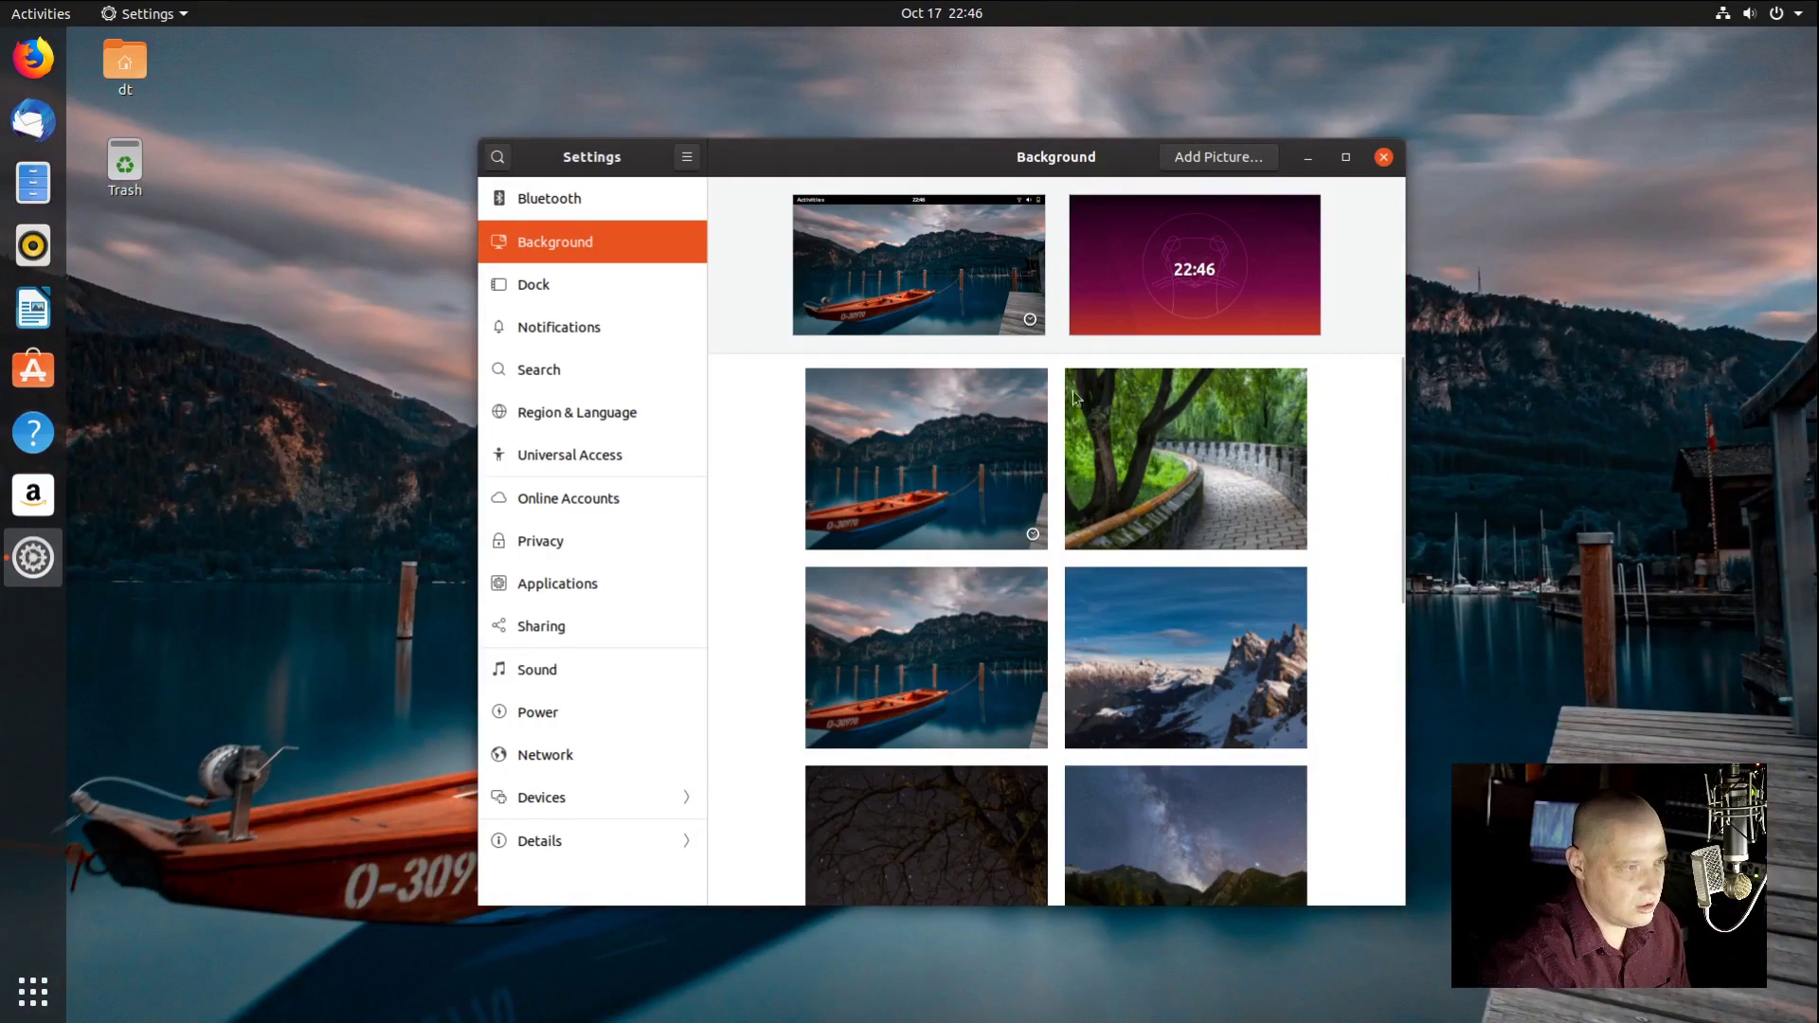
Step: Set the garden path and then the snowy mountain wallpapers as background
drag(1076, 164, 926, 125)
click(873, 468)
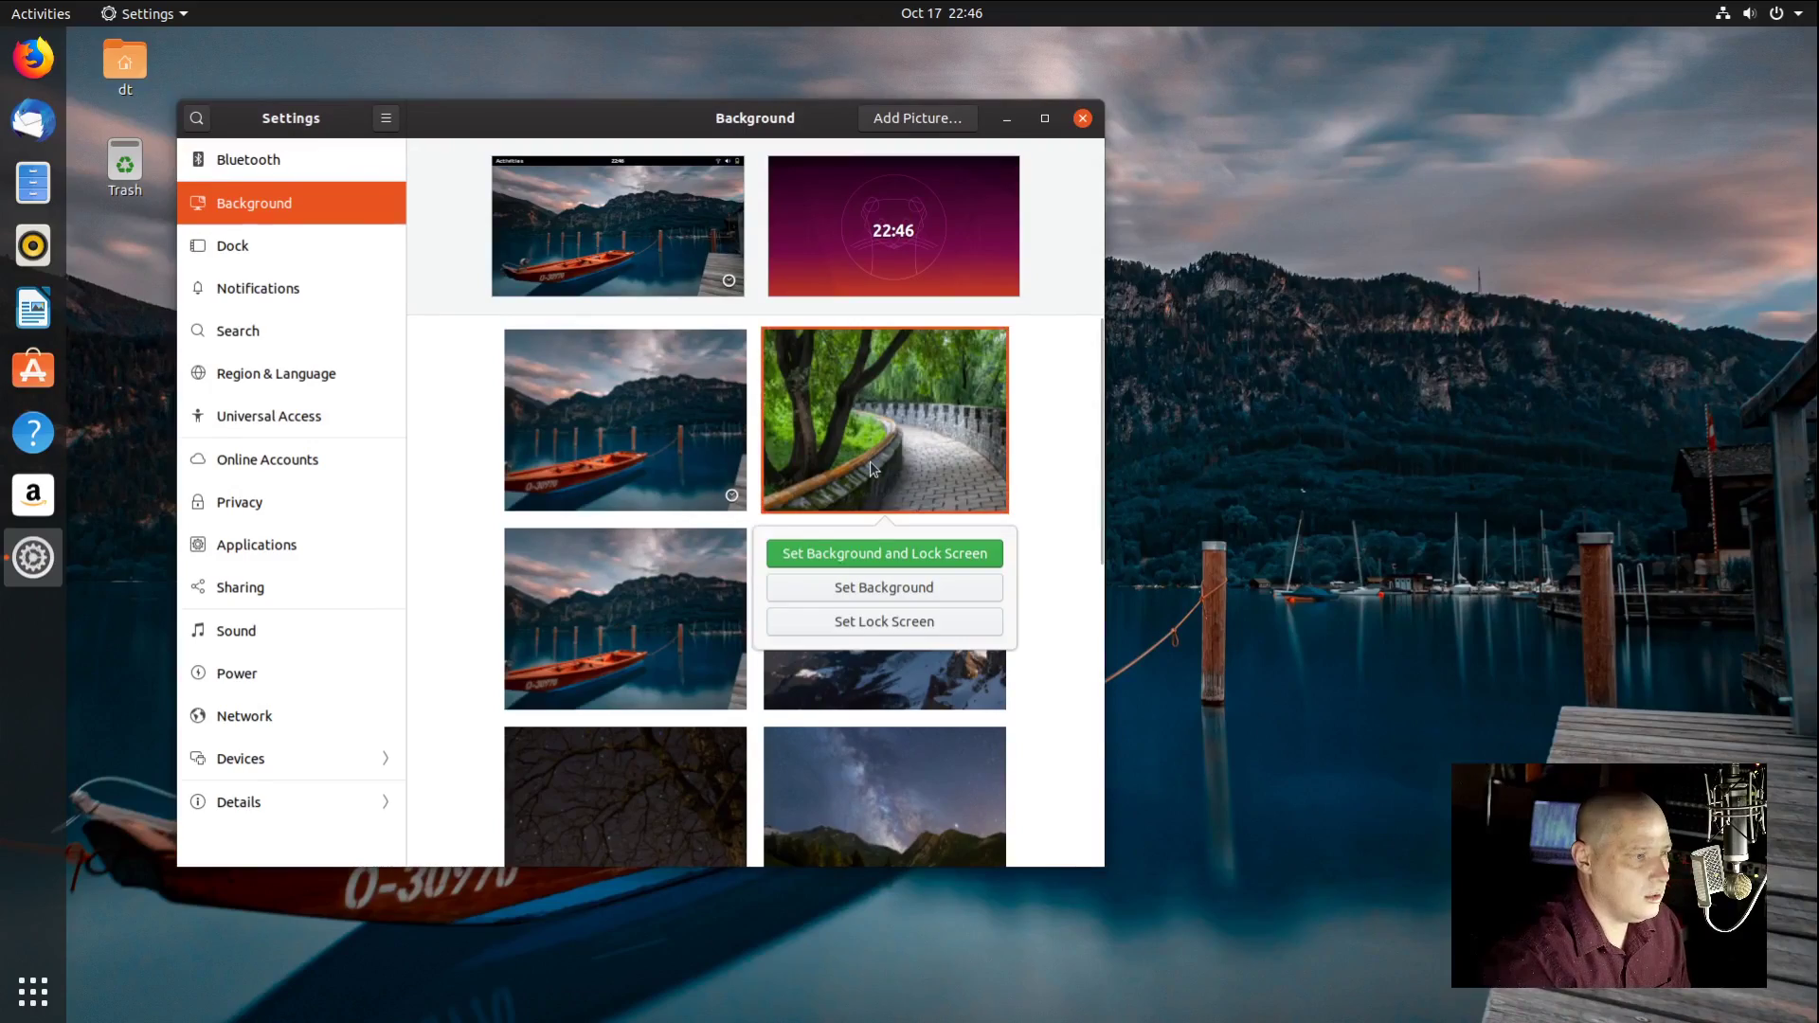
click(917, 591)
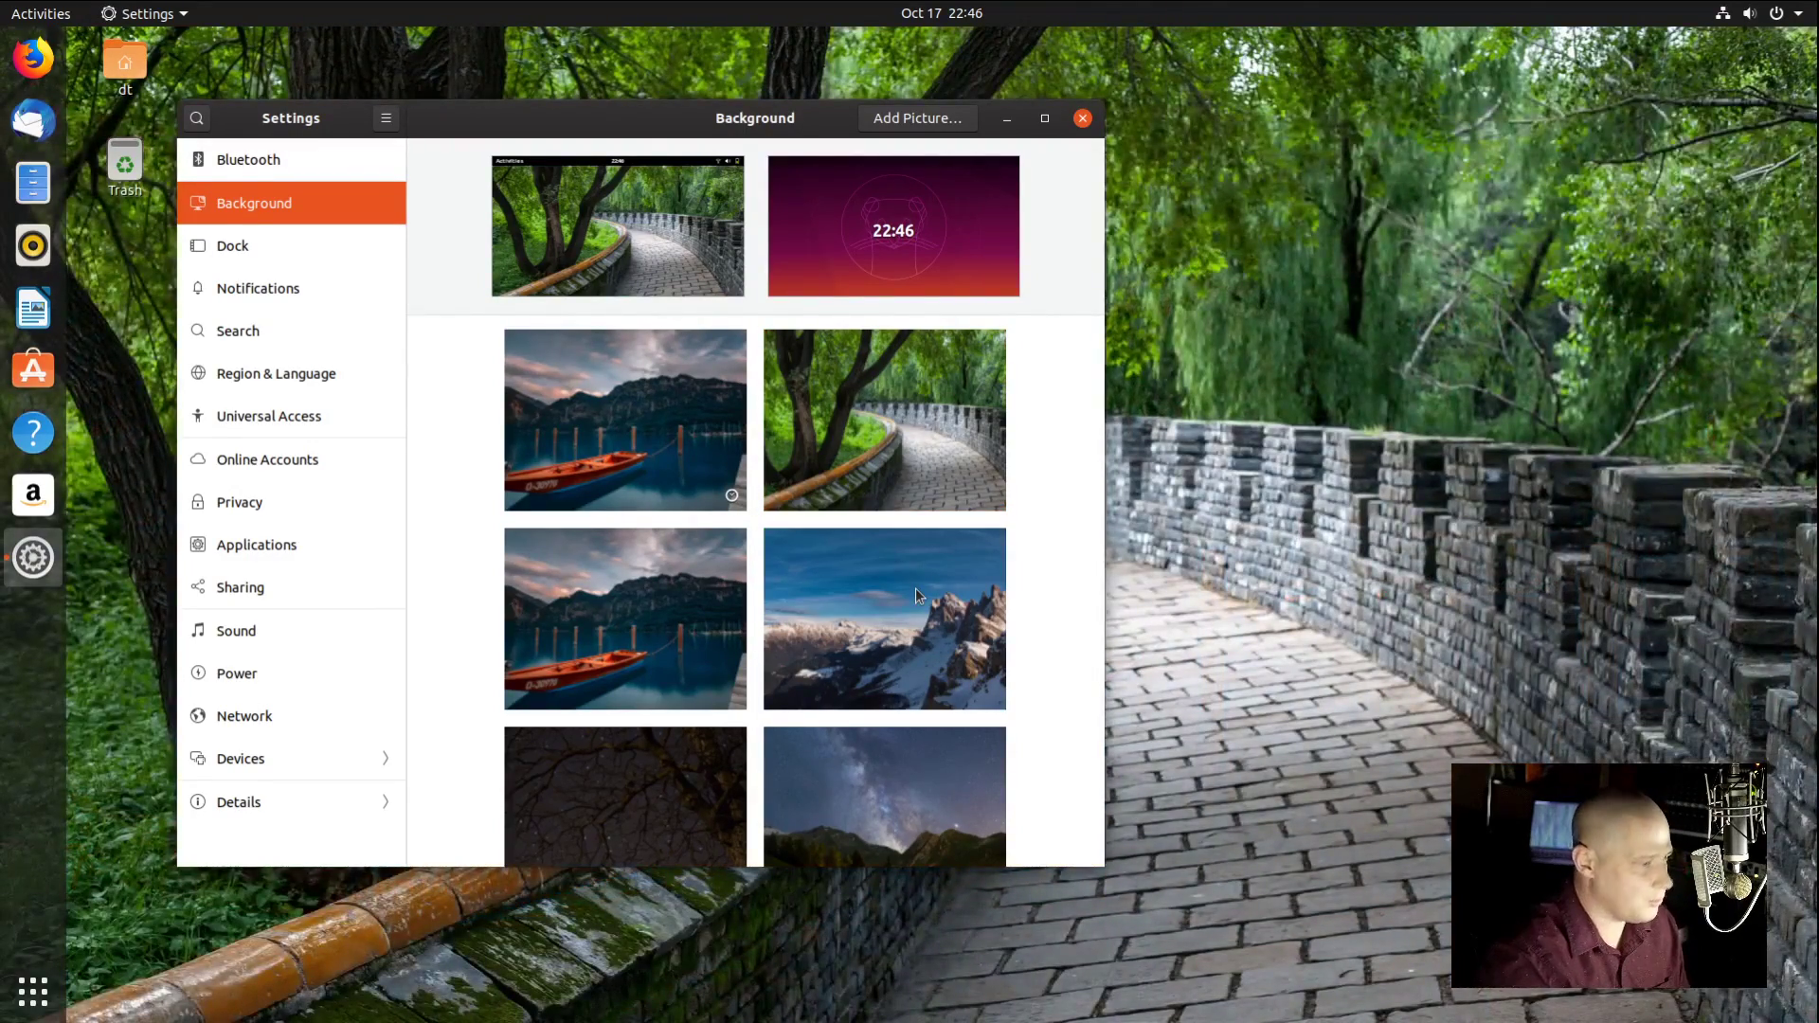
click(906, 590)
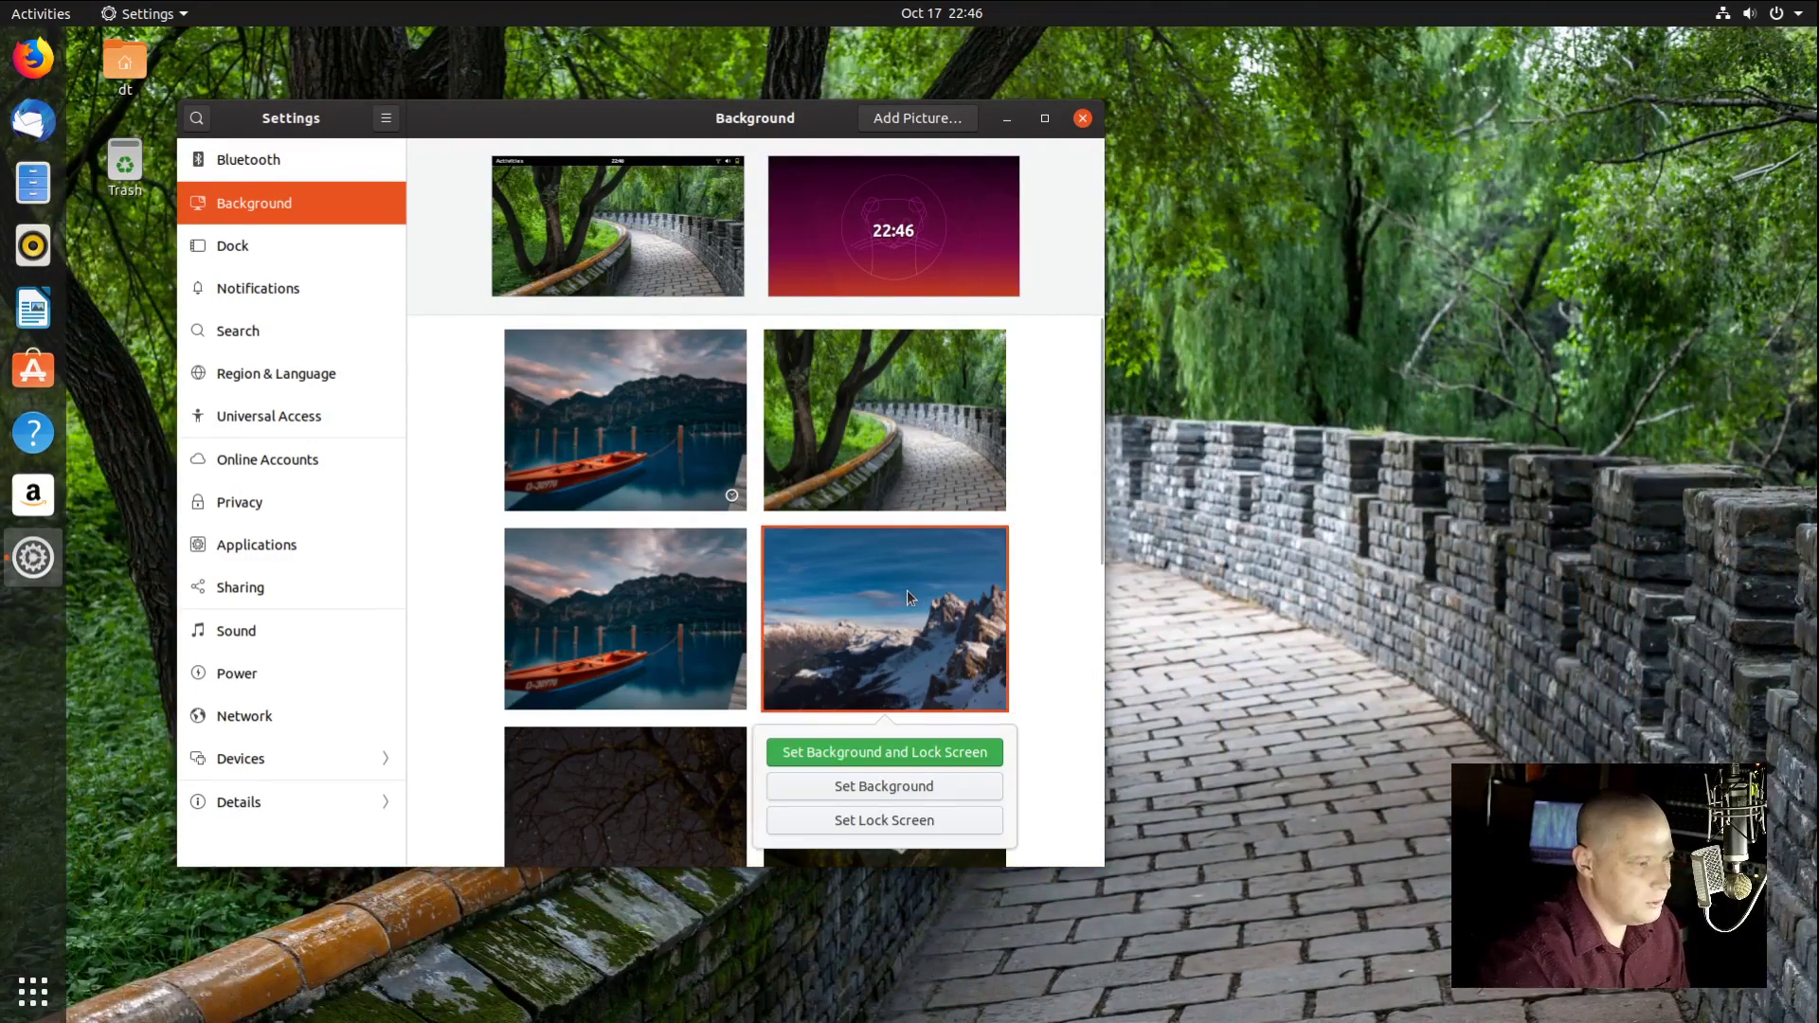
click(905, 786)
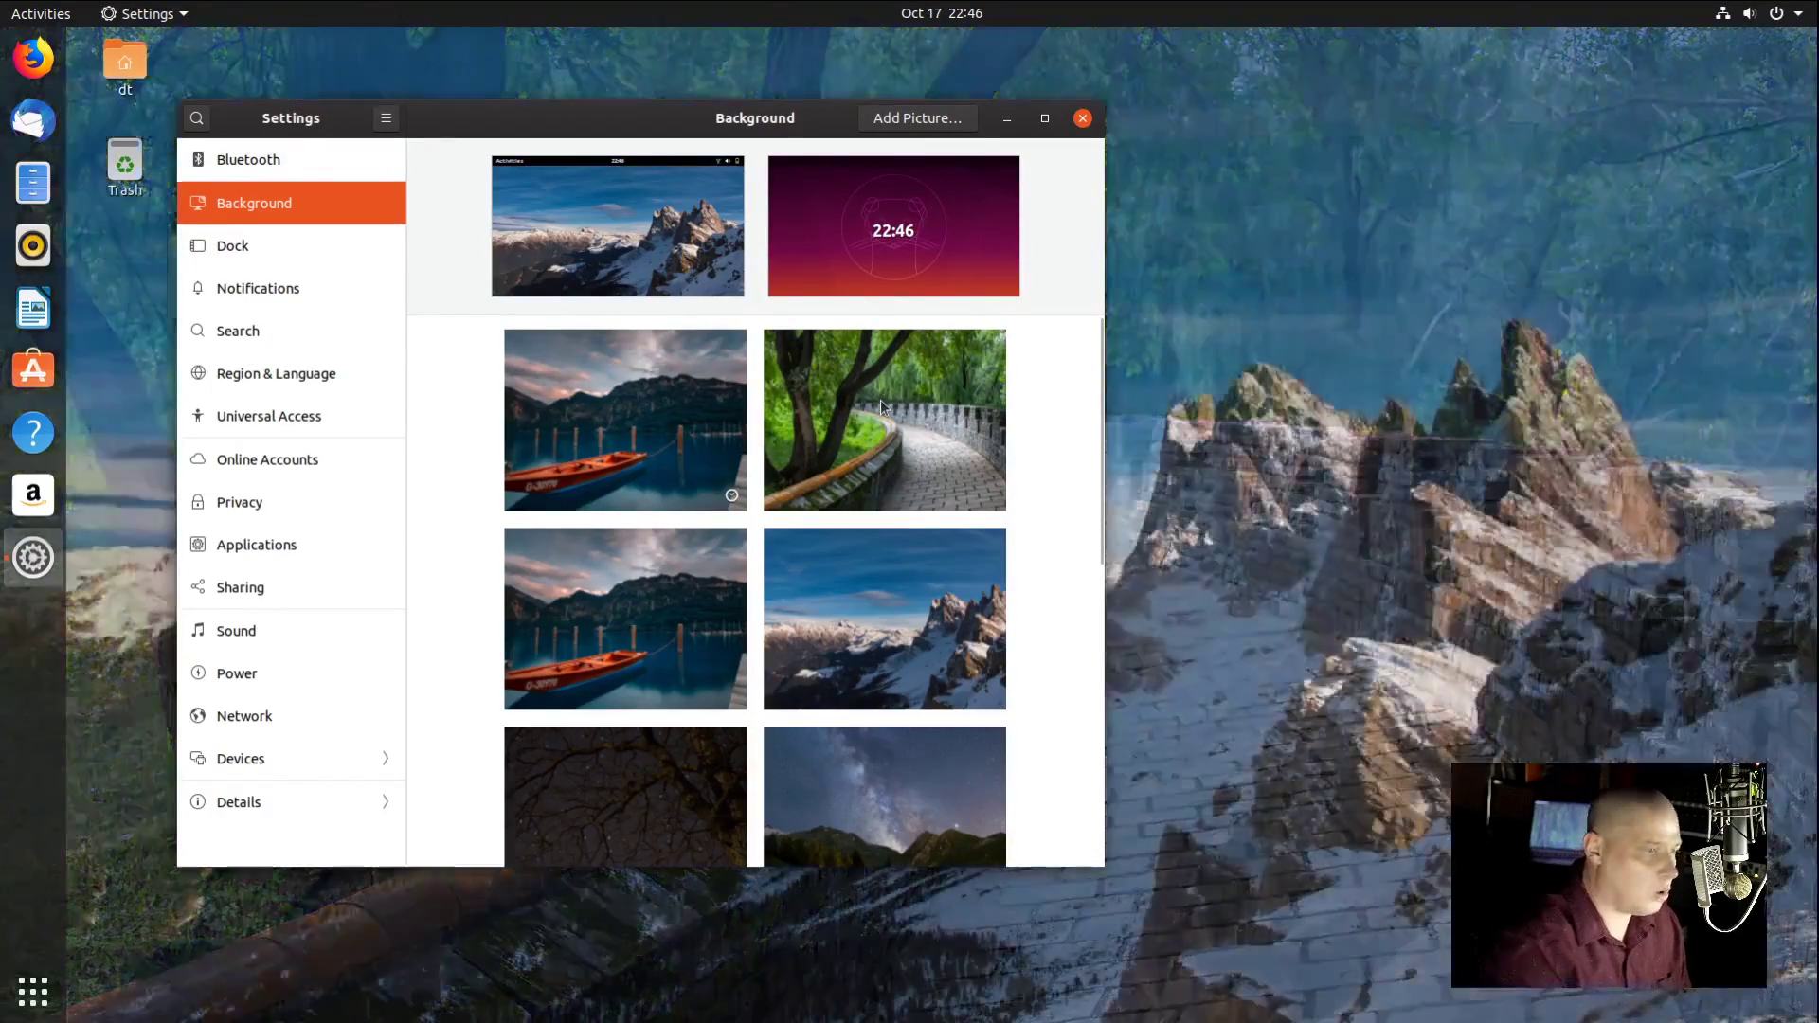
Step: Set the Ubuntu glitch and then the pink Ubuntu wallpapers as background
scroll(955, 580, down, 3)
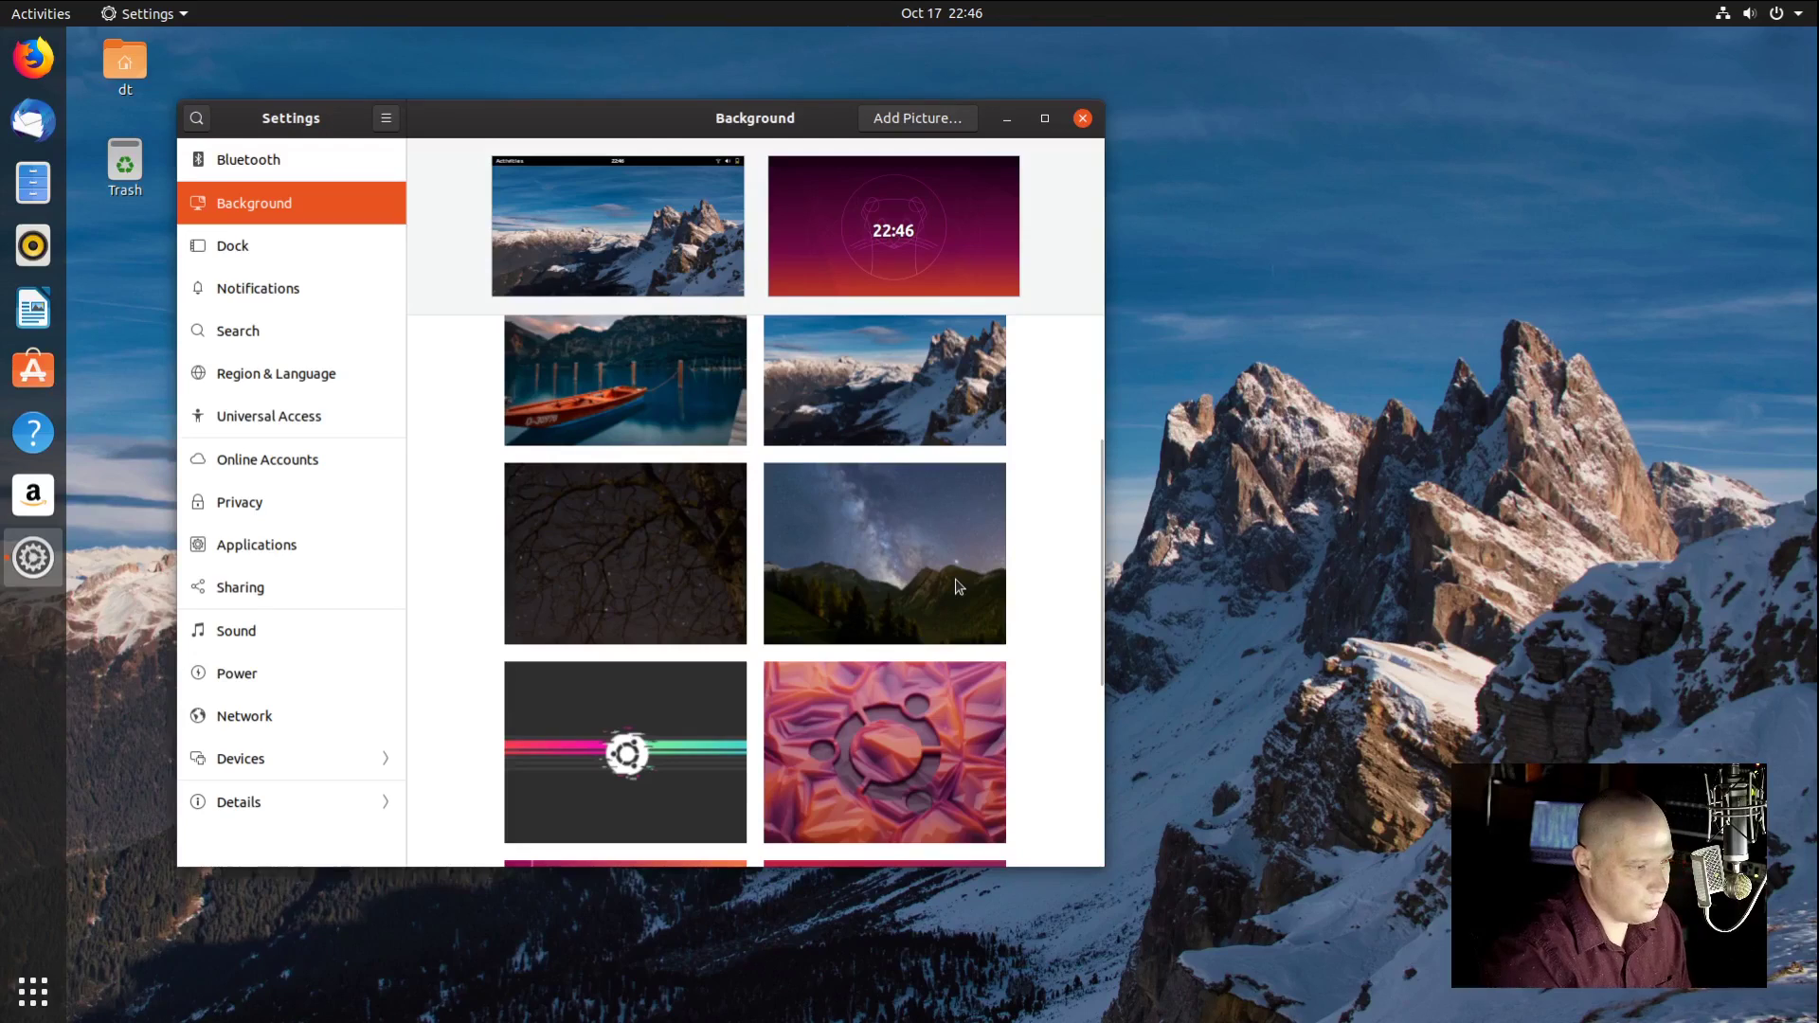
click(682, 766)
click(649, 588)
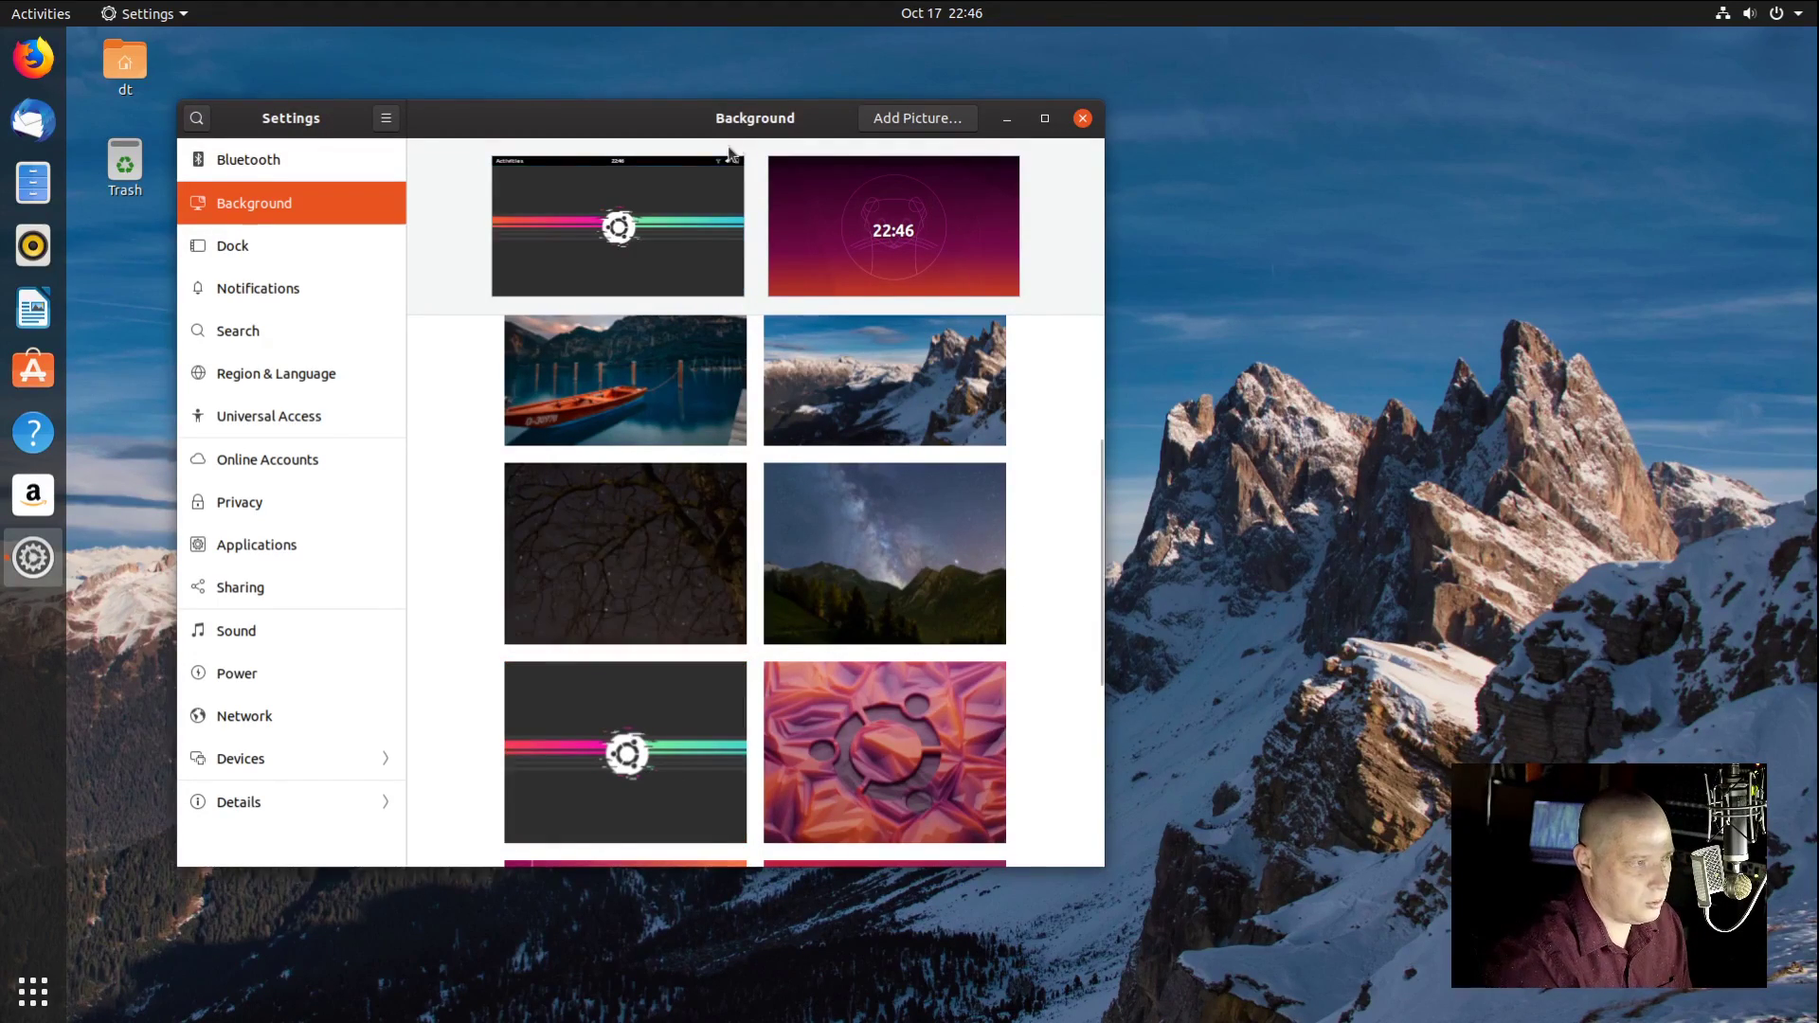
drag(622, 118, 838, 103)
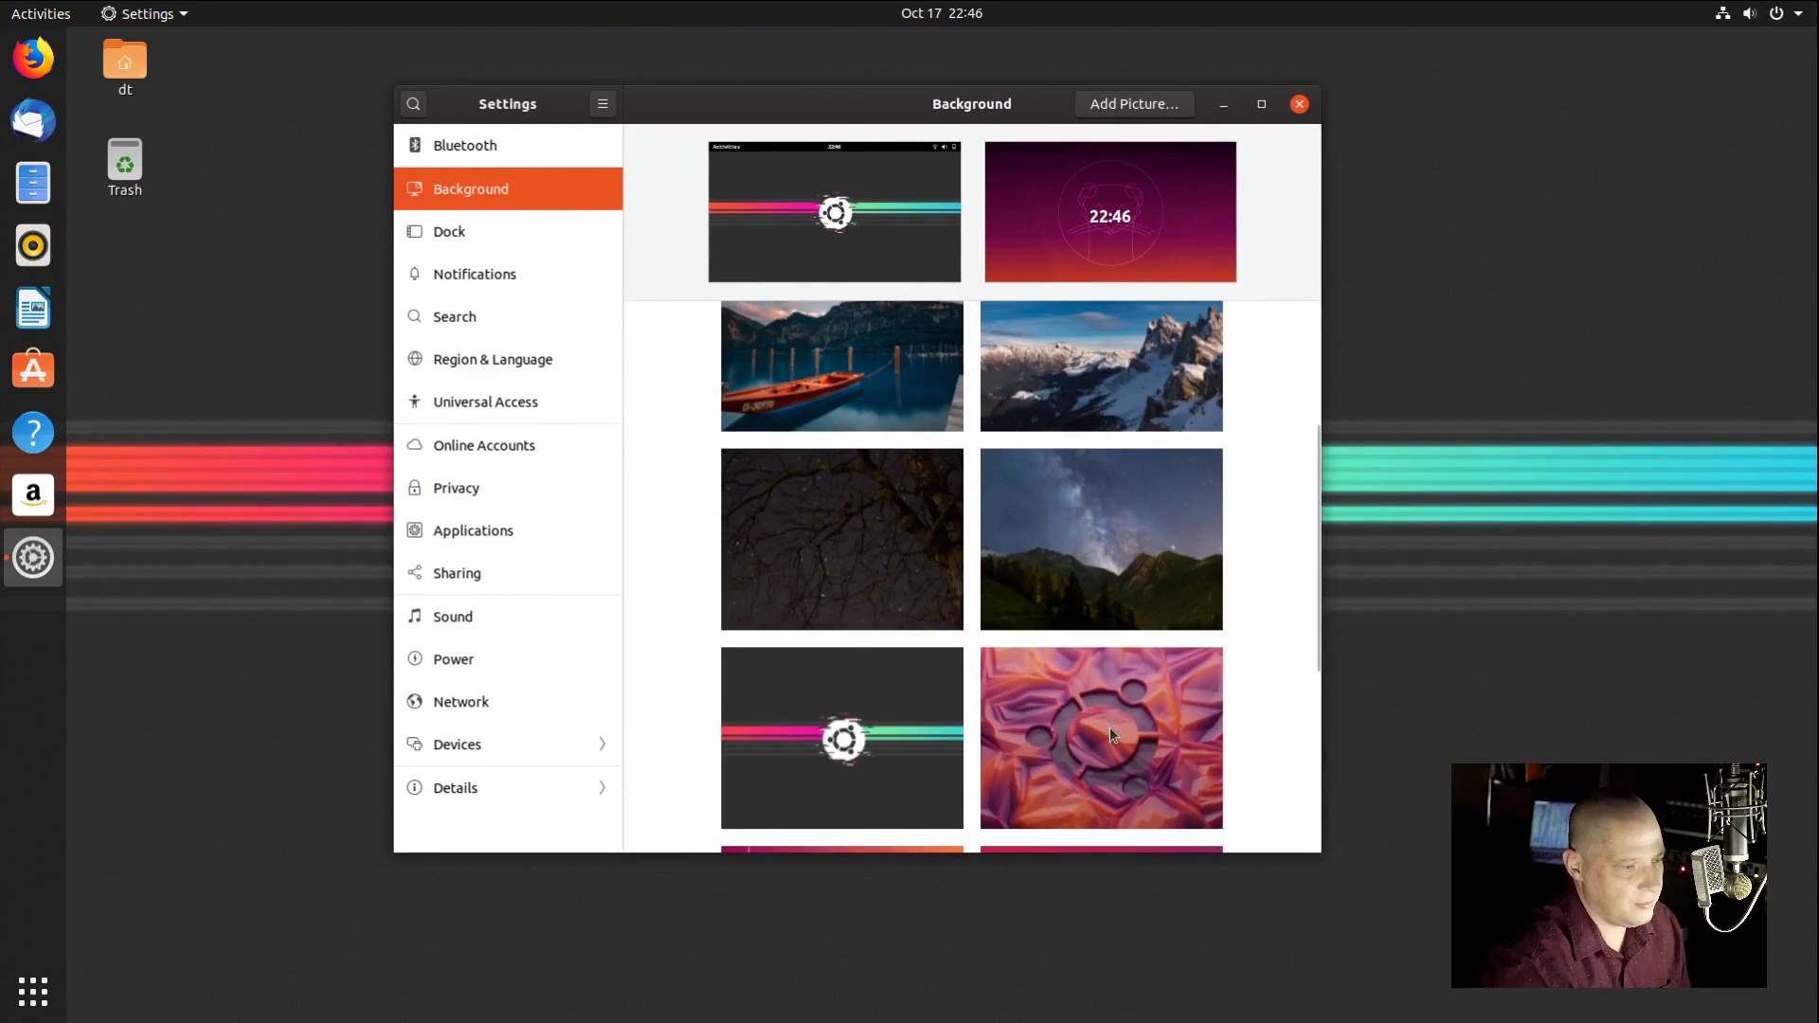
click(1110, 735)
click(1087, 574)
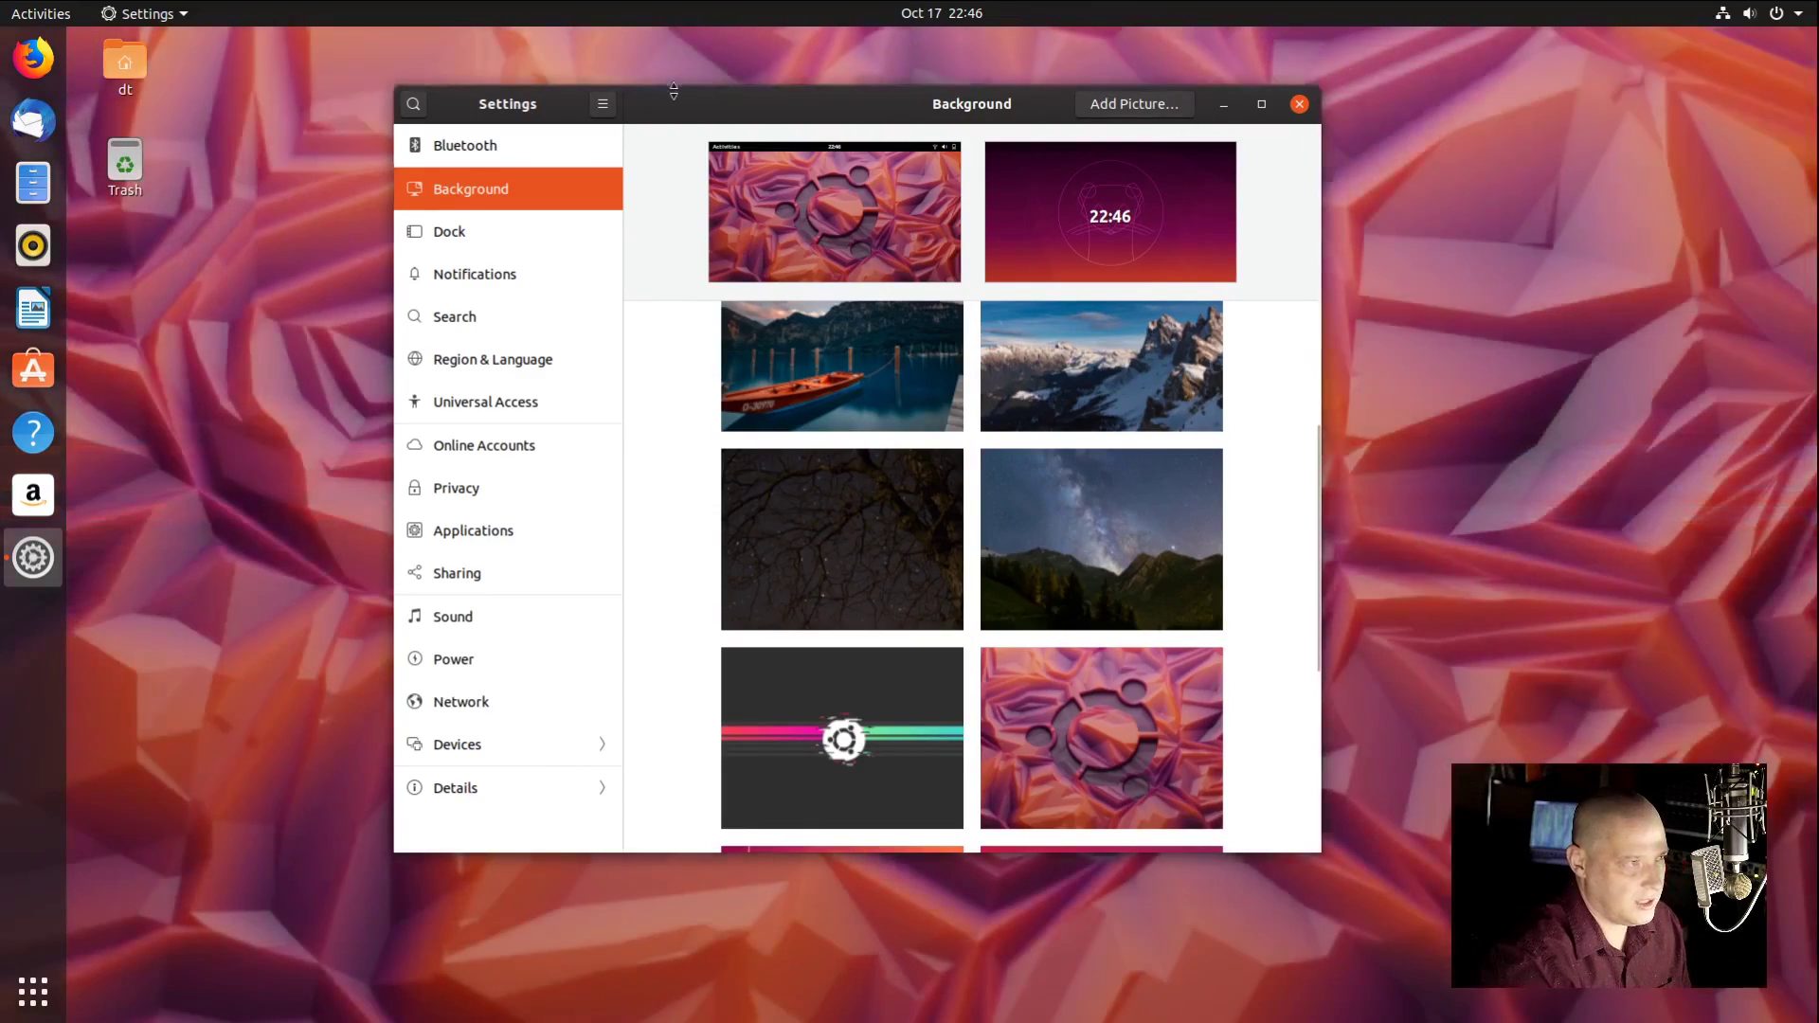
Step: Set the boat-on-the-lake wallpaper again as the final background and close Settings
drag(637, 108, 781, 135)
scroll(1180, 623, down, 3)
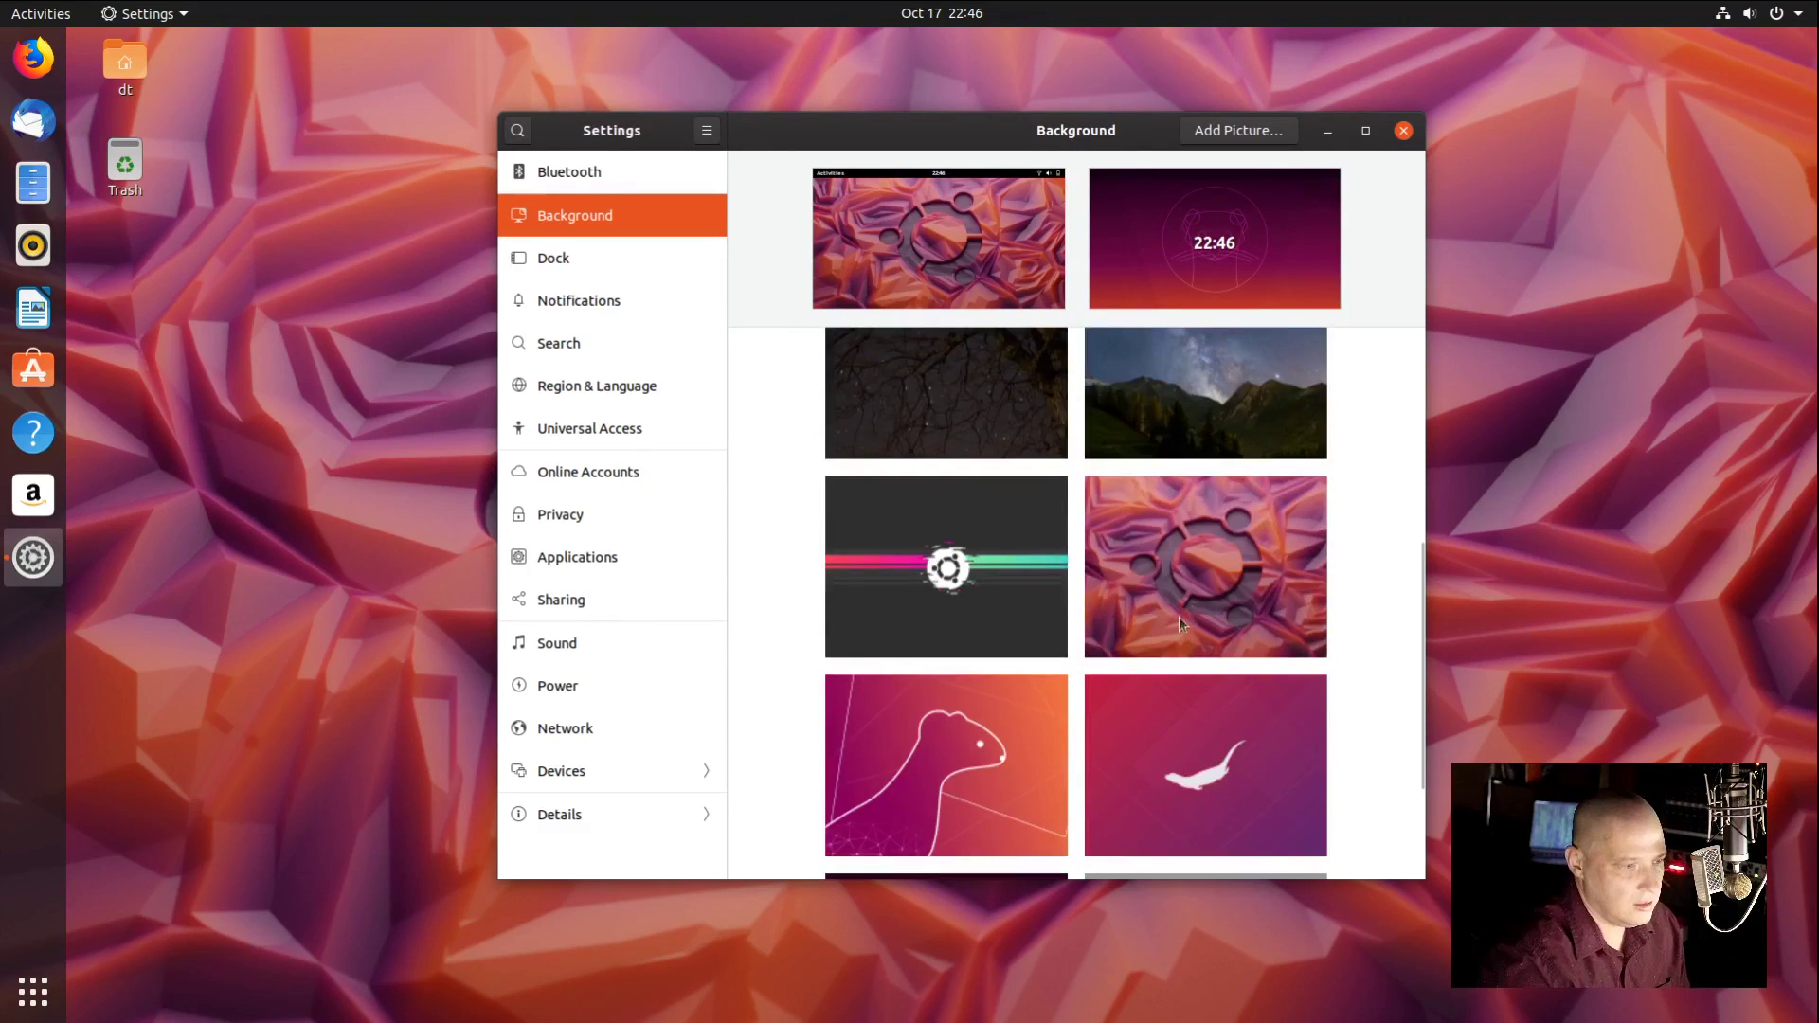
scroll(1229, 620, down, 2)
scroll(1230, 619, up, 5)
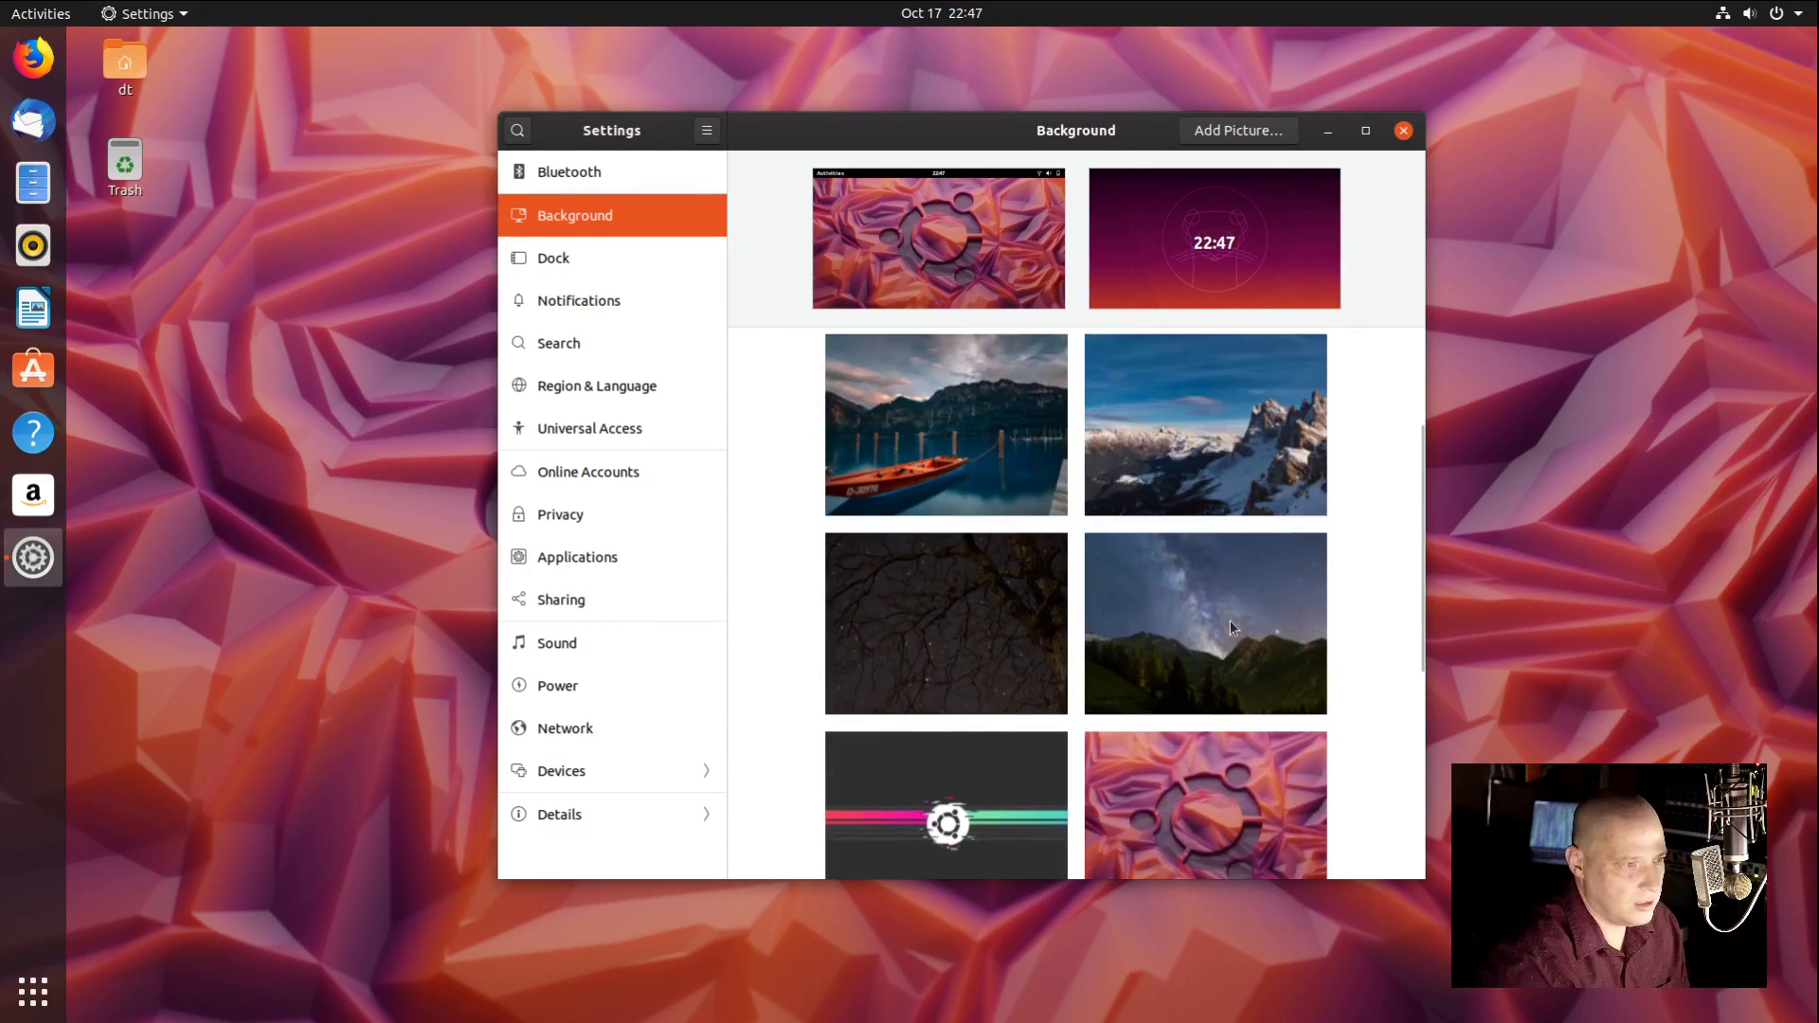
scroll(1230, 619, up, 2)
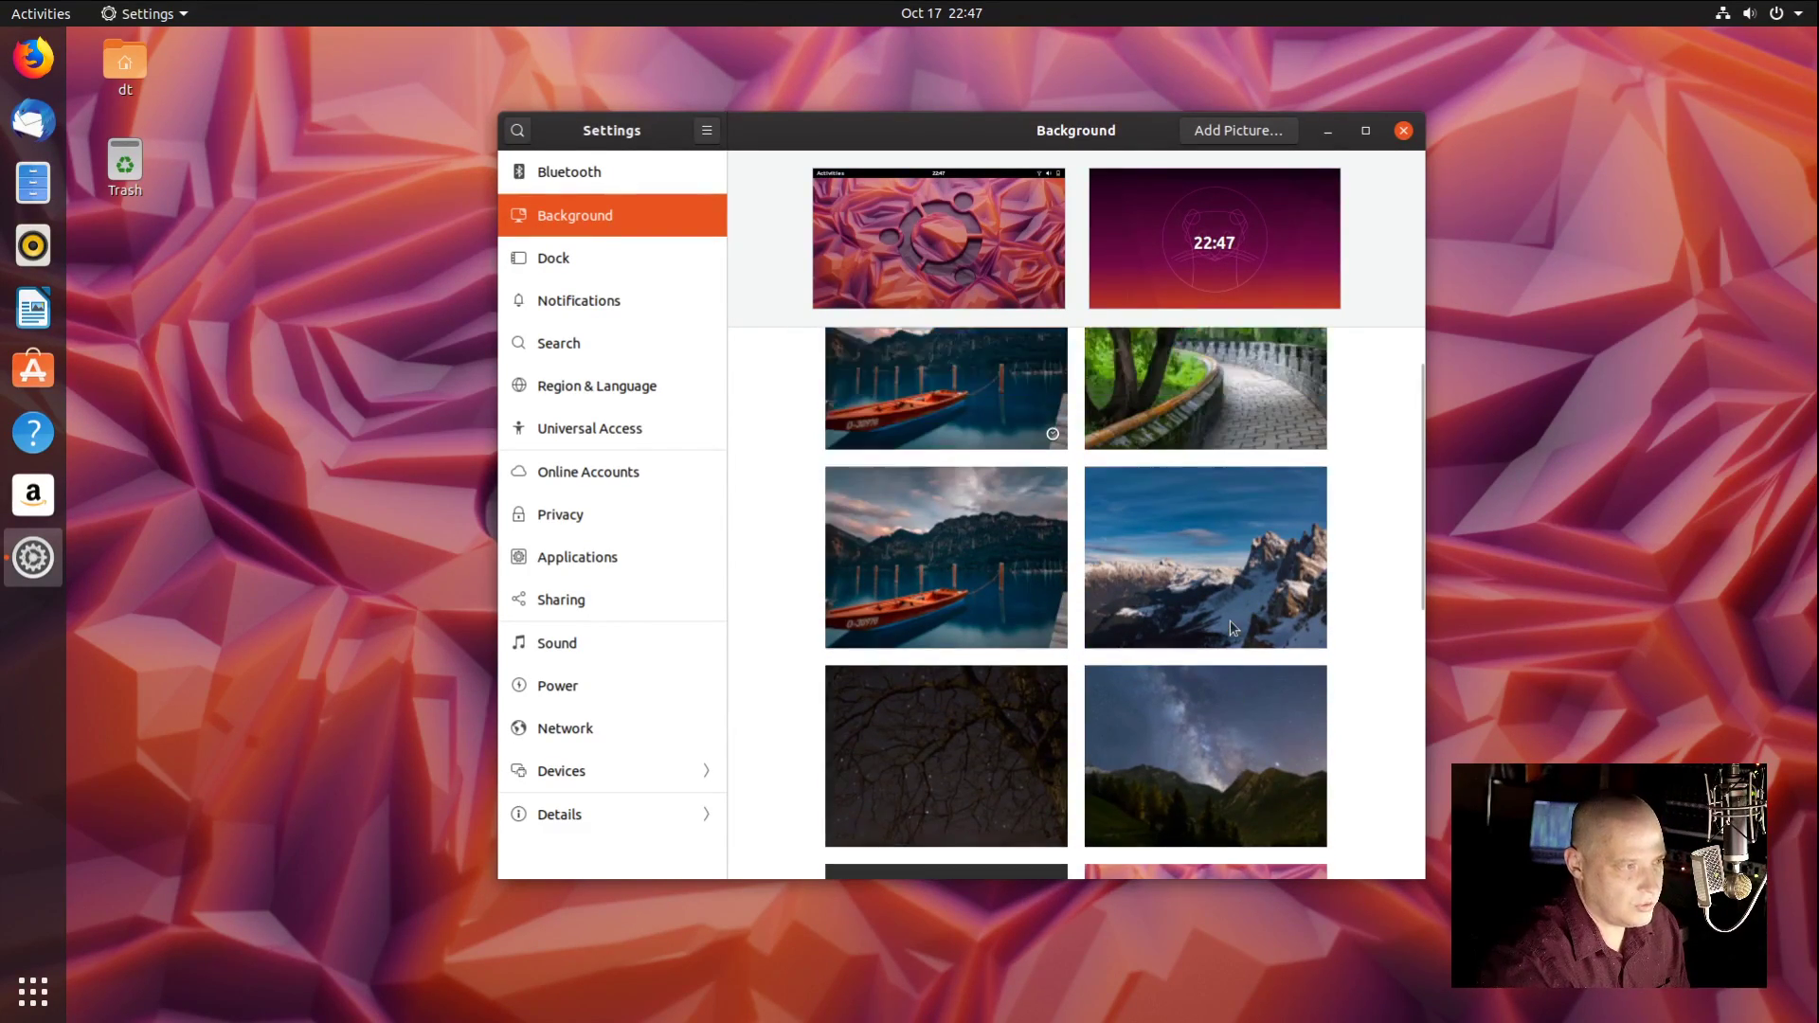
scroll(1229, 620, down, 4)
scroll(1229, 619, up, 2)
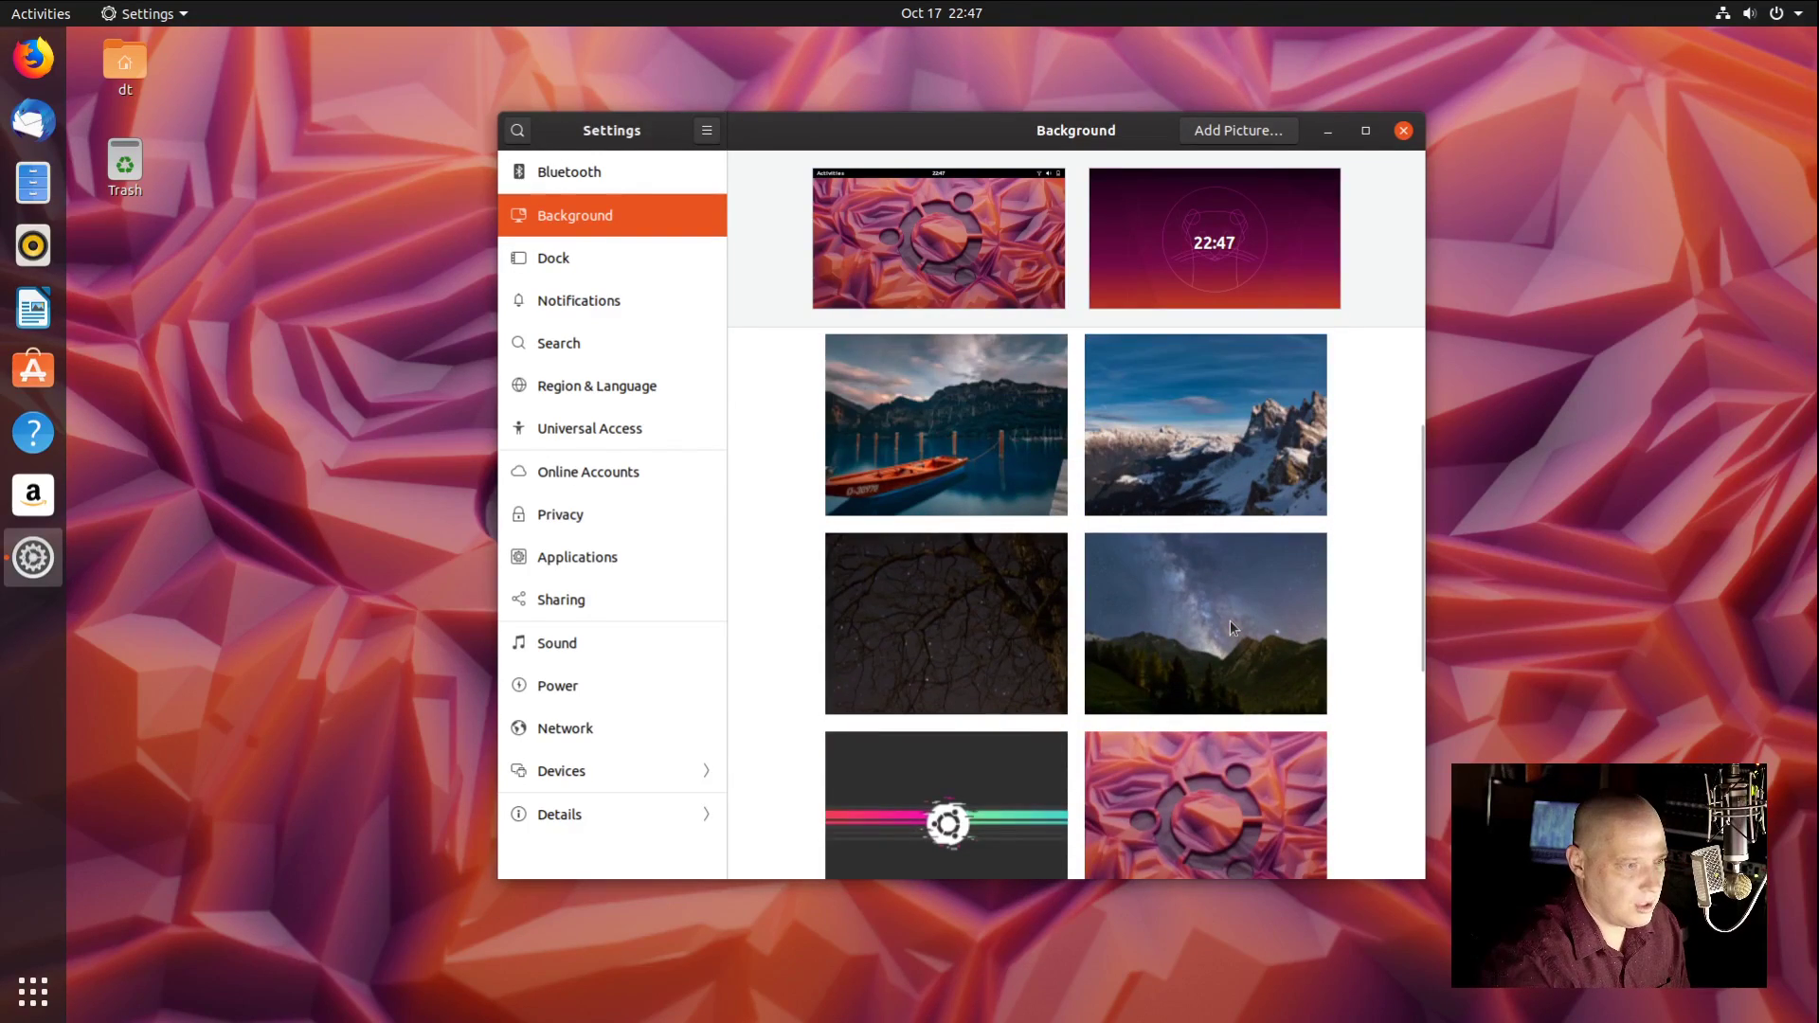
scroll(1230, 619, up, 2)
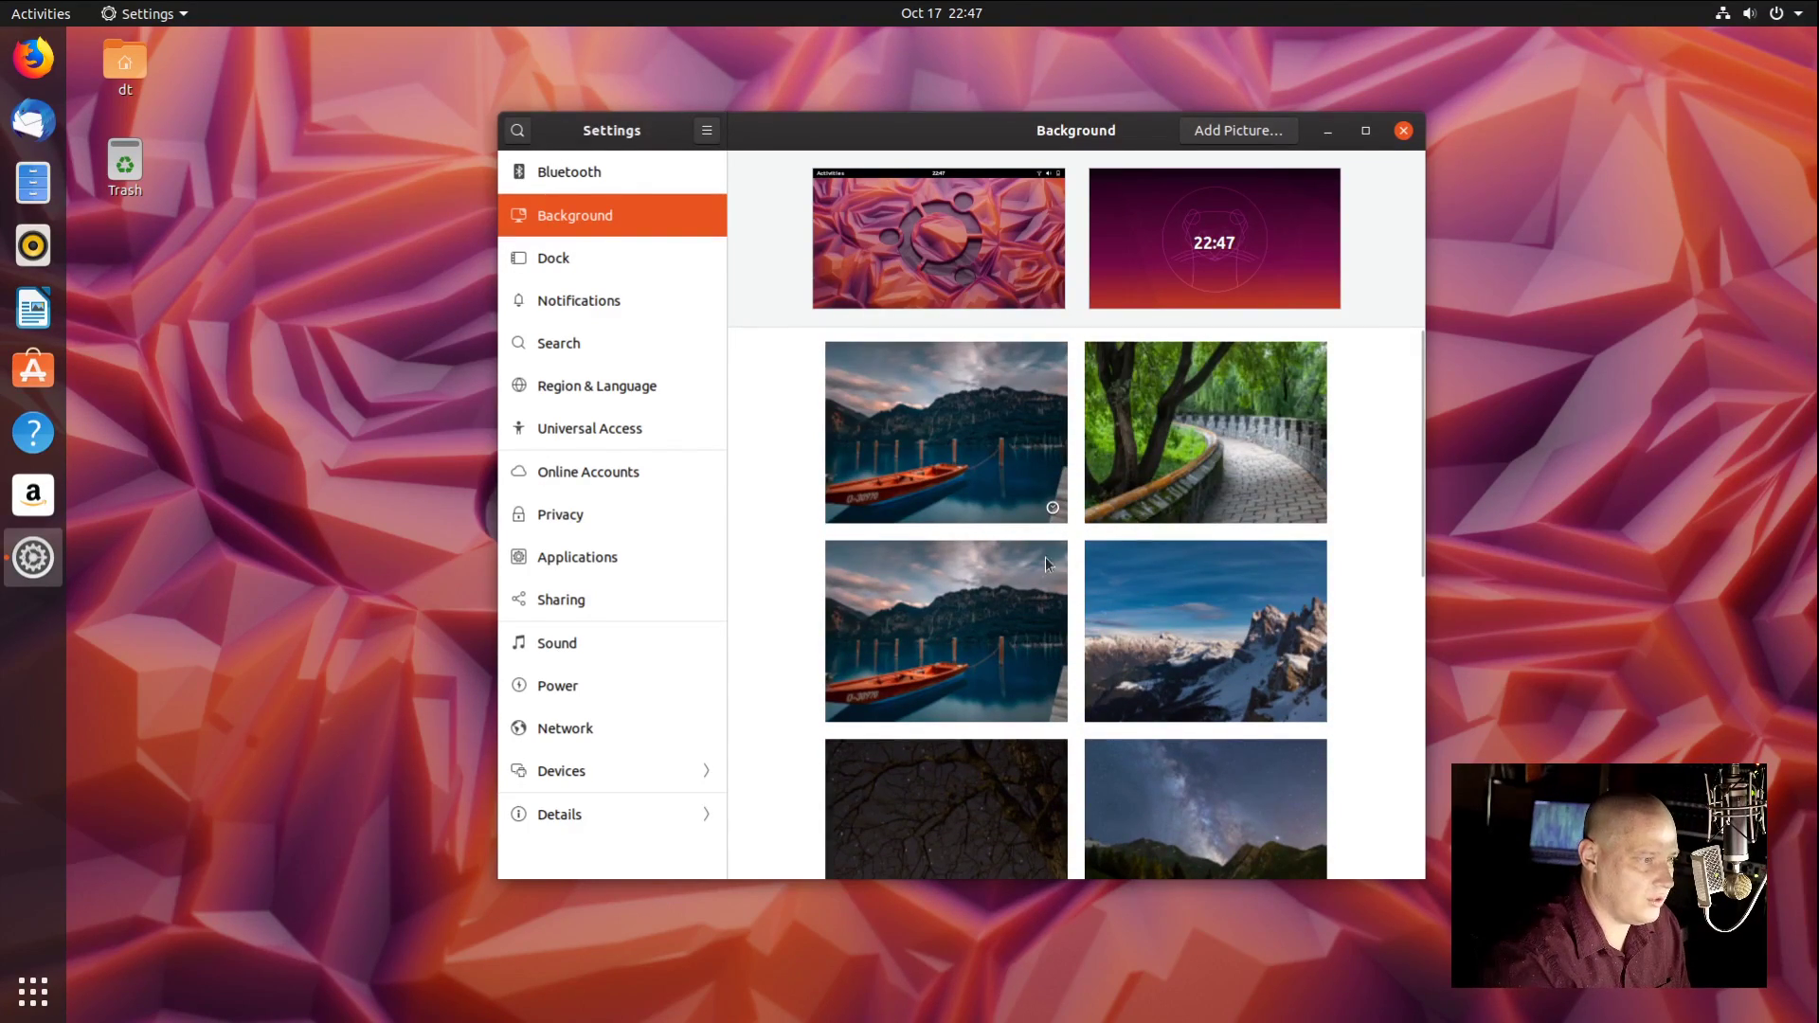
click(994, 645)
click(991, 808)
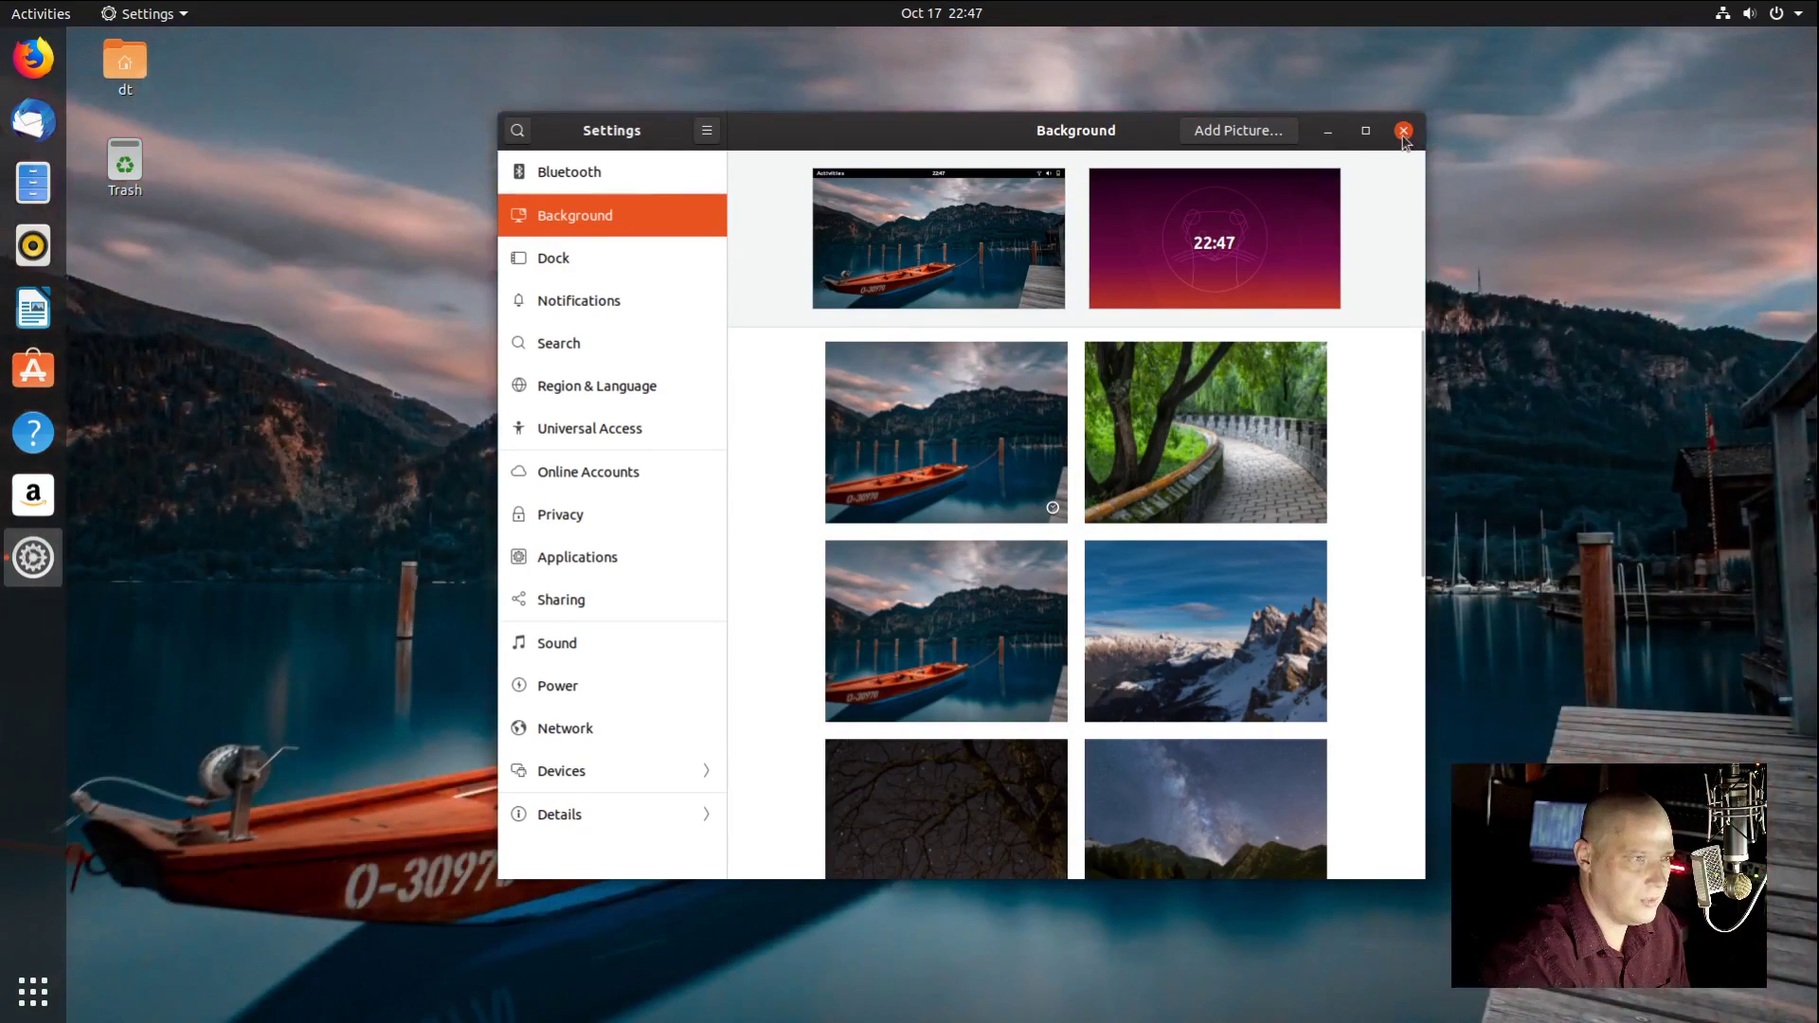
click(1403, 131)
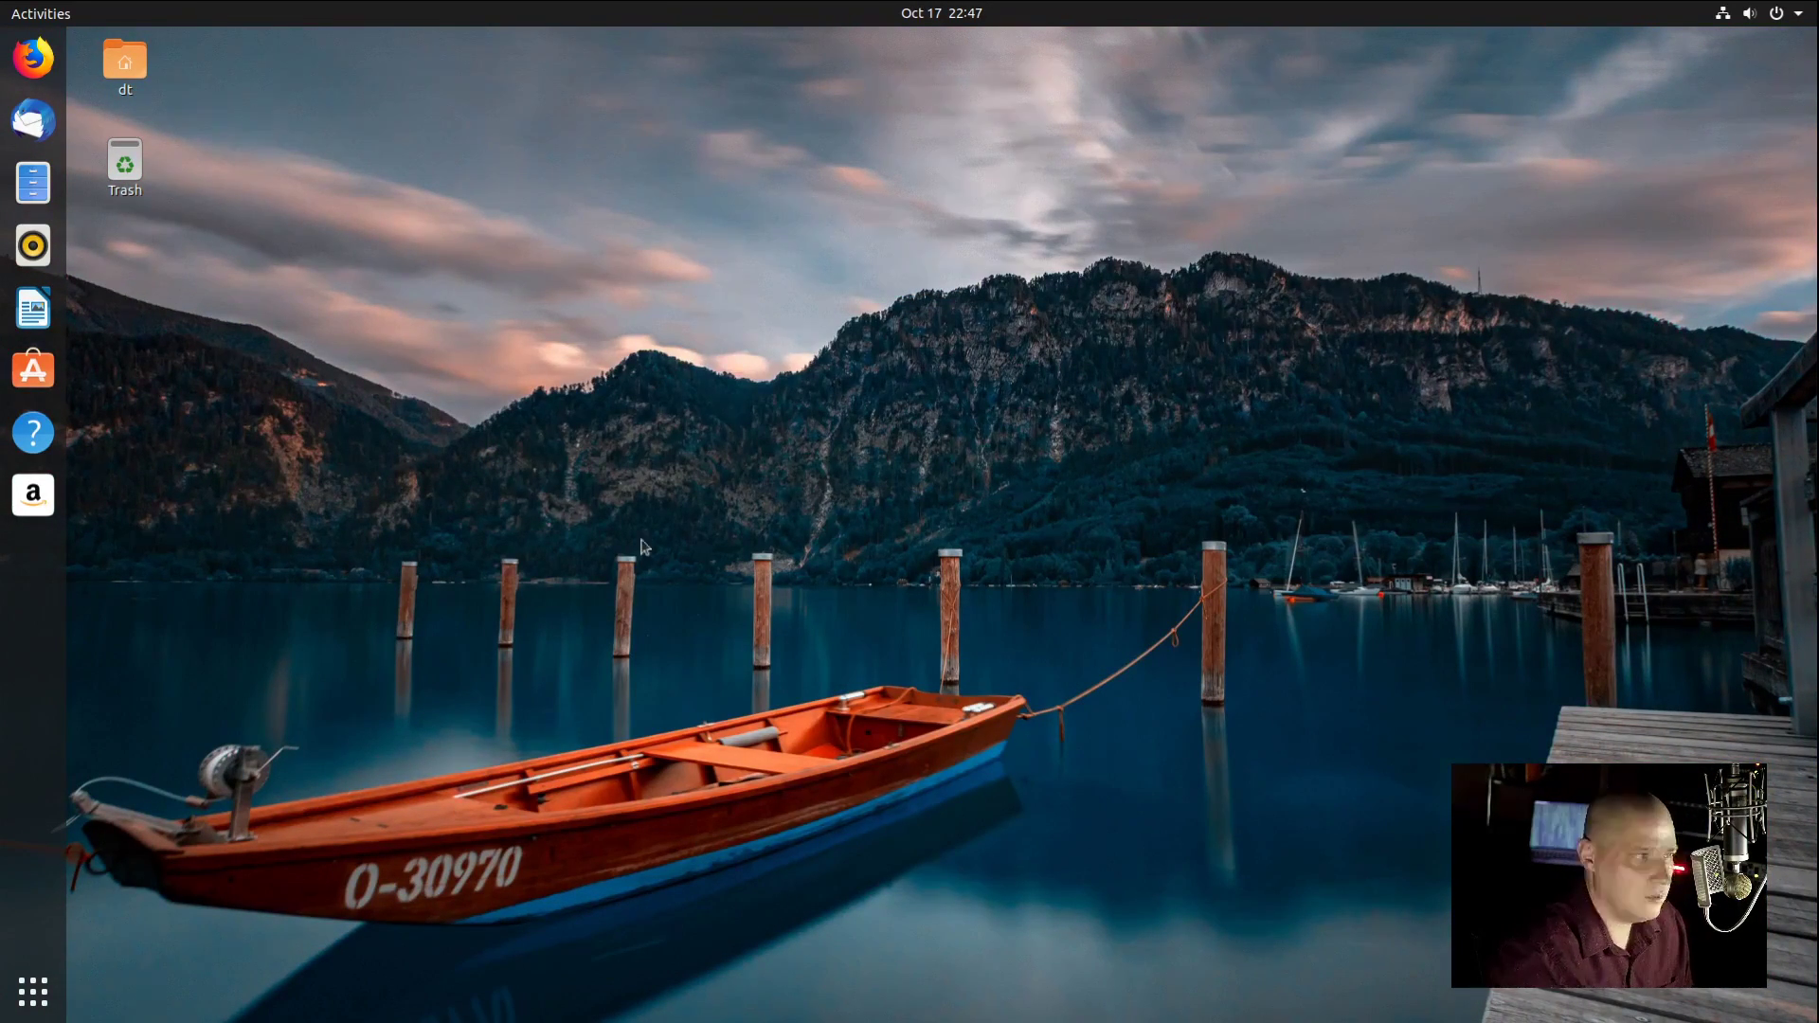
Step: Open Settings from the desktop menu and reduce the Dock icon size from 48 to 44
right_click(548, 280)
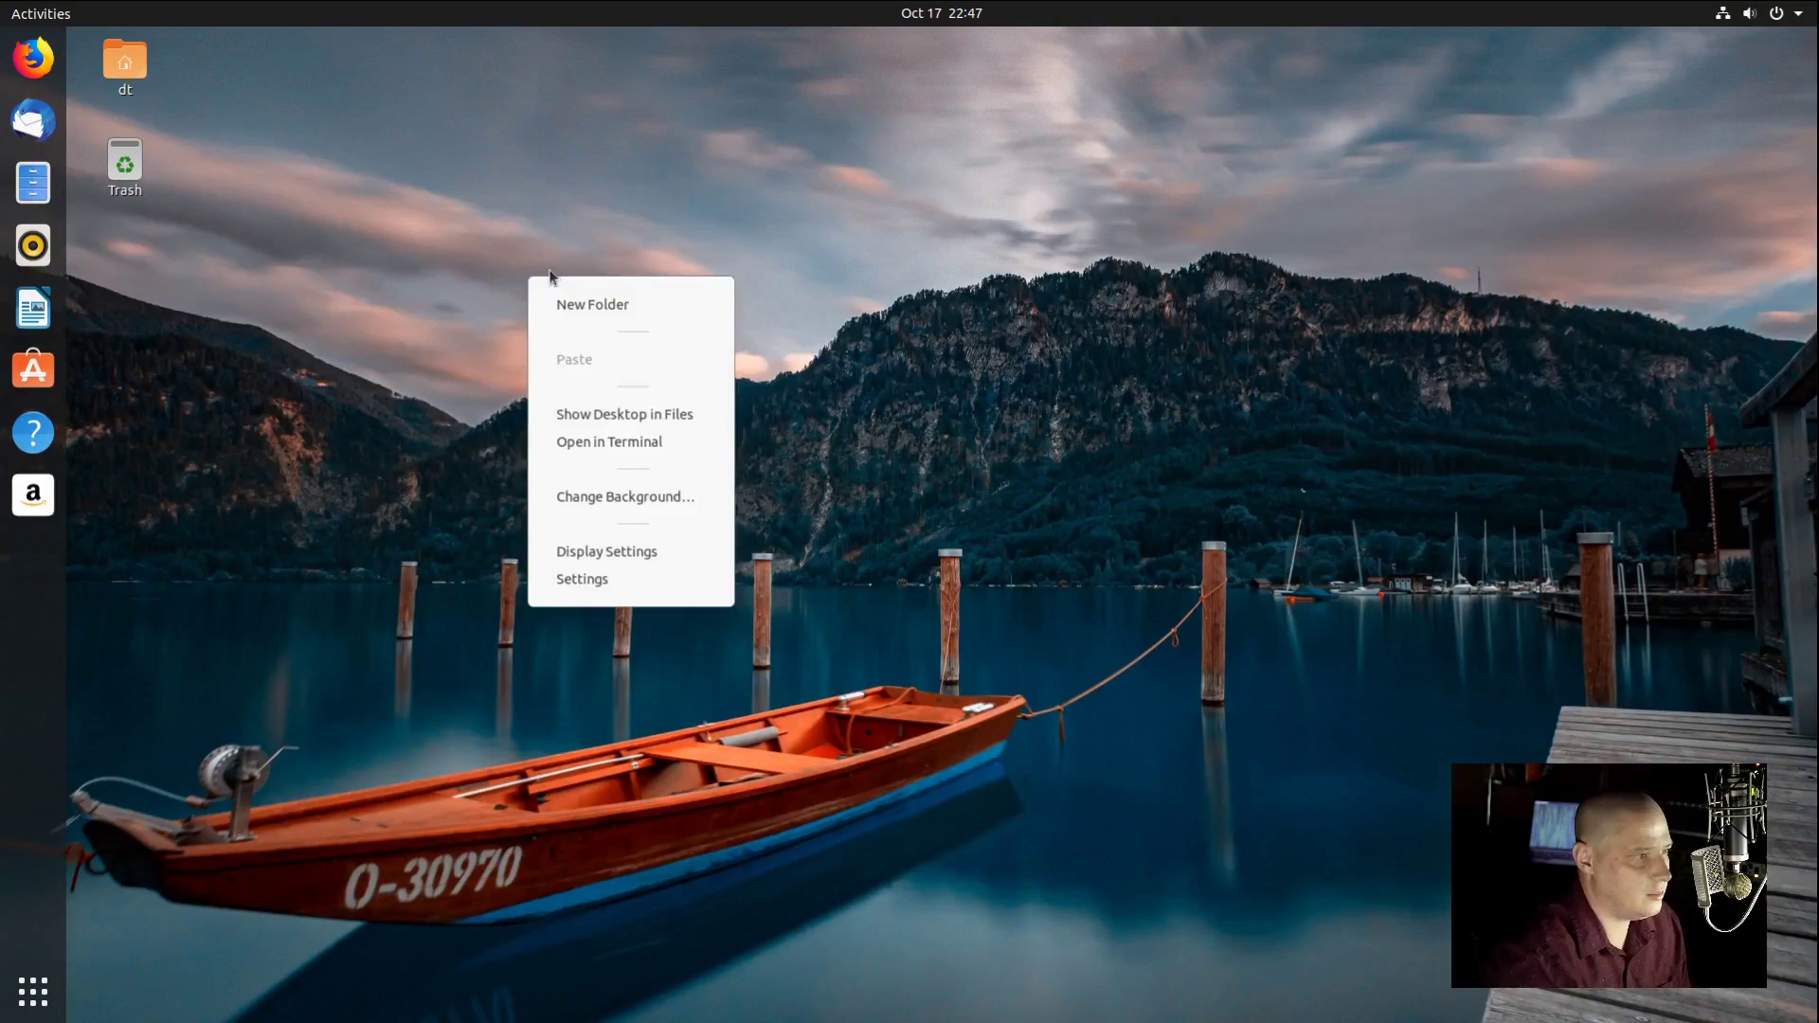
click(689, 576)
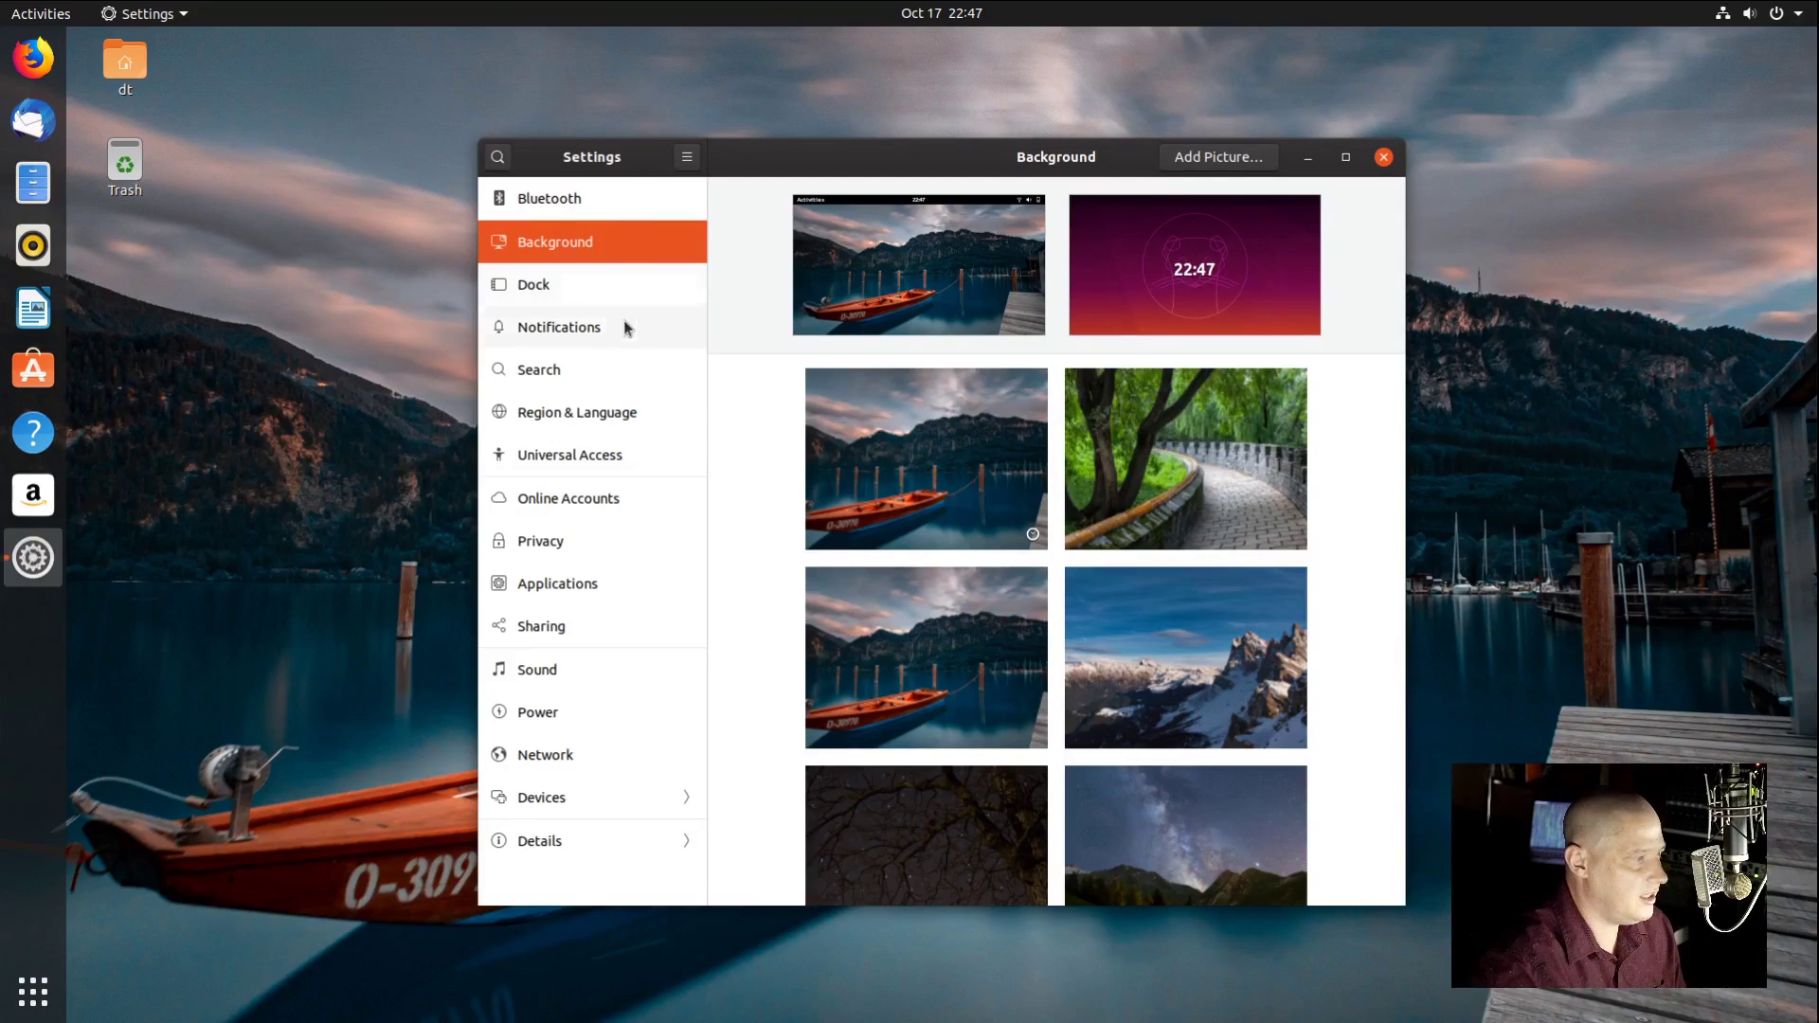
click(622, 292)
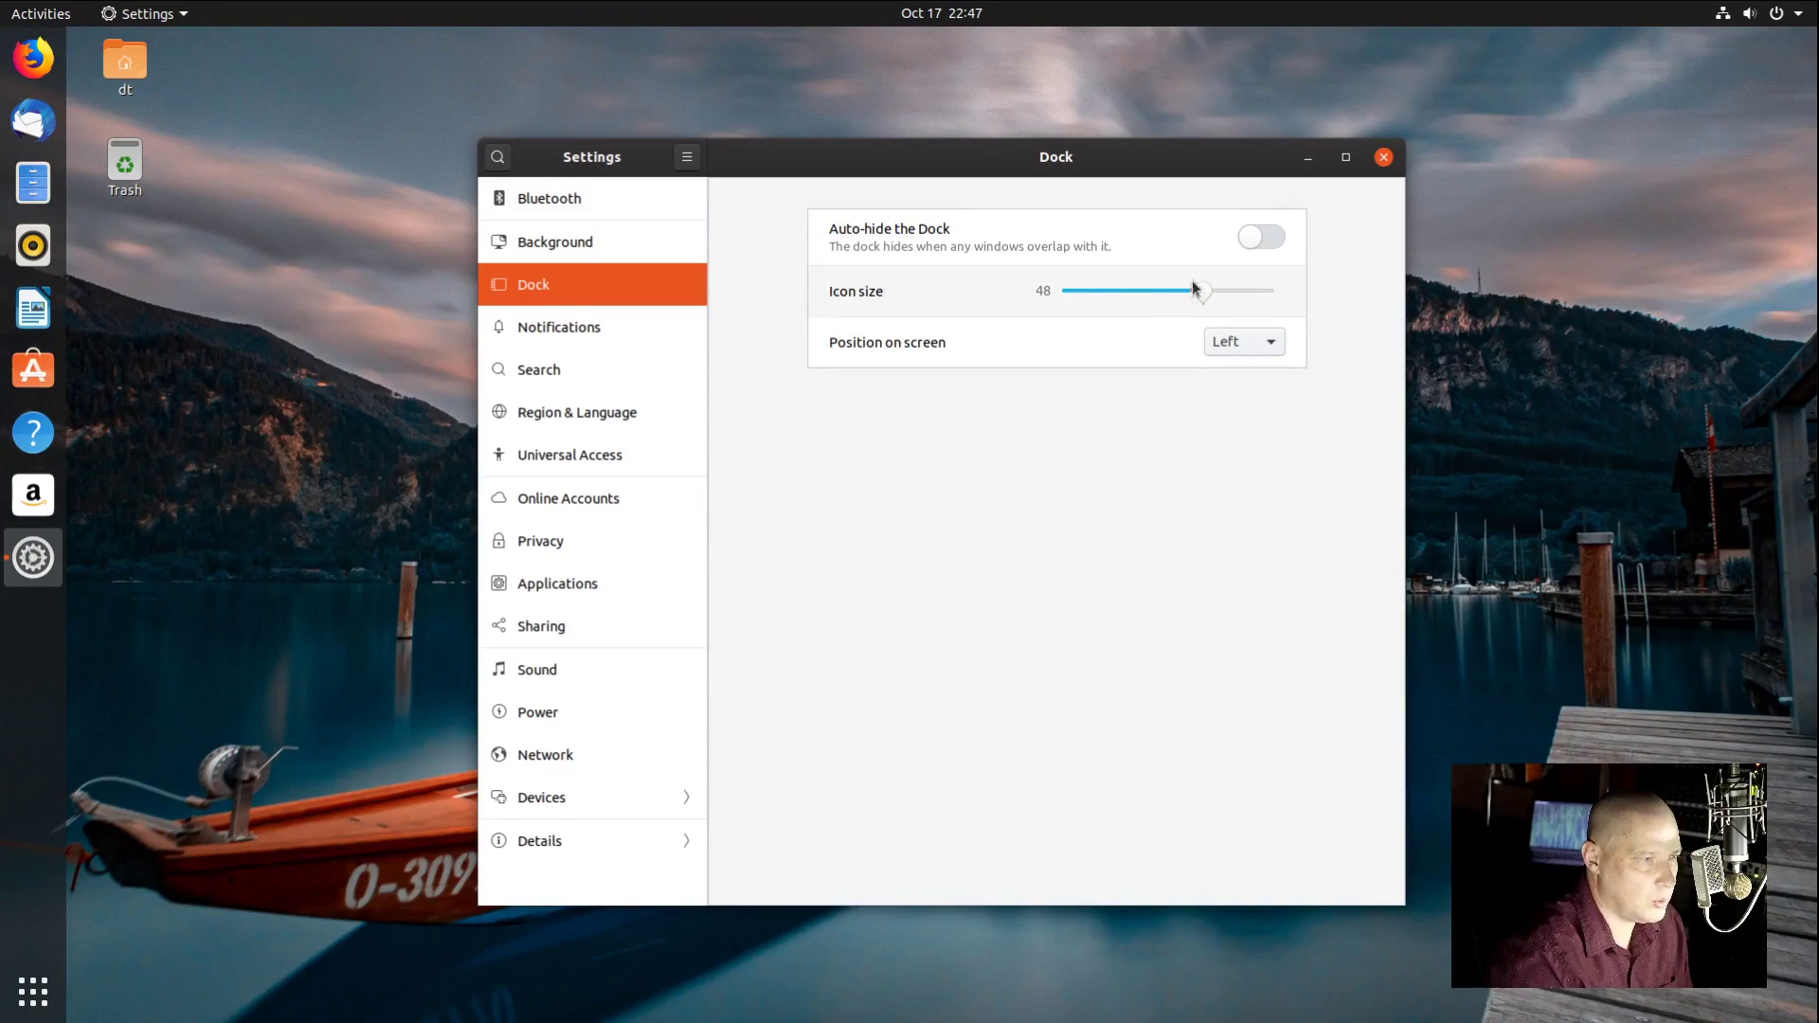
drag(1200, 300, 1142, 298)
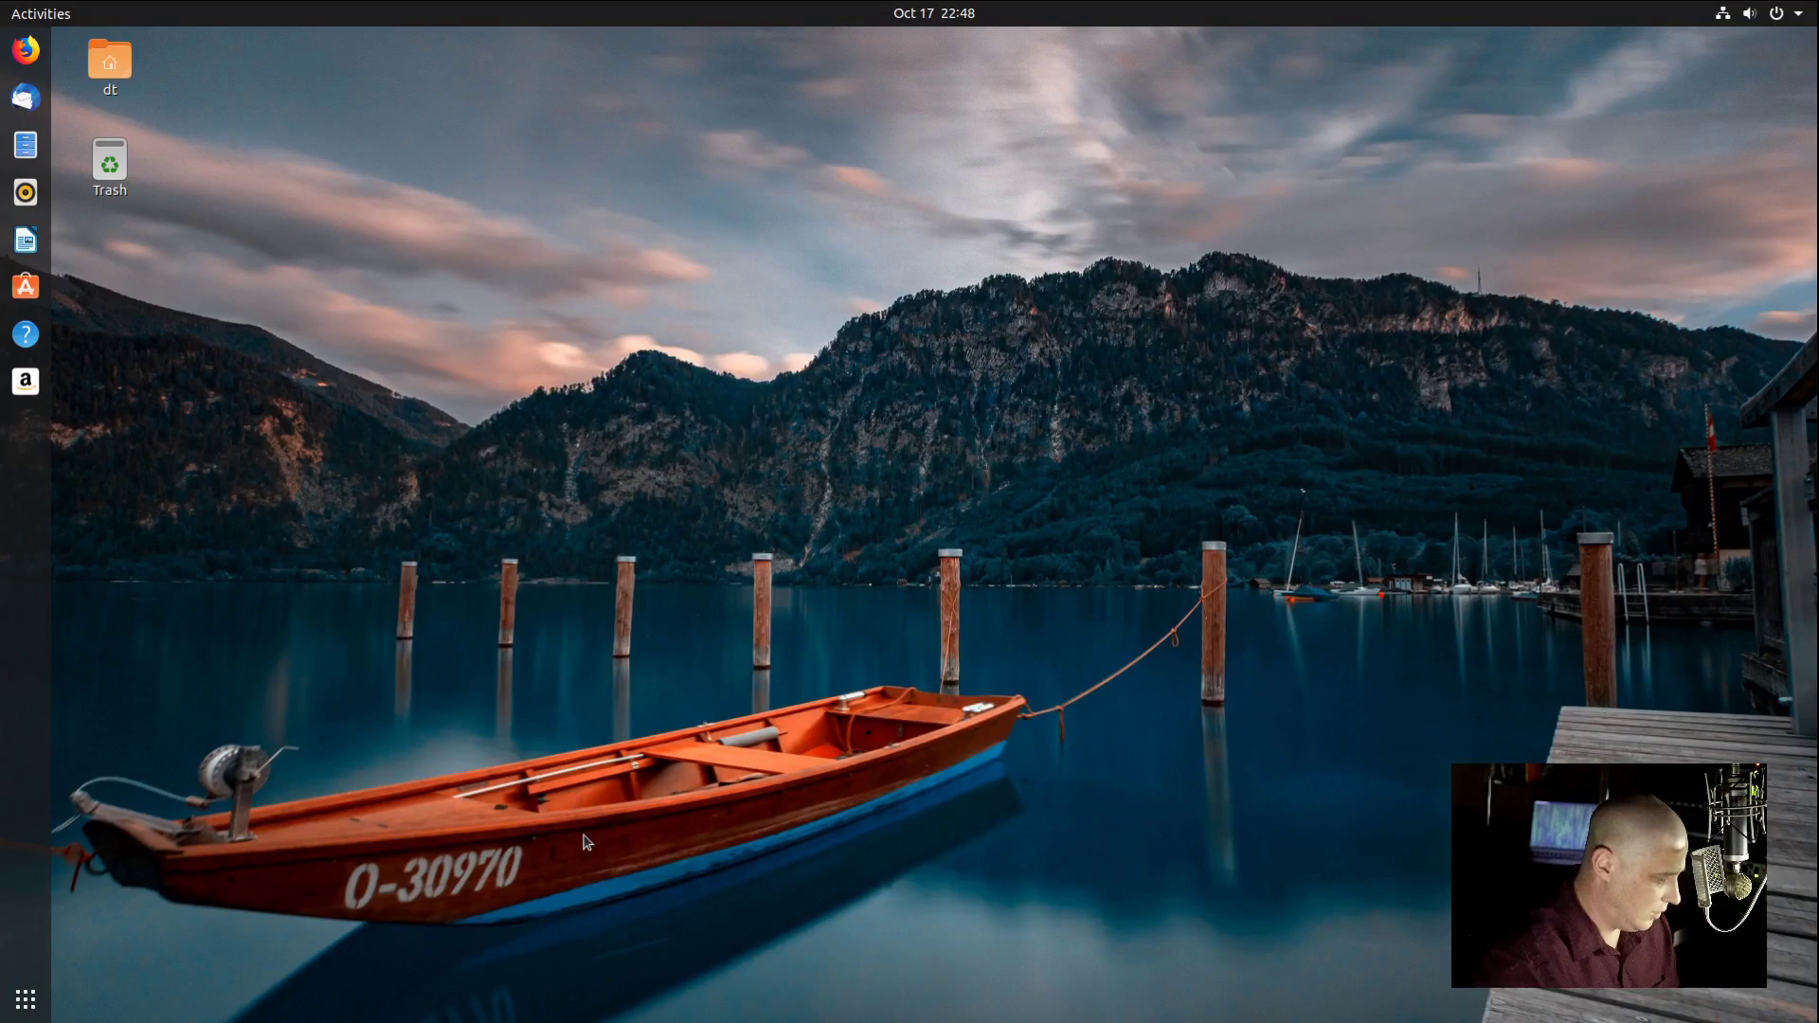
key(super)
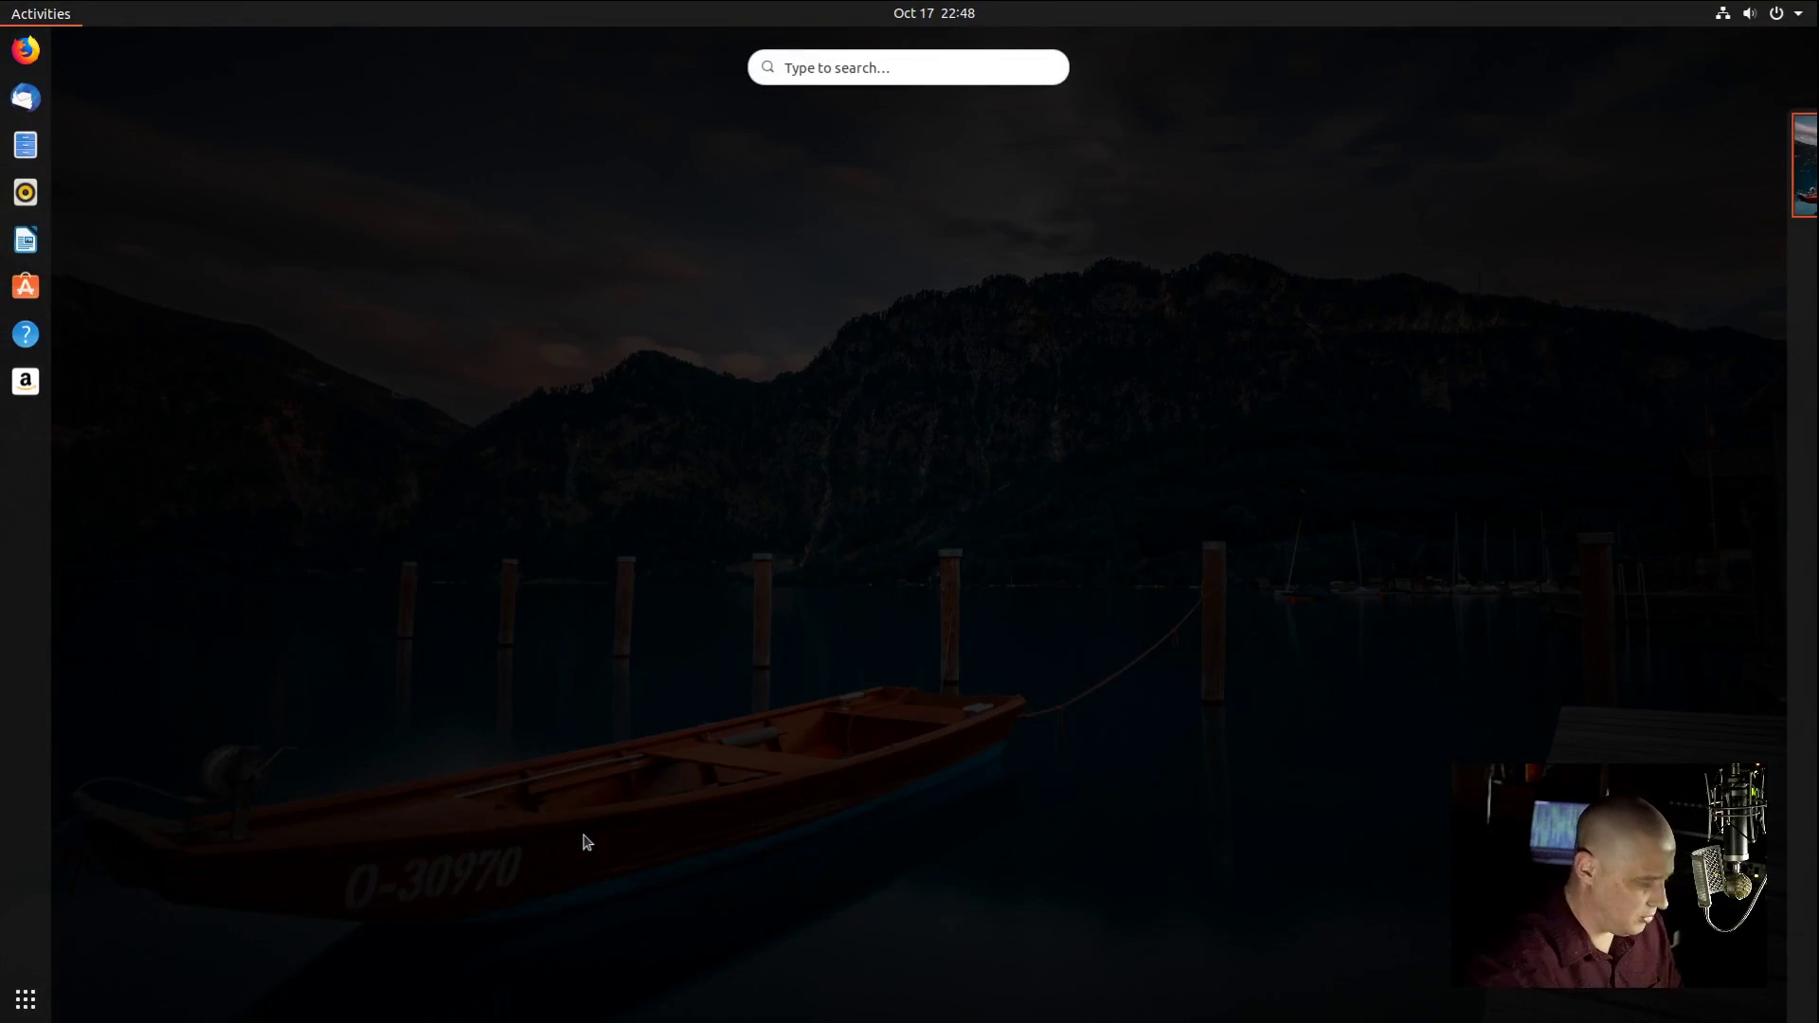
text(theme)
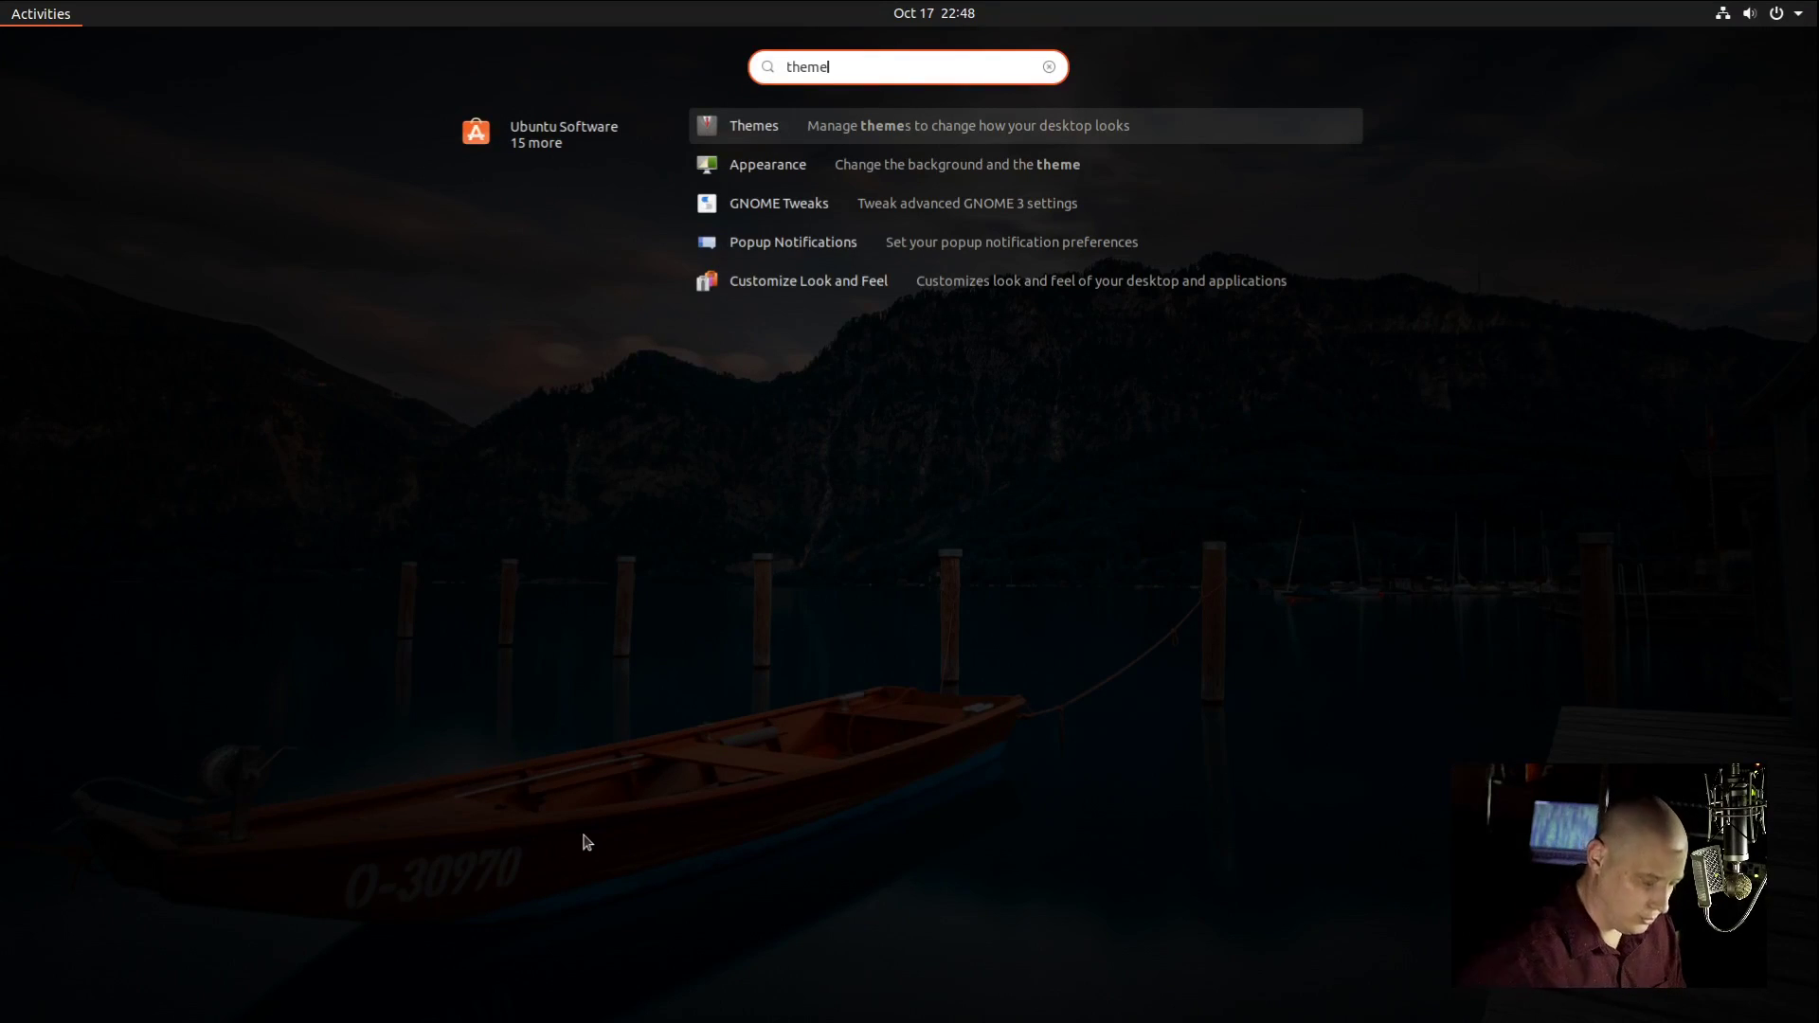
key(Return)
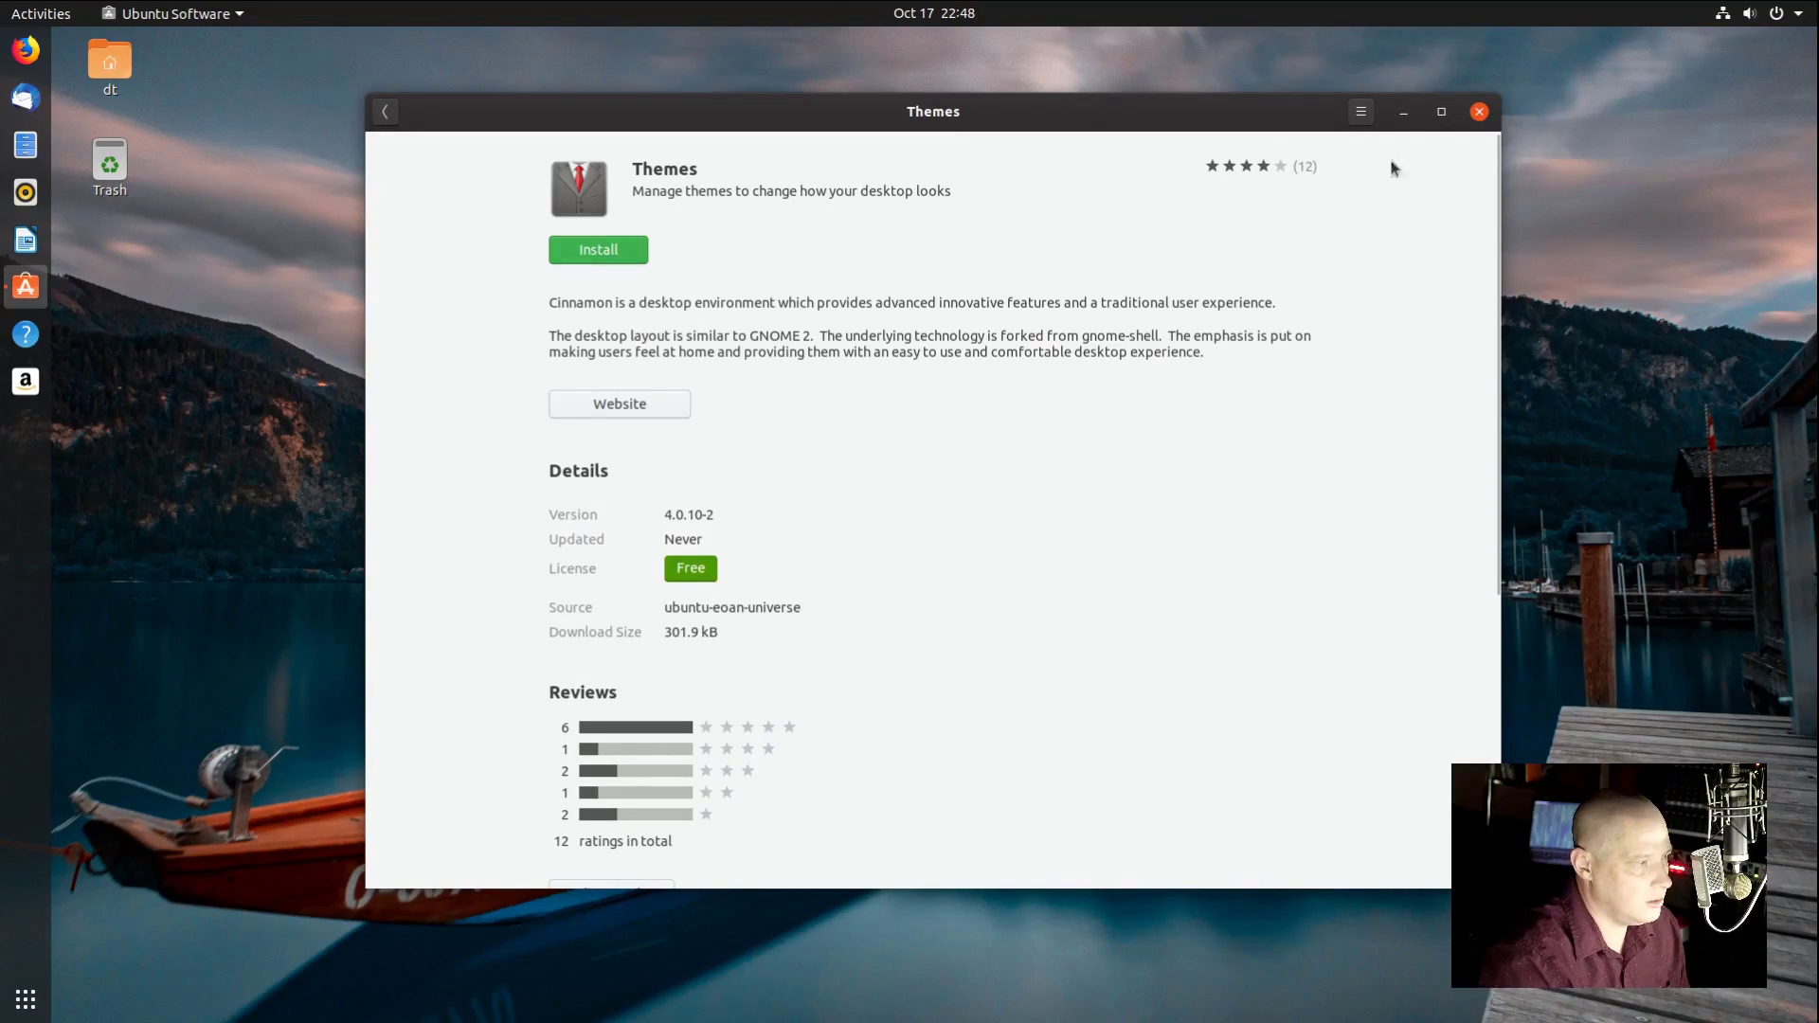
click(1479, 110)
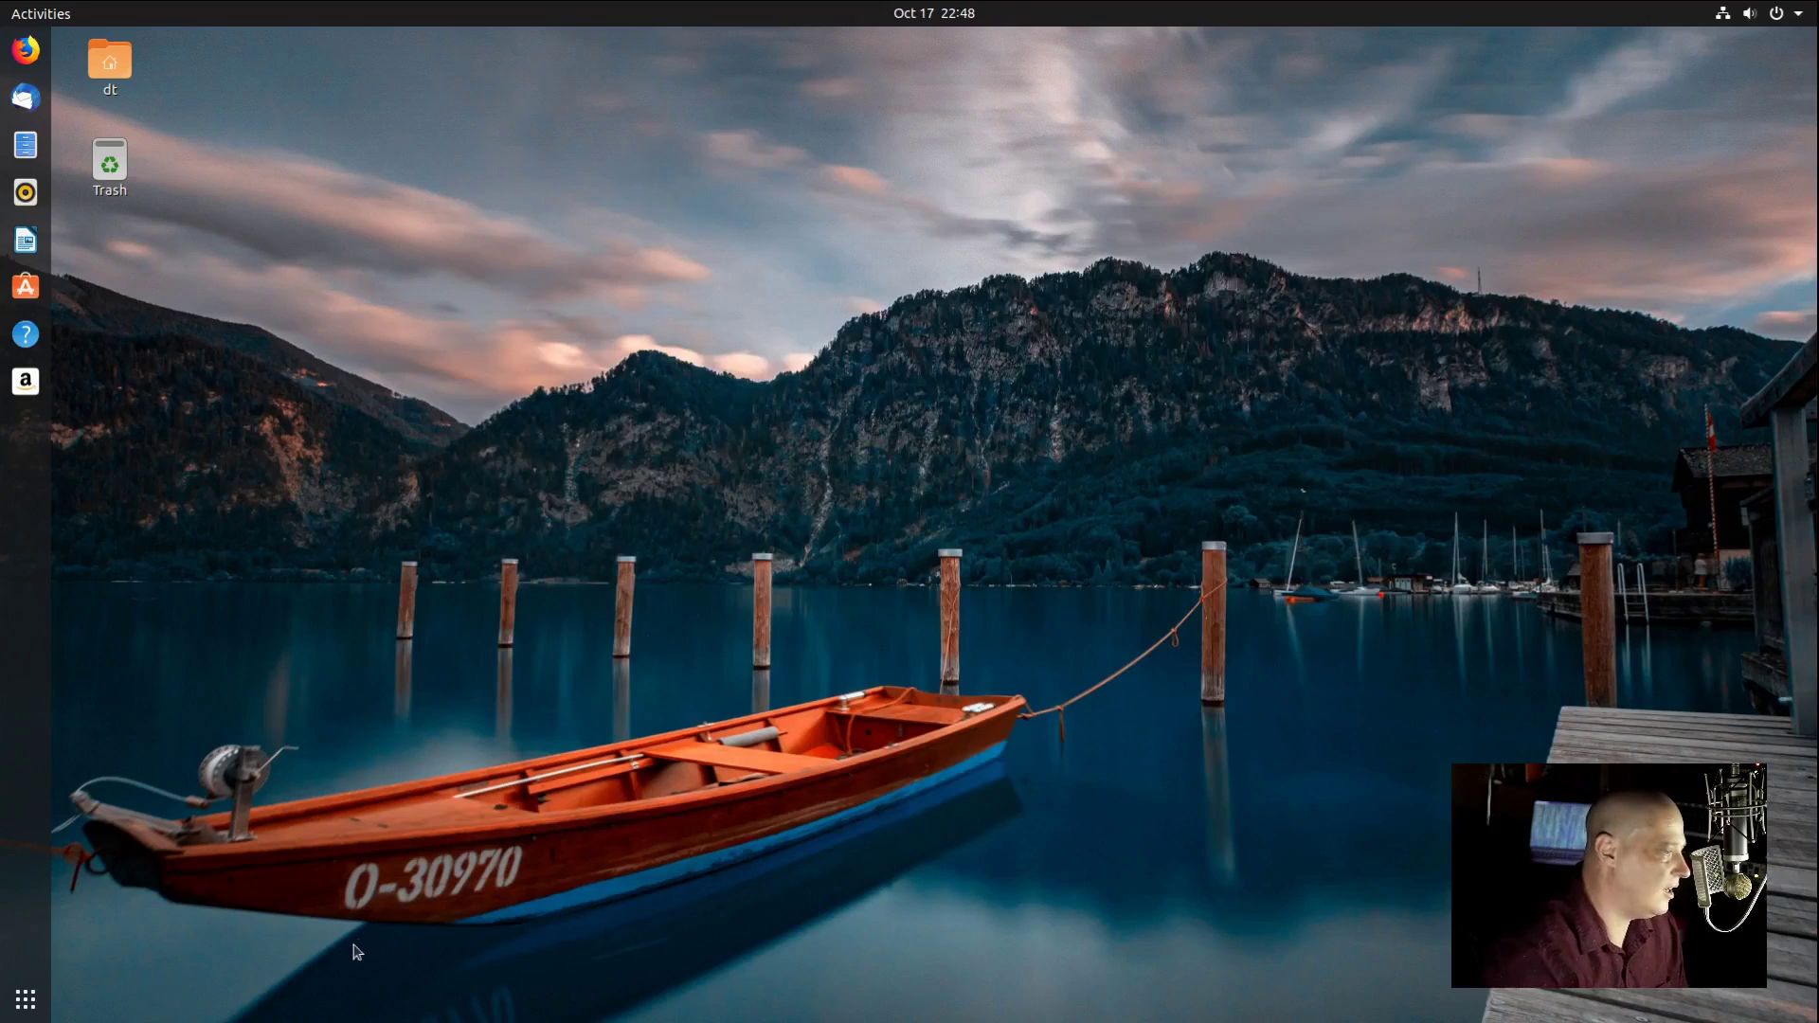
click(8, 1003)
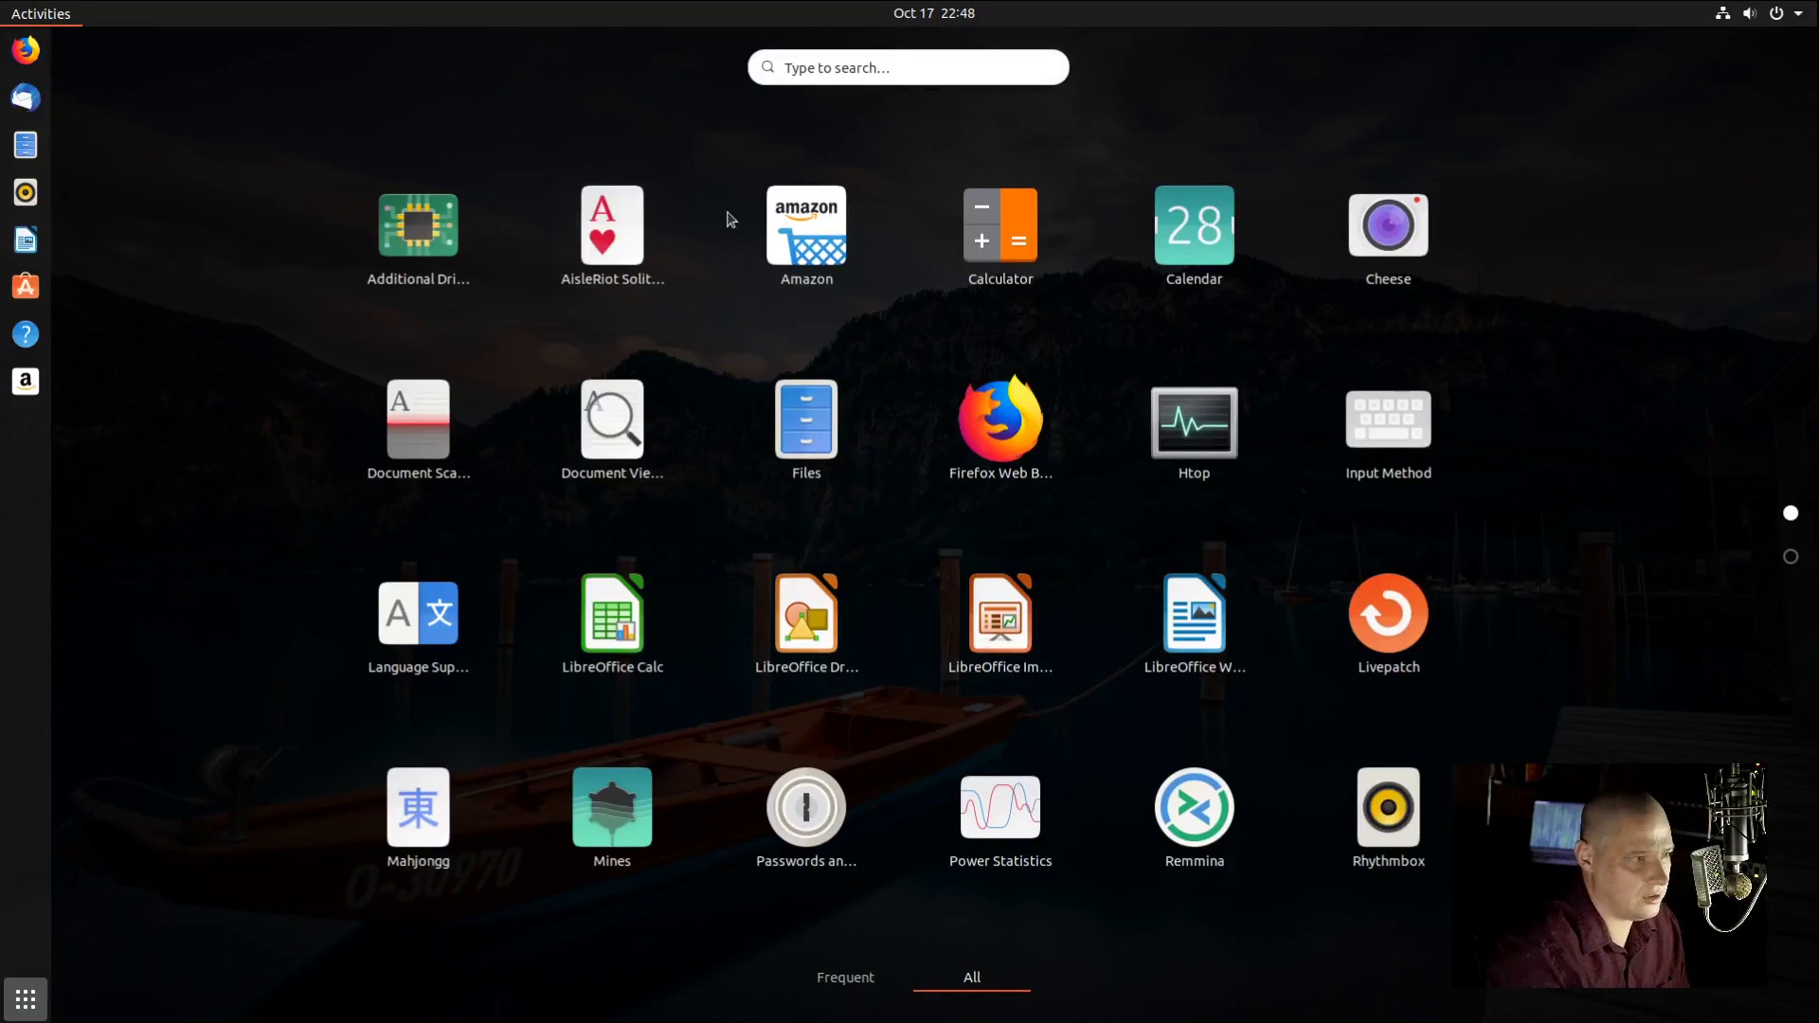
click(799, 65)
text(theme)
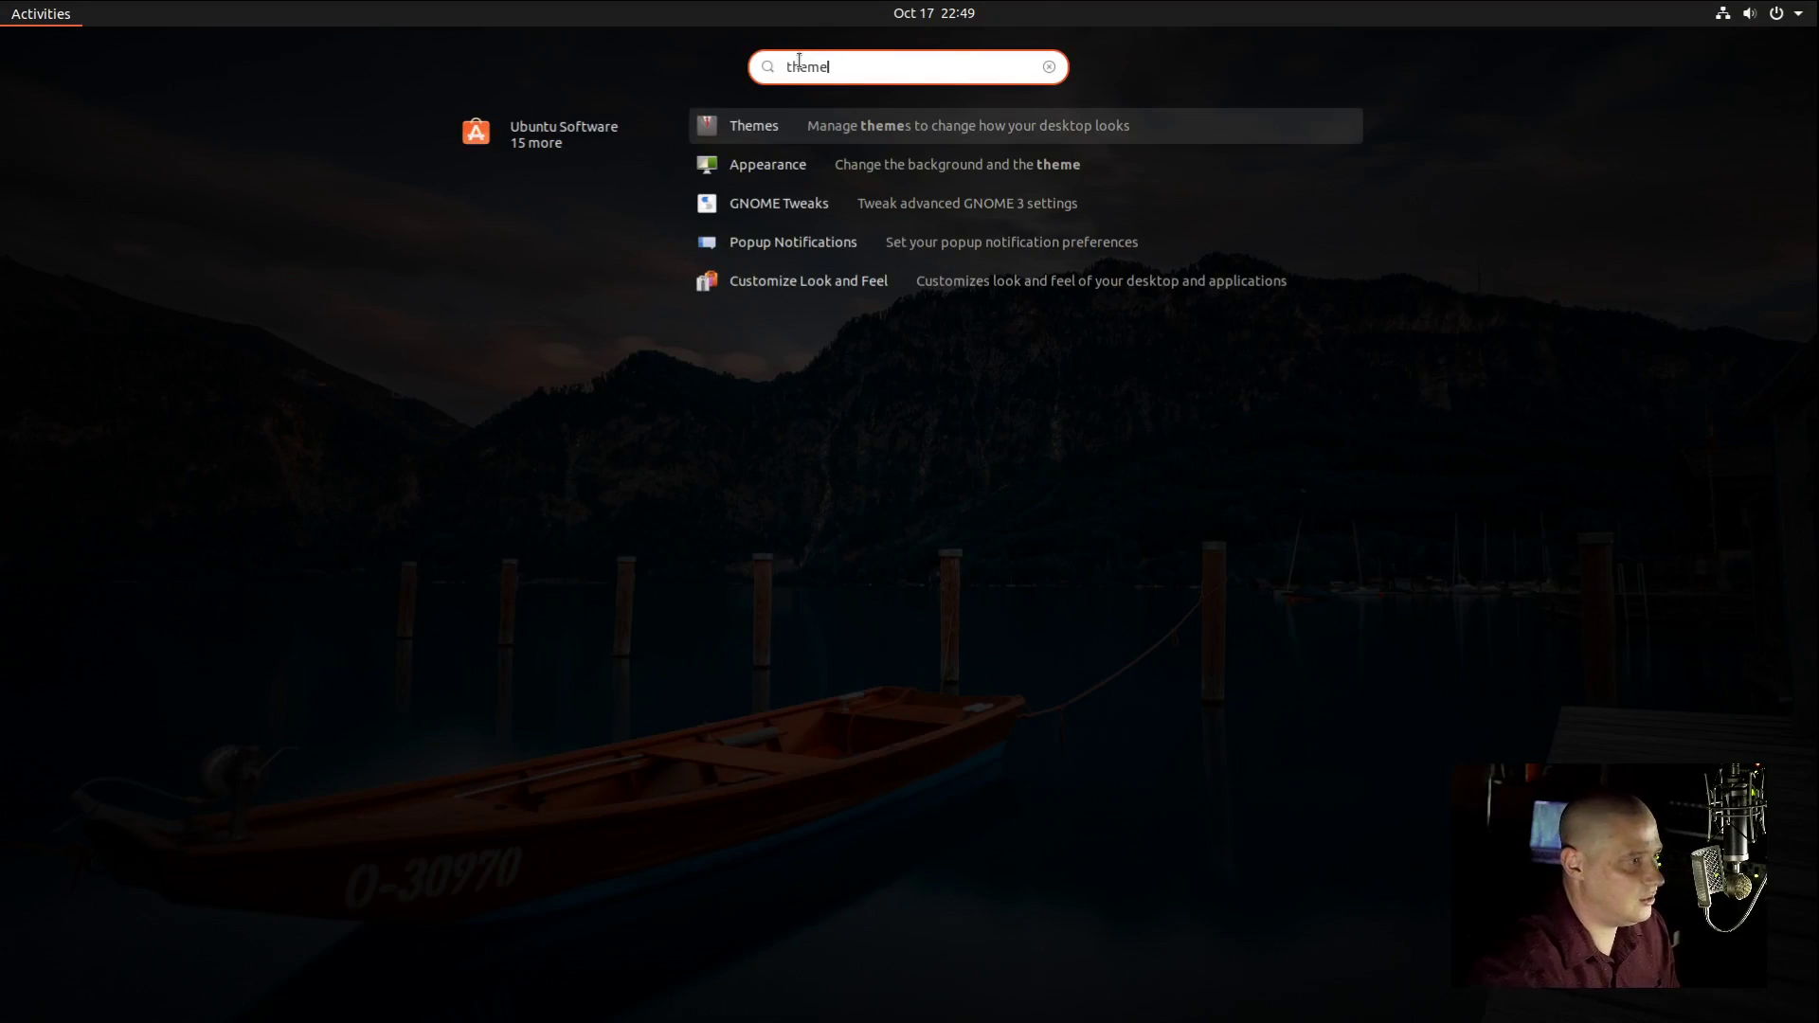
click(804, 176)
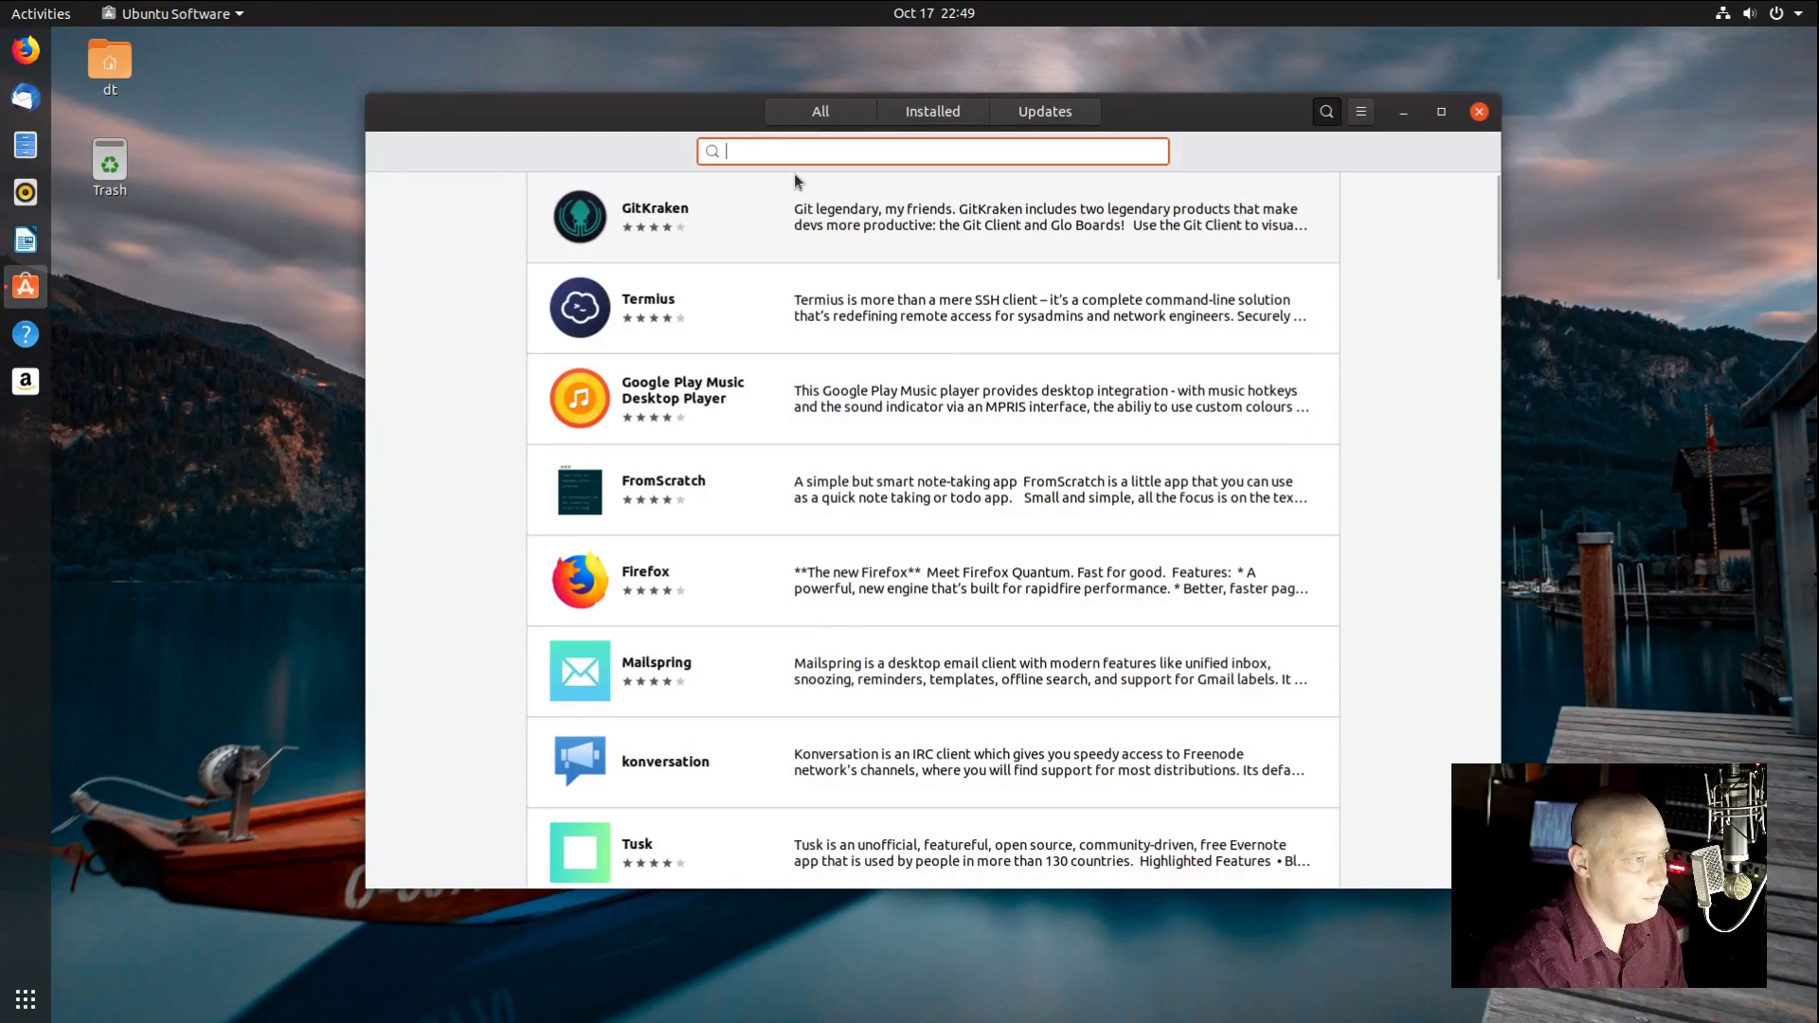
click(1362, 112)
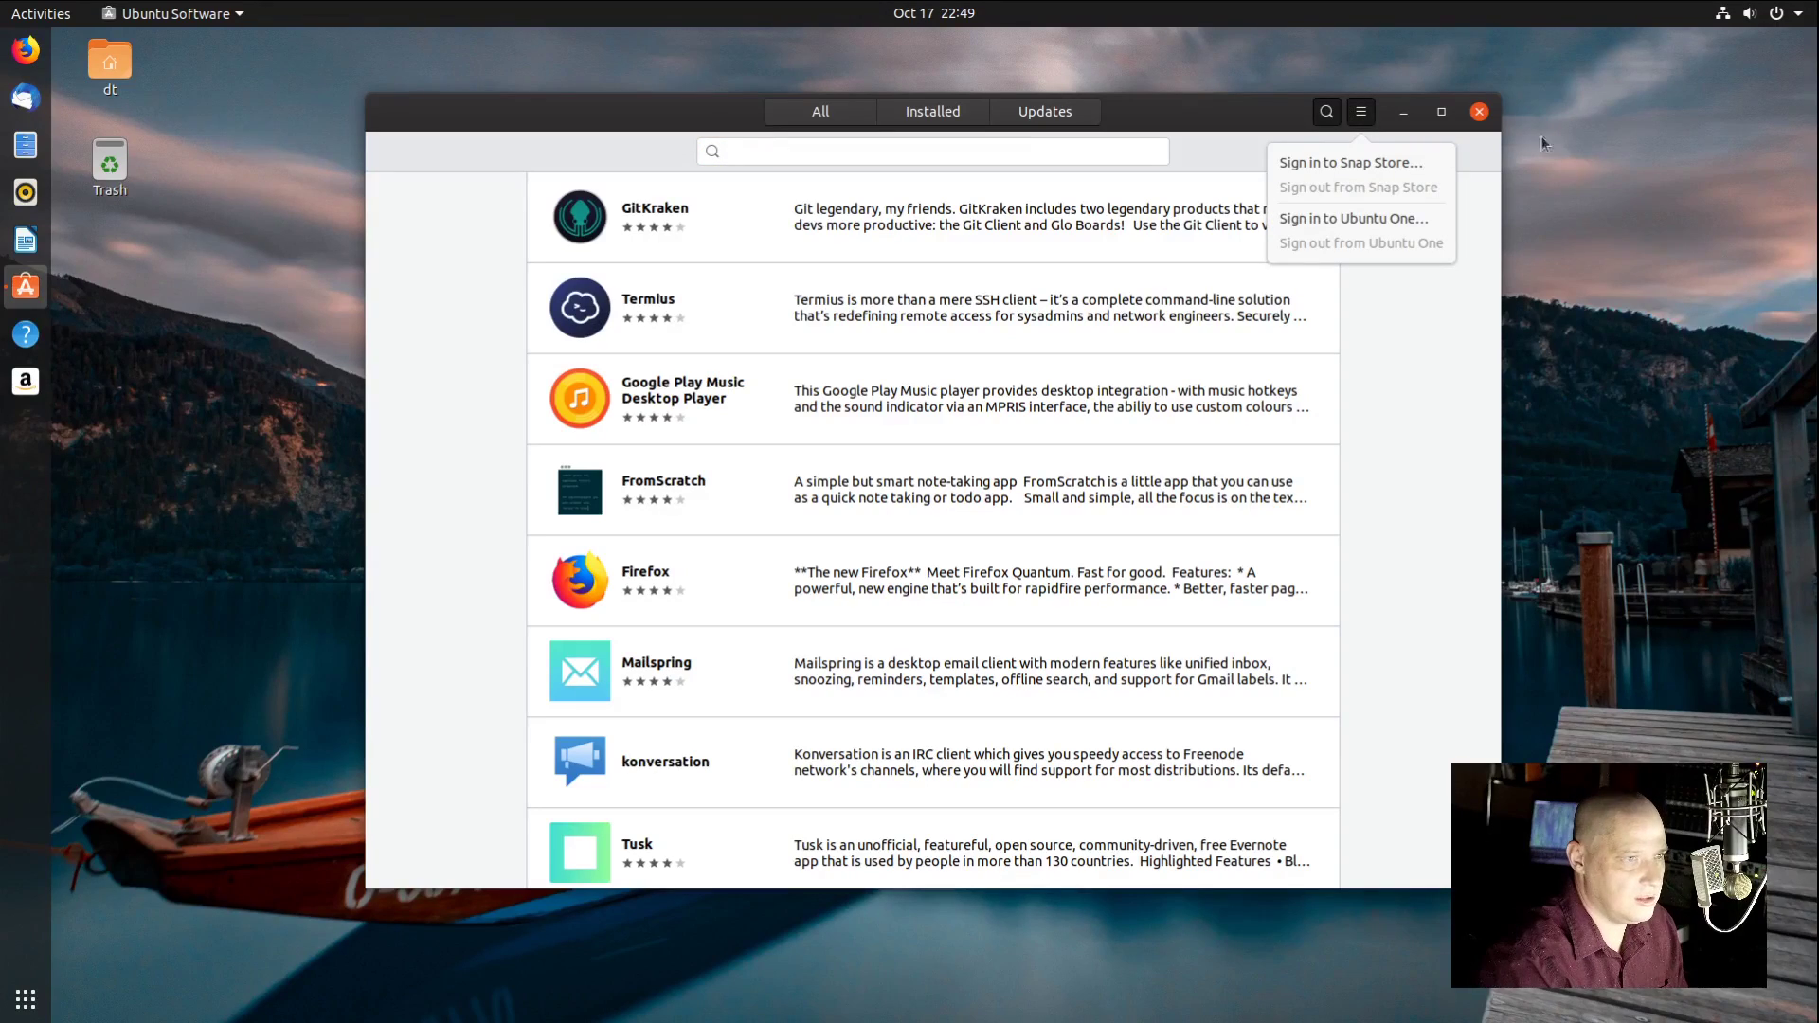
click(1476, 114)
click(1478, 112)
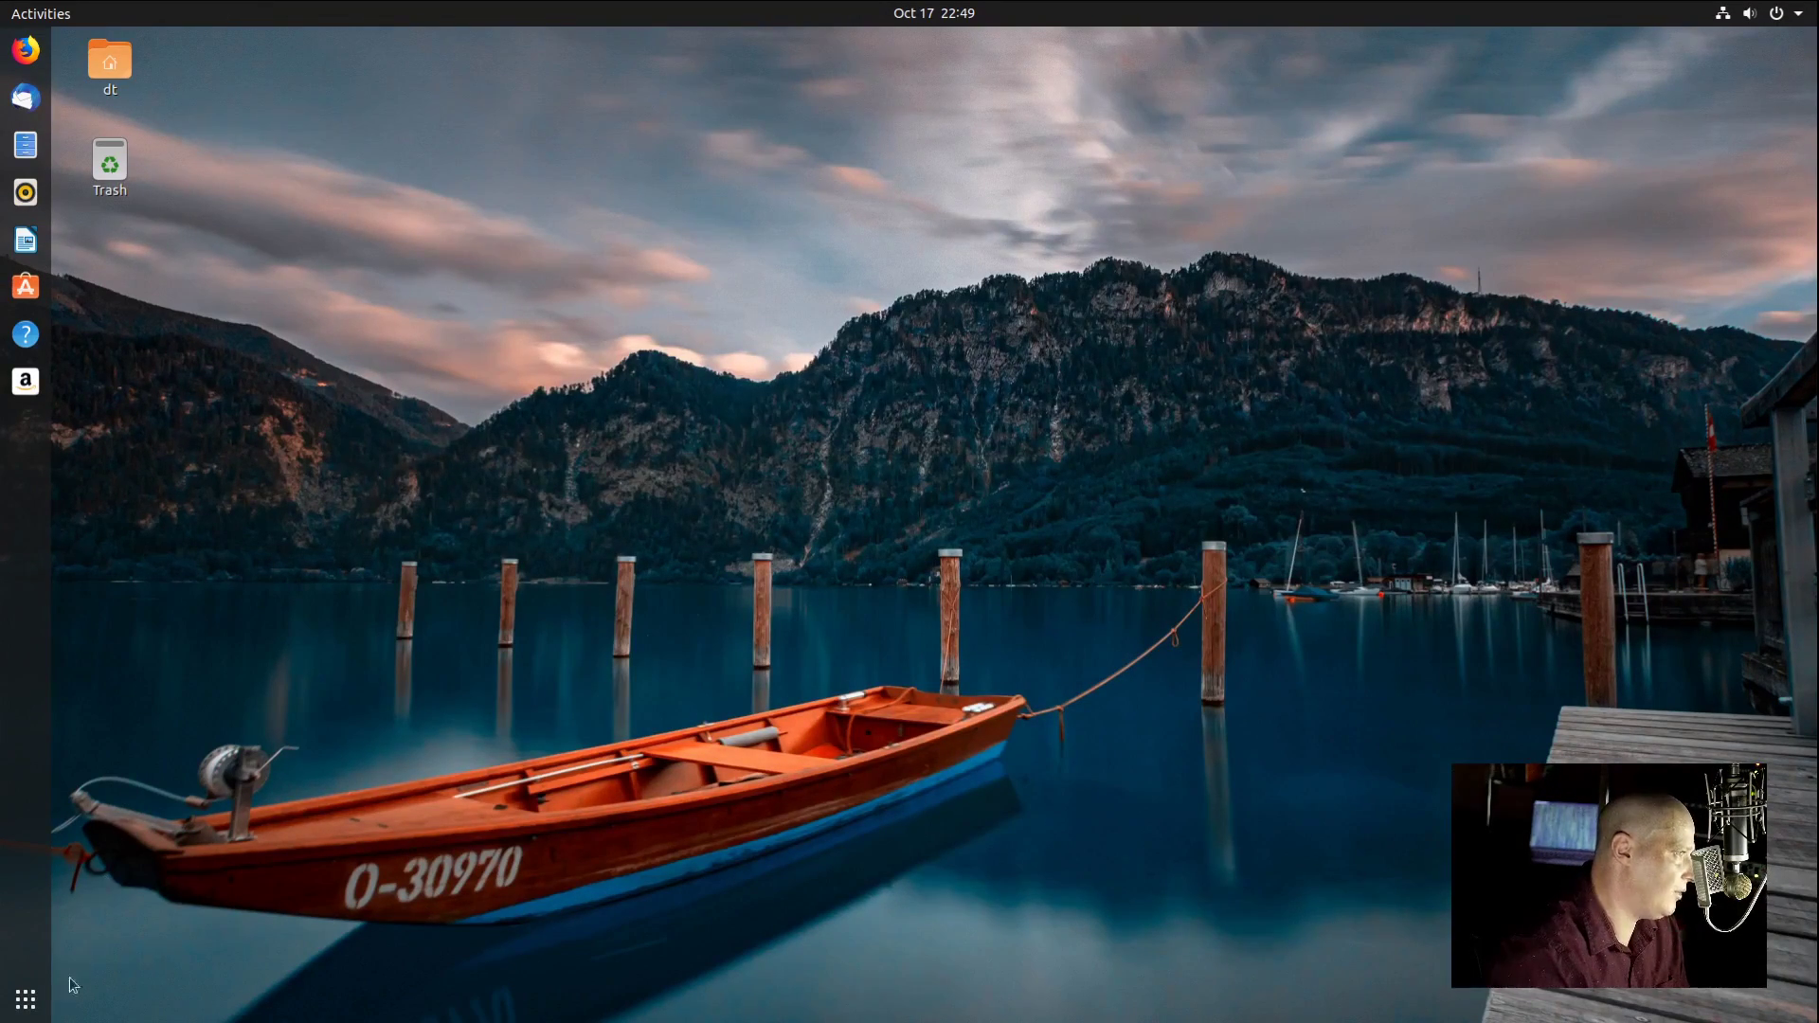
Step: Drag Settings from the applications grid into the dock favourites and launch it from there
click(25, 999)
scroll(869, 736, down, 1)
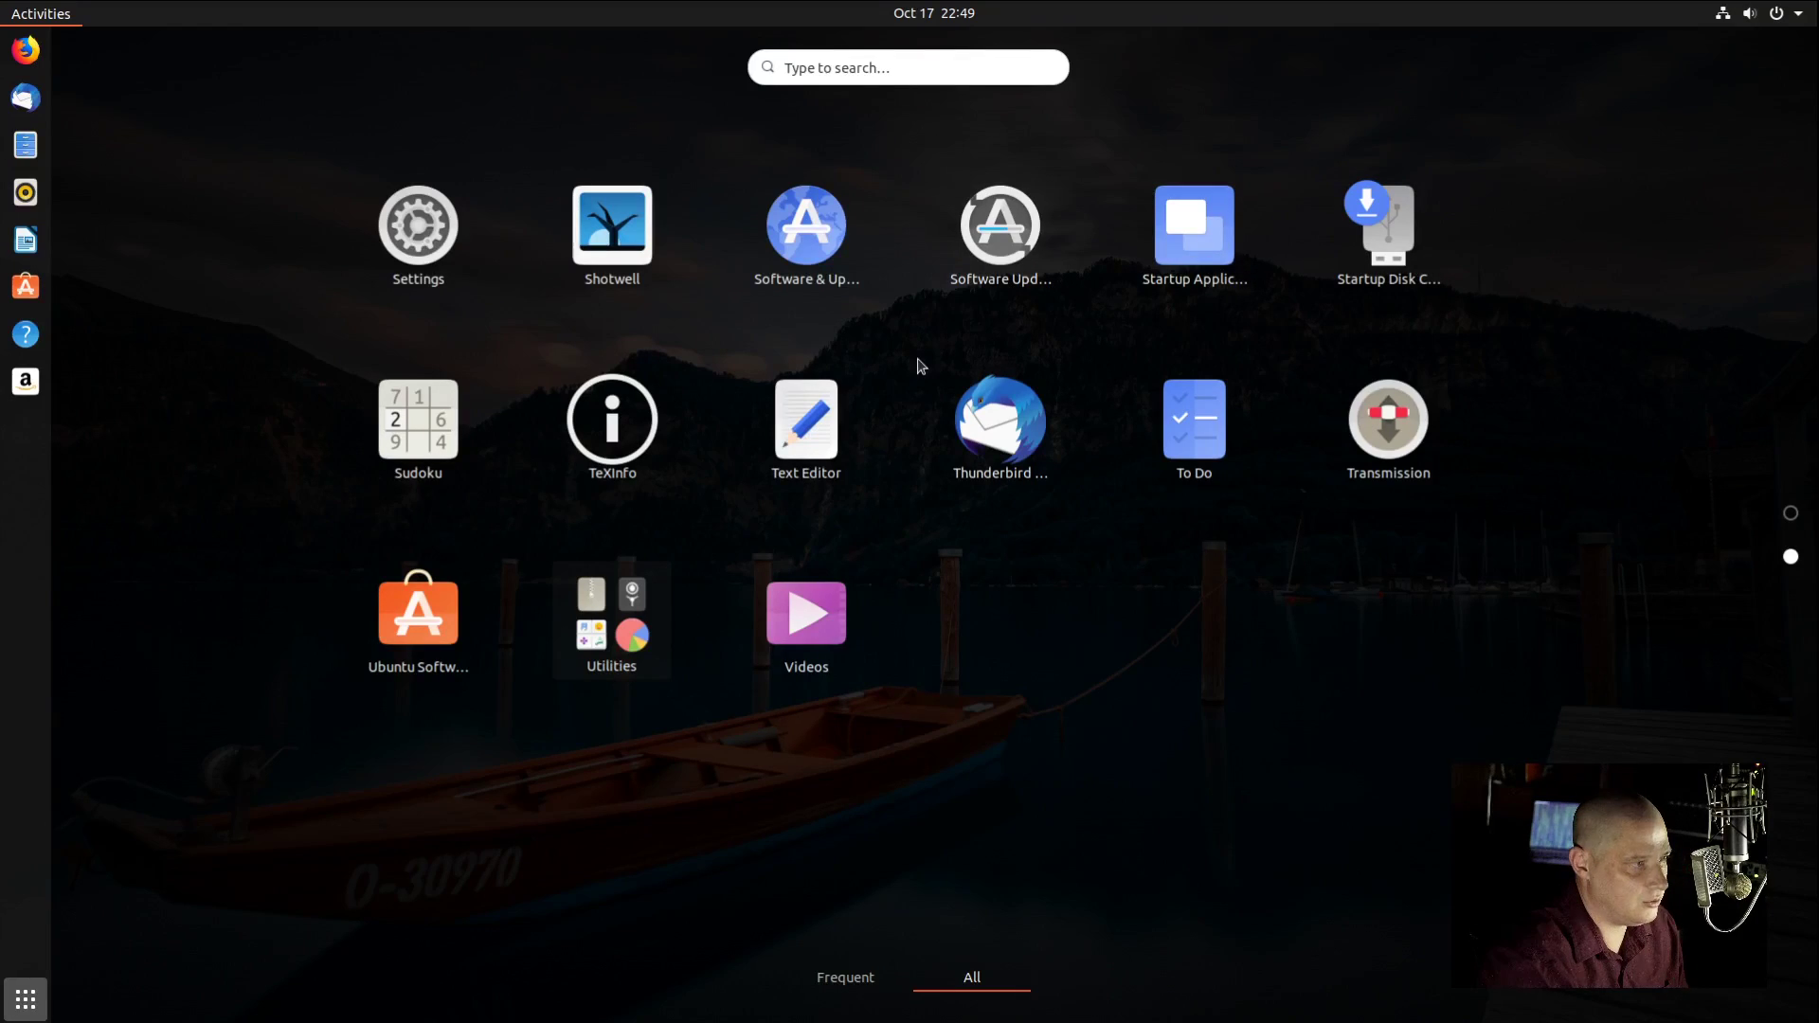
scroll(904, 379, up, 1)
scroll(471, 646, down, 1)
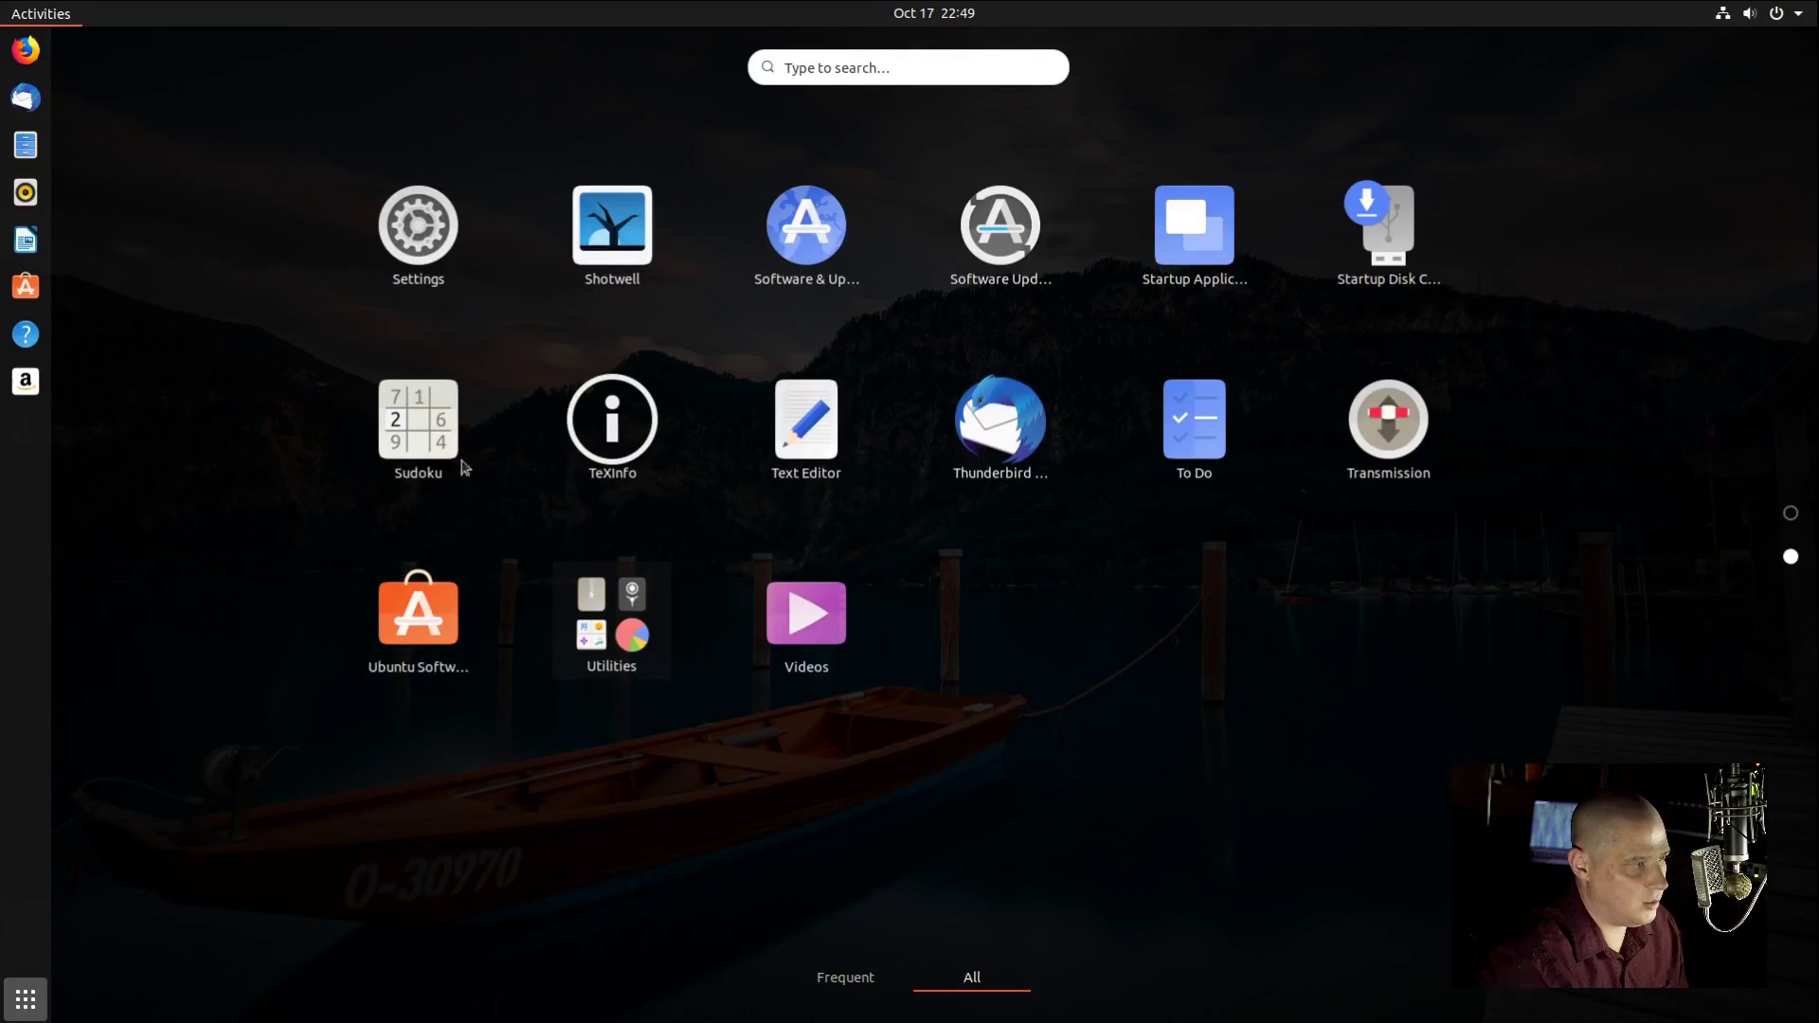
click(418, 227)
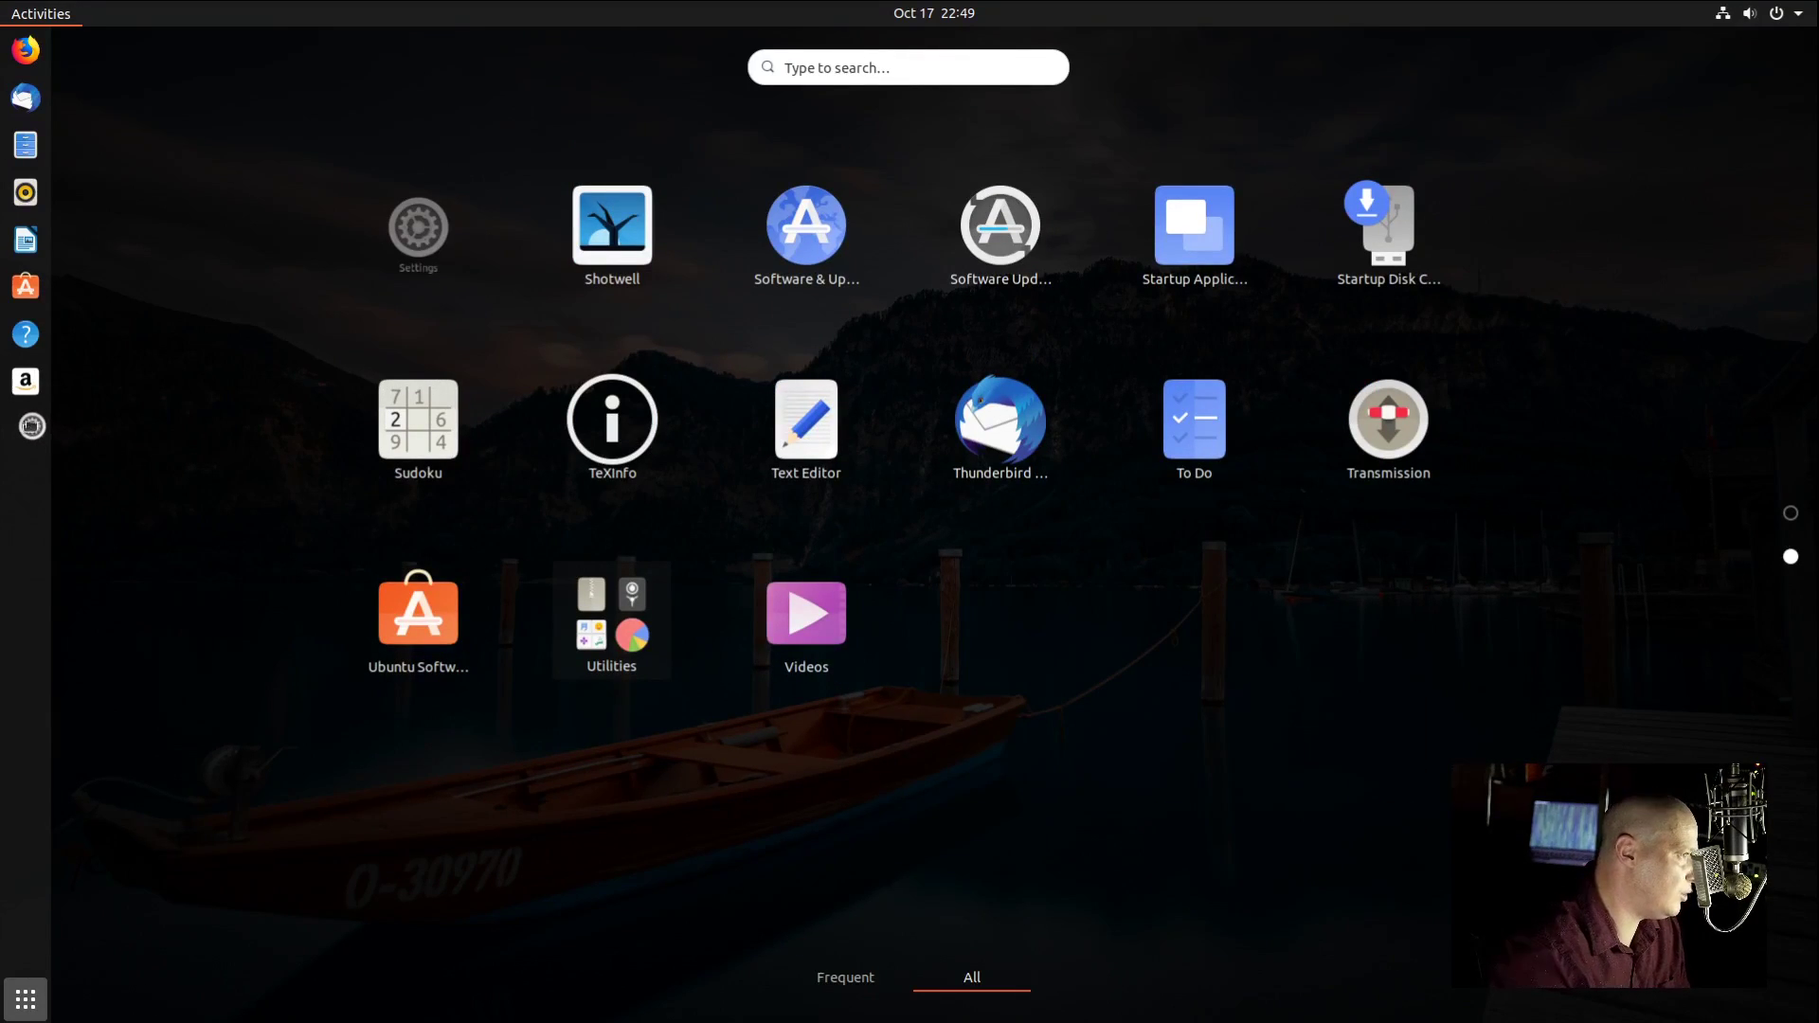
drag(32, 425, 28, 380)
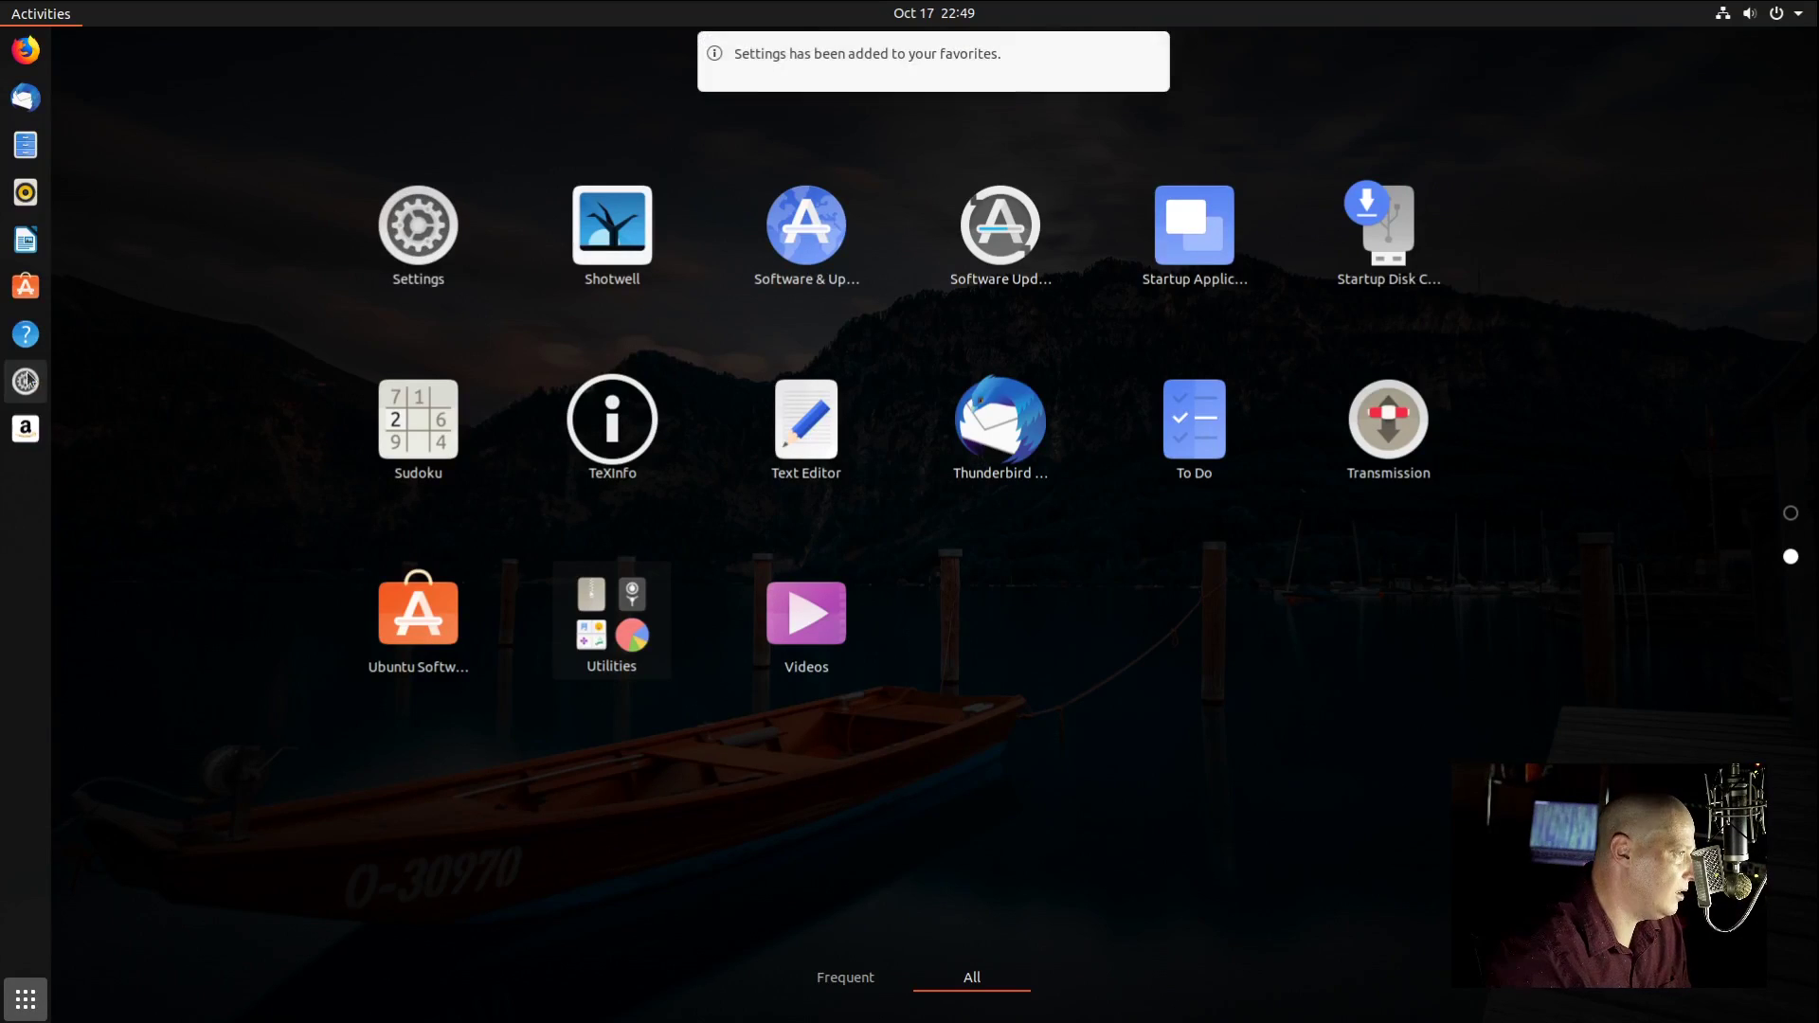
click(27, 380)
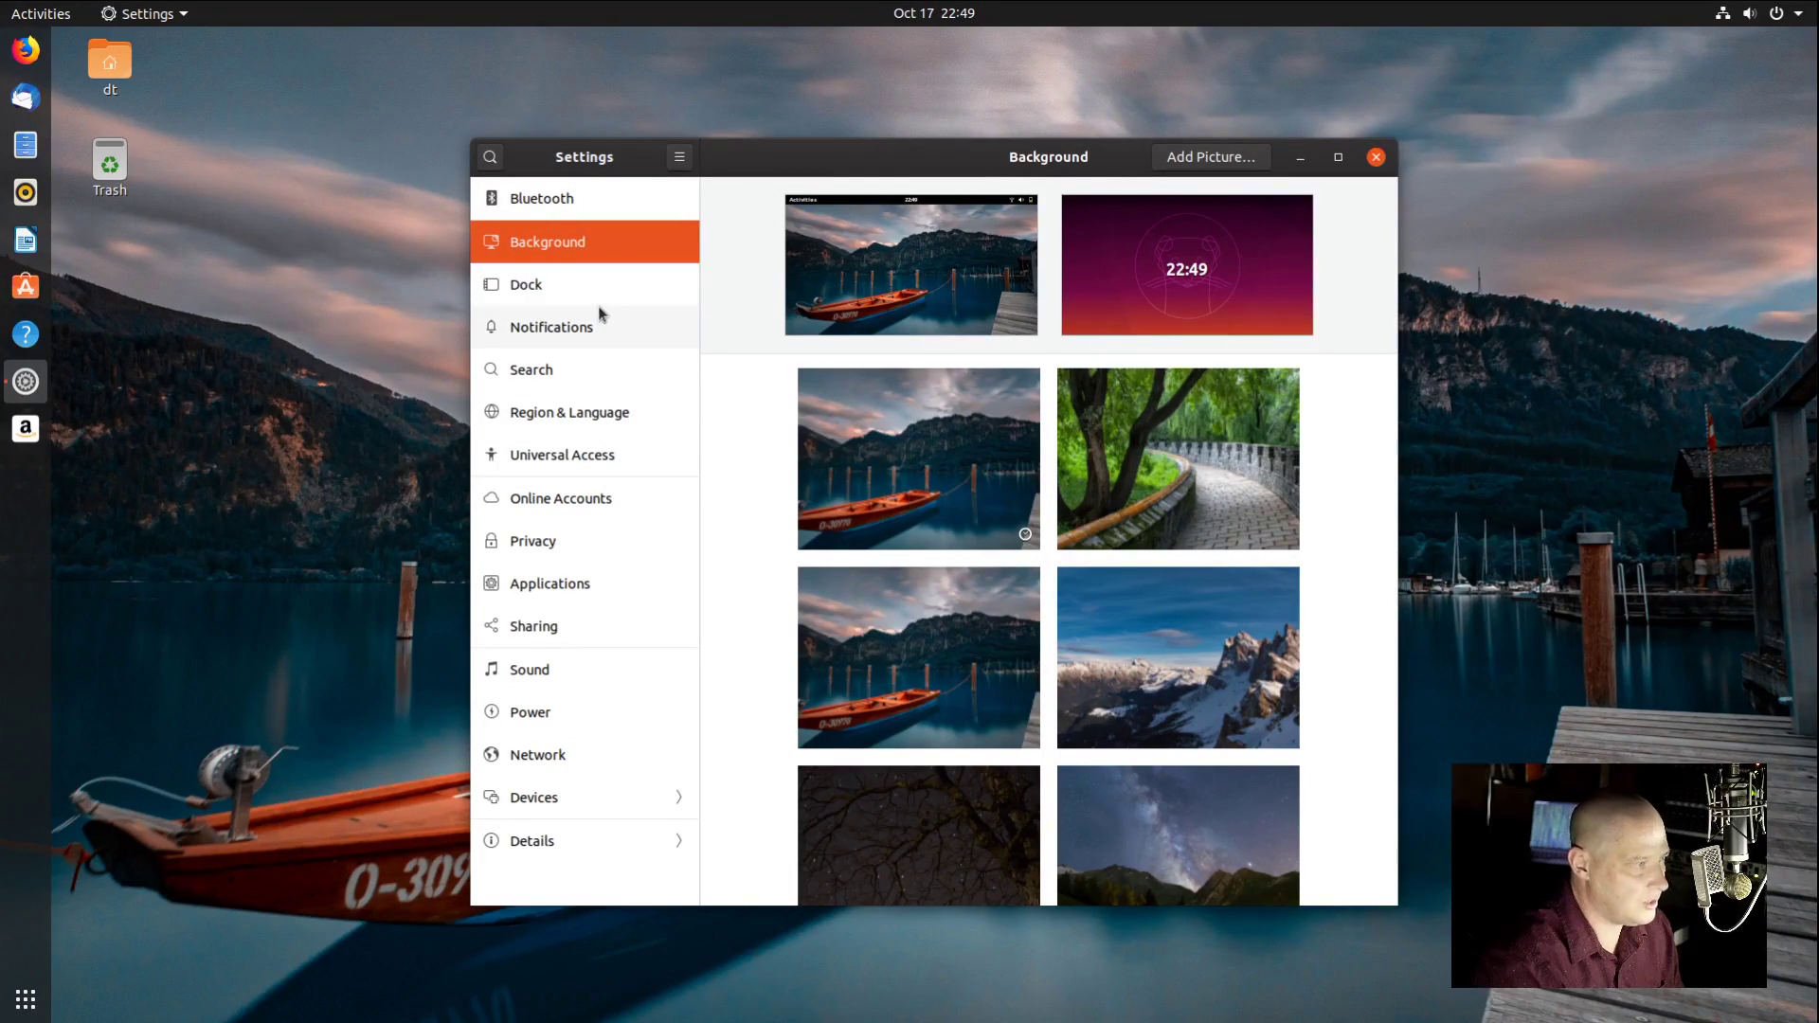
Step: Browse Notifications, Search, Region & Language, Universal Access, Sound, Displays and Color, then close Settings
click(631, 336)
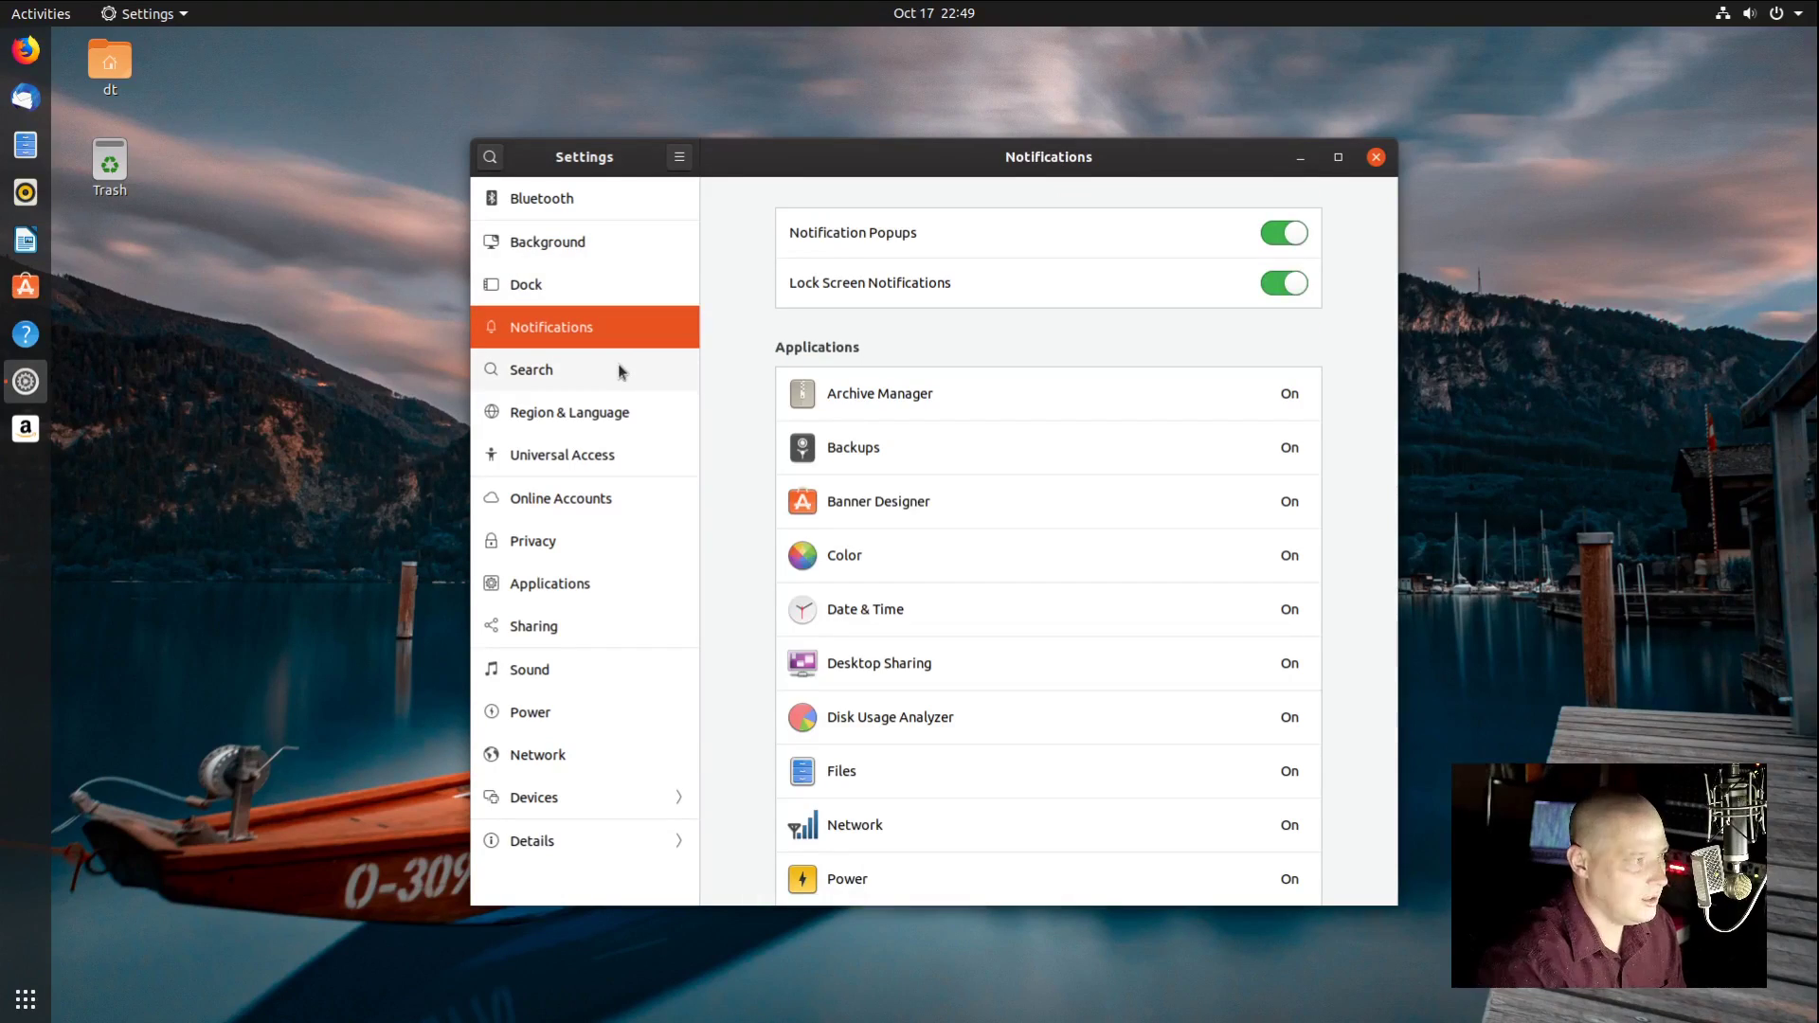
click(614, 372)
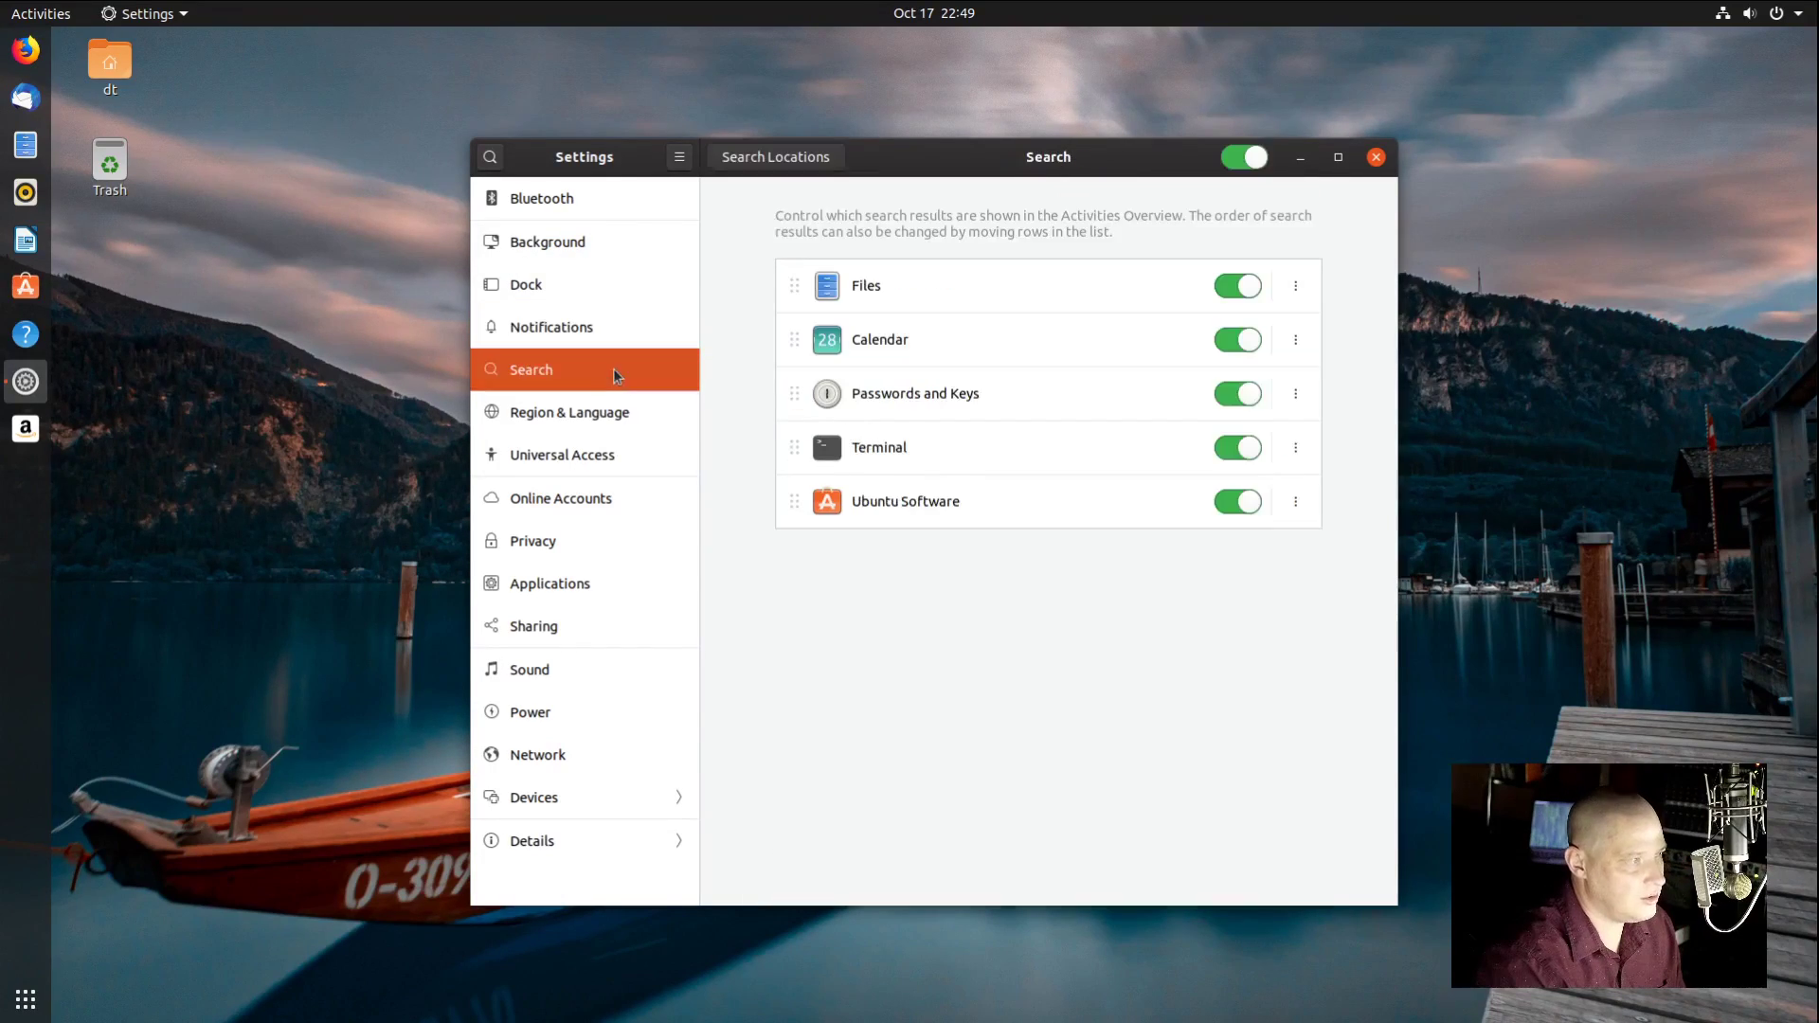
click(598, 416)
click(578, 462)
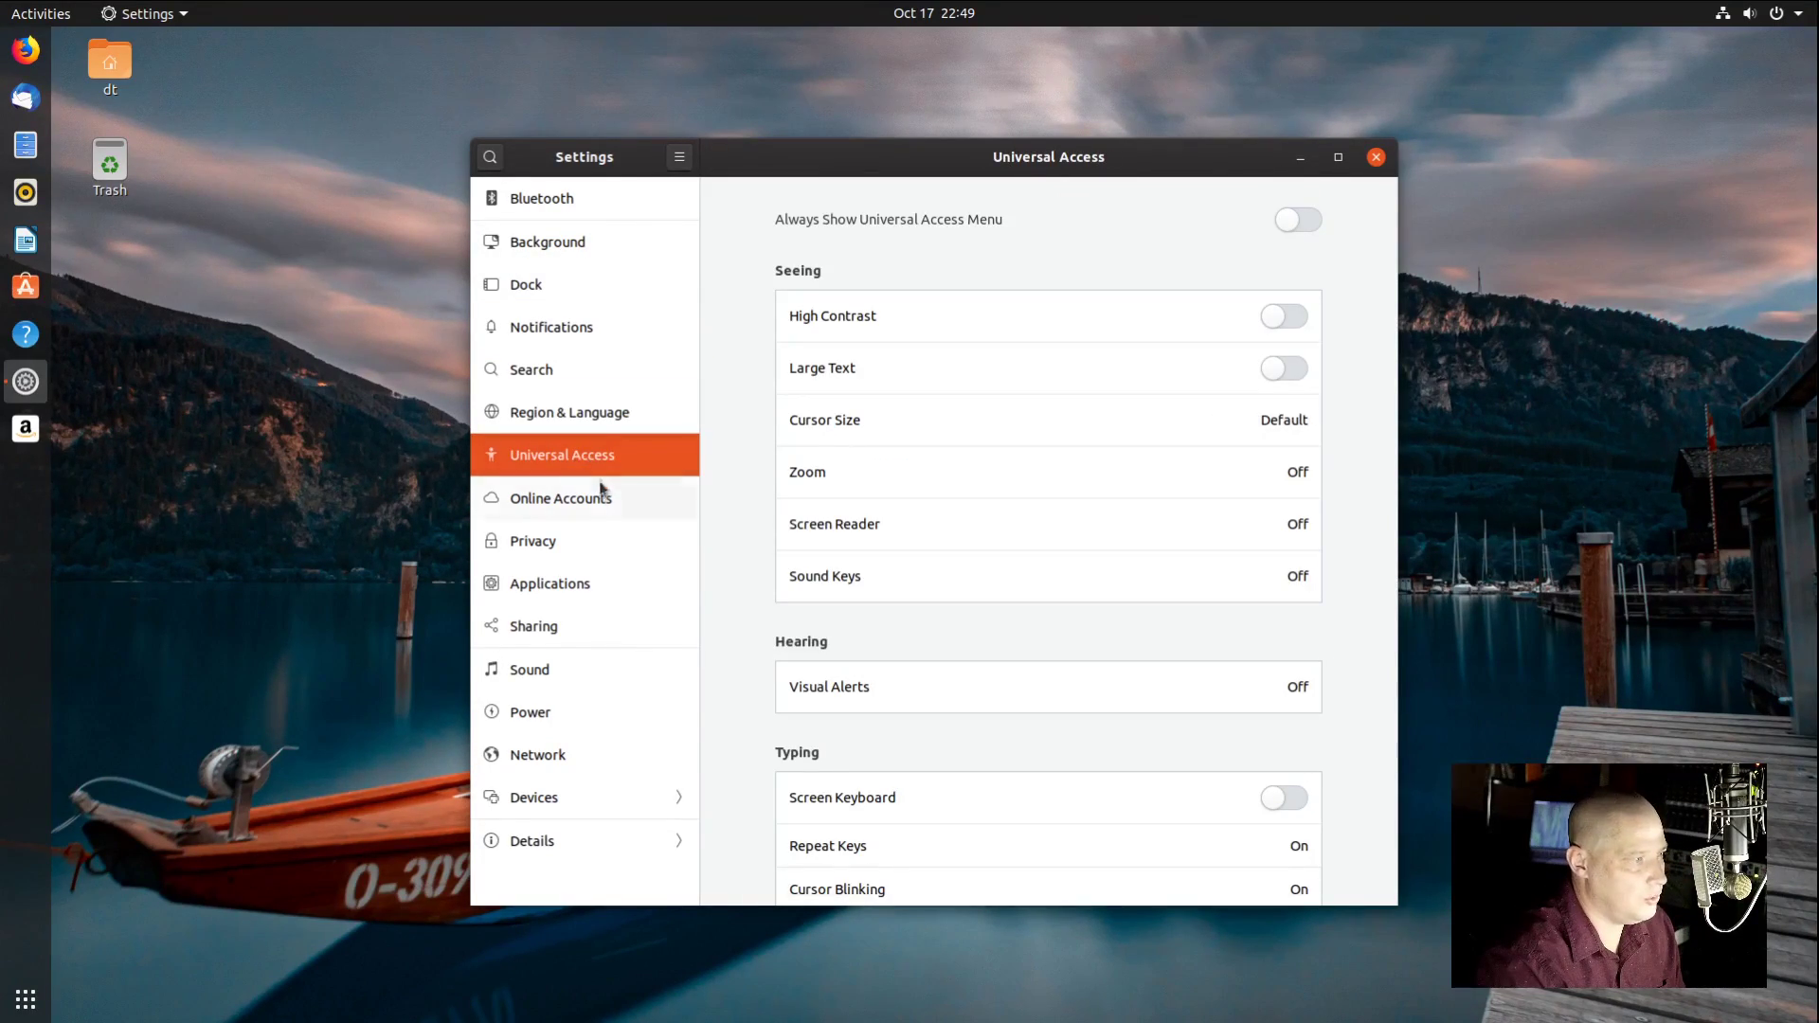
click(641, 669)
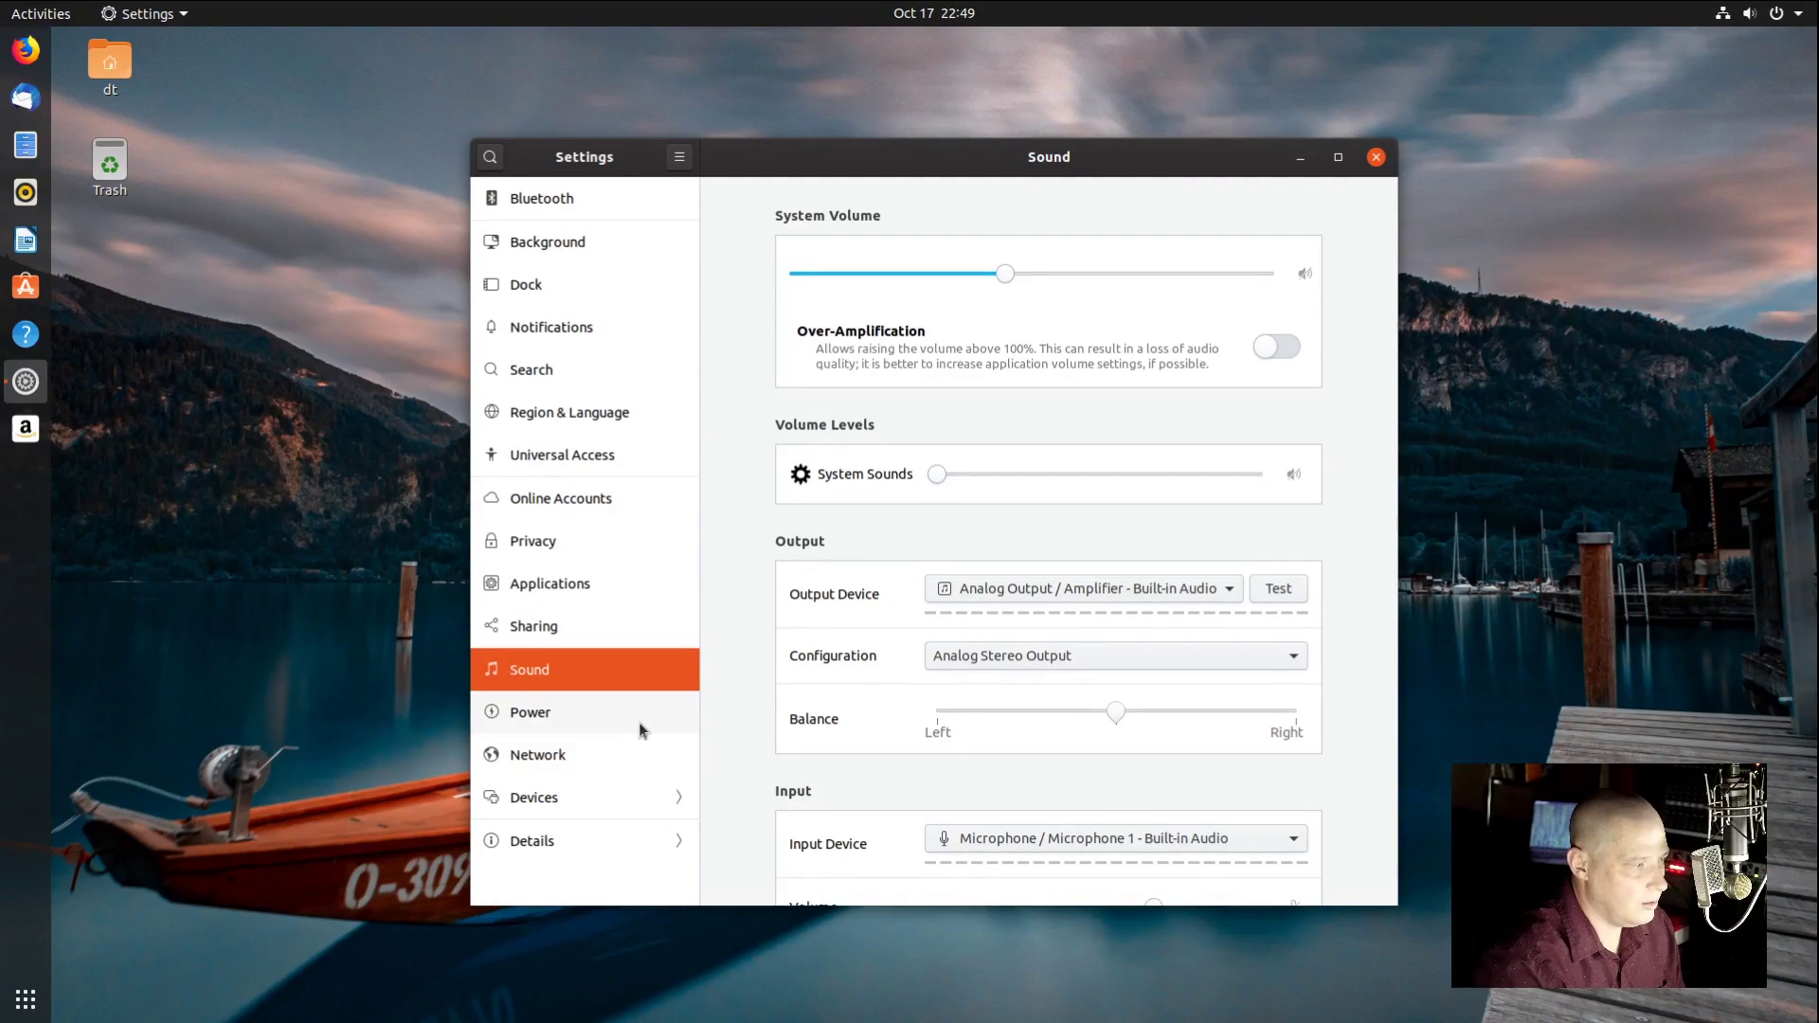
click(626, 795)
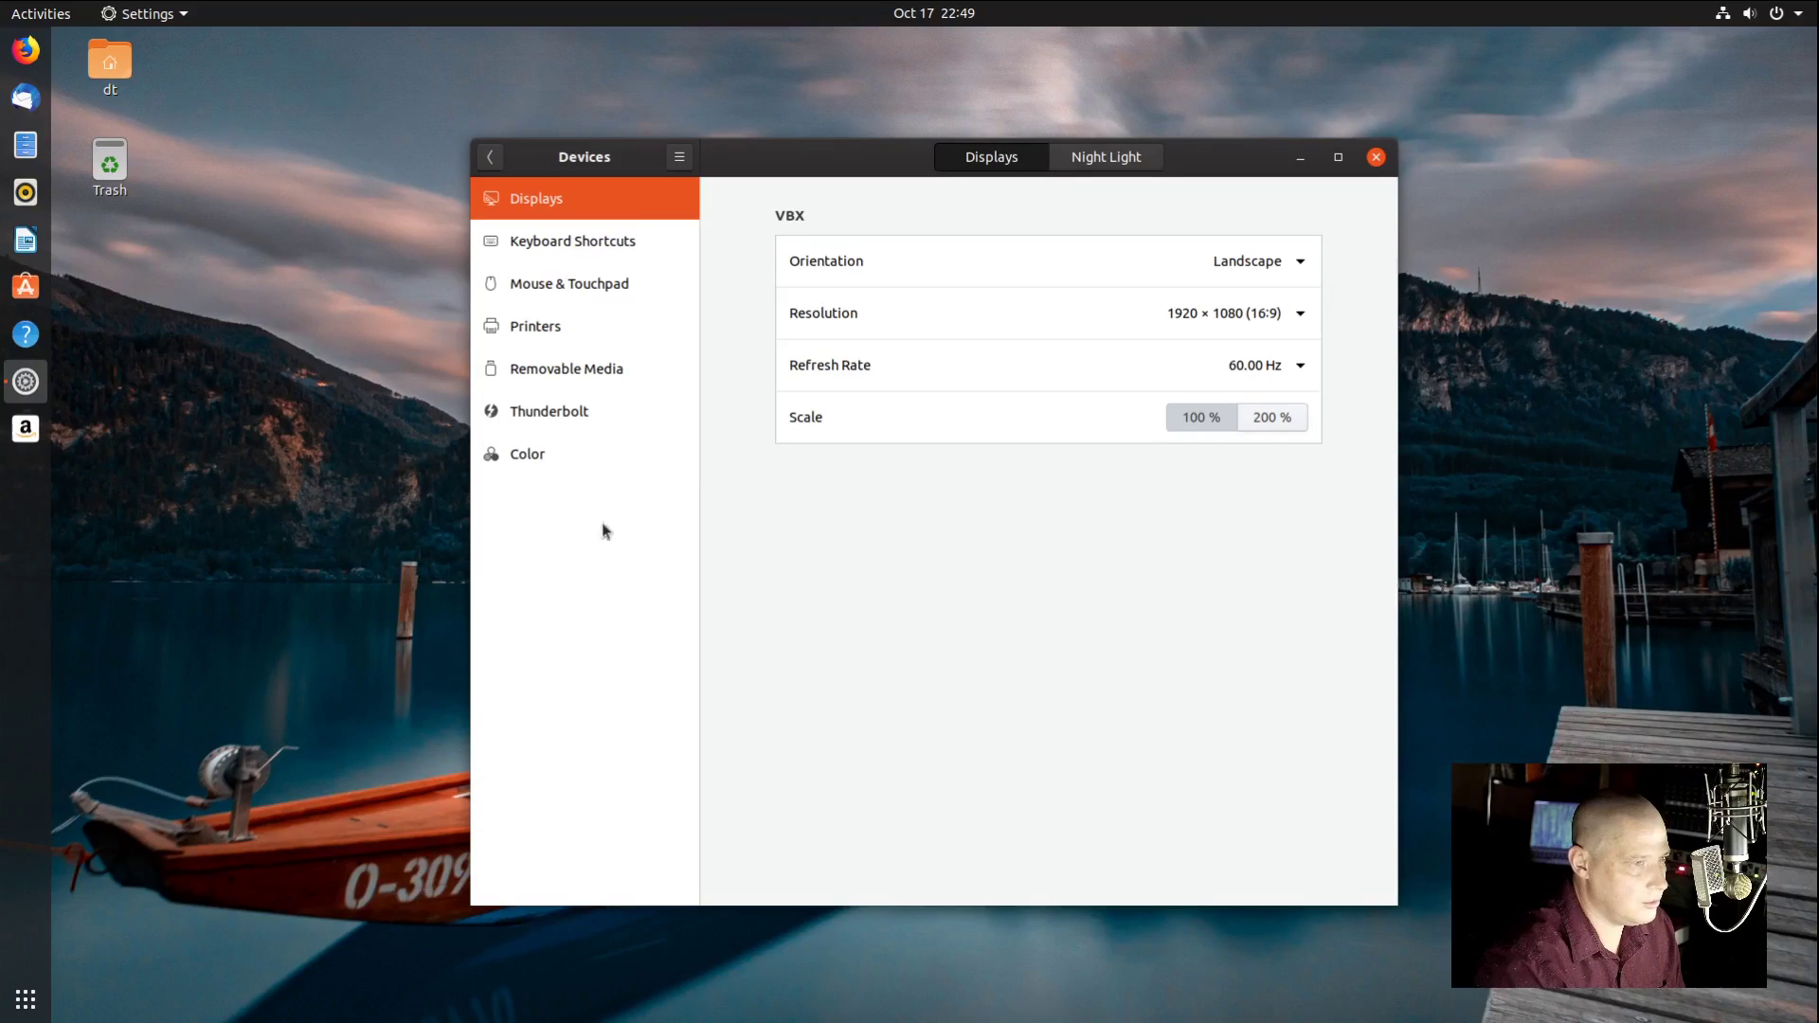
click(595, 461)
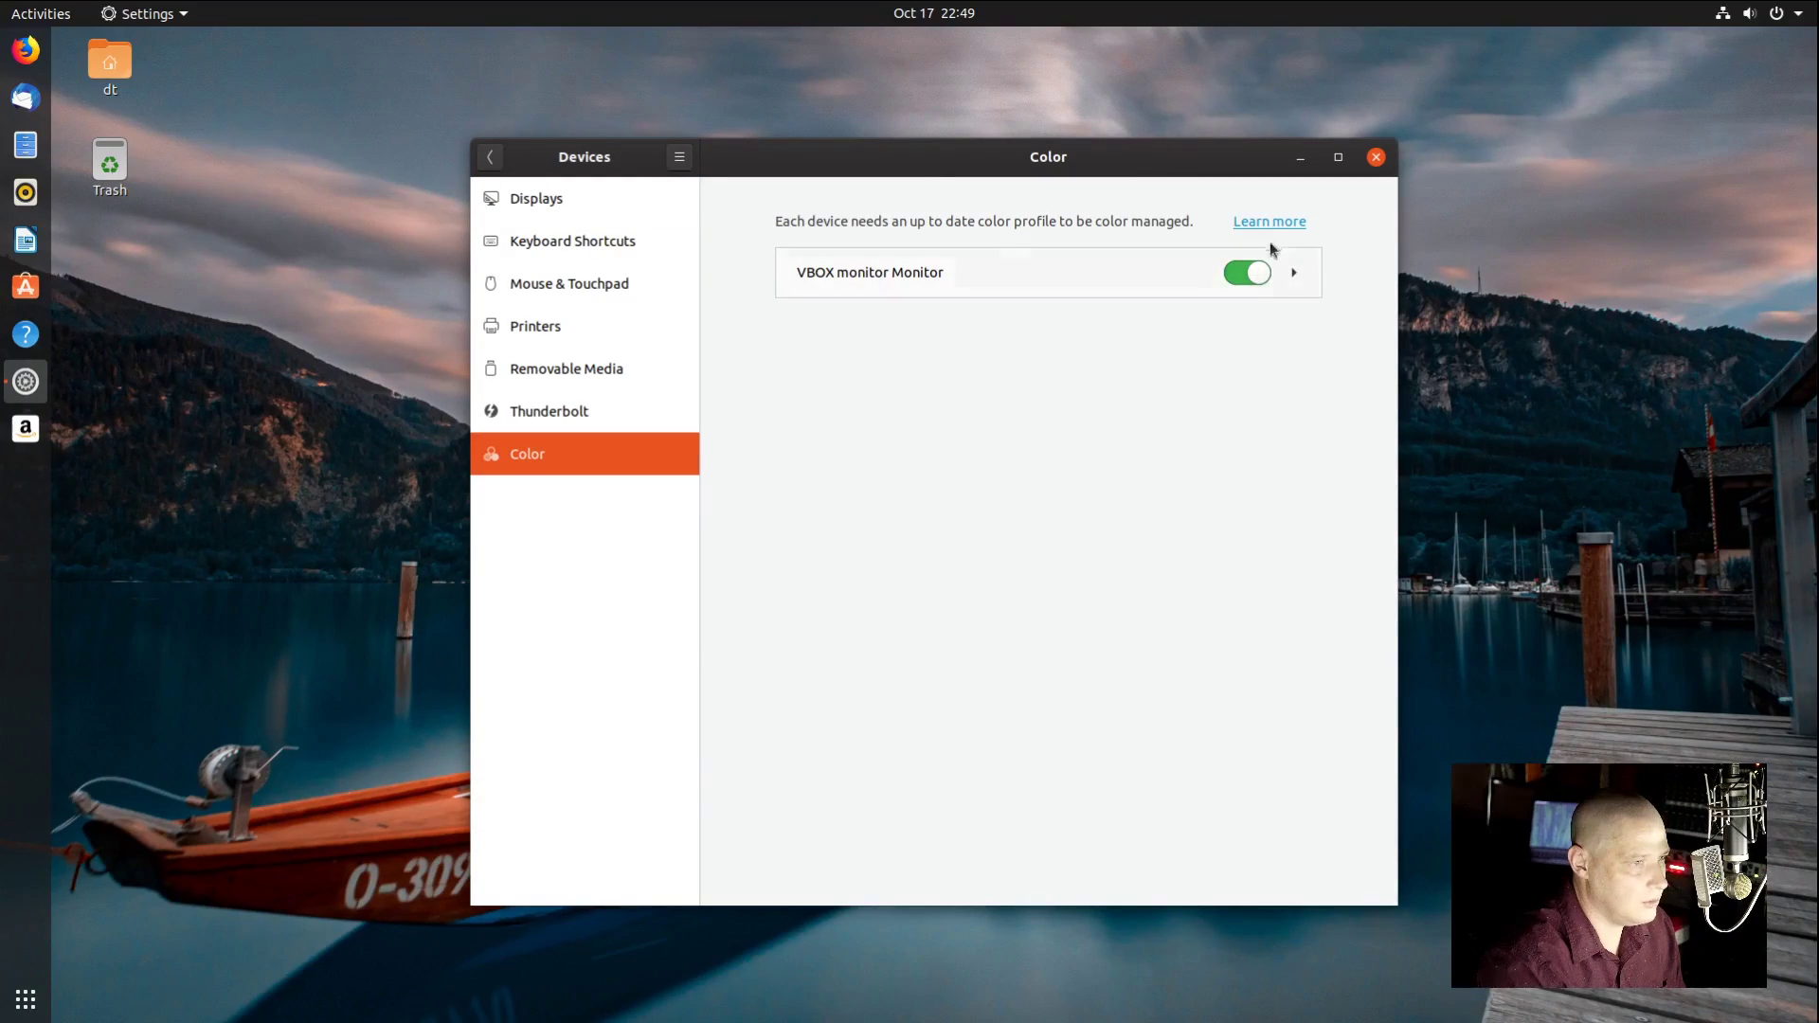
click(1377, 157)
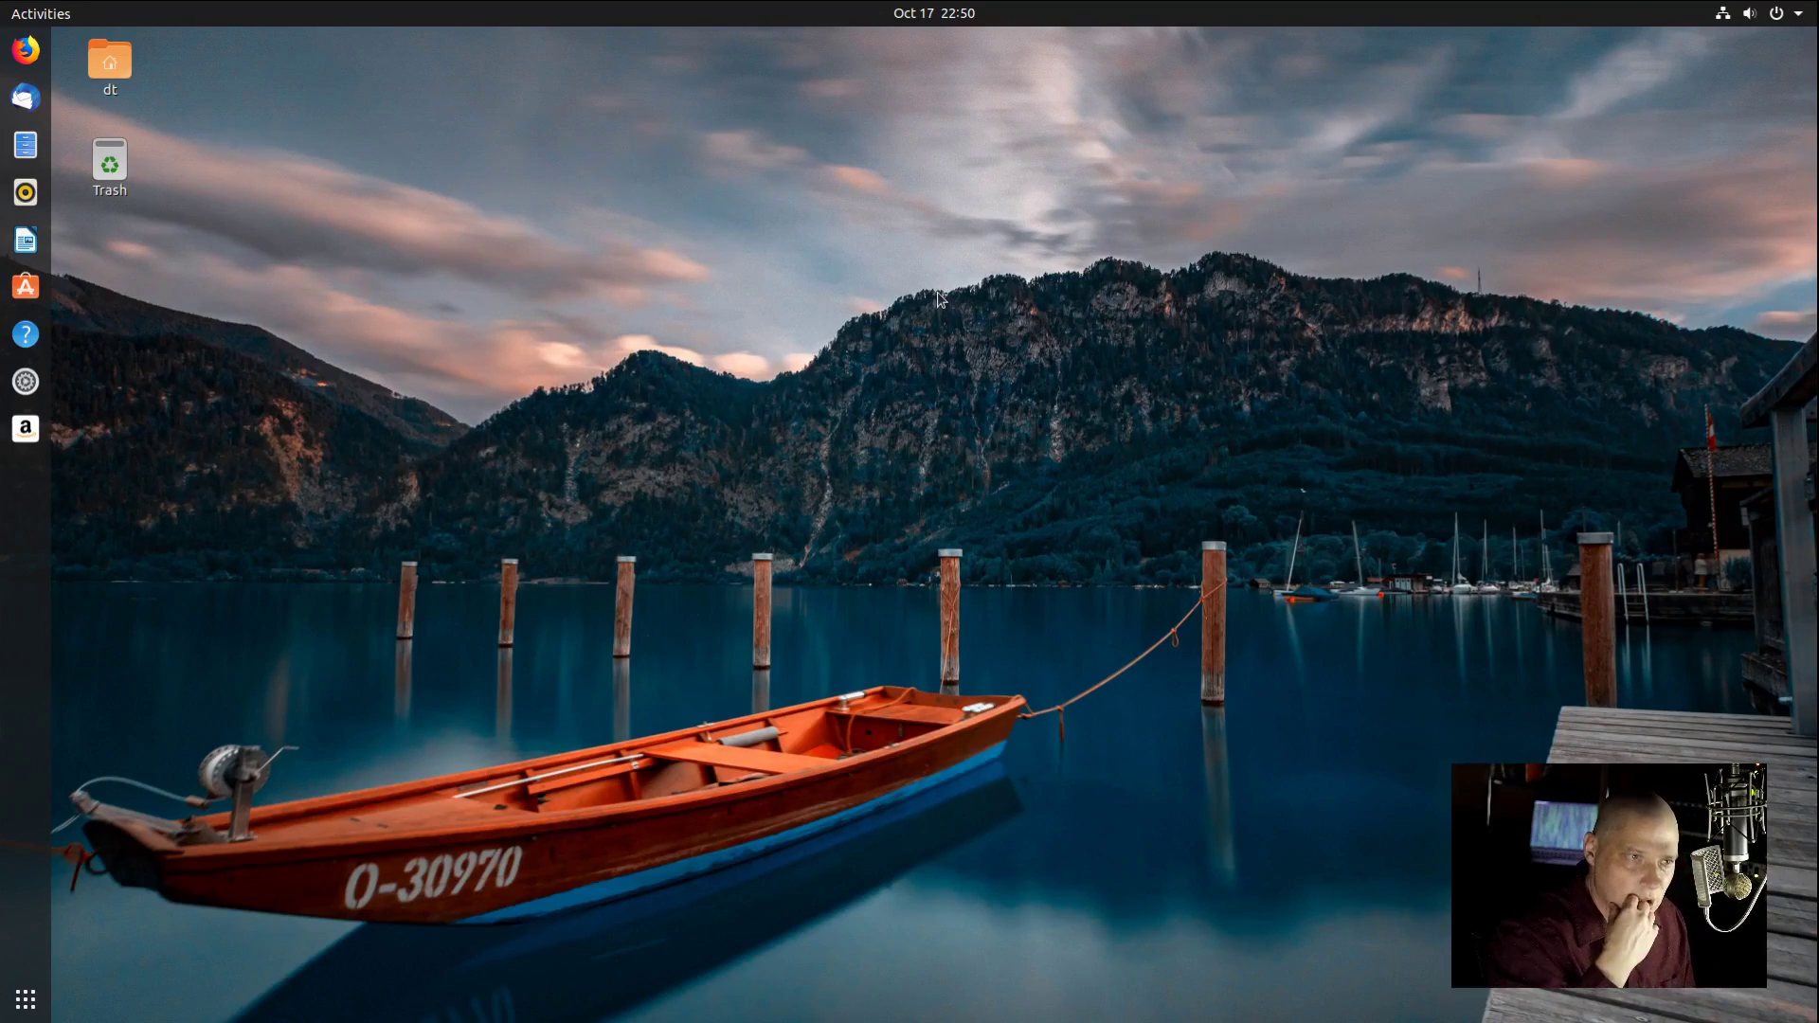
Step: Open Display Settings from the desktop menu, close it, then show the calendar from the clock
right_click(897, 29)
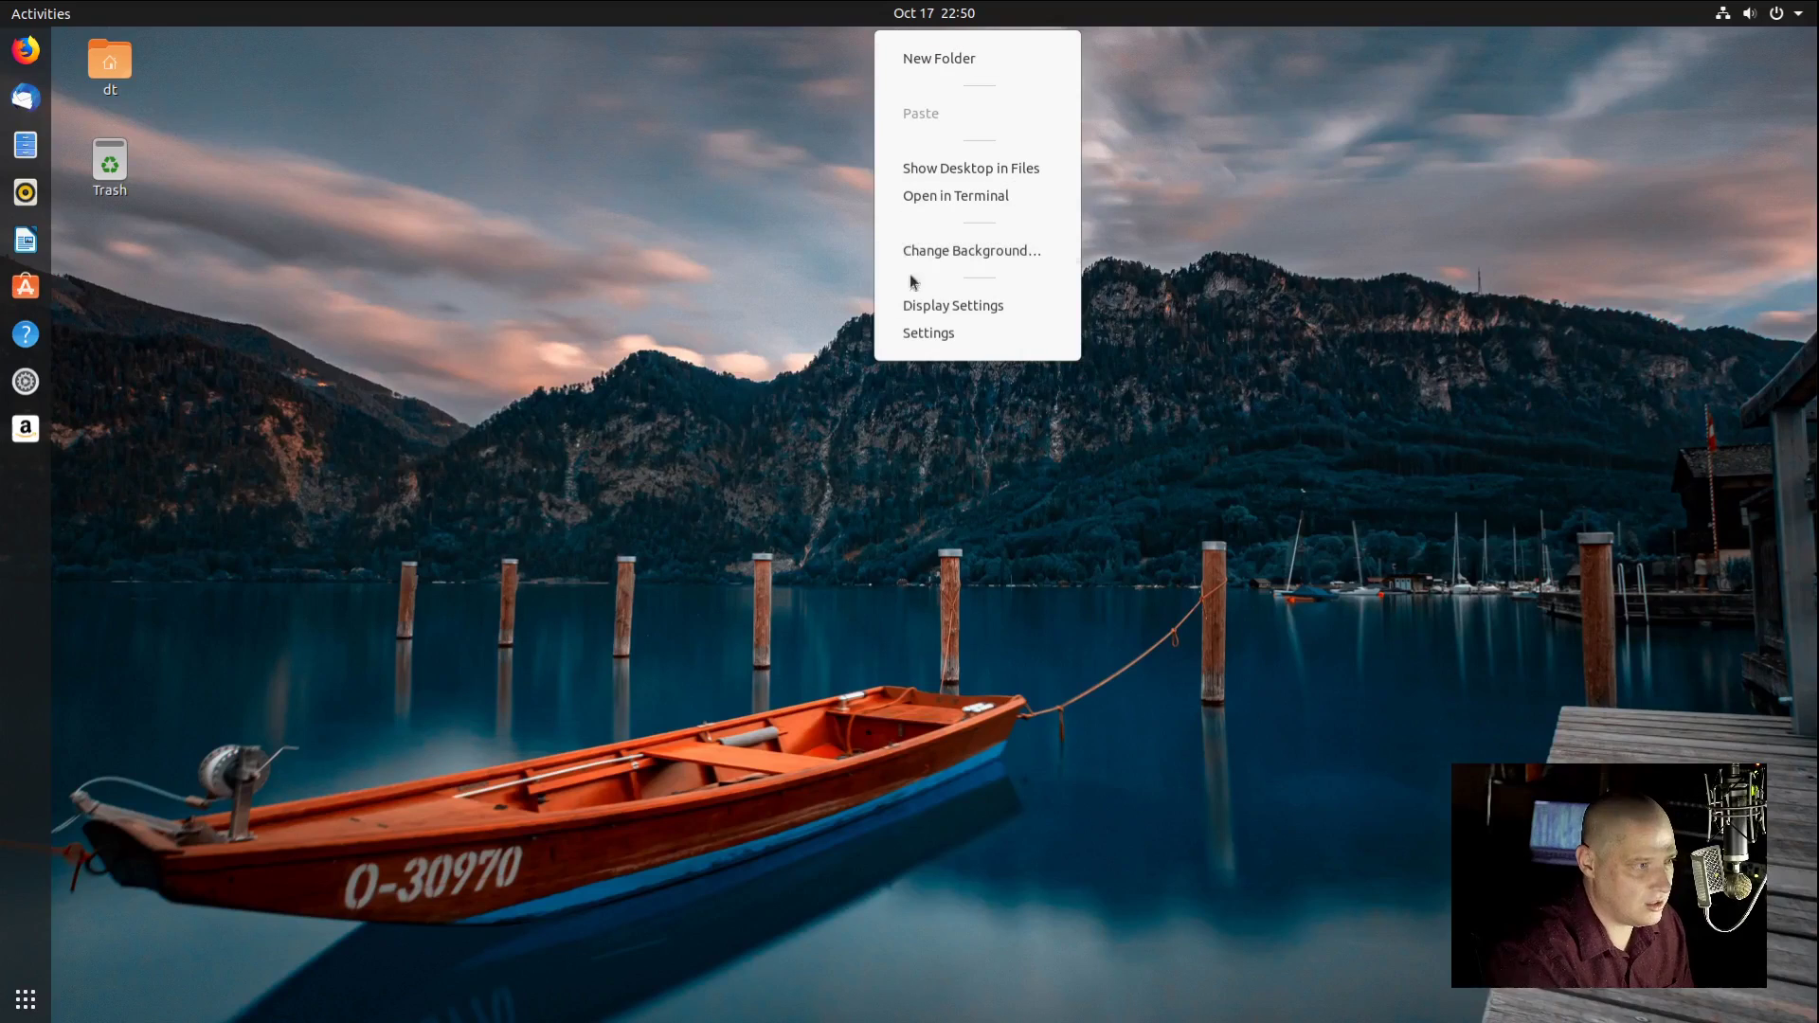
right_click(805, 384)
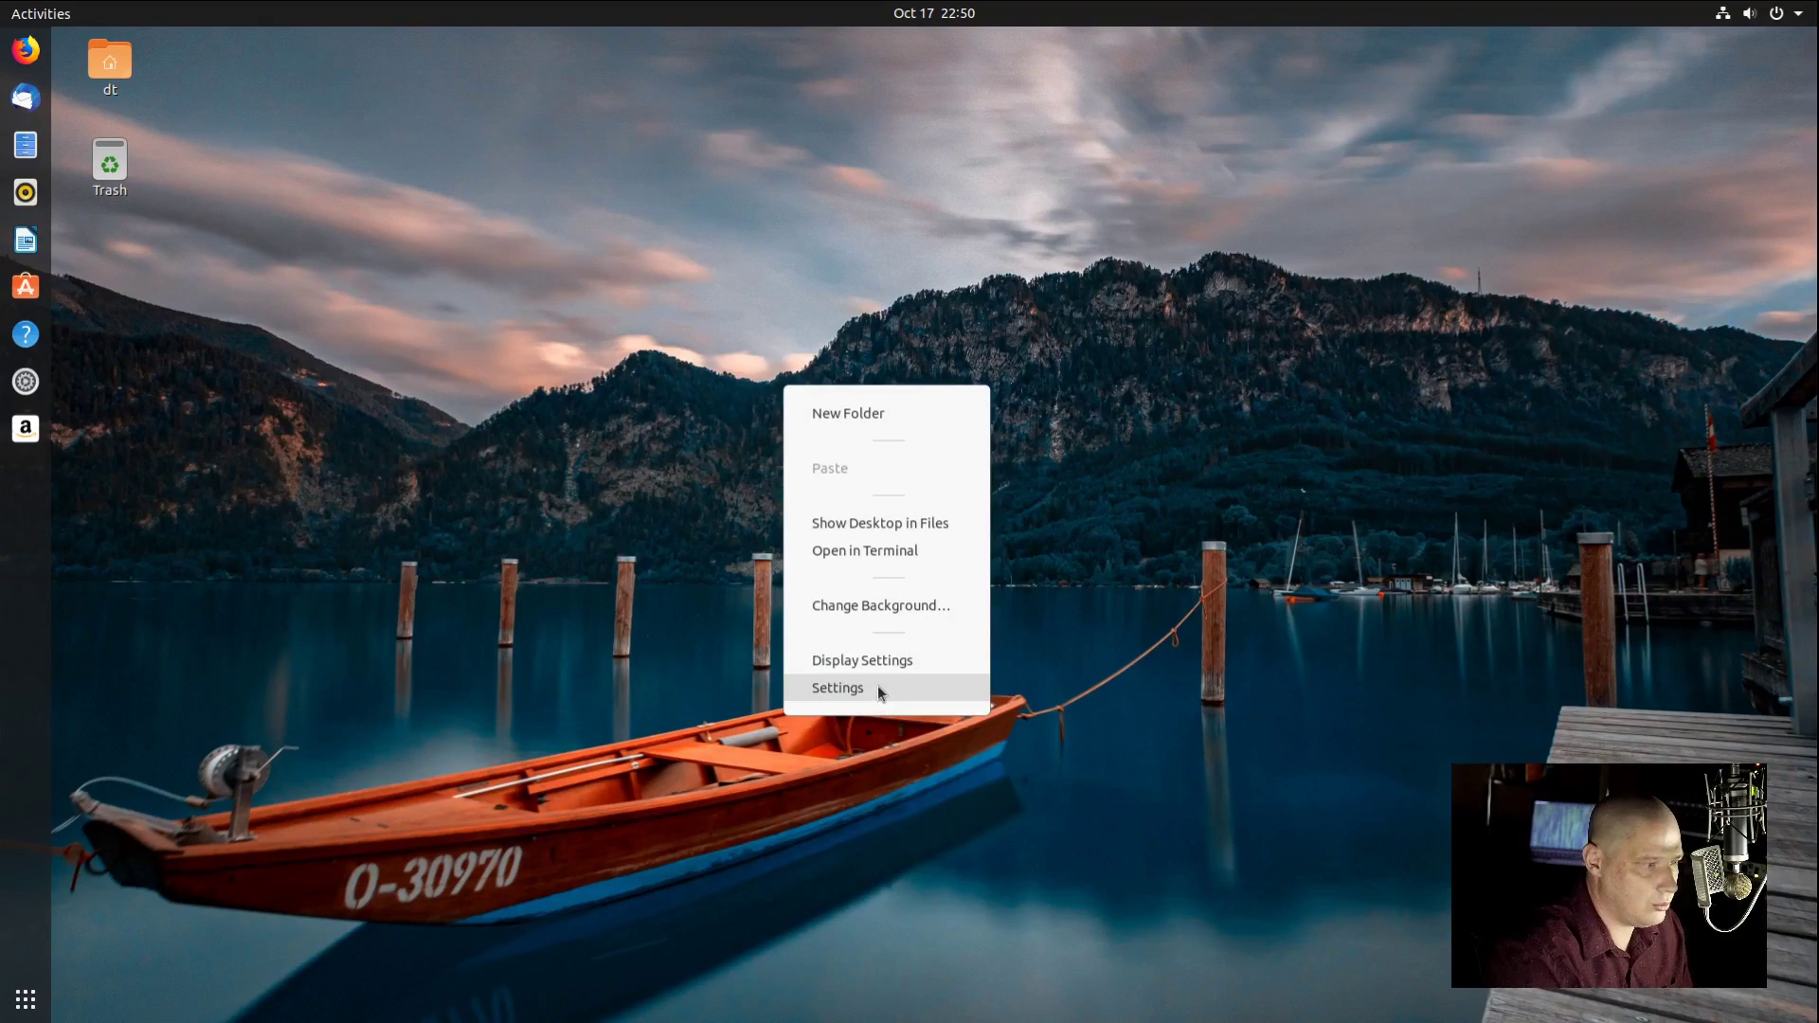
click(895, 662)
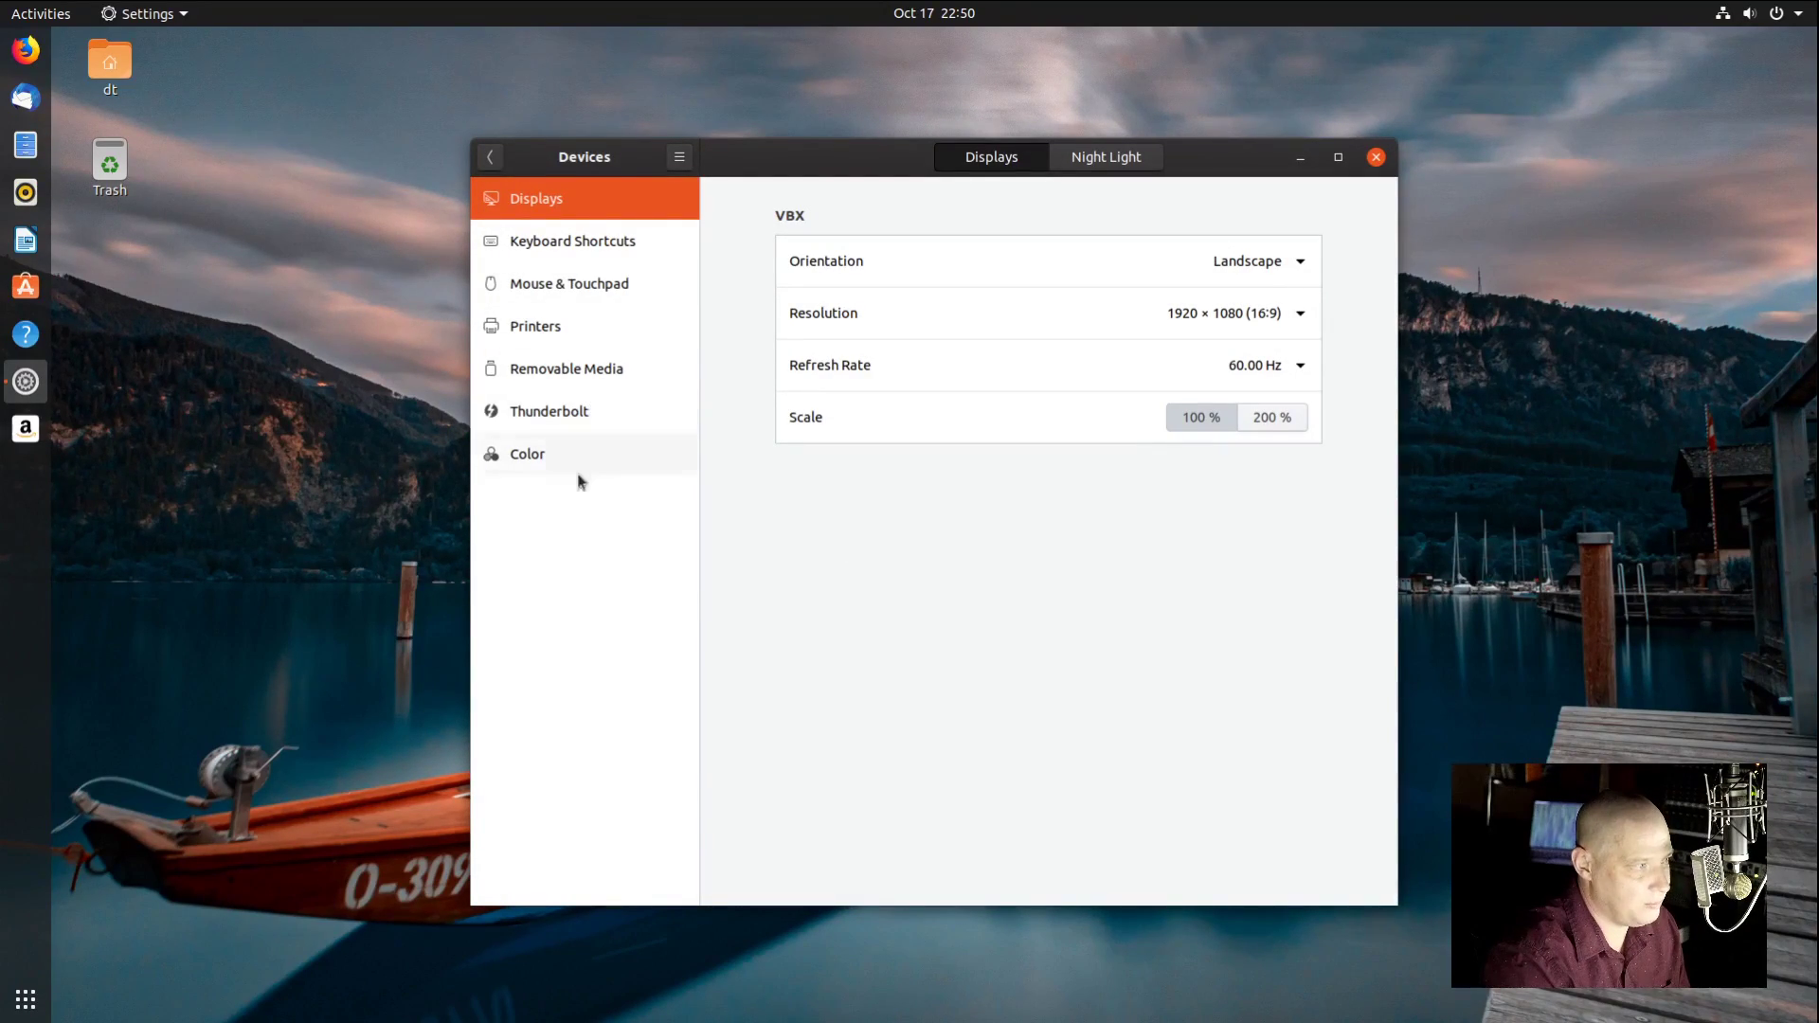
click(1376, 156)
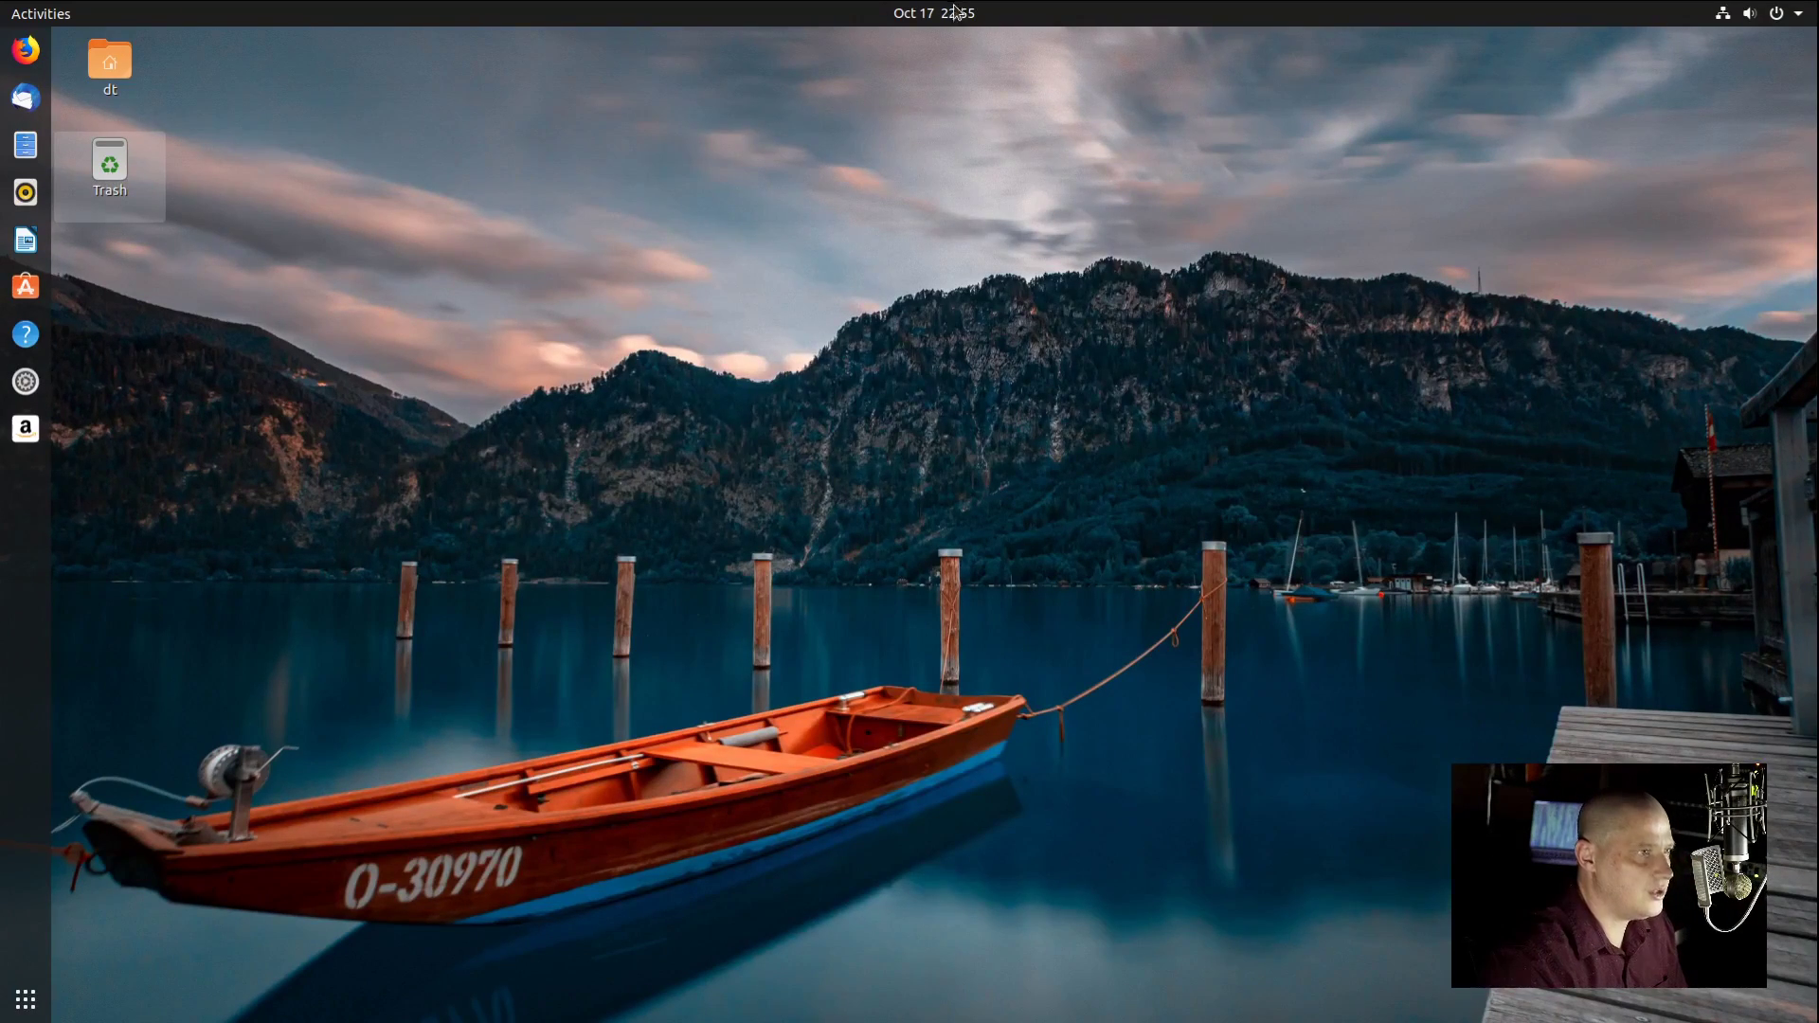
click(955, 11)
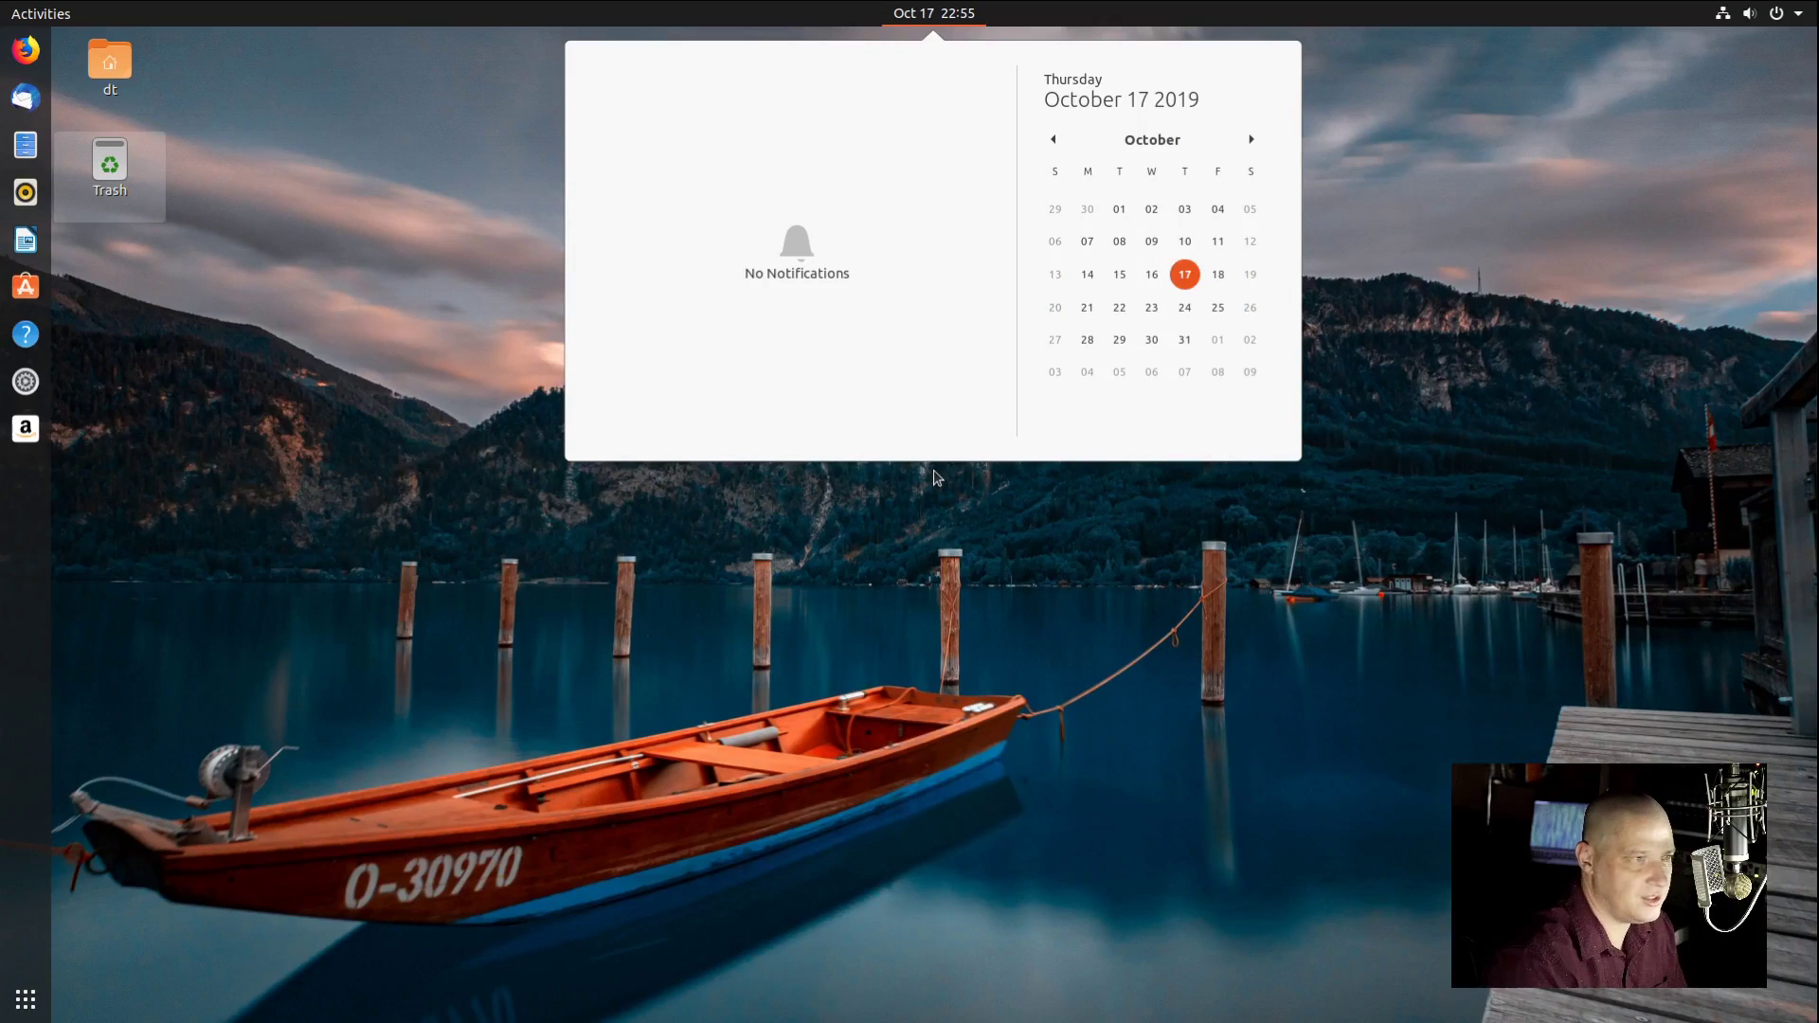
Step: Dismiss the calendar, check volume and network in the system status menu, then open Activities
click(1696, 82)
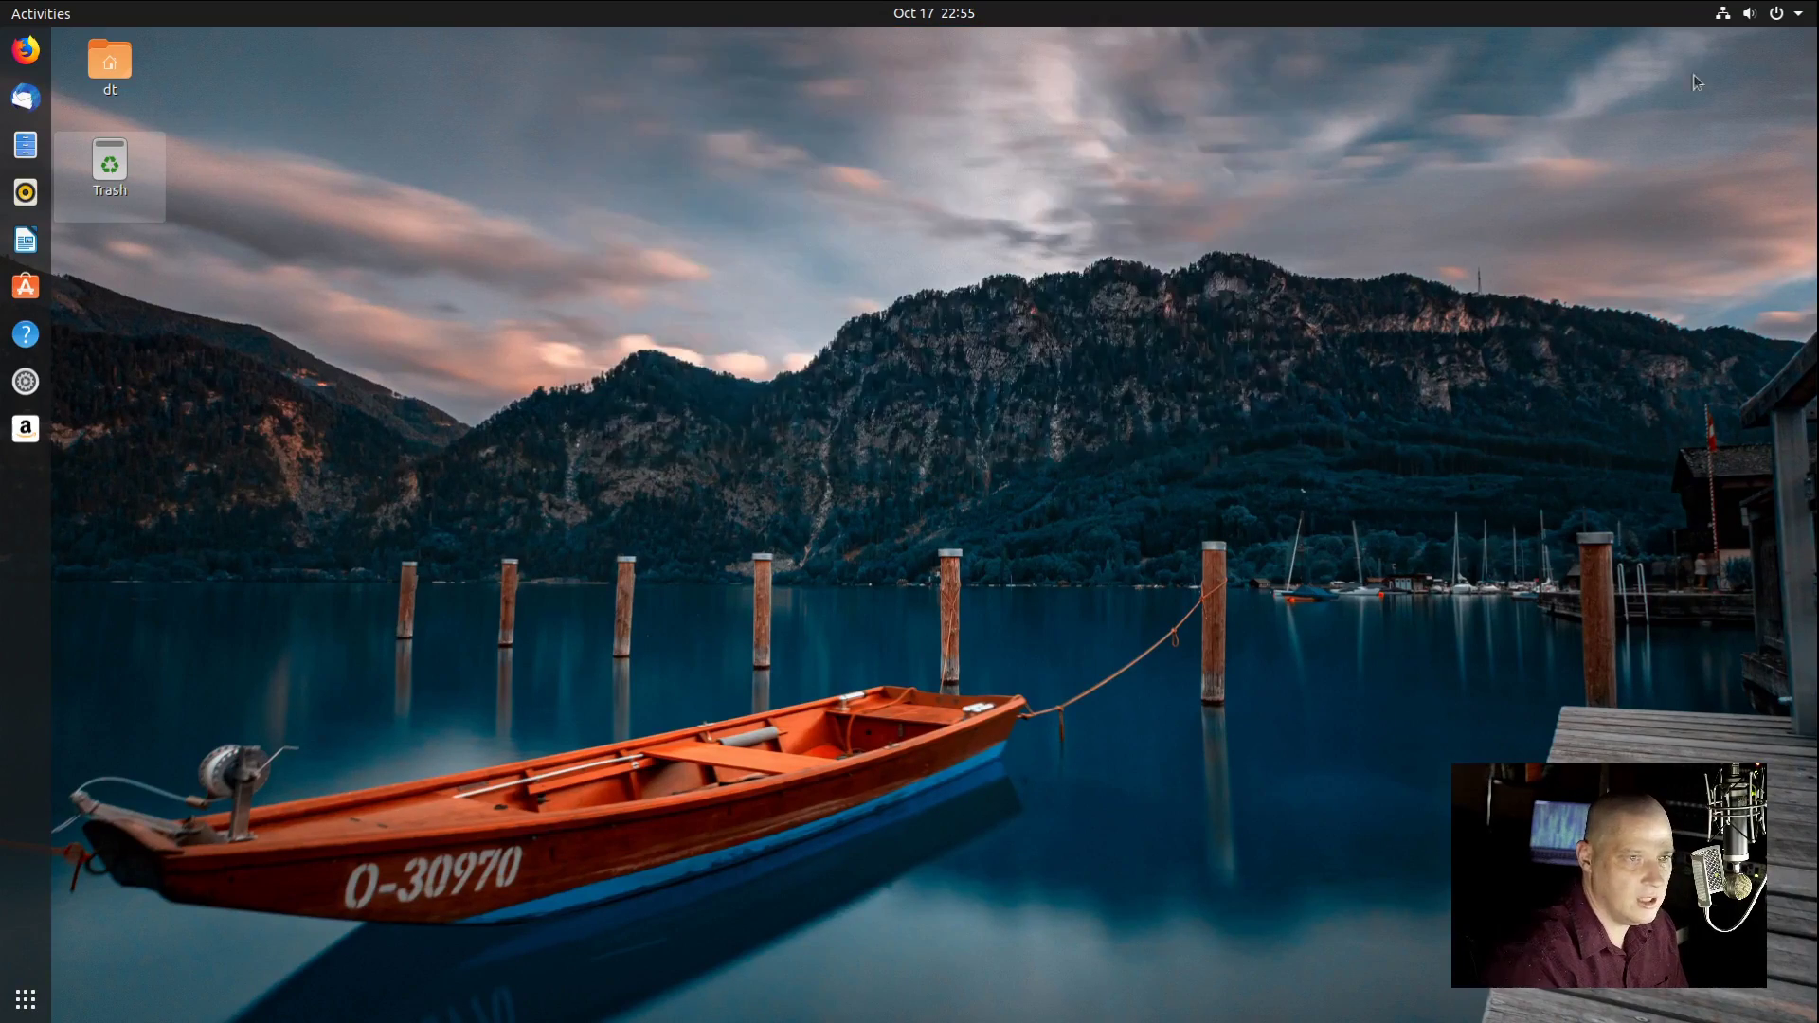
click(1716, 15)
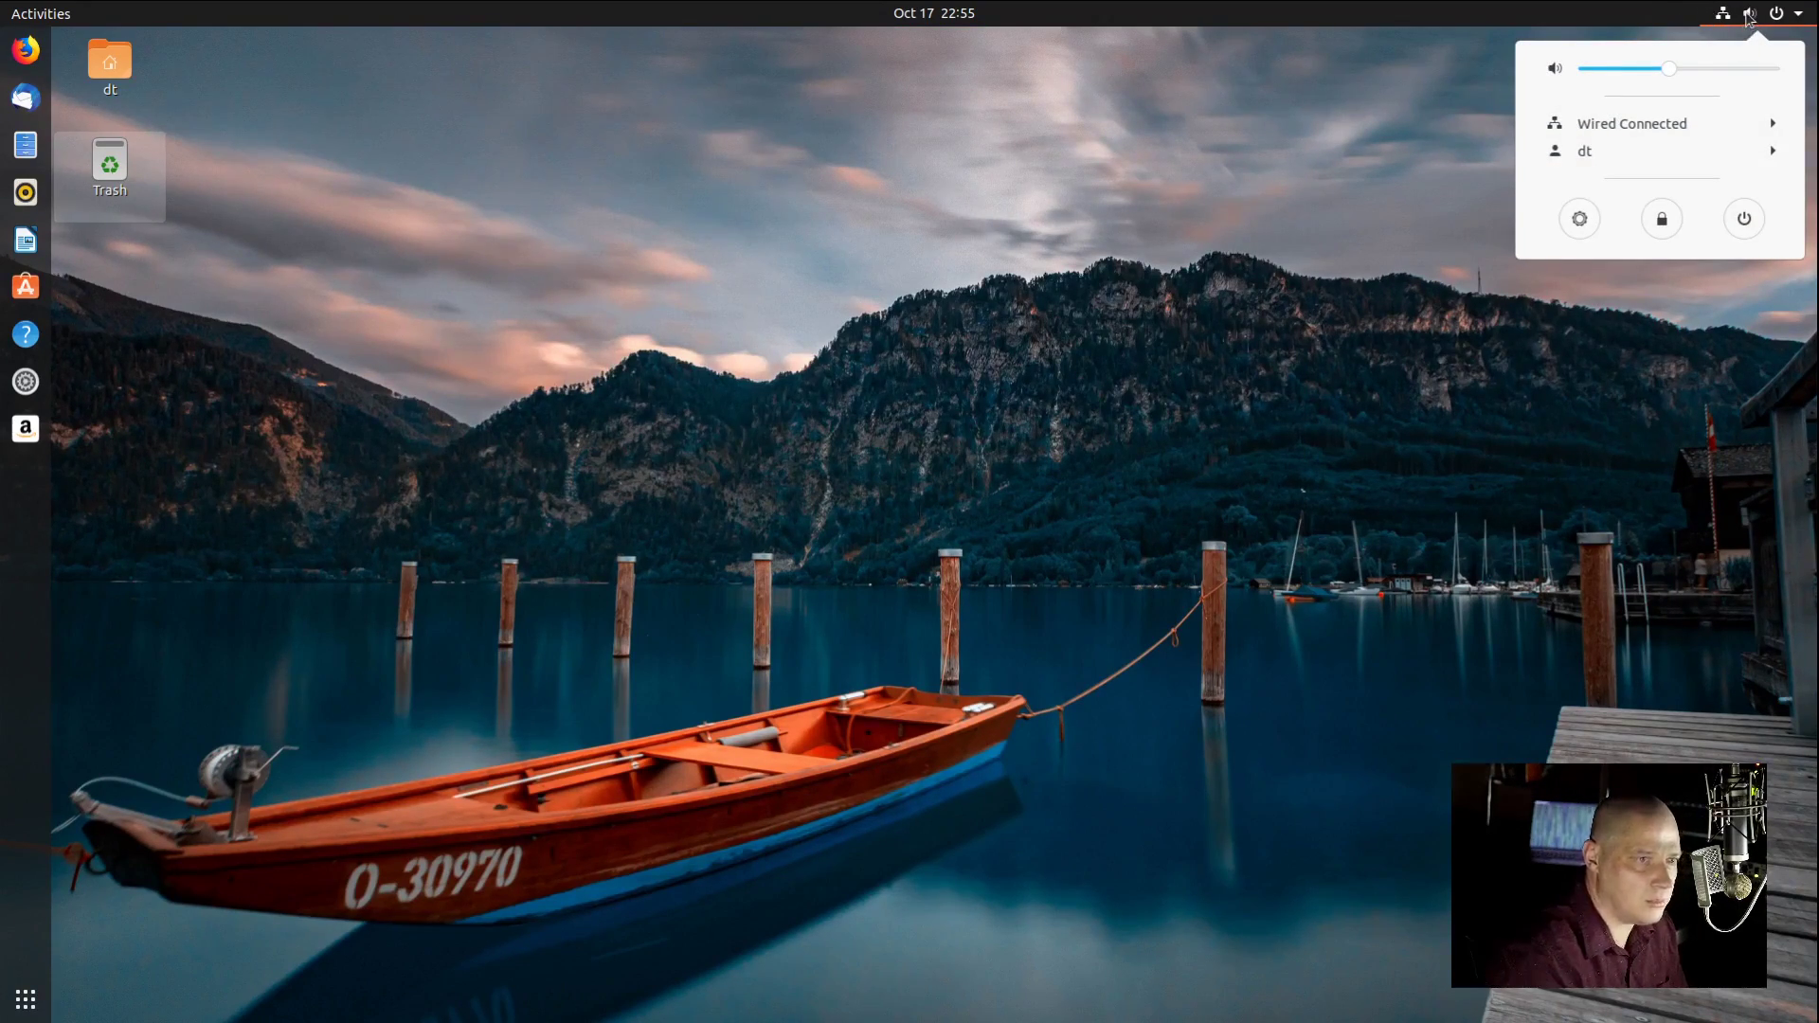
click(1748, 18)
click(1749, 18)
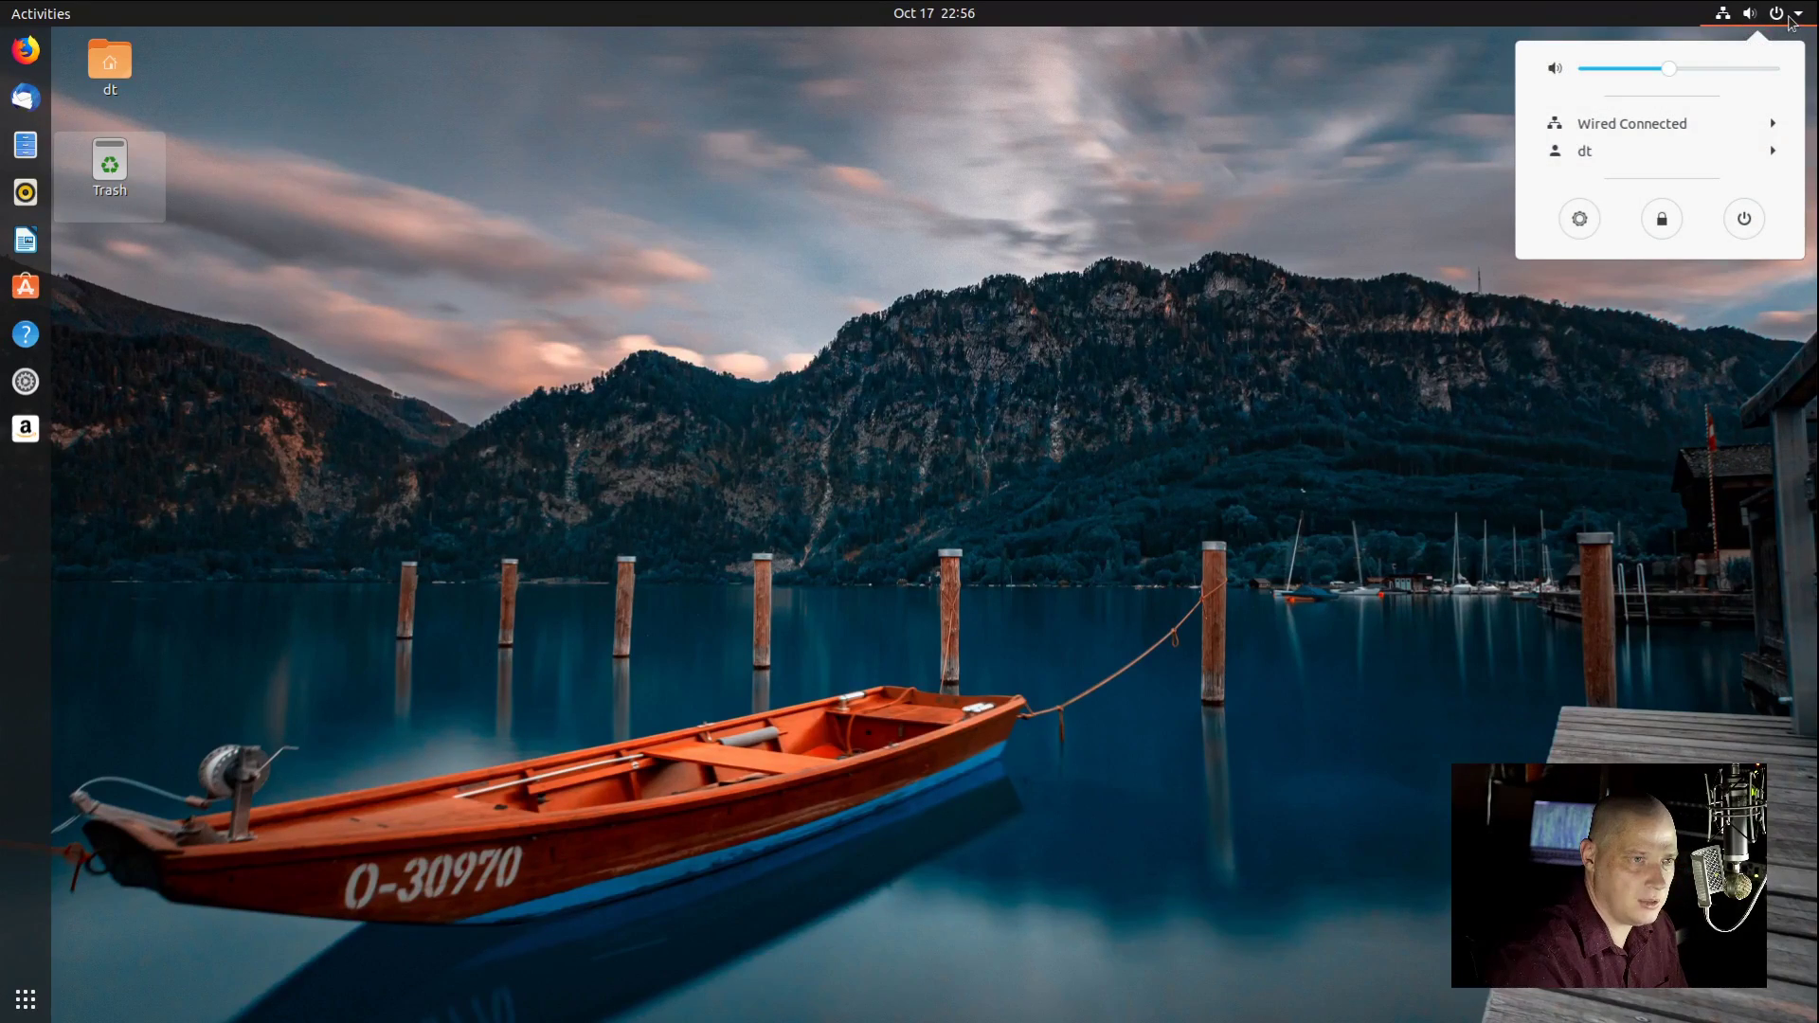
click(1790, 22)
click(1788, 26)
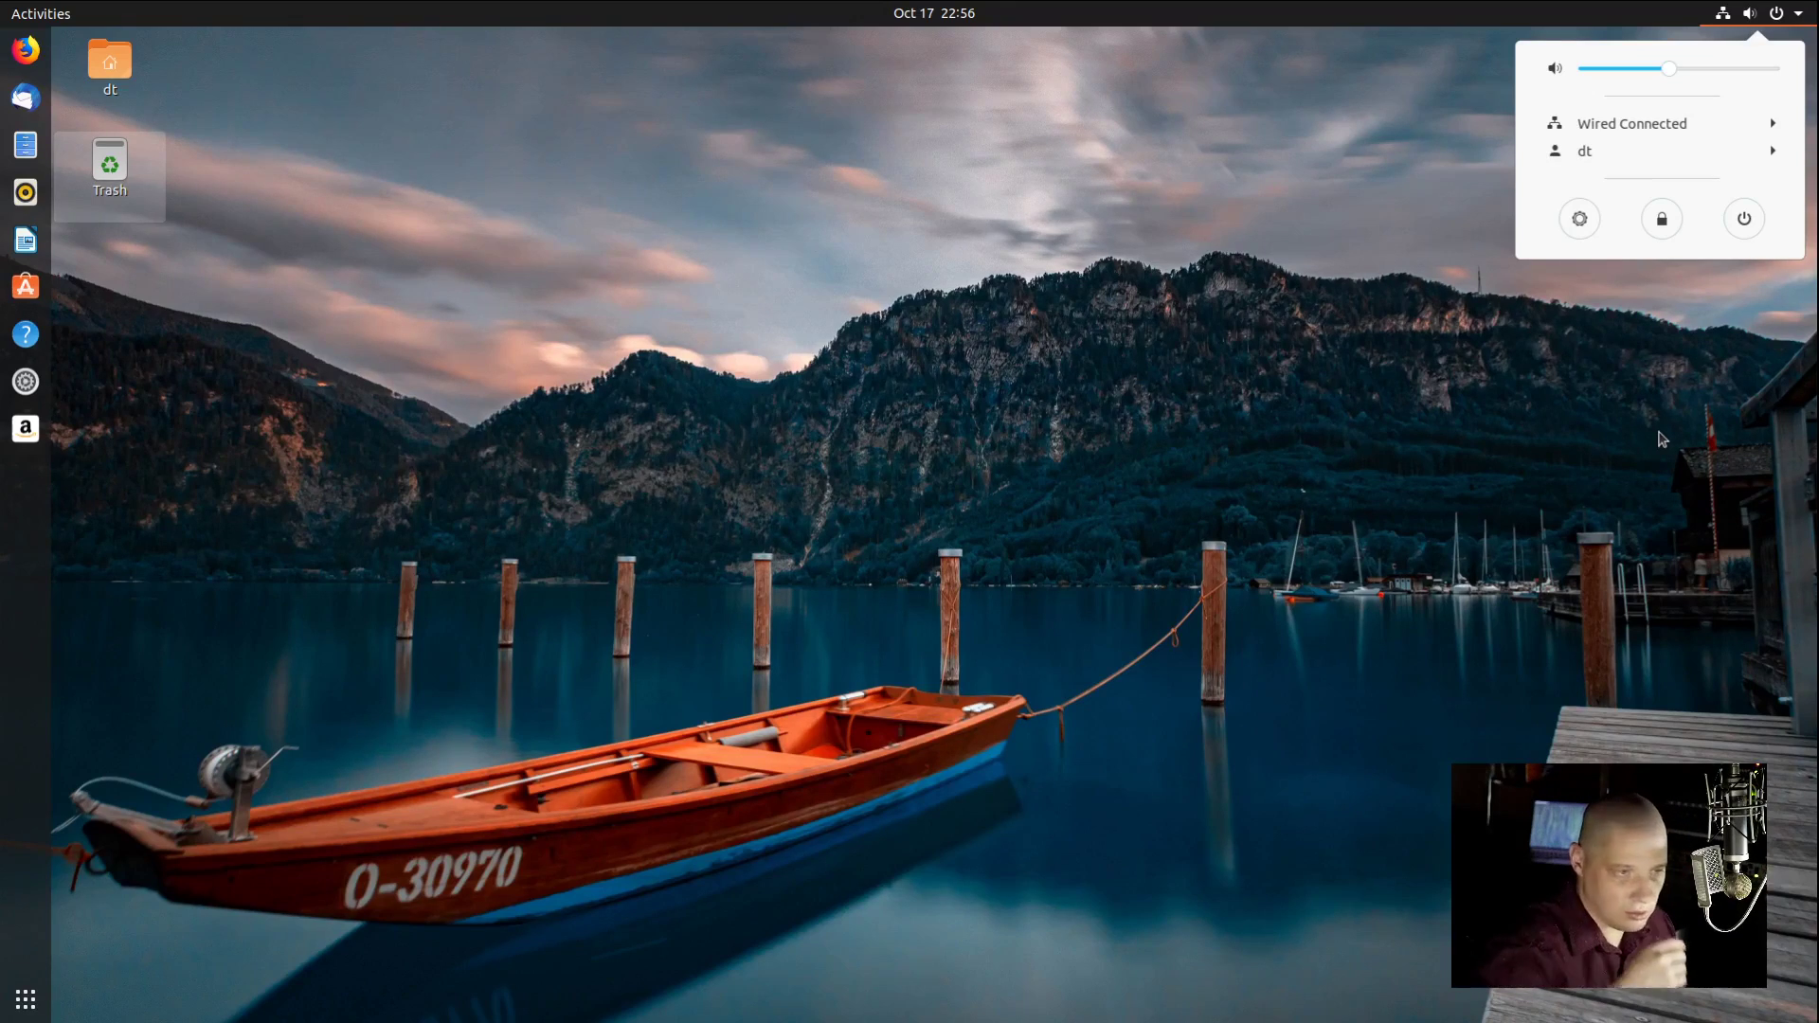
click(905, 513)
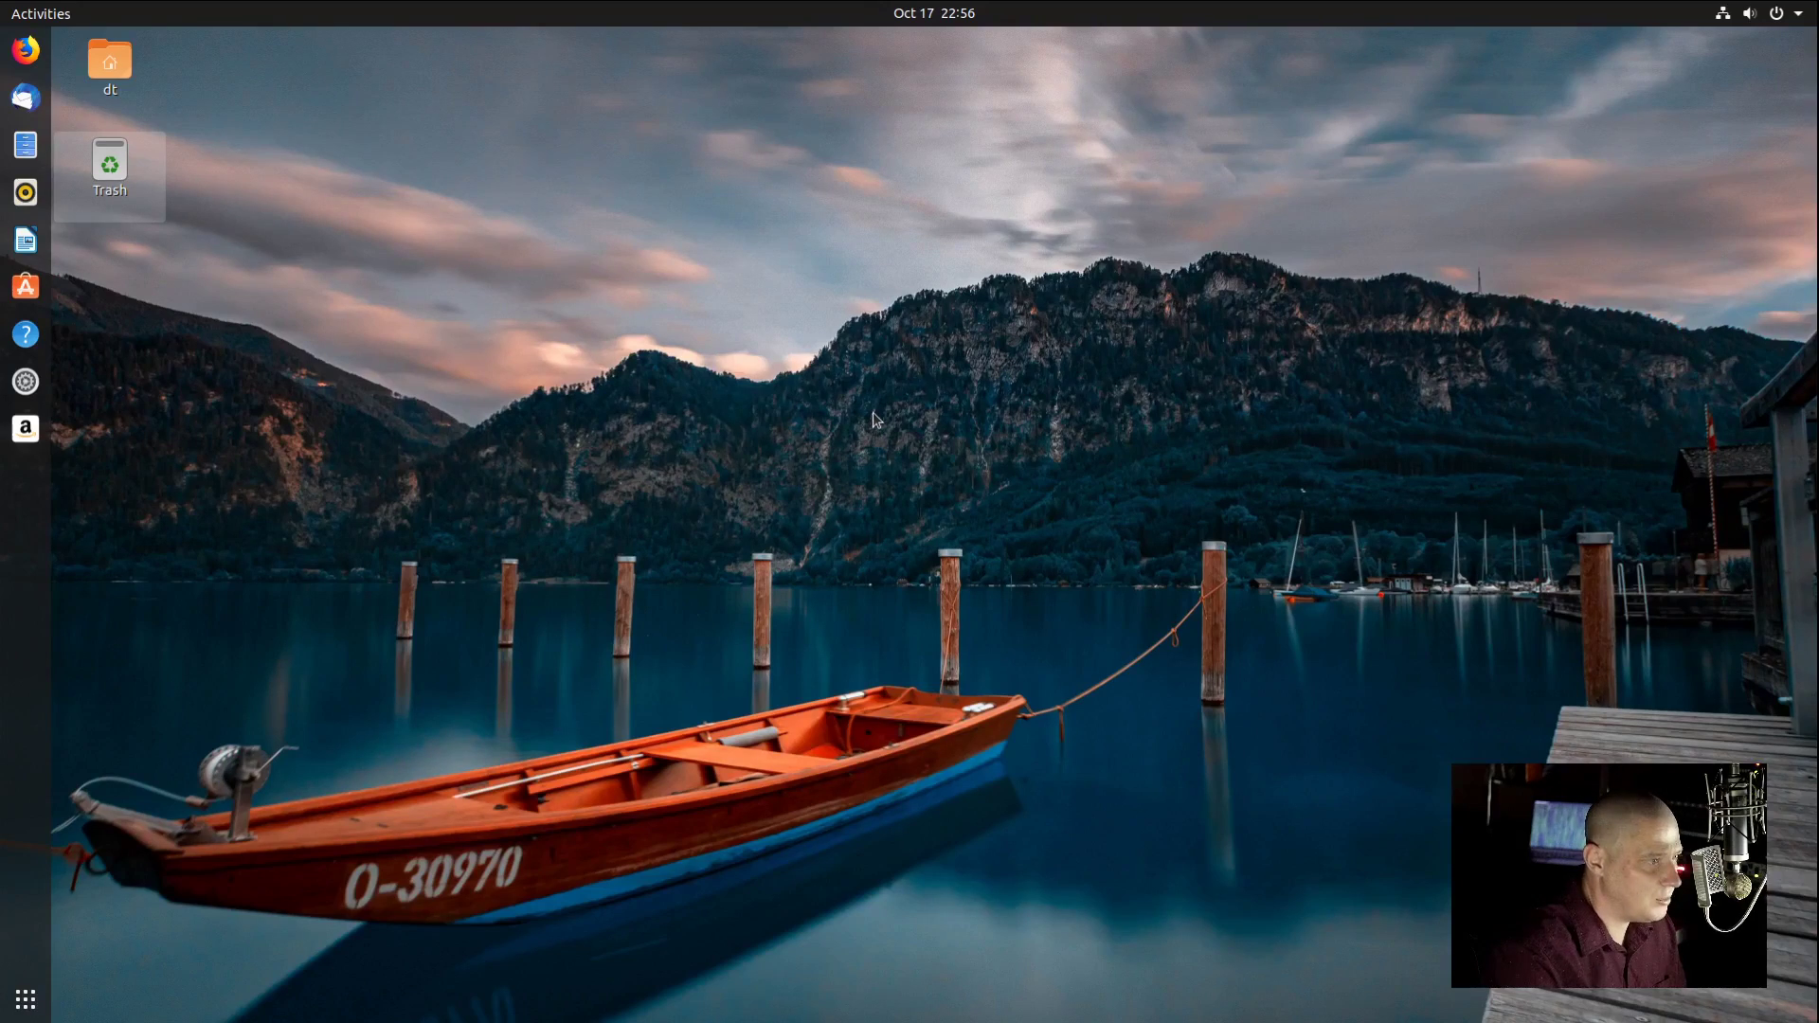
key(super)
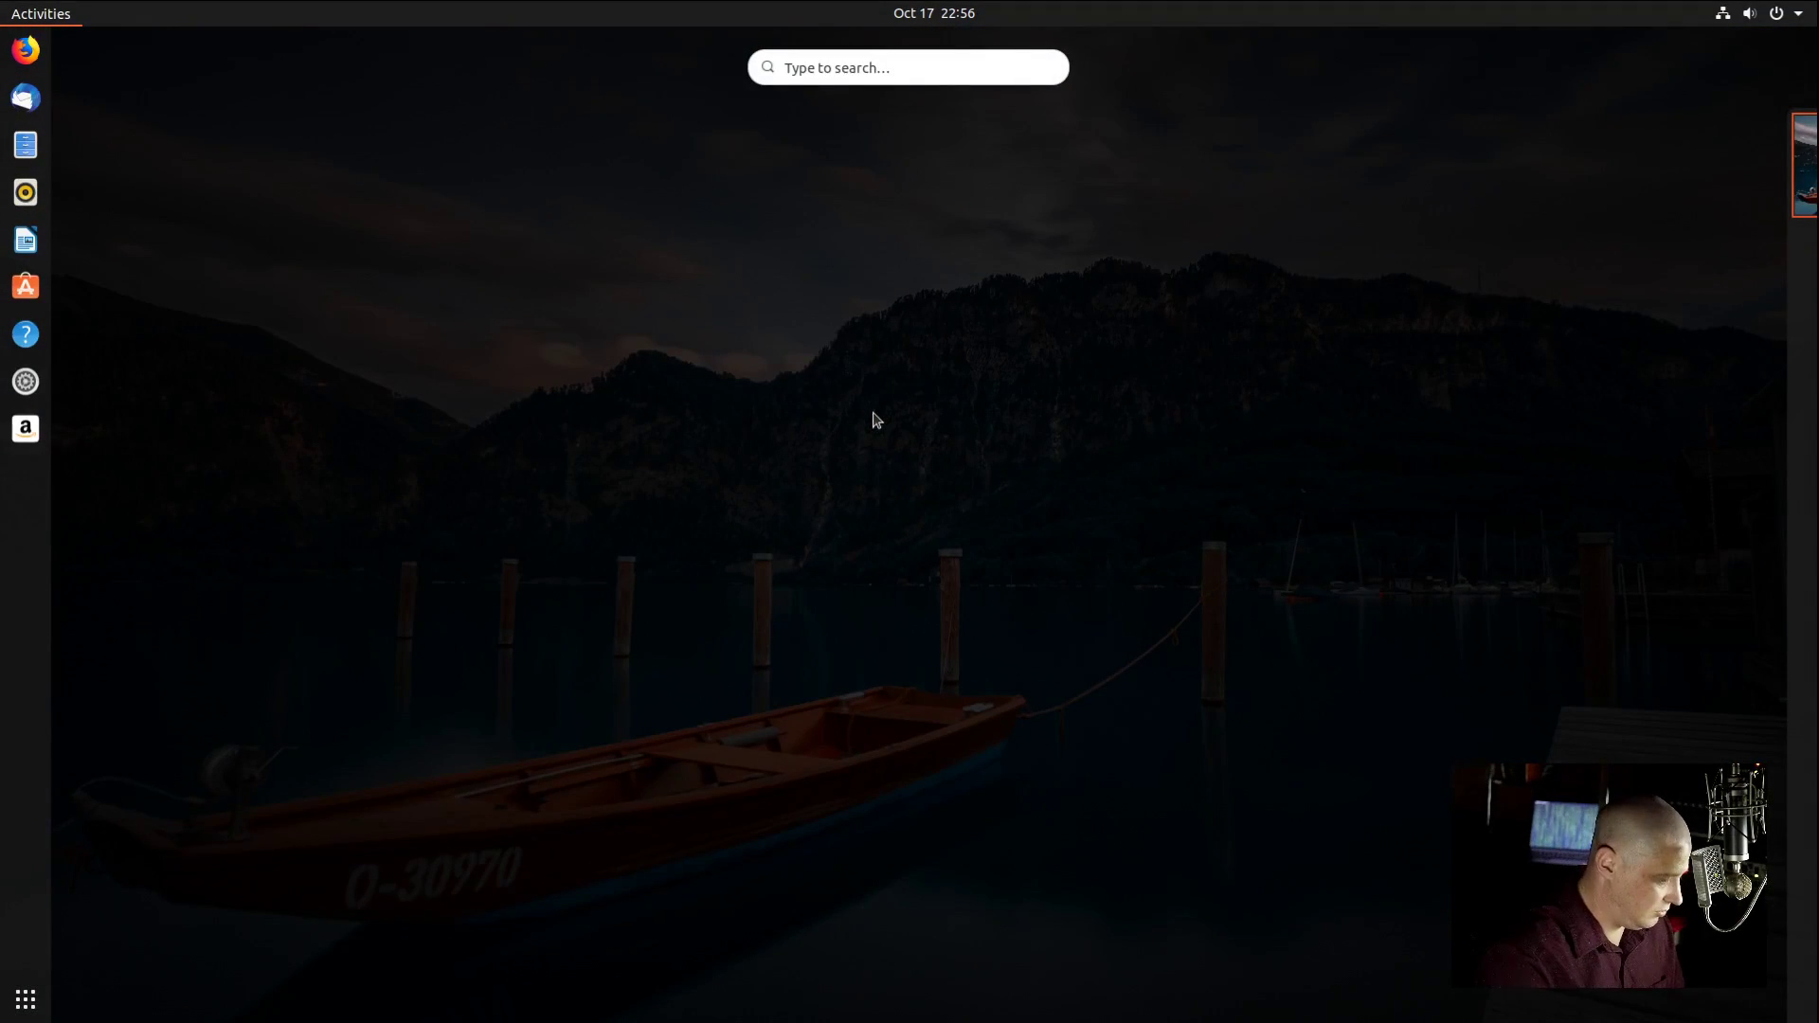
Step: Open a maximized terminal and run 'df -Th' to list mounted filesystems with their types
key(super)
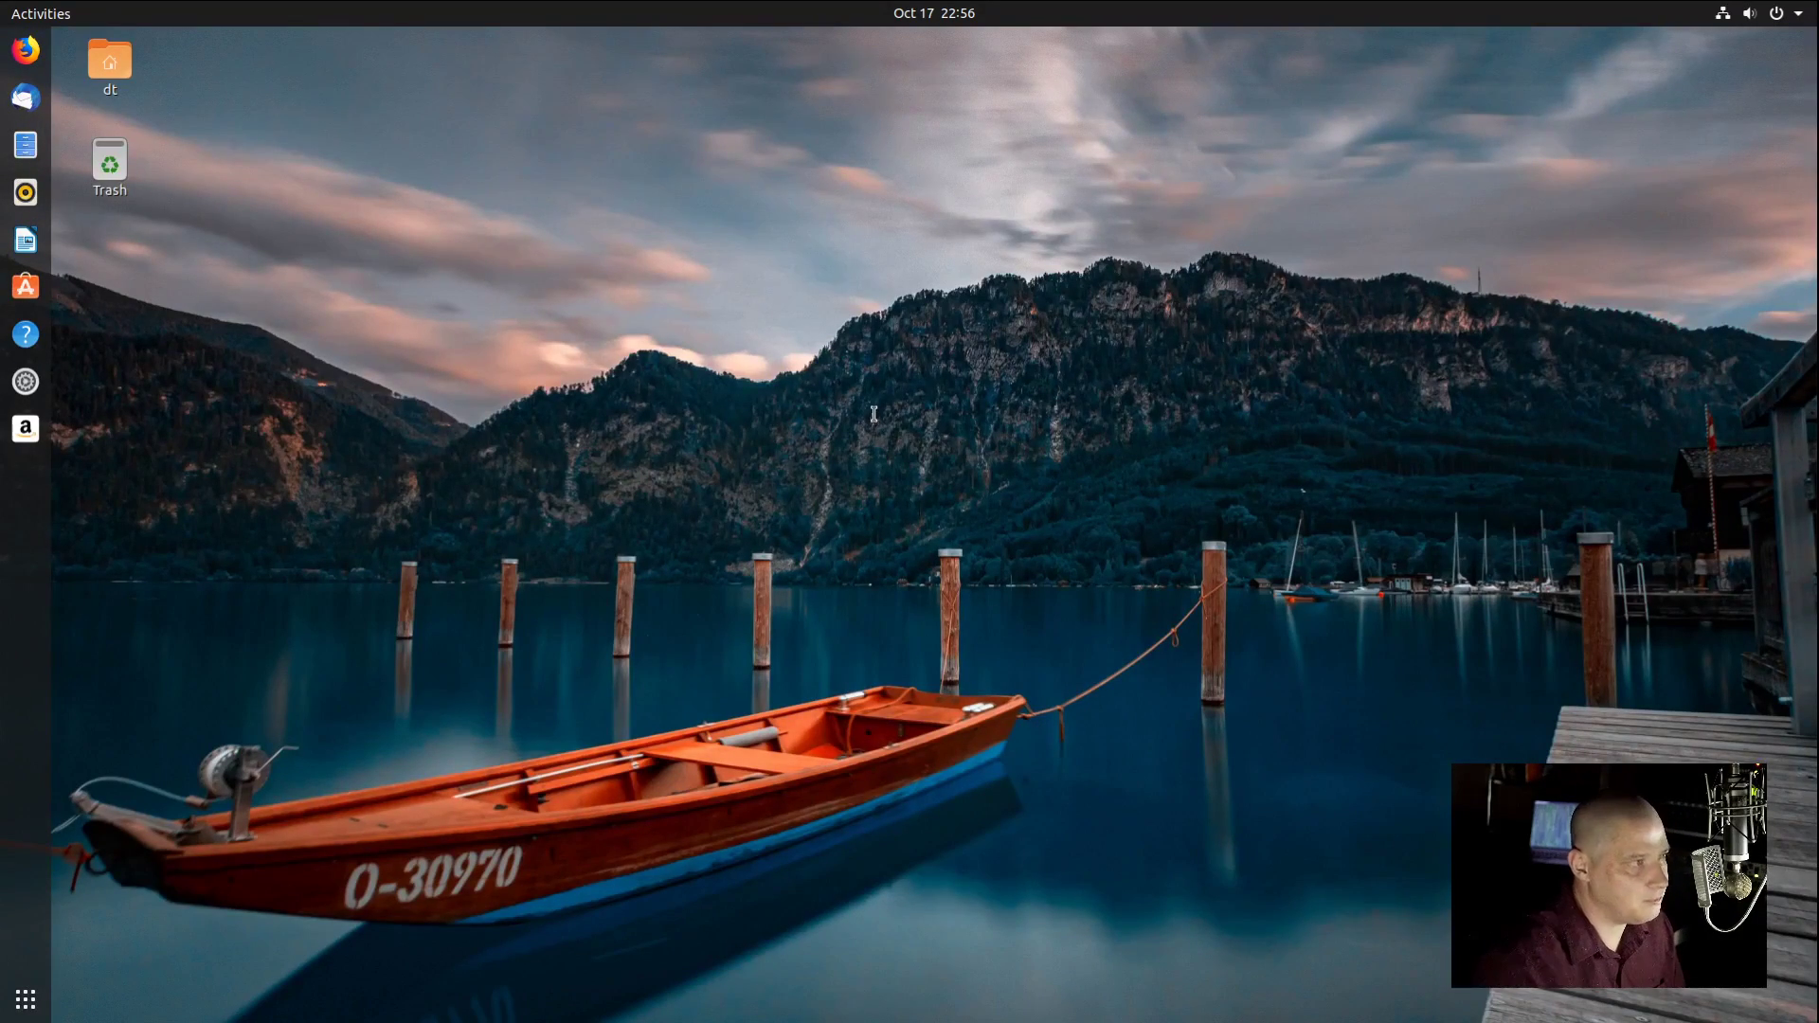
key(ctrl+alt+t)
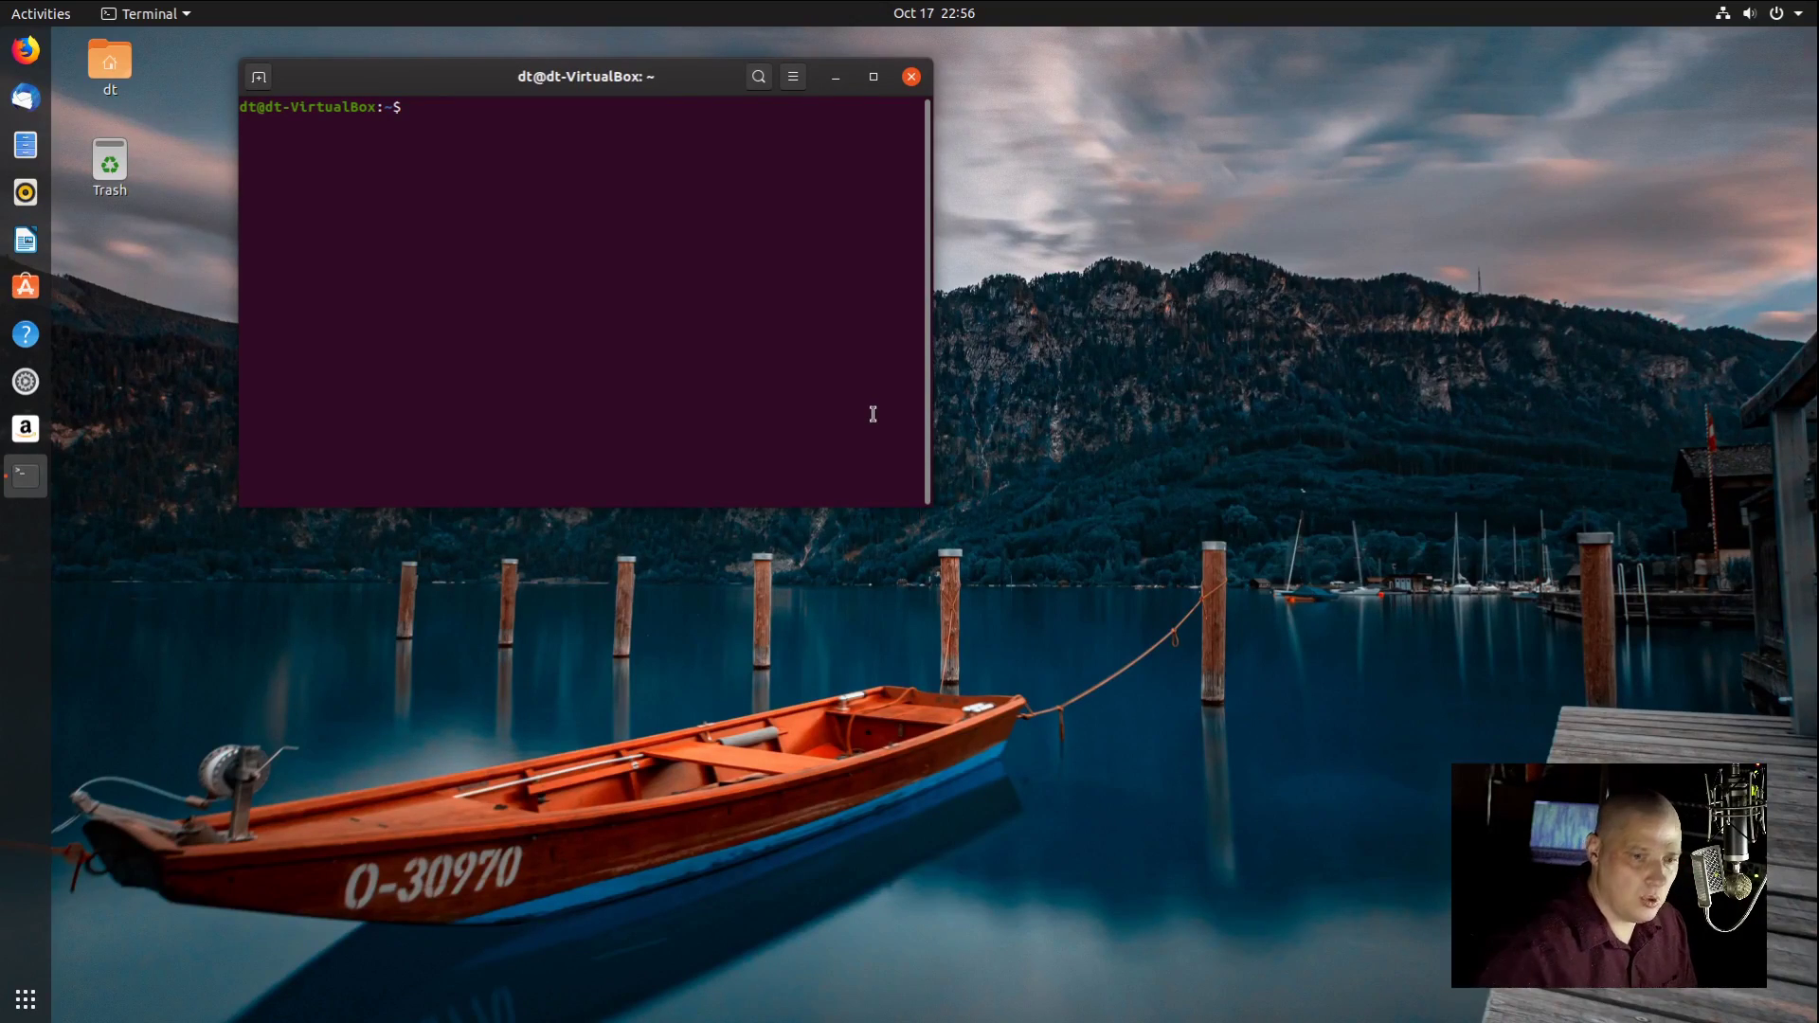
double_click(674, 84)
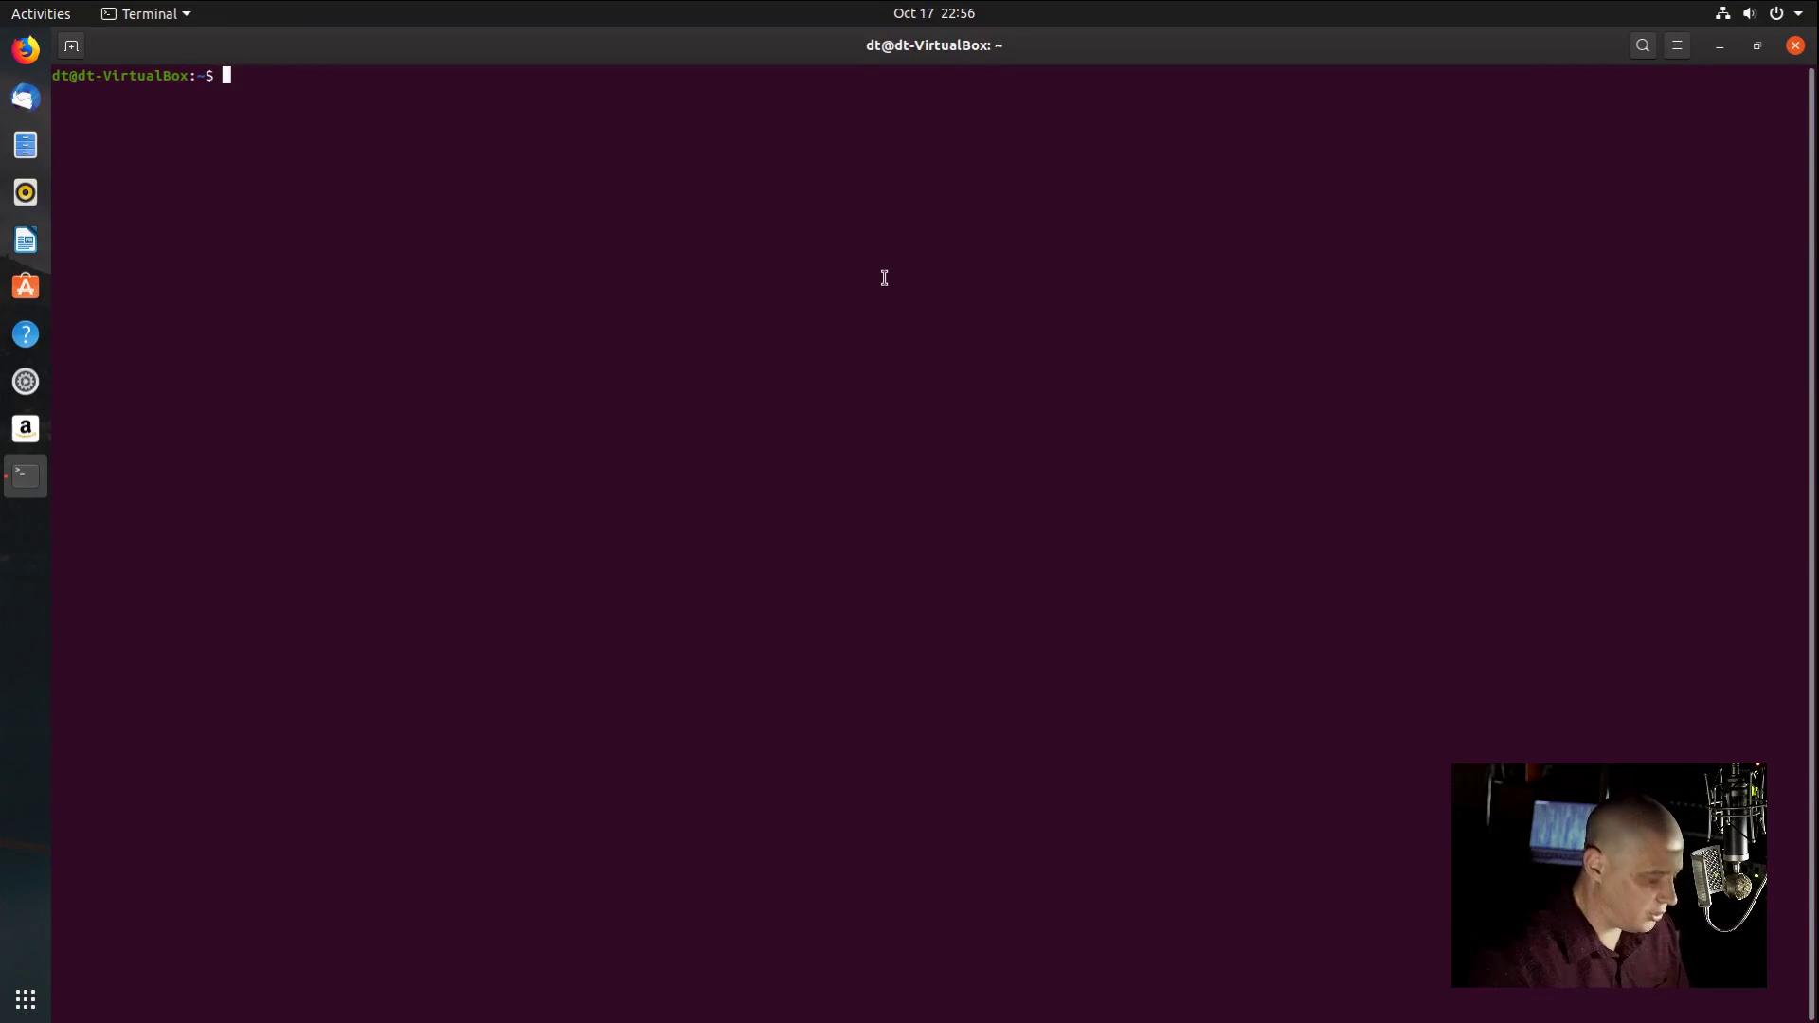
text(df )
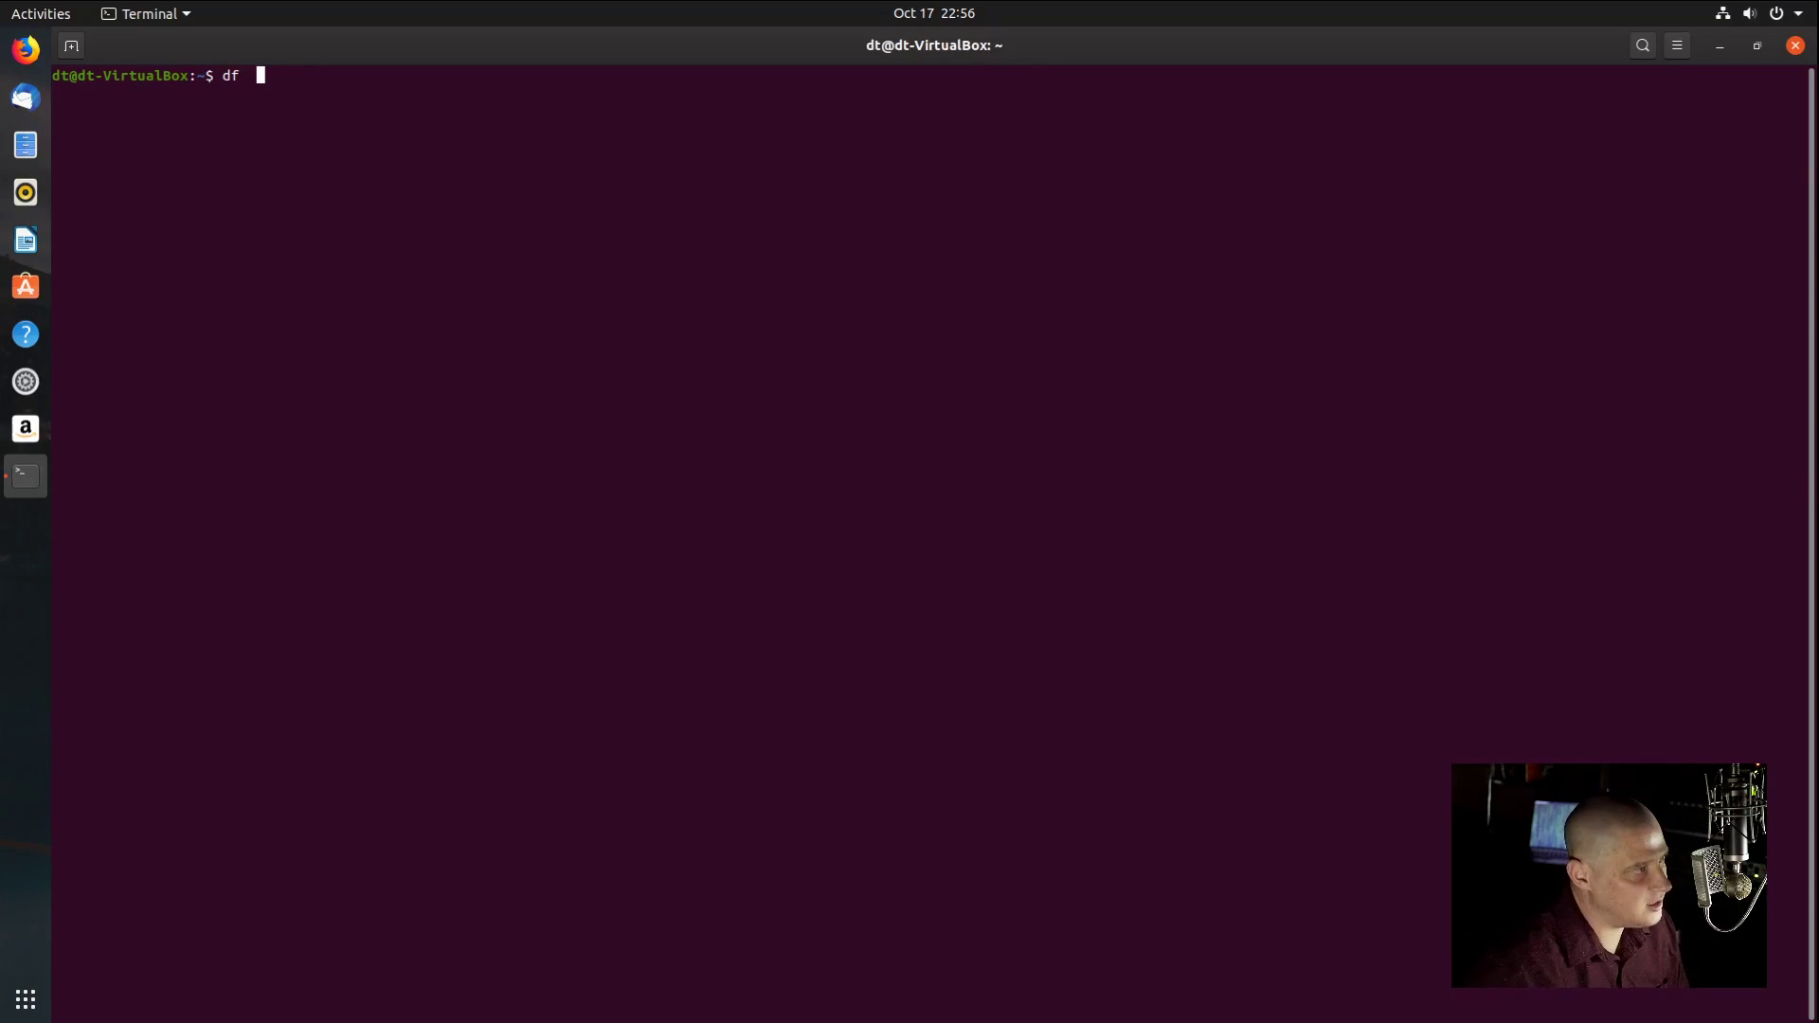
text( -T)
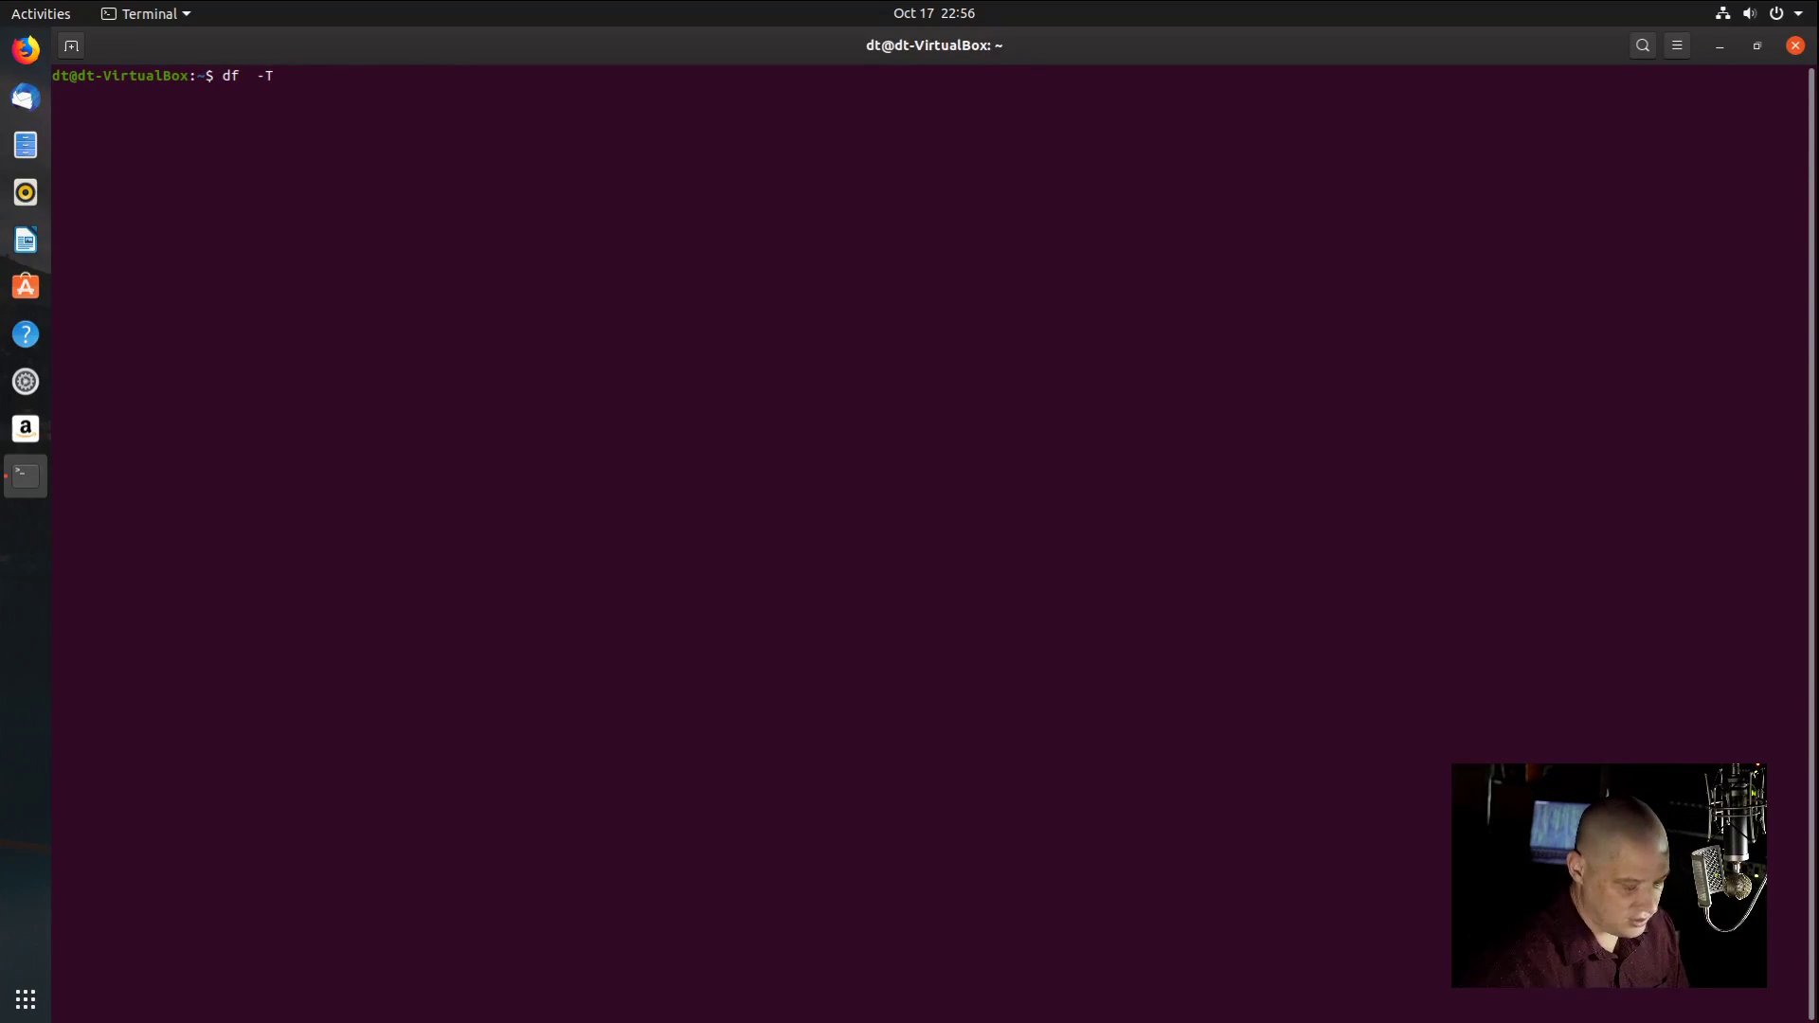
text(h)
key(Return)
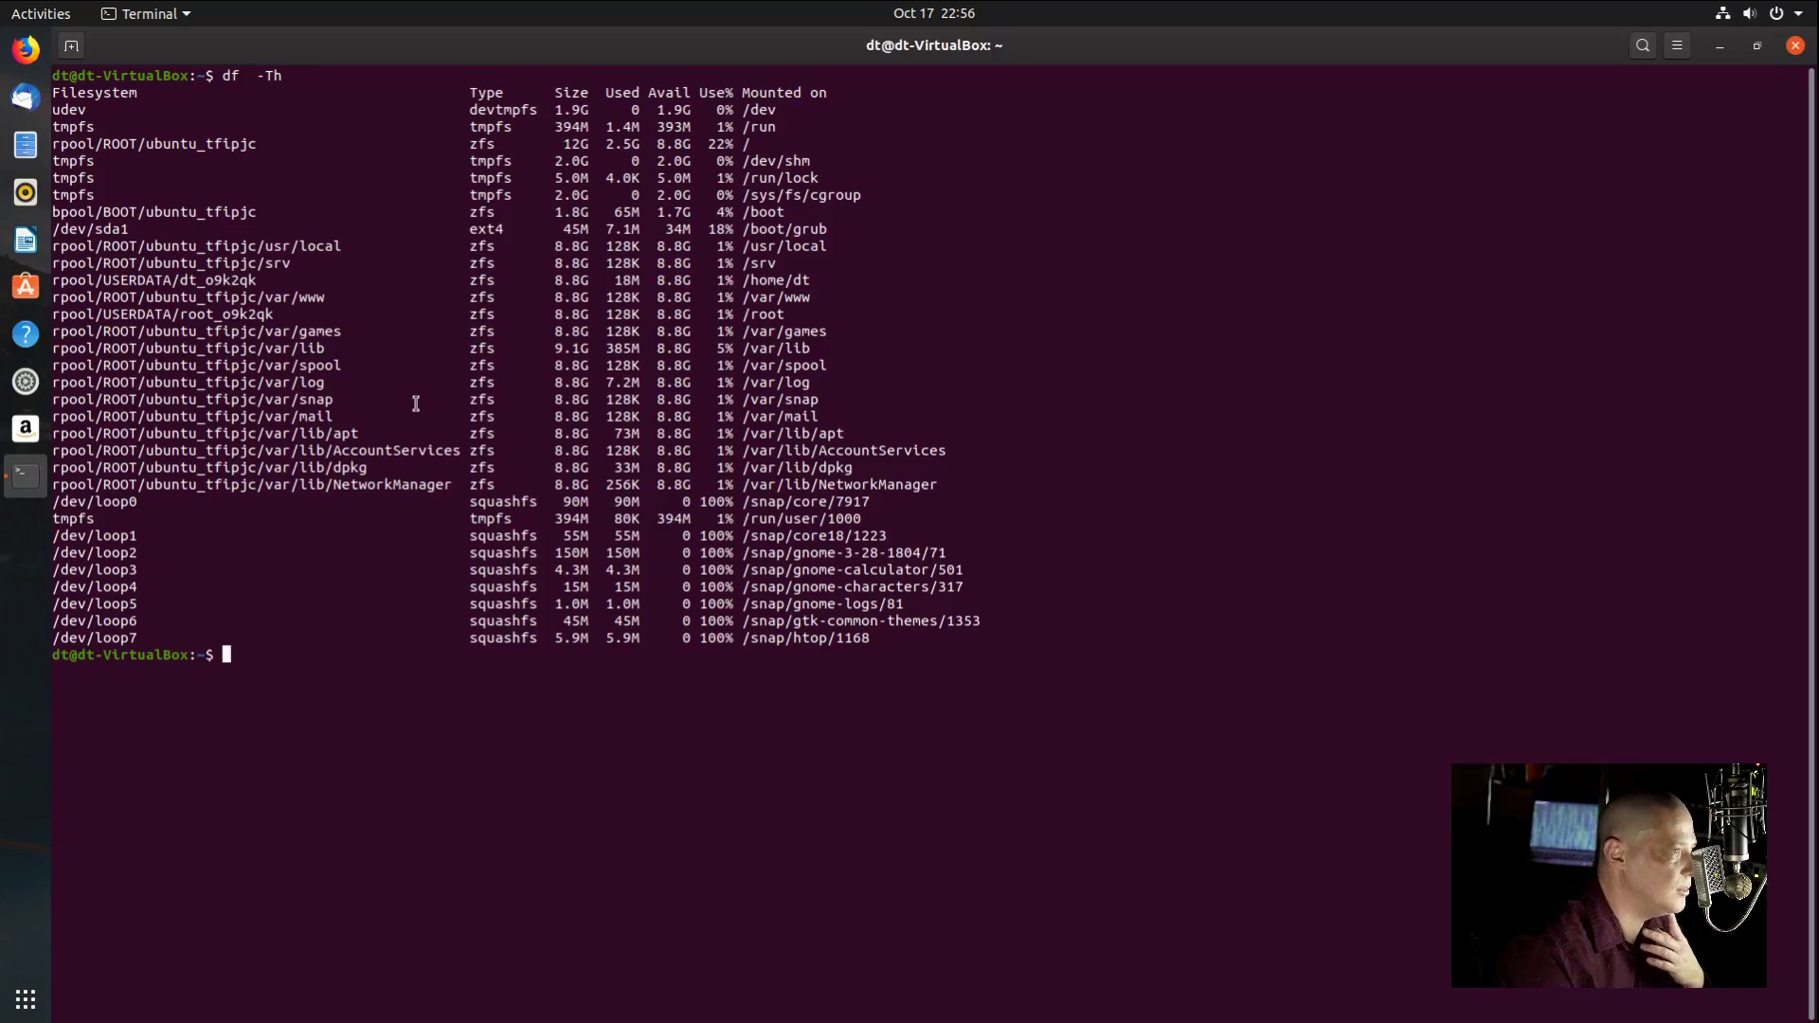
Step: Highlight the zfs root type and the ext4 type of /dev/sda1, then close the terminal
double_click(485, 144)
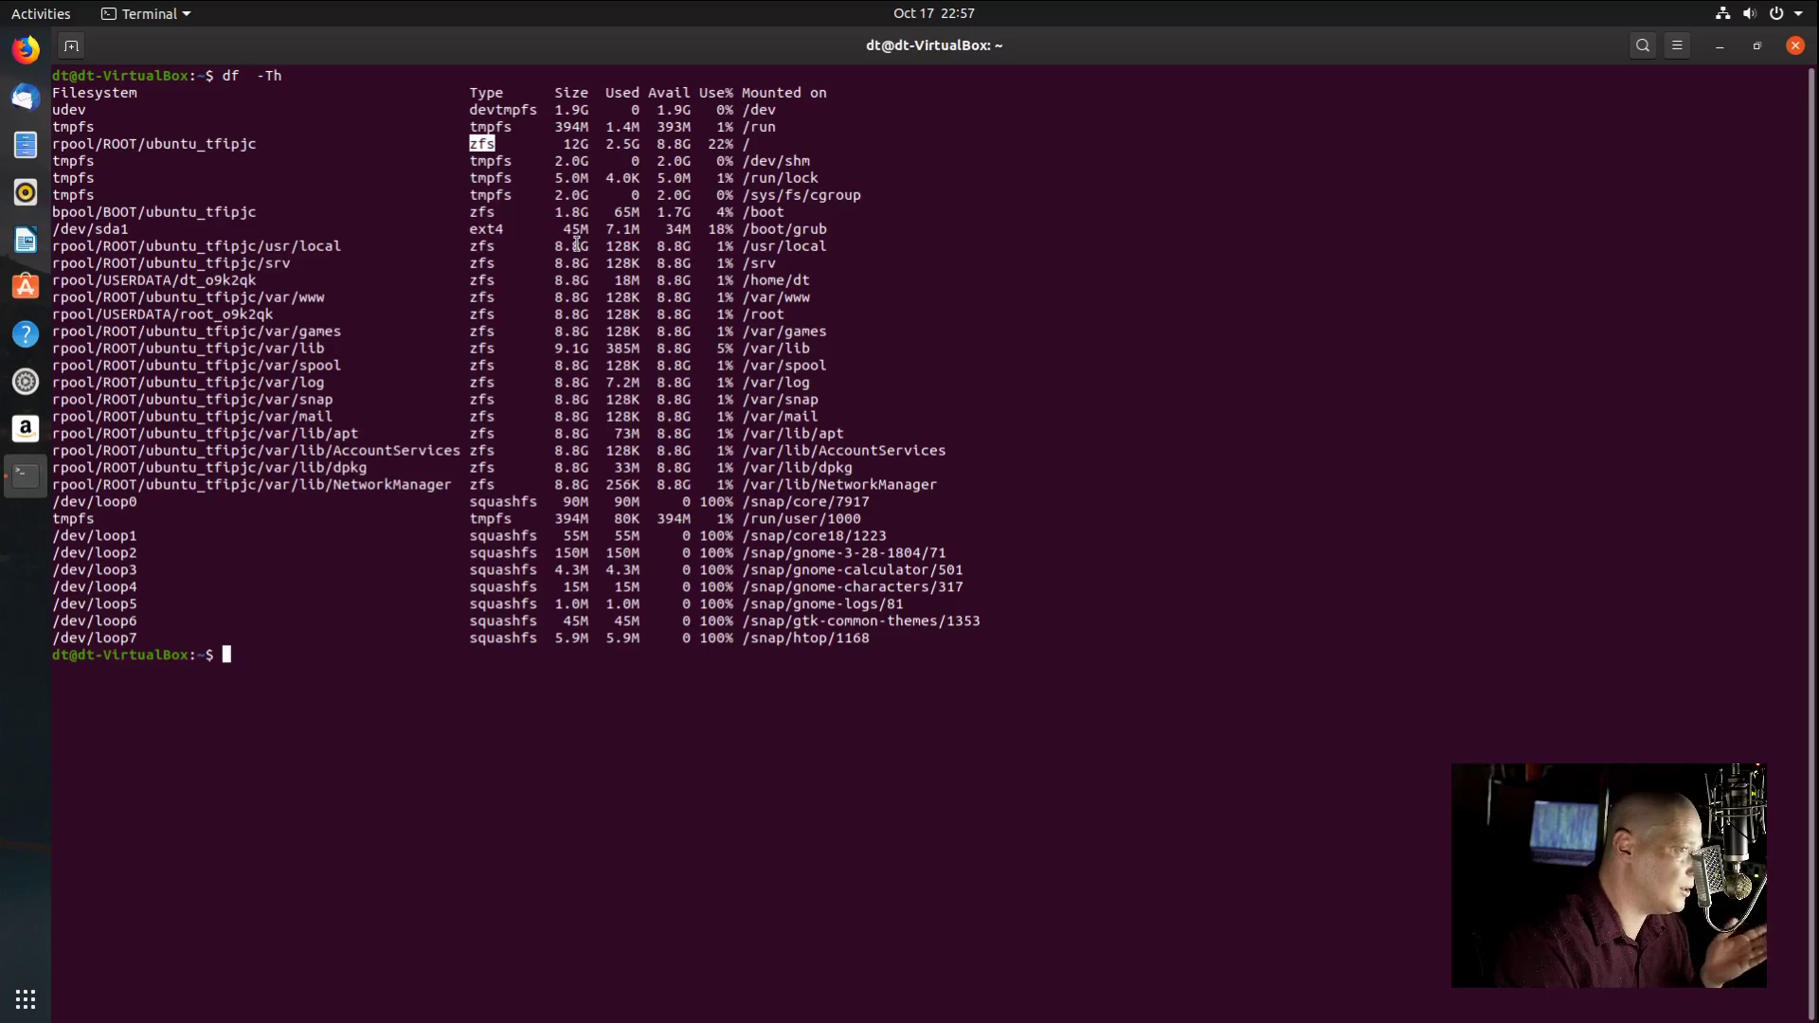
click(504, 230)
double_click(504, 230)
click(579, 491)
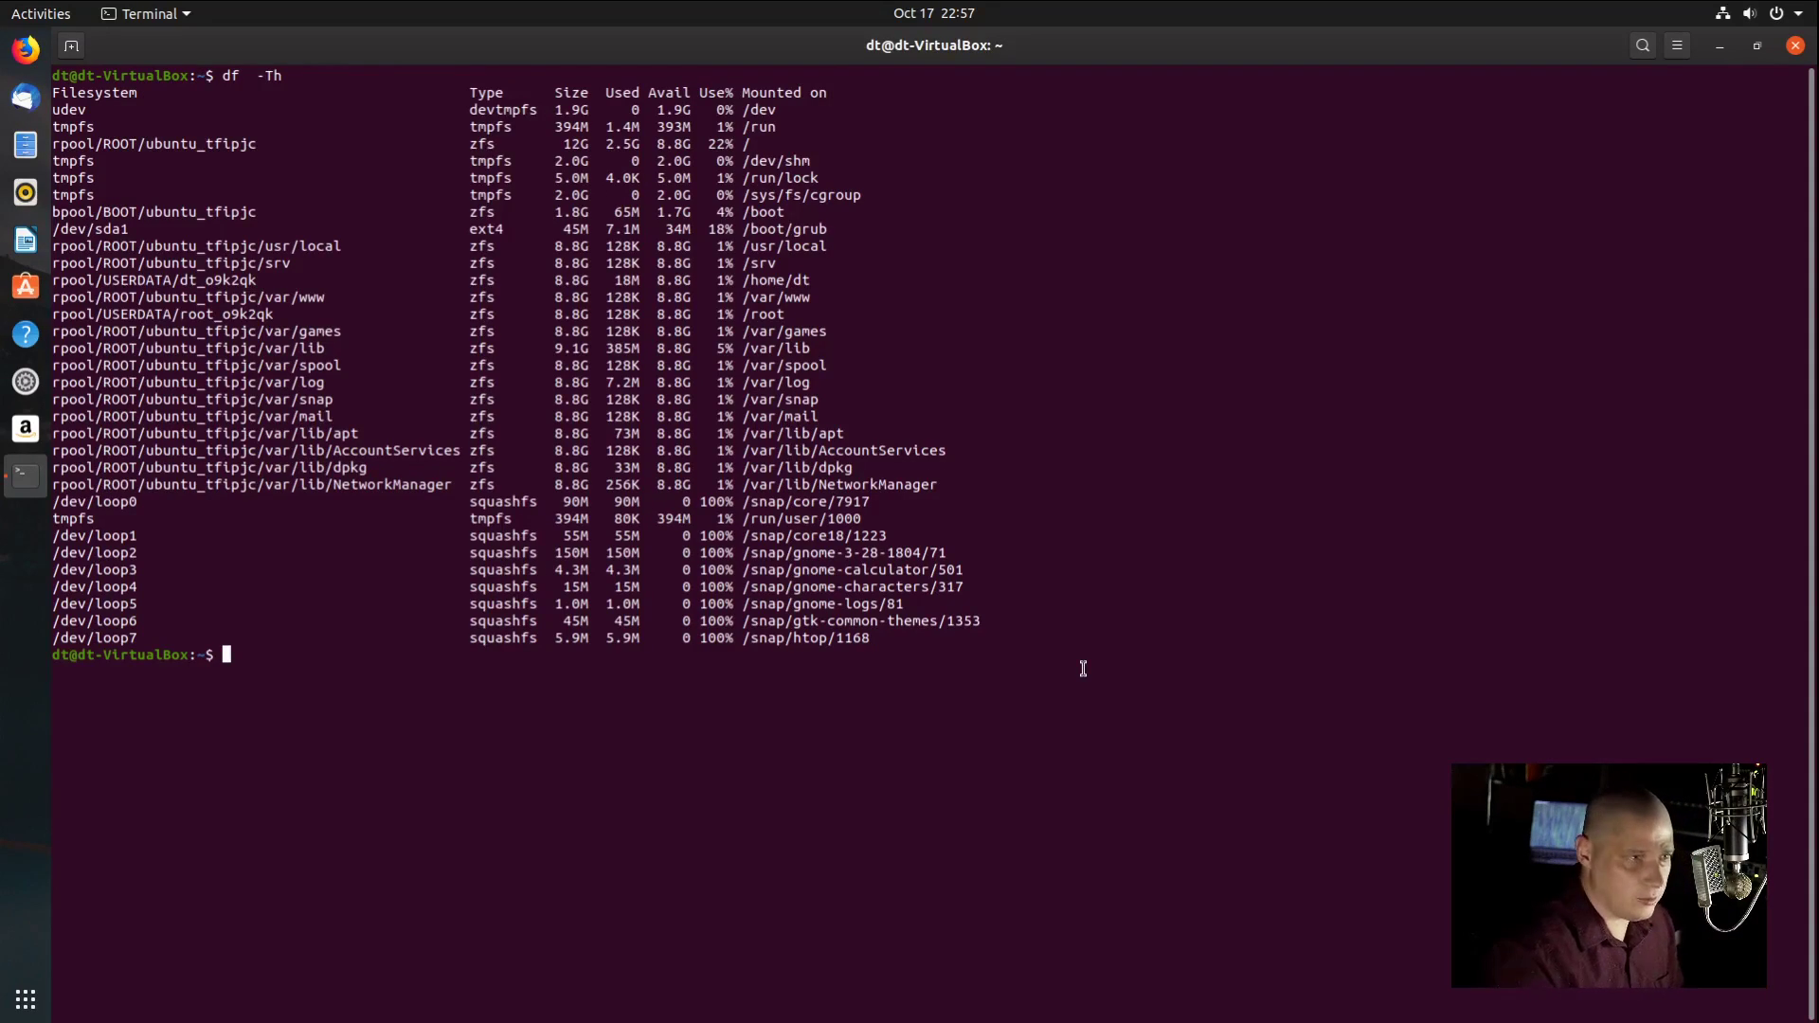
click(1796, 47)
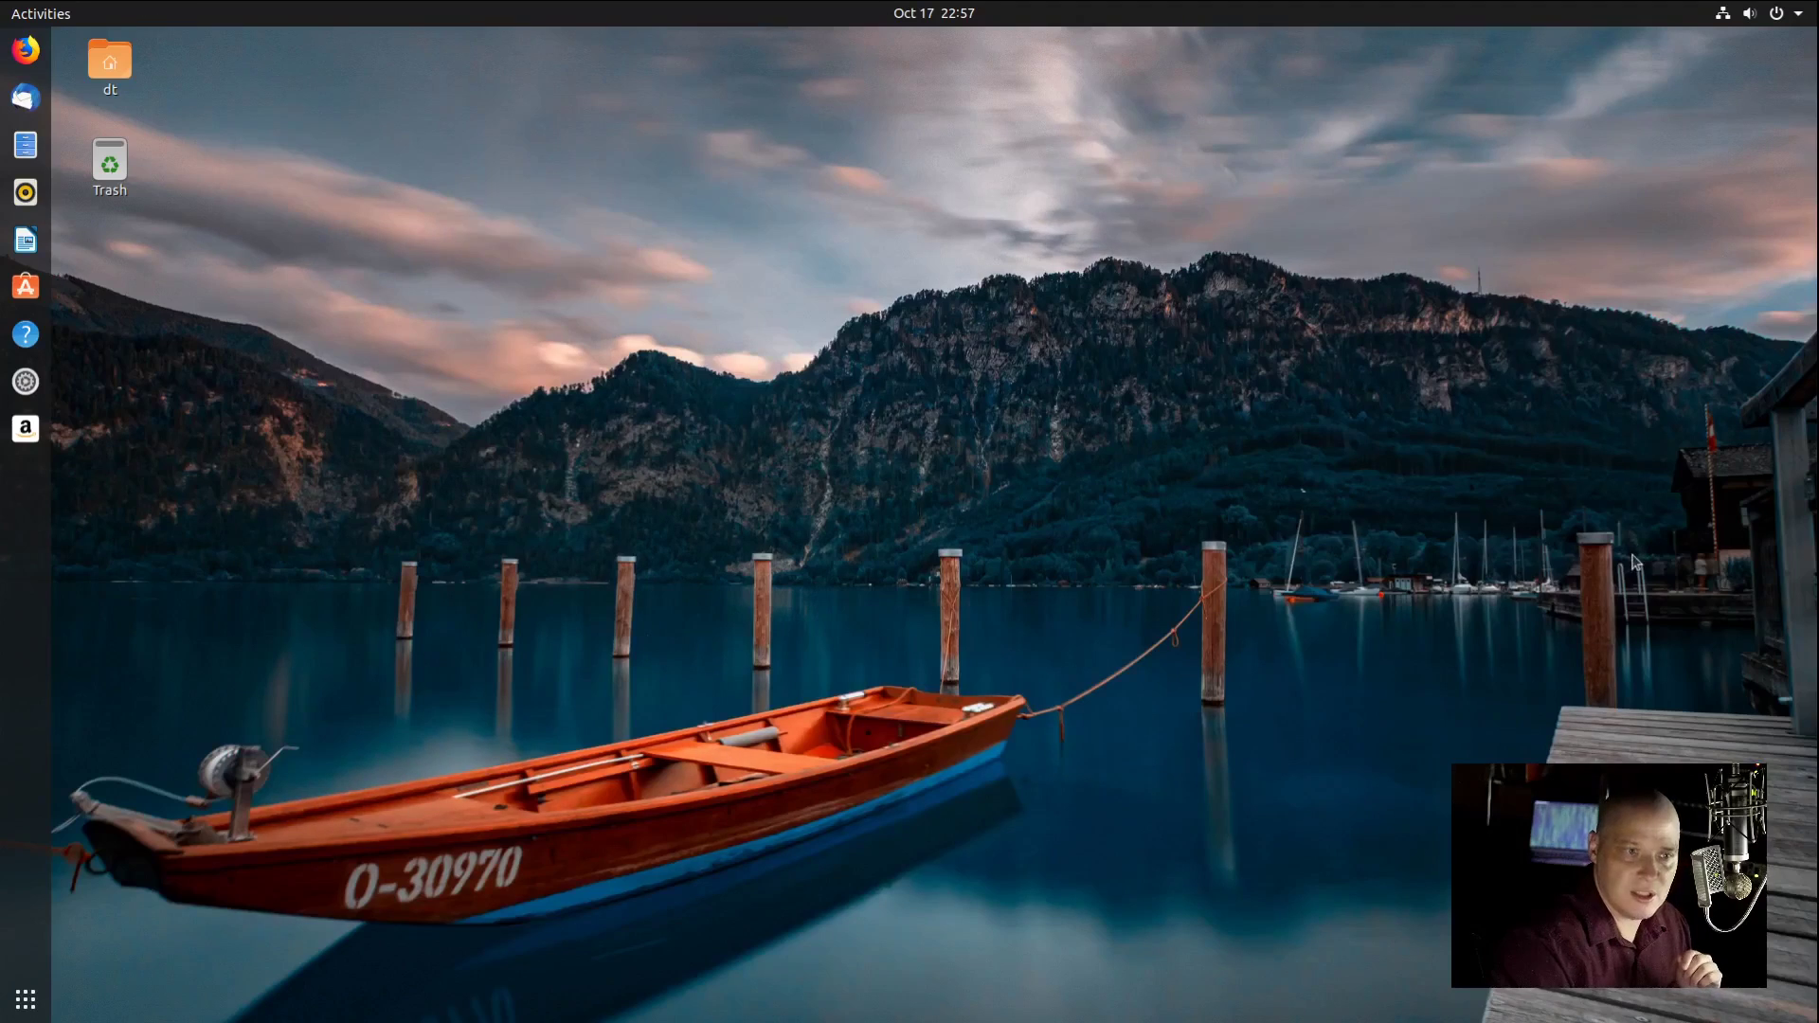